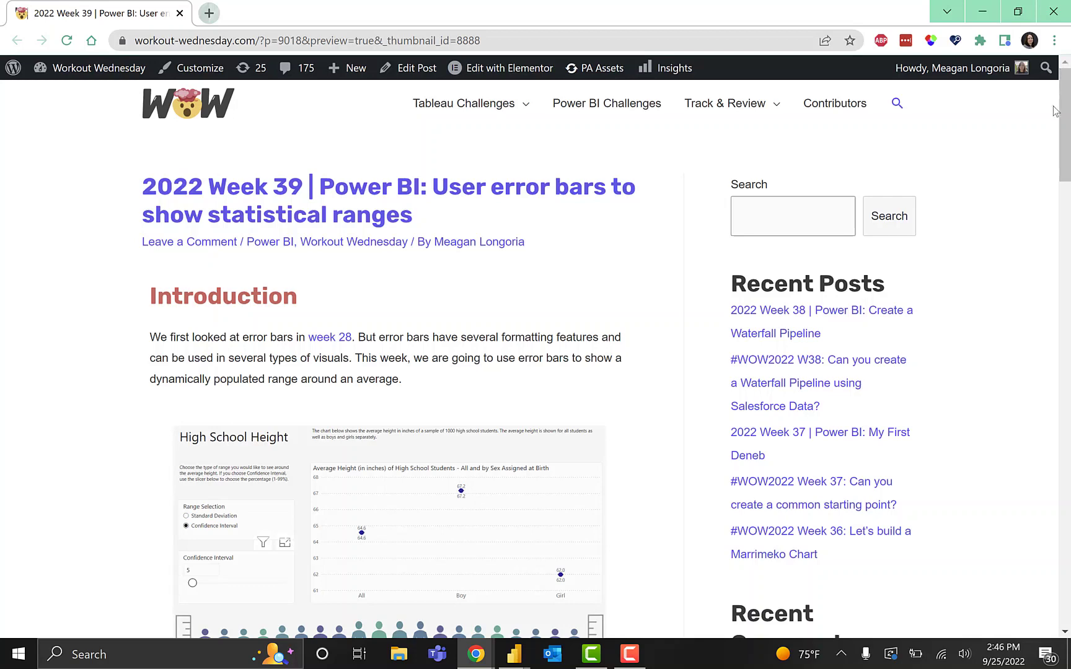
Switch the embedded High School Height report to the Standard Deviation range and examine its error bars in full screen.
{"action": "scroll", "coordinate": [1065, 123], "scroll_direction": "down", "scroll_amount": 1}
{"action": "scroll", "coordinate": [1066, 136], "scroll_direction": "down", "scroll_amount": 1}
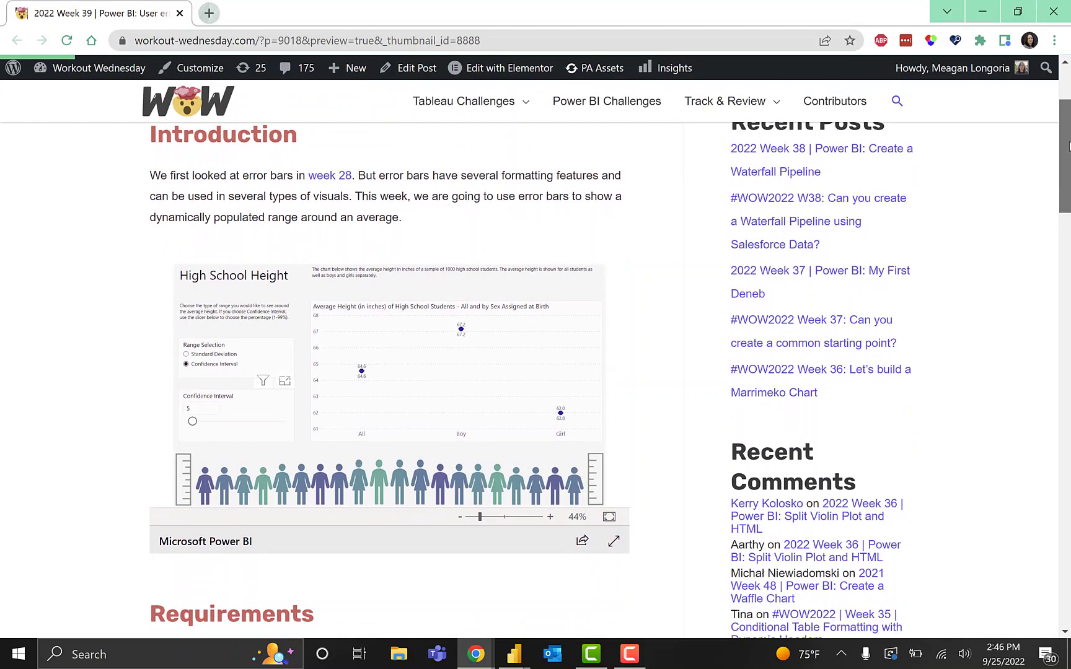
{"action": "left_click", "coordinate": [185, 354]}
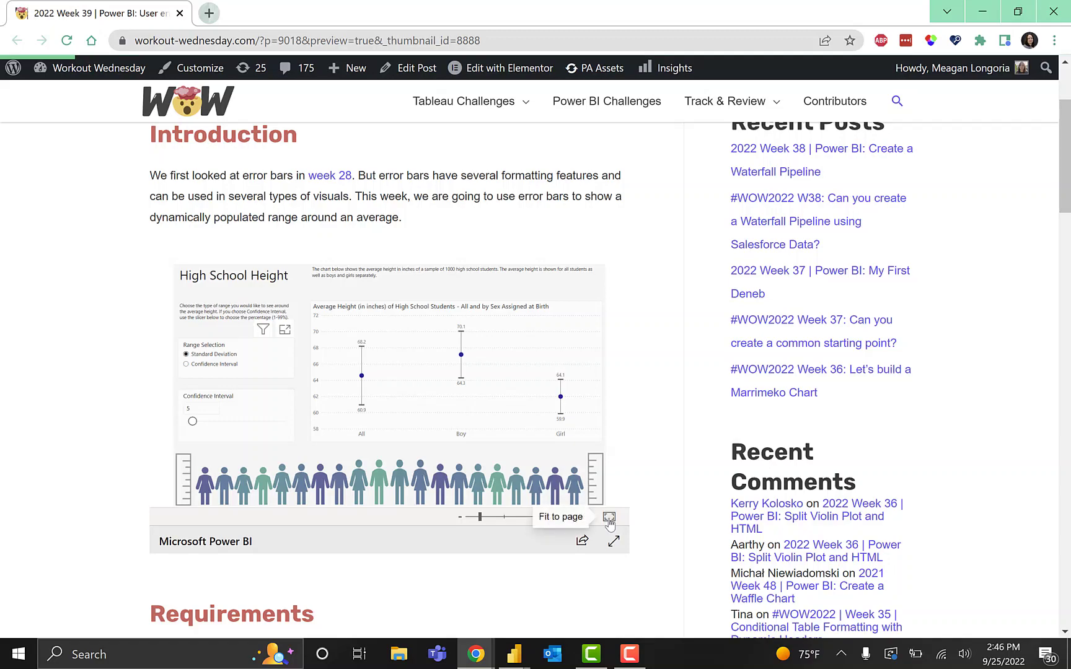
{"action": "left_click", "coordinate": [614, 541]}
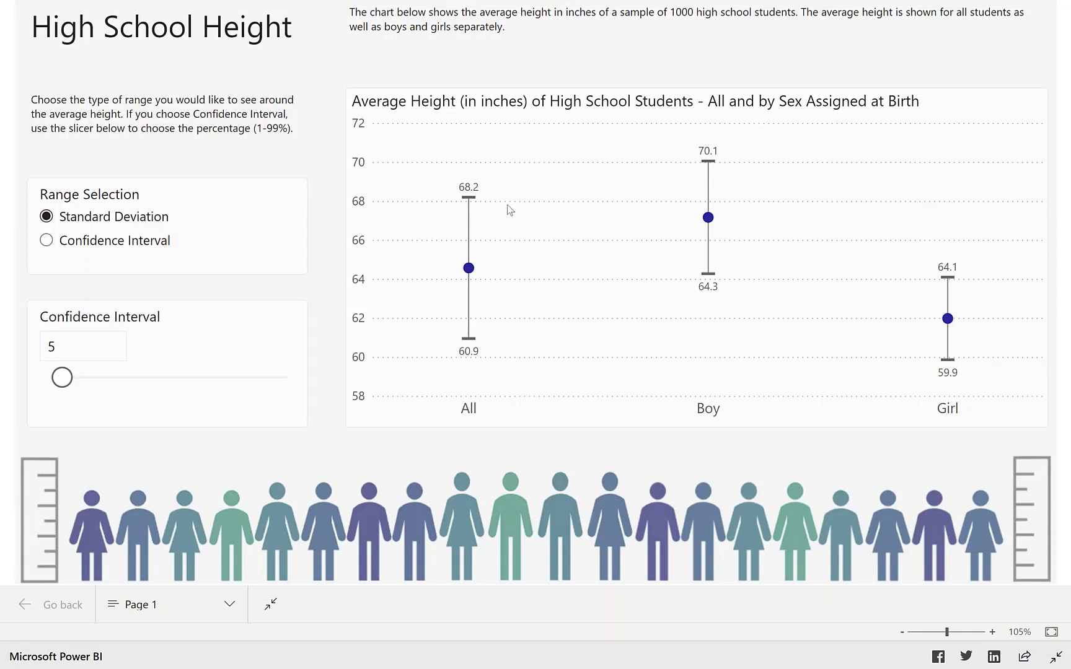
{"action": "mouse_move", "coordinate": [473, 201]}
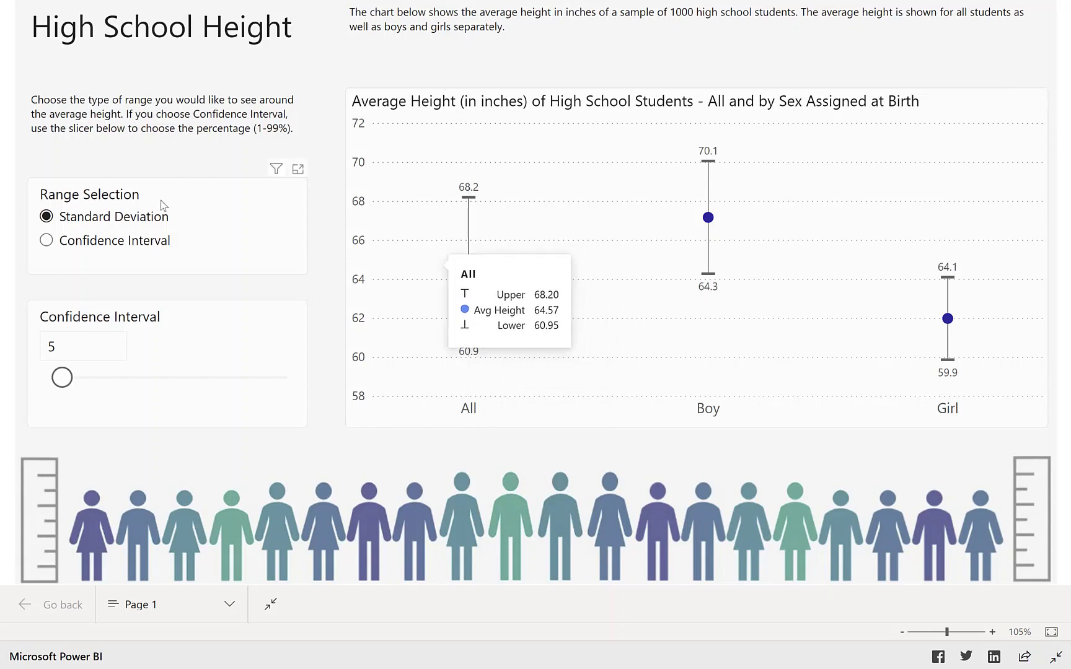
Show the Confidence Interval range in the report, trying the confidence interval at 90 and at 85.
{"action": "left_click", "coordinate": [53, 348]}
{"action": "double_click", "coordinate": [49, 348]}
{"action": "type", "text": "90"}
{"action": "key", "text": "Return"}
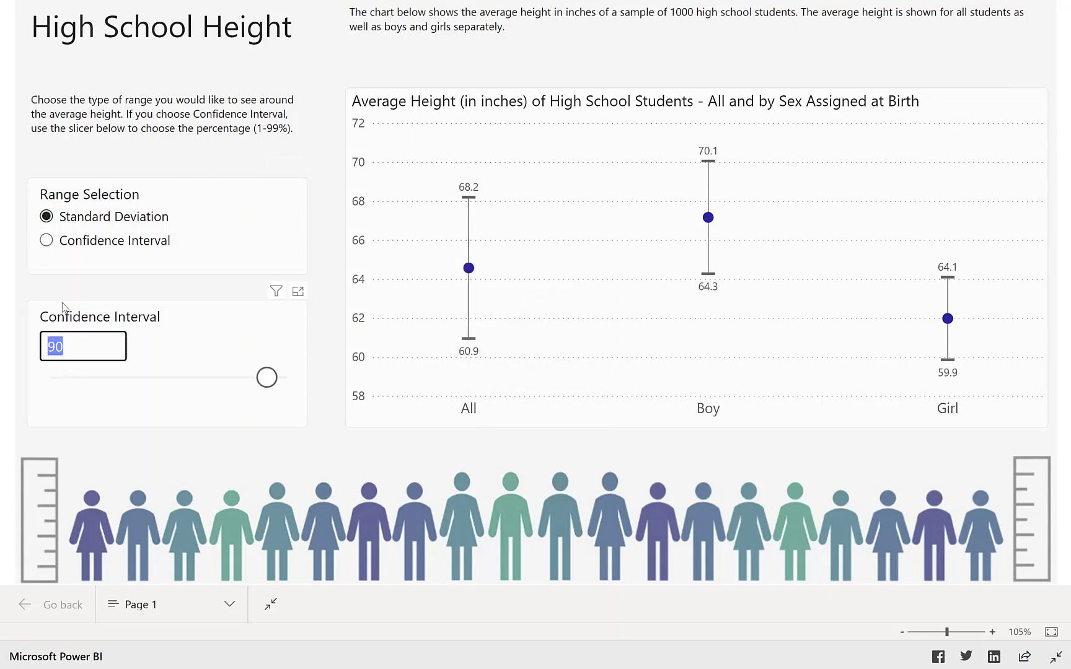
{"action": "left_click", "coordinate": [47, 241]}
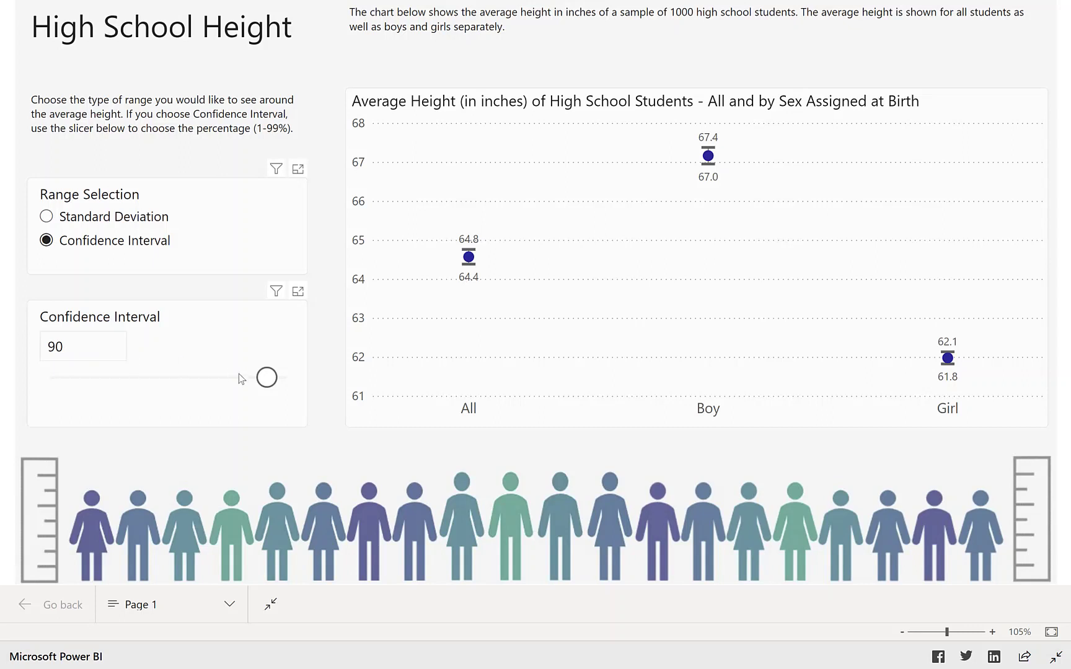
{"action": "left_click_drag", "start_coordinate": [262, 383], "coordinate": [250, 383]}
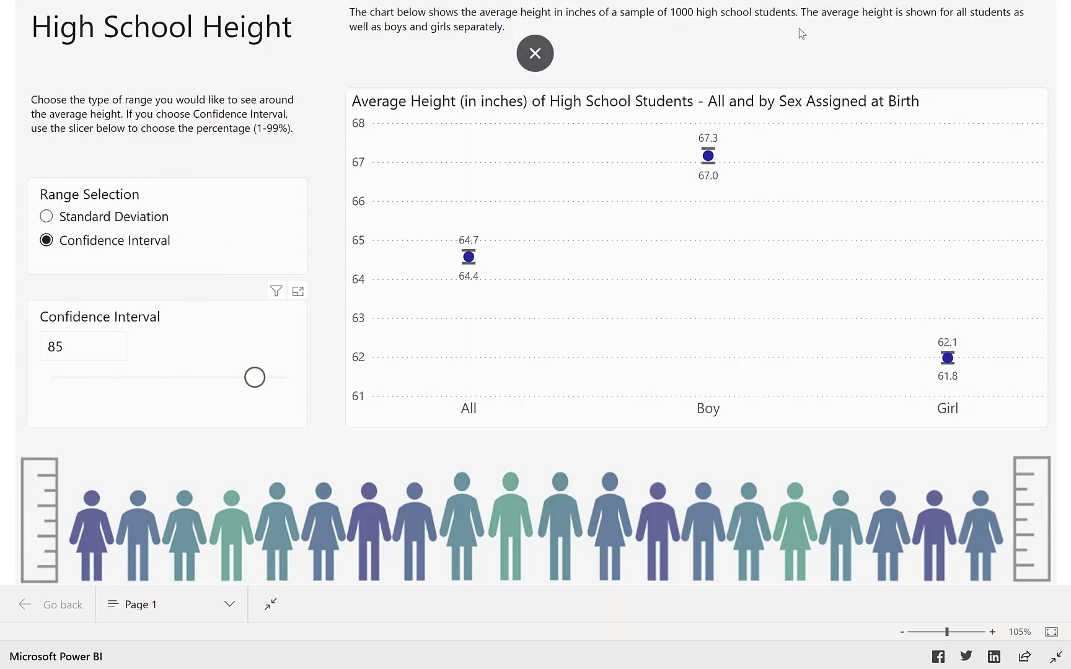
{"action": "key", "text": "Escape"}
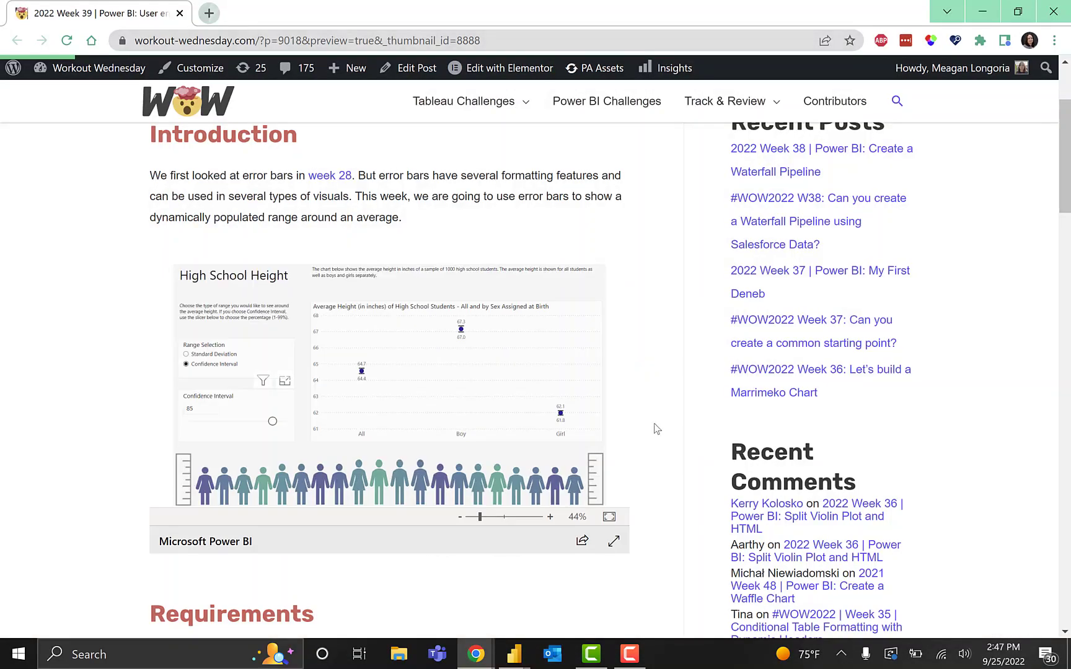
Copy the hs_heights_flag.csv dataset URL from the challenge page and switch to the untitled Power BI Desktop report.
{"action": "left_click_drag", "start_coordinate": [1065, 194], "coordinate": [1068, 340]}
{"action": "left_click_drag", "start_coordinate": [299, 289], "coordinate": [167, 269]}
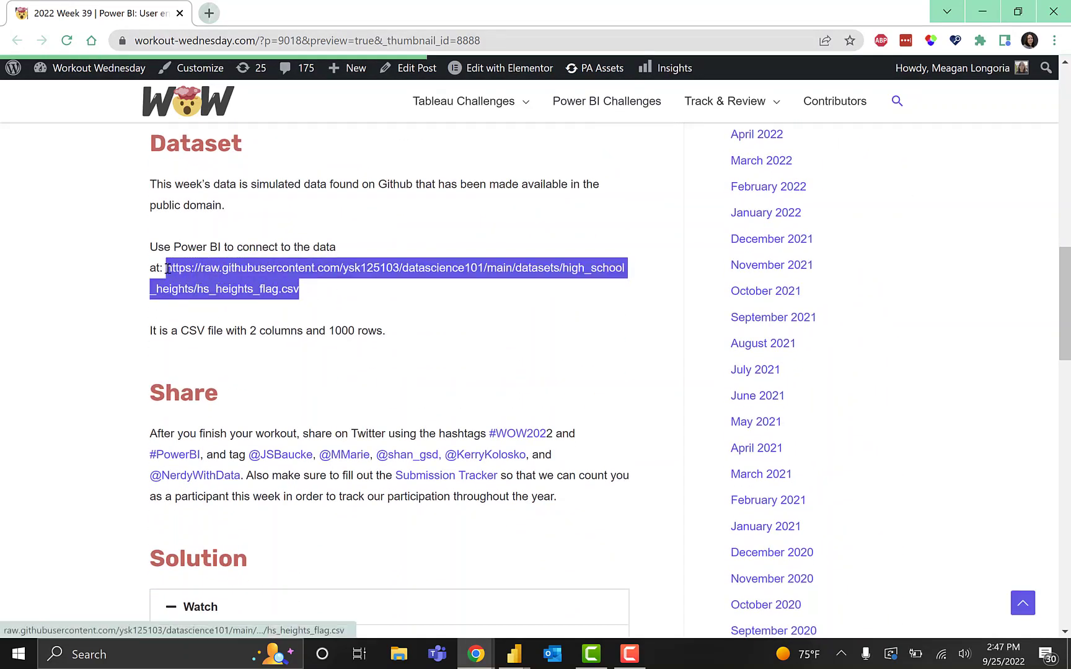
{"action": "mouse_move", "coordinate": [514, 654]}
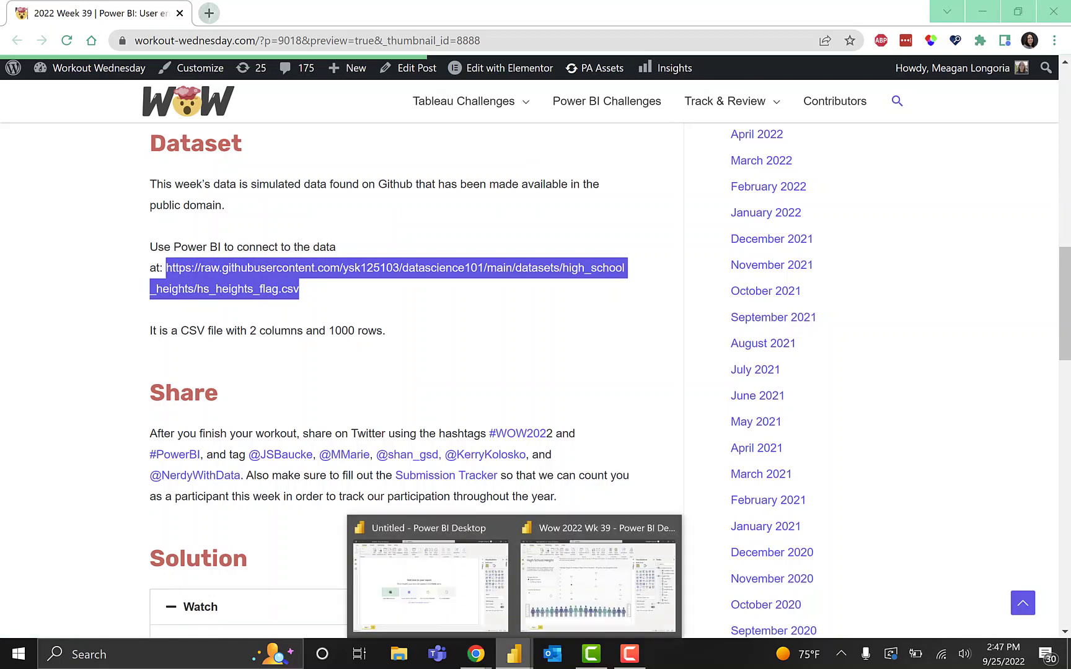
{"action": "left_click", "coordinate": [430, 584]}
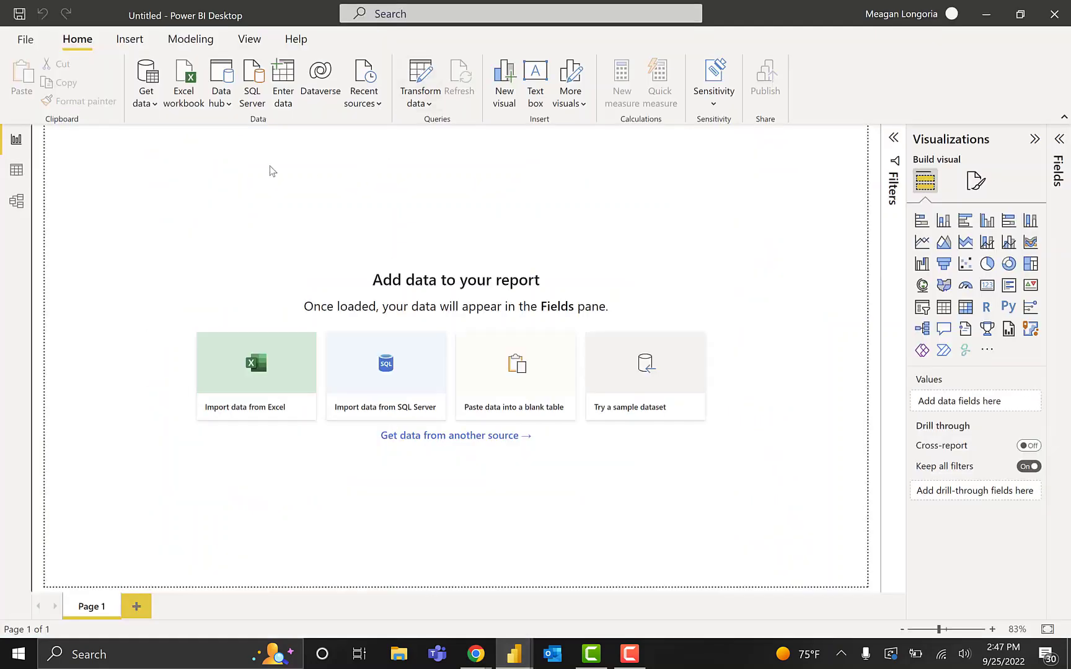
{"action": "left_click", "coordinate": [147, 103]}
{"action": "left_click", "coordinate": [192, 302]}
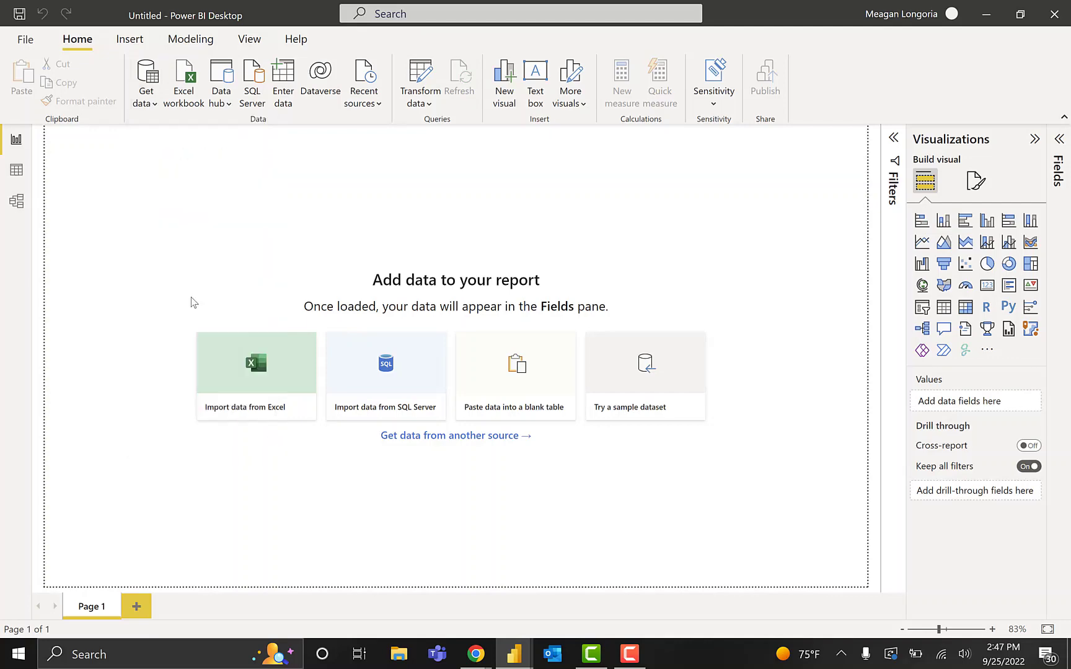
{"action": "left_click", "coordinate": [421, 258]}
Connect to the copied hs_heights_flag.csv URL as a web data source and open it for transformation in Power Query Editor.
{"action": "left_click", "coordinate": [147, 98]}
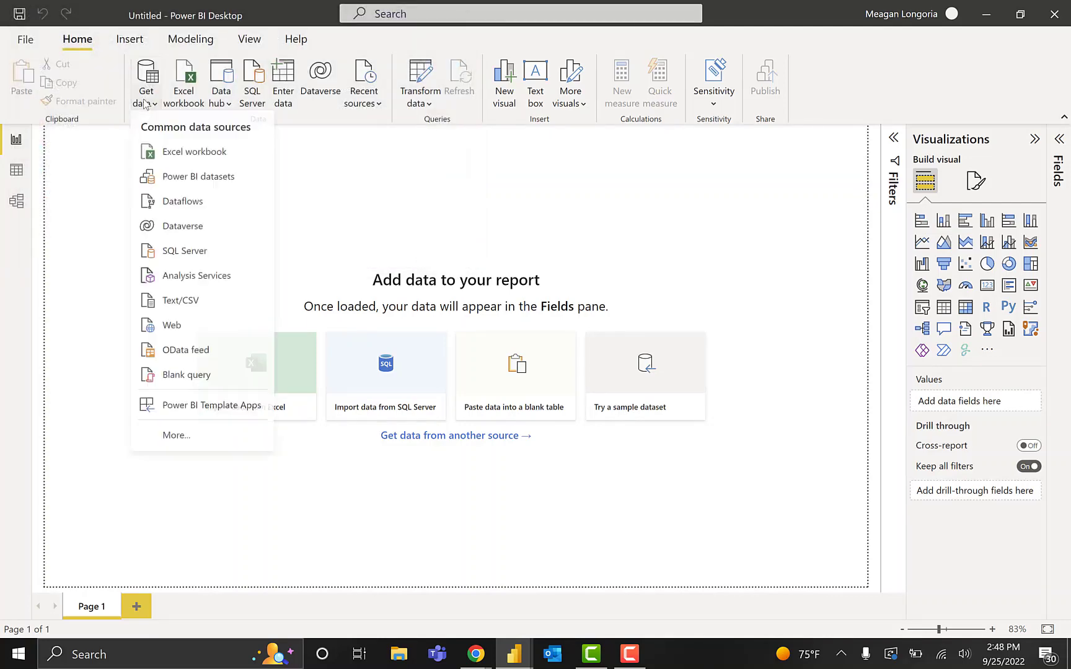
{"action": "left_click", "coordinate": [189, 332]}
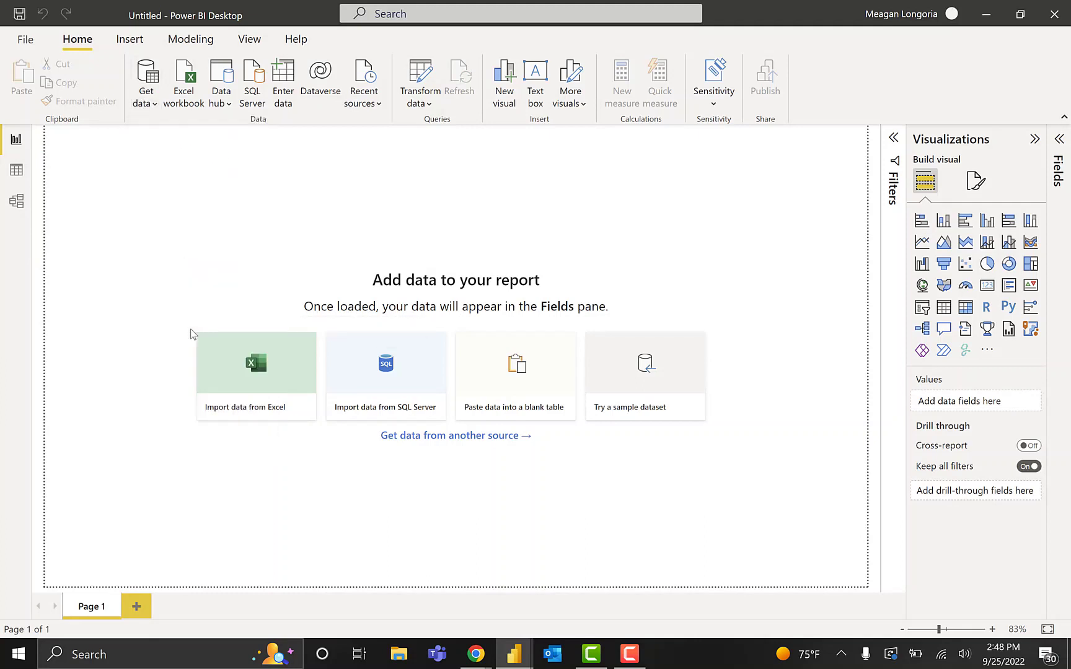
{"action": "left_click", "coordinate": [370, 321]}
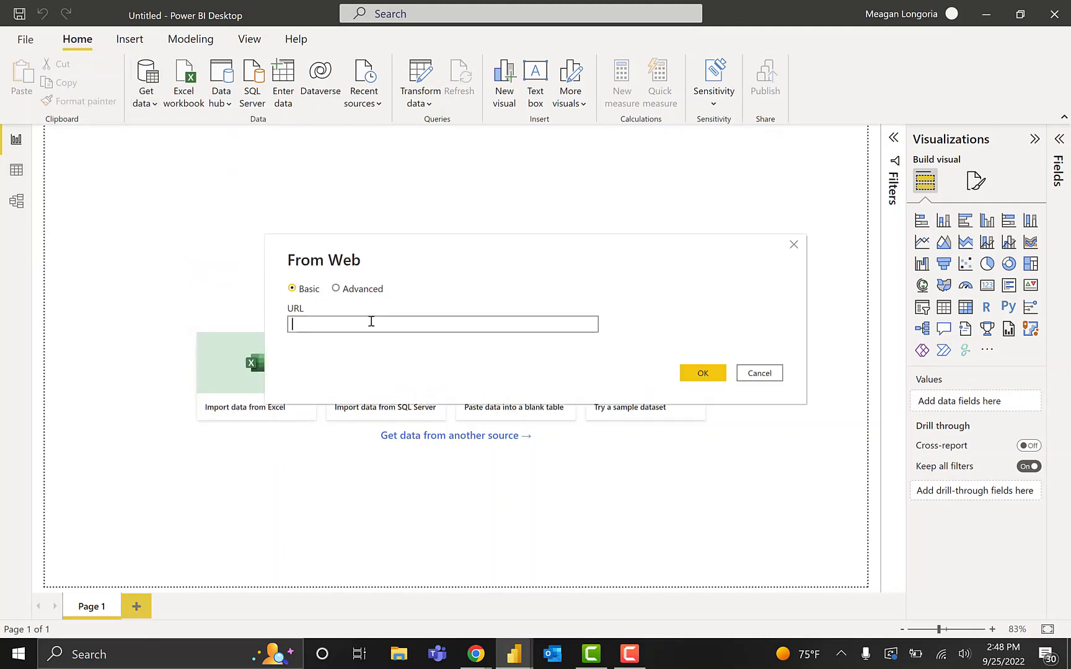
{"action": "key", "text": "ctrl+v"}
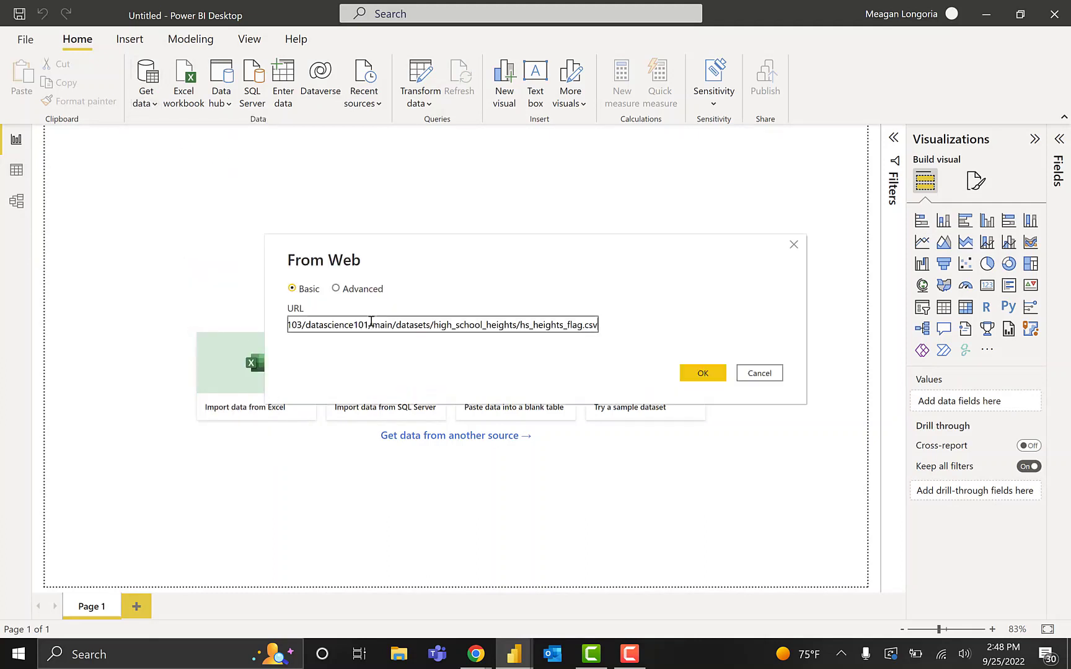
{"action": "left_click", "coordinate": [694, 375]}
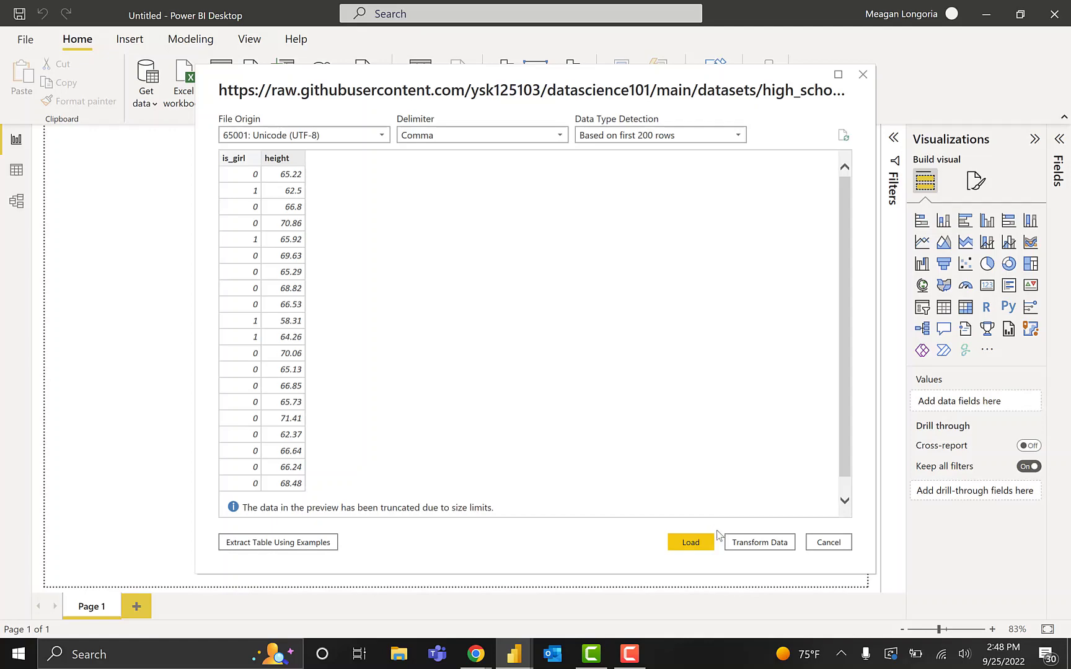
{"action": "left_click", "coordinate": [752, 543]}
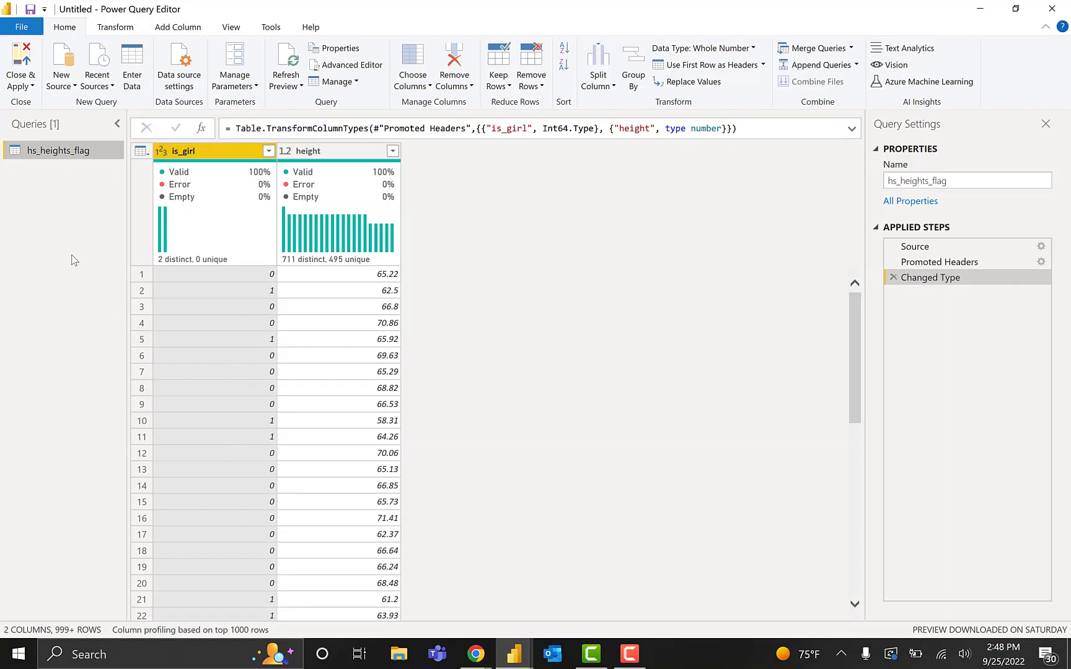
Duplicate the hs_heights_flag query and compare the copy with the original.
{"action": "right_click", "coordinate": [63, 157]}
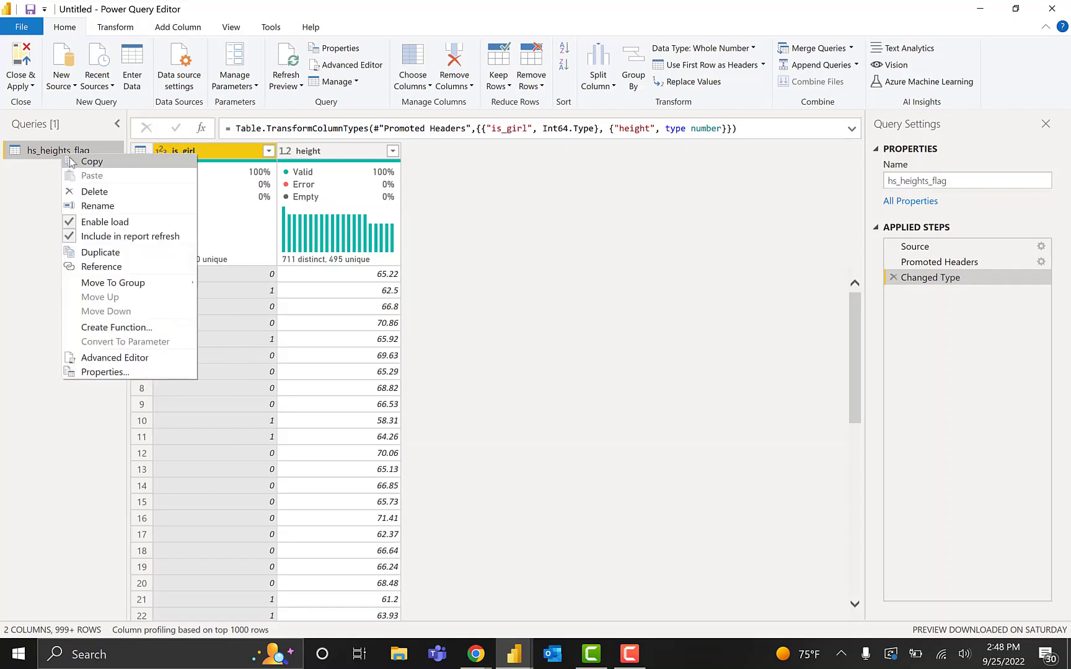
{"action": "left_click", "coordinate": [122, 254]}
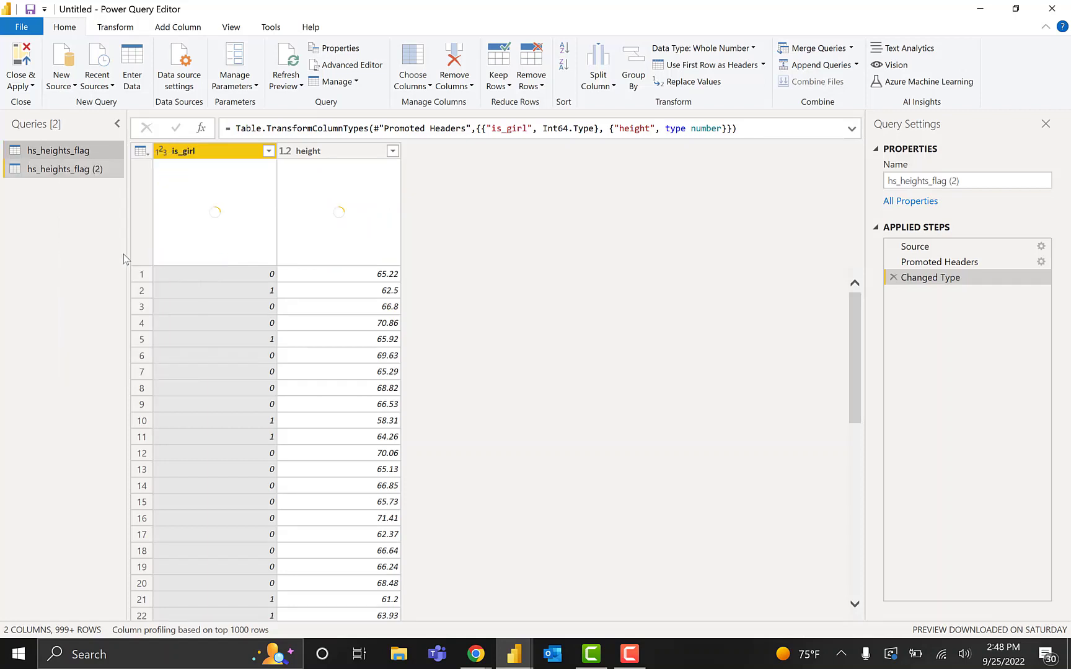
{"action": "left_click", "coordinate": [88, 155]}
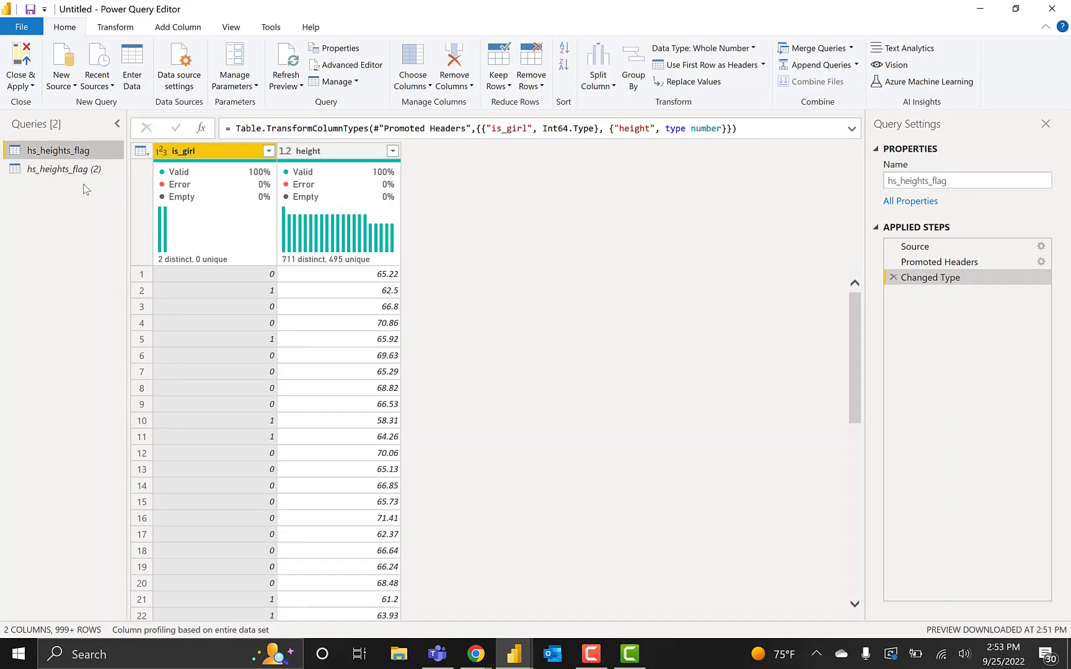
{"action": "left_click", "coordinate": [83, 173]}
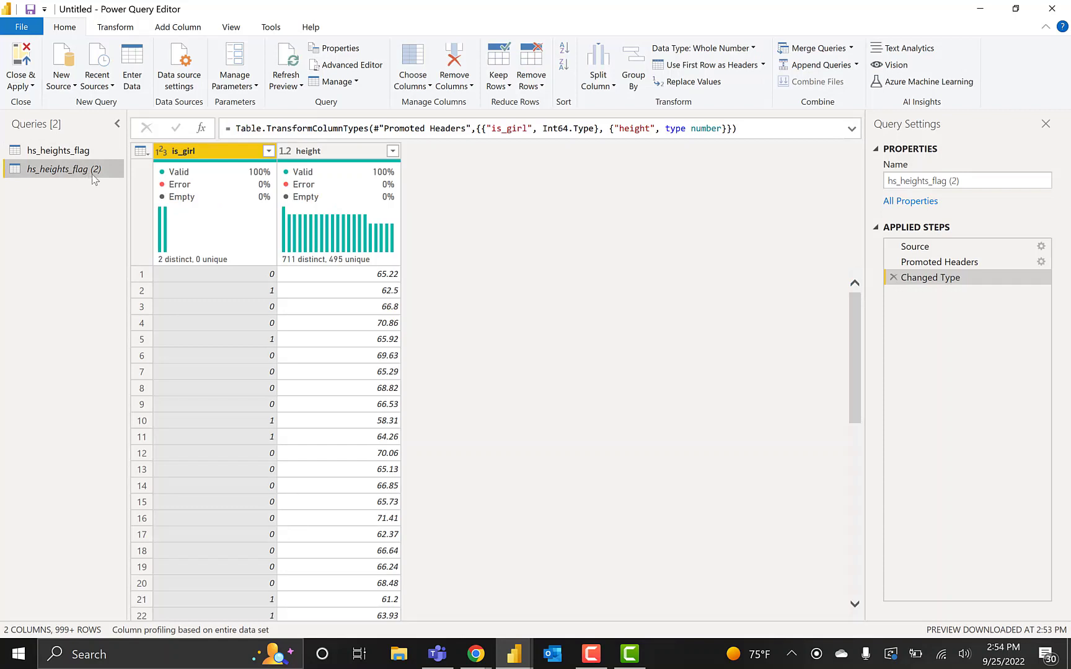
{"action": "left_click", "coordinate": [72, 152]}
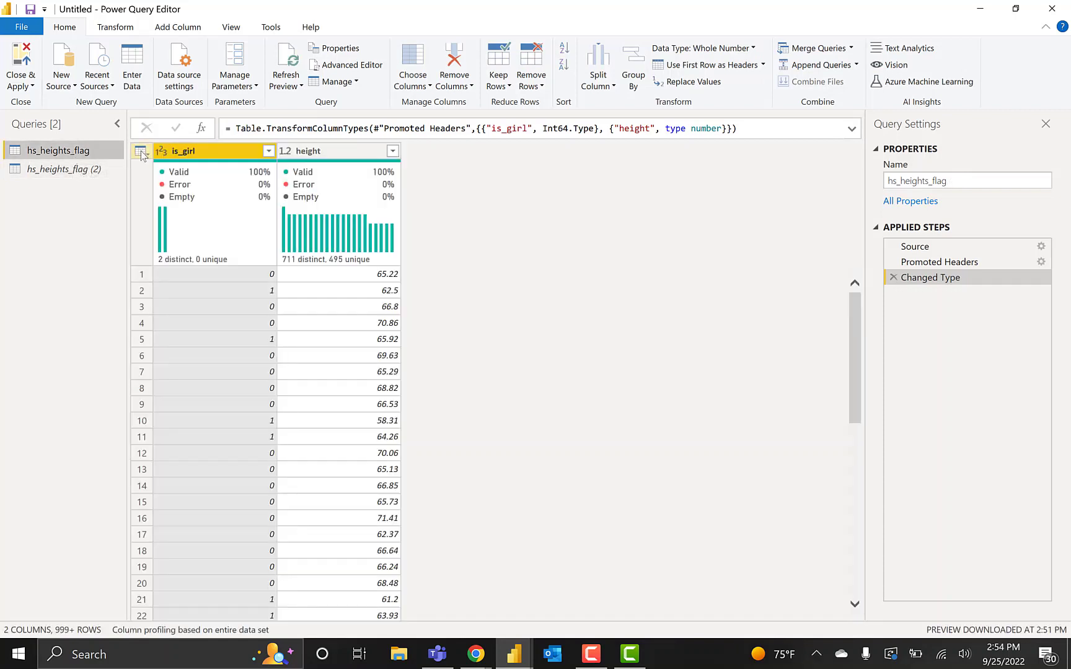
In the duplicated query, replace the value 0 with 2 in the is_girl column.
{"action": "left_click", "coordinate": [93, 169]}
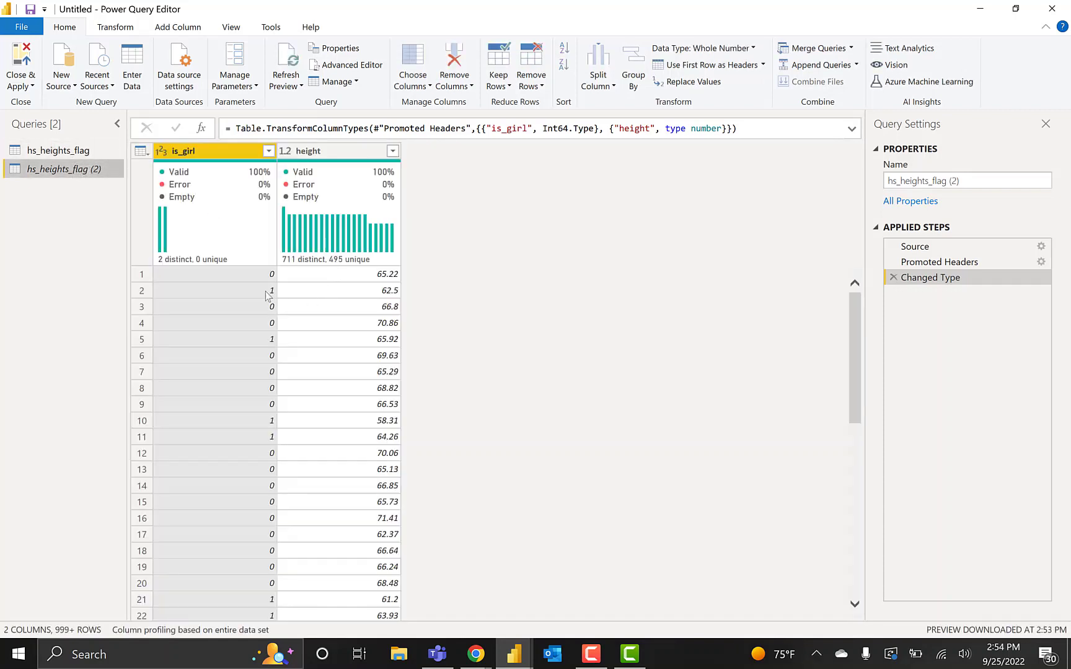
{"action": "left_click", "coordinate": [249, 279]}
{"action": "right_click", "coordinate": [250, 279]}
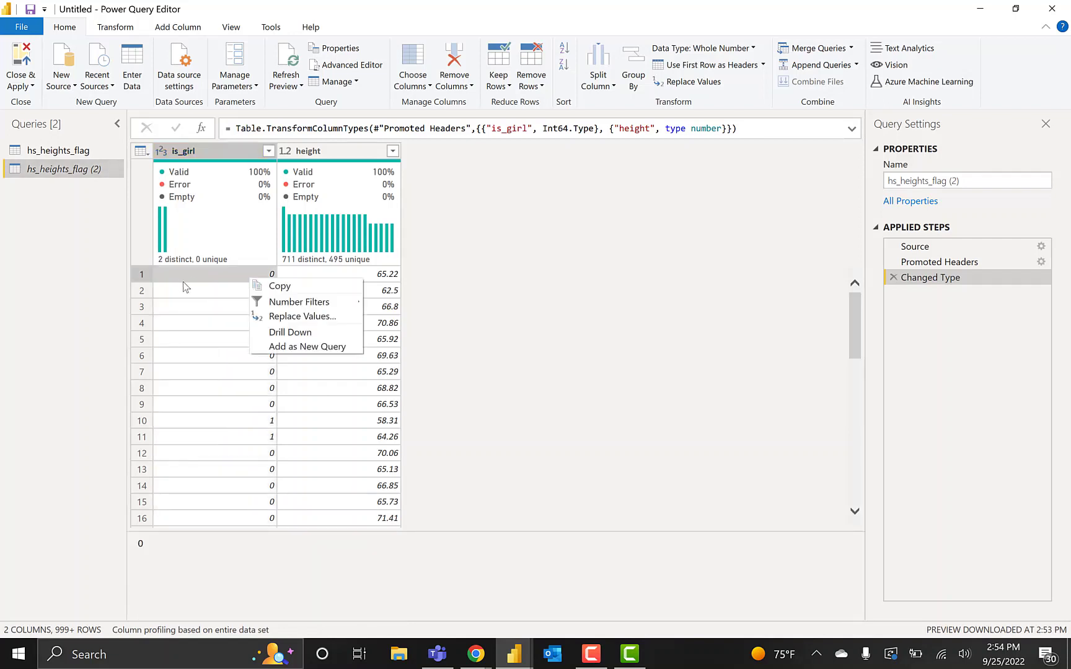
{"action": "left_click", "coordinate": [313, 317]}
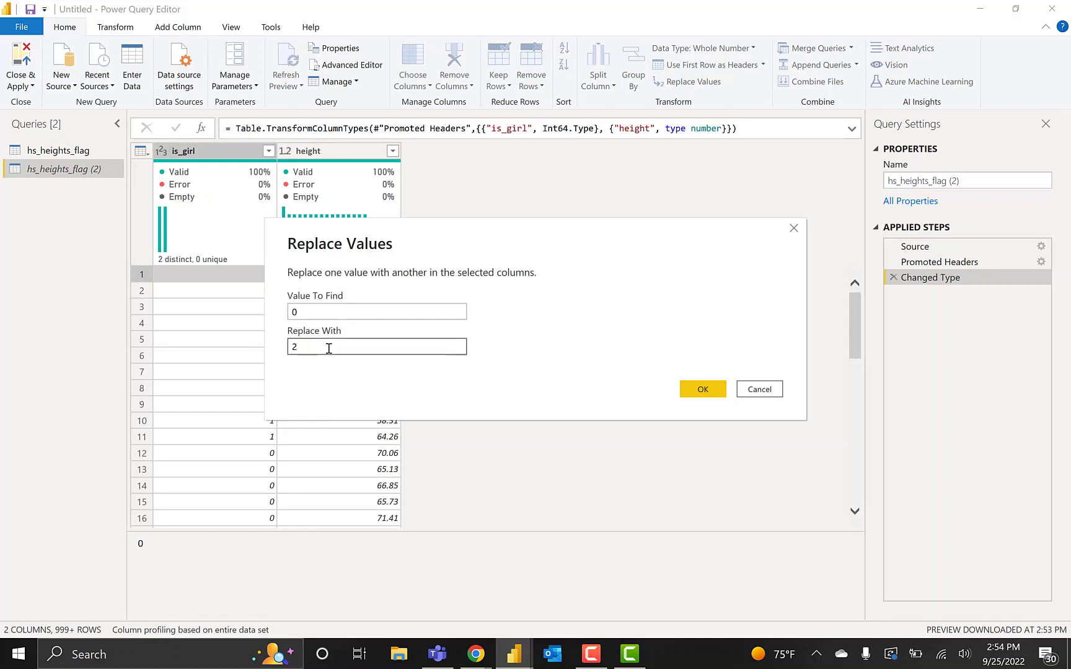
{"action": "key", "text": "Return"}
Replace the value 1 with 2 in the is_girl column of the duplicated query.
{"action": "right_click", "coordinate": [265, 296]}
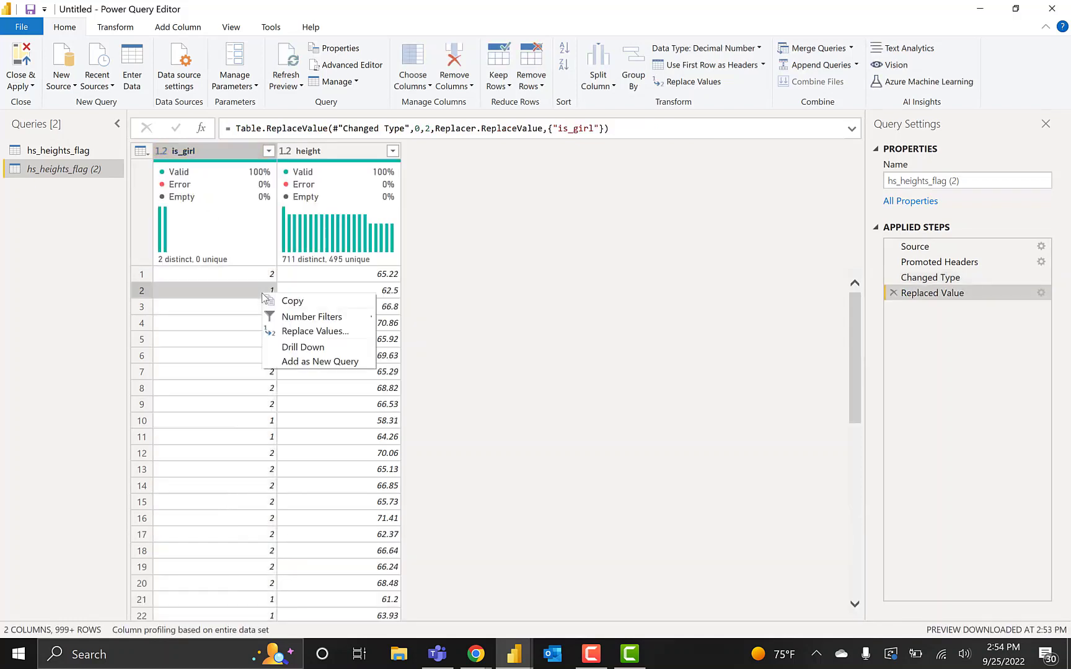
{"action": "left_click", "coordinate": [296, 332]}
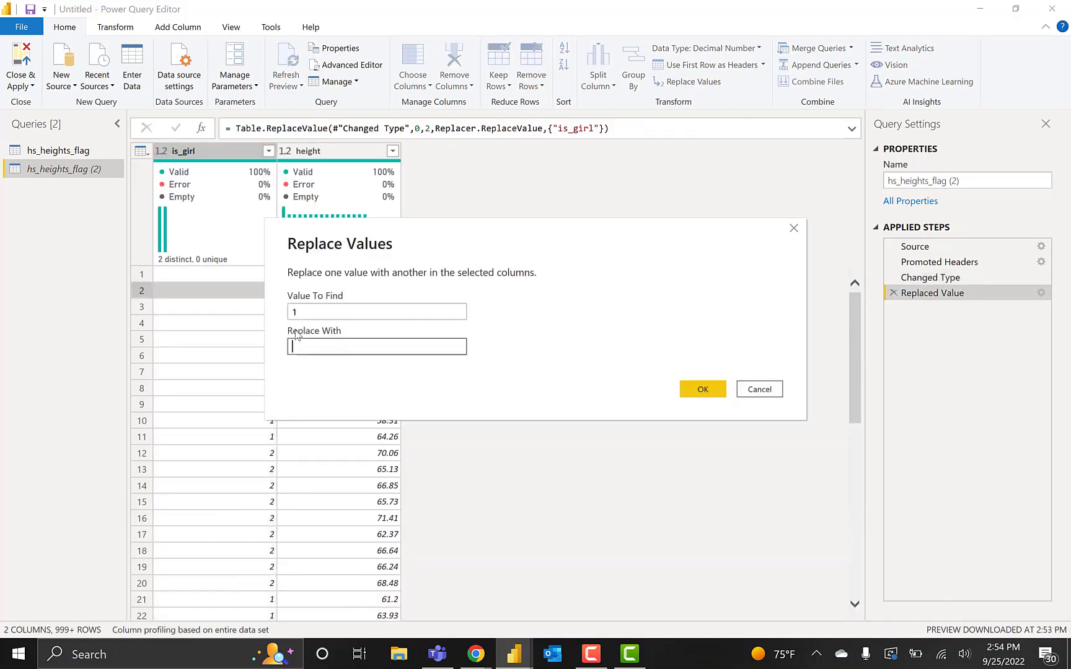
{"action": "type", "text": "2"}
{"action": "left_click", "coordinate": [694, 390]}
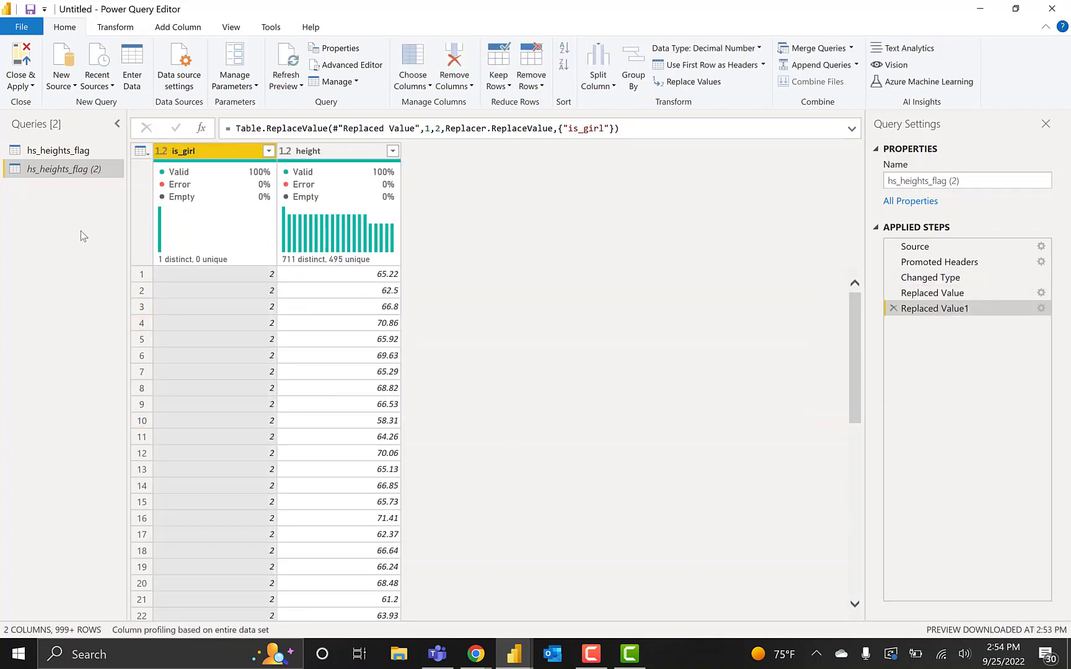
Append the hs_heights_flag (2) query to the original hs_heights_flag query.
{"action": "left_click", "coordinate": [87, 156]}
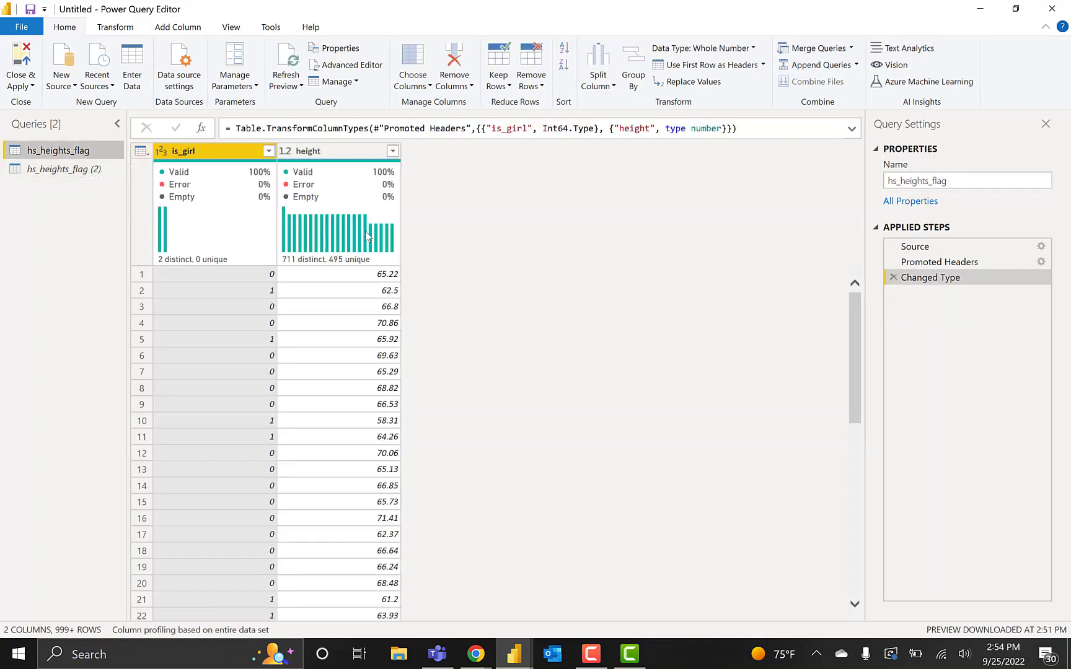
{"action": "left_click", "coordinate": [856, 64]}
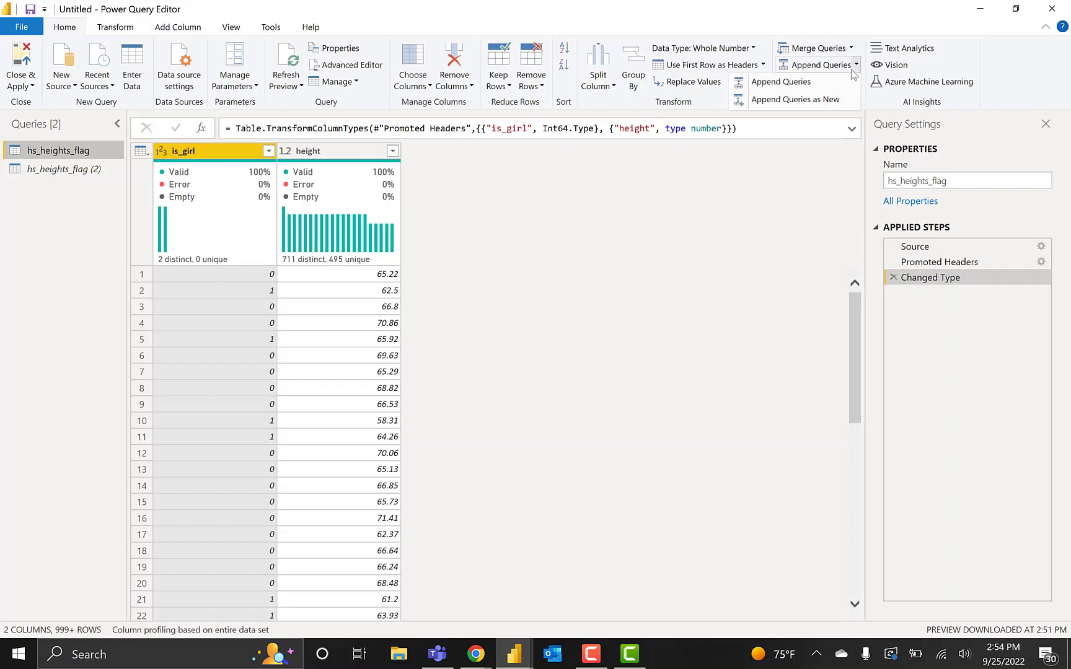
{"action": "left_click", "coordinate": [848, 82]}
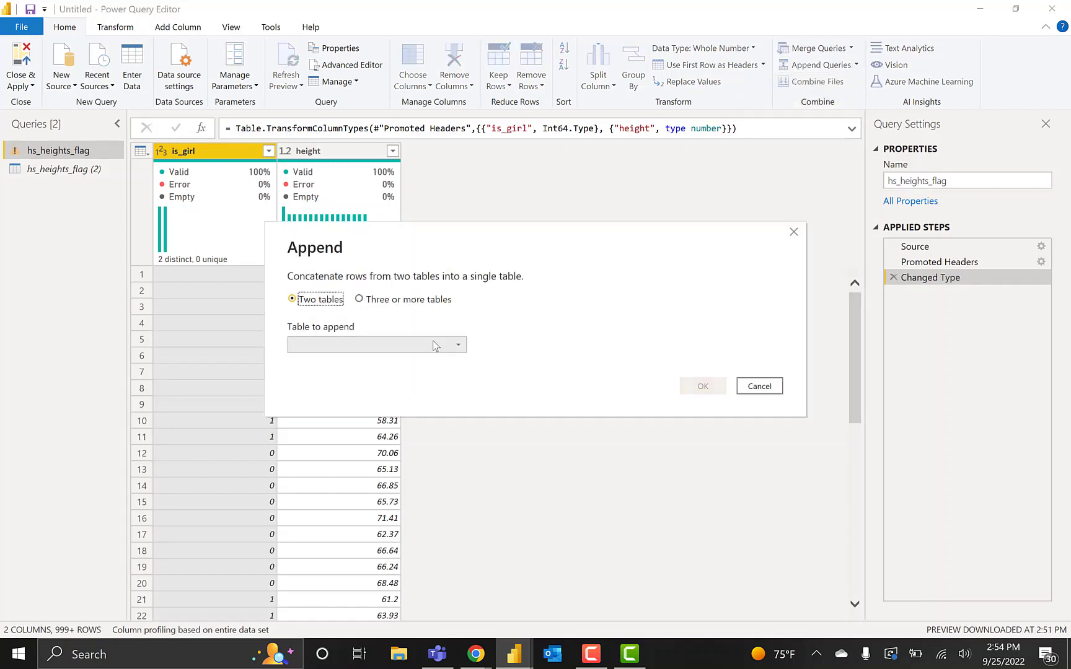
{"action": "left_click", "coordinate": [427, 344]}
{"action": "left_click", "coordinate": [395, 377]}
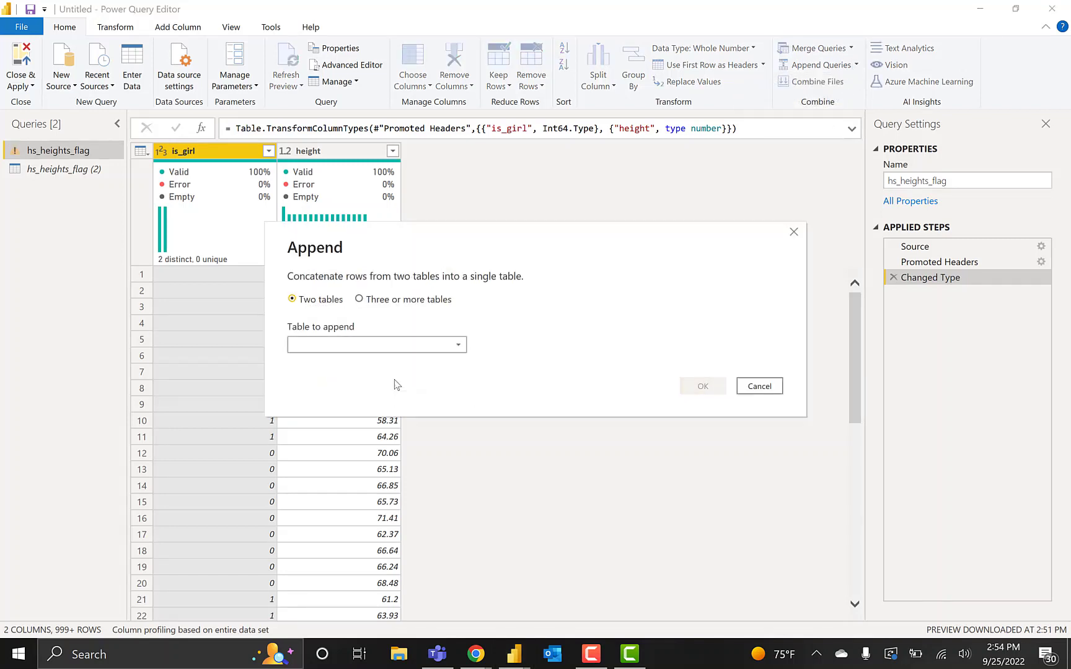
{"action": "left_click", "coordinate": [703, 386]}
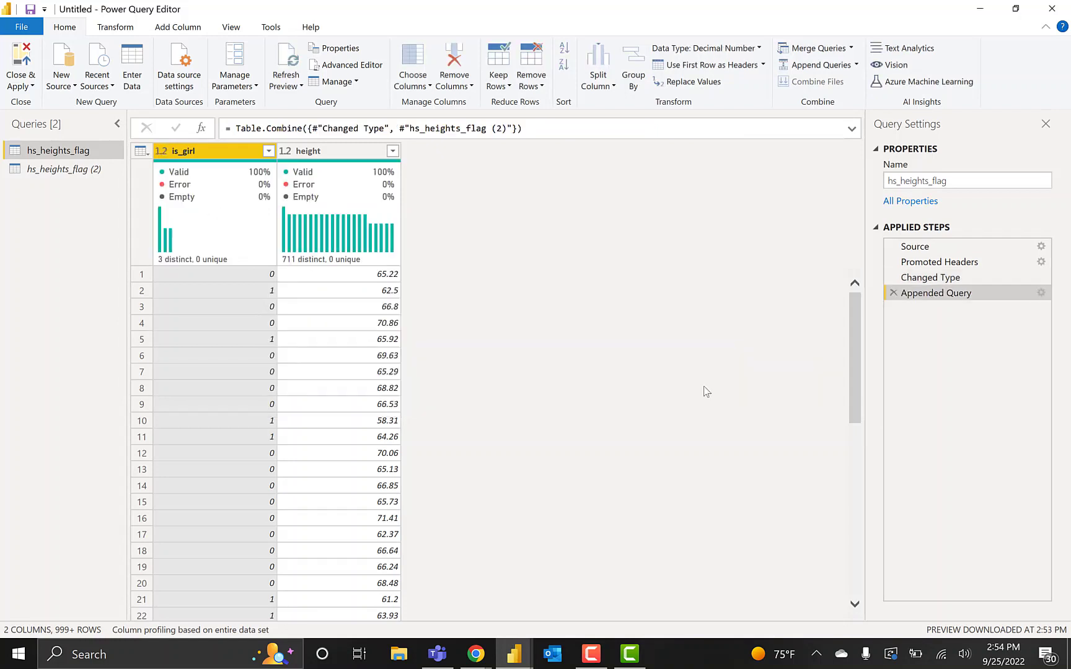
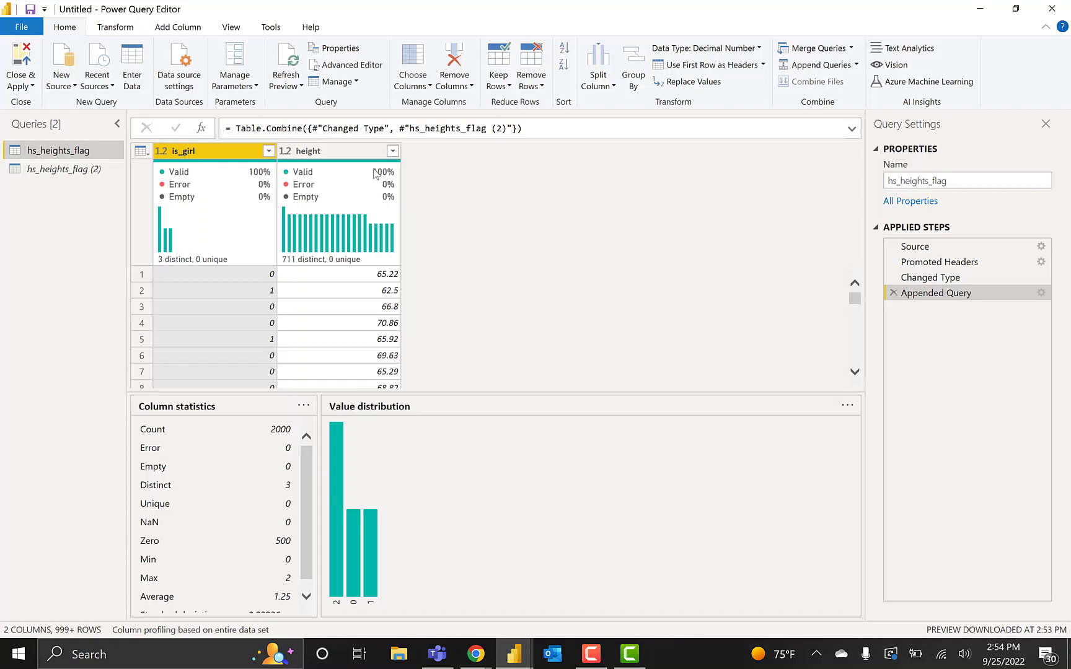
Start a conditional column in hs_heights_flag whose first clause outputs Boy when is_girl equals 0.
{"action": "left_click", "coordinate": [180, 29]}
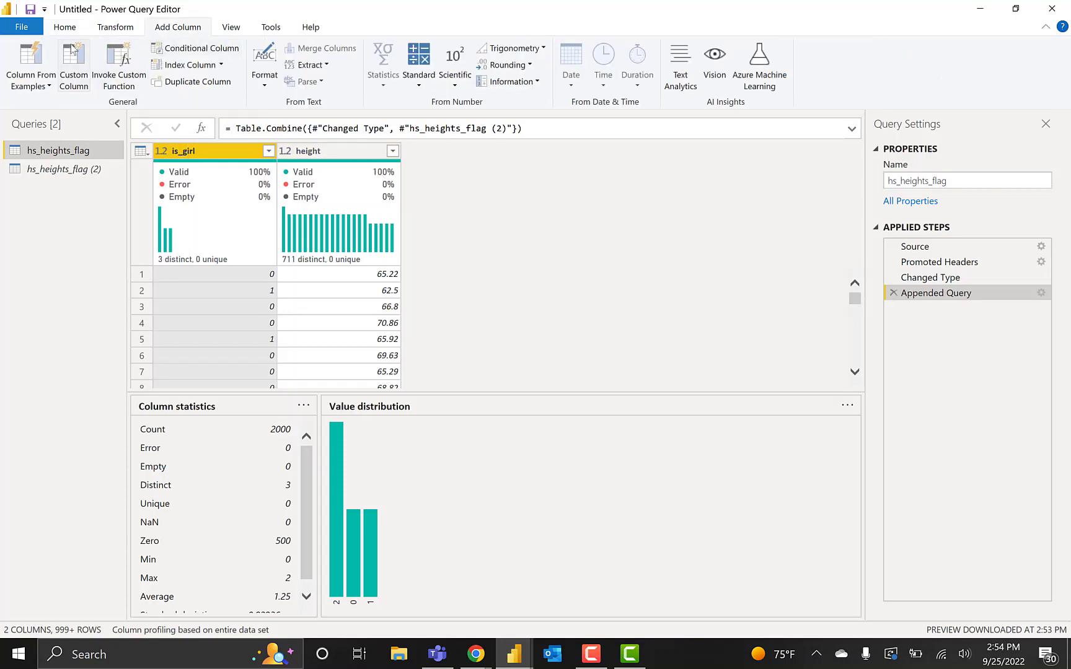
{"action": "left_click", "coordinate": [189, 49]}
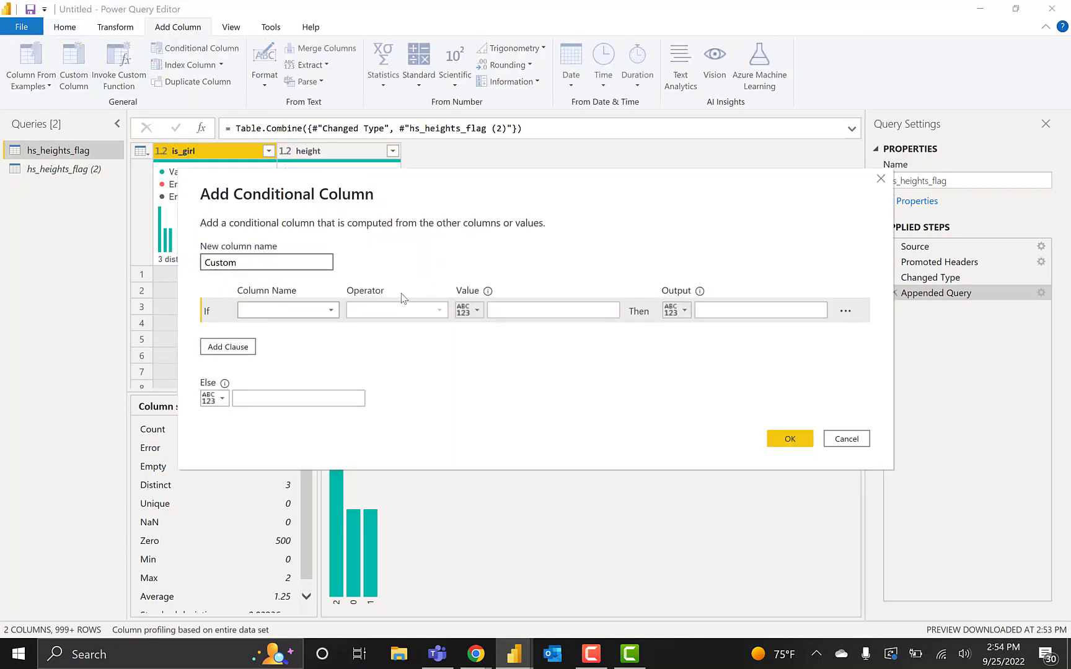
{"action": "left_click", "coordinate": [302, 310]}
{"action": "left_click", "coordinate": [299, 322]}
{"action": "left_click", "coordinate": [524, 312]}
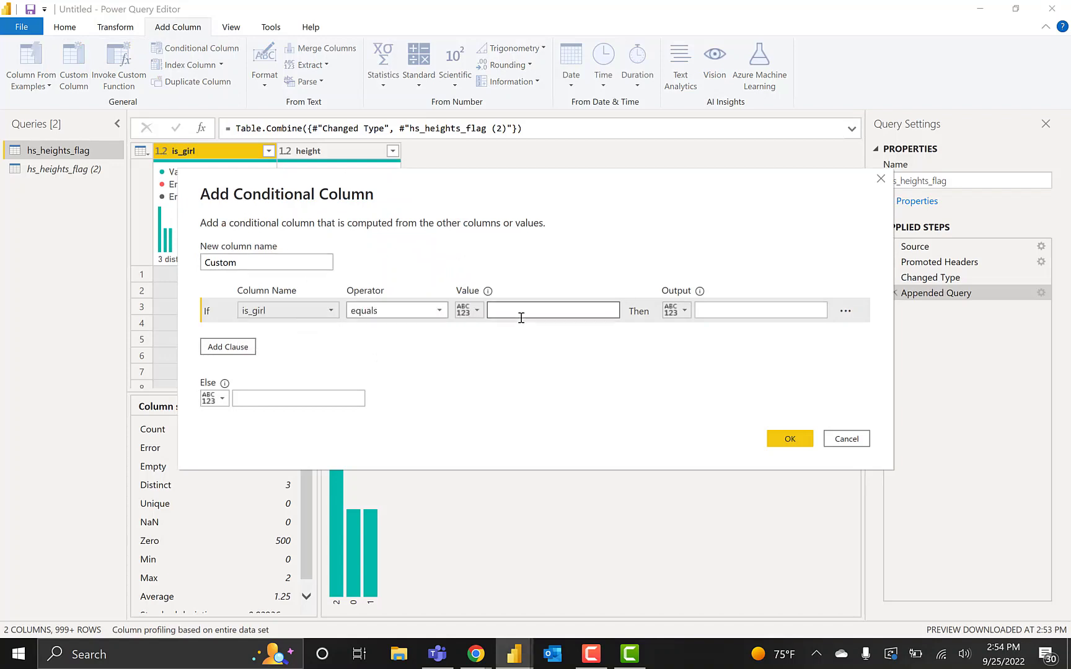
{"action": "left_click", "coordinate": [716, 311]}
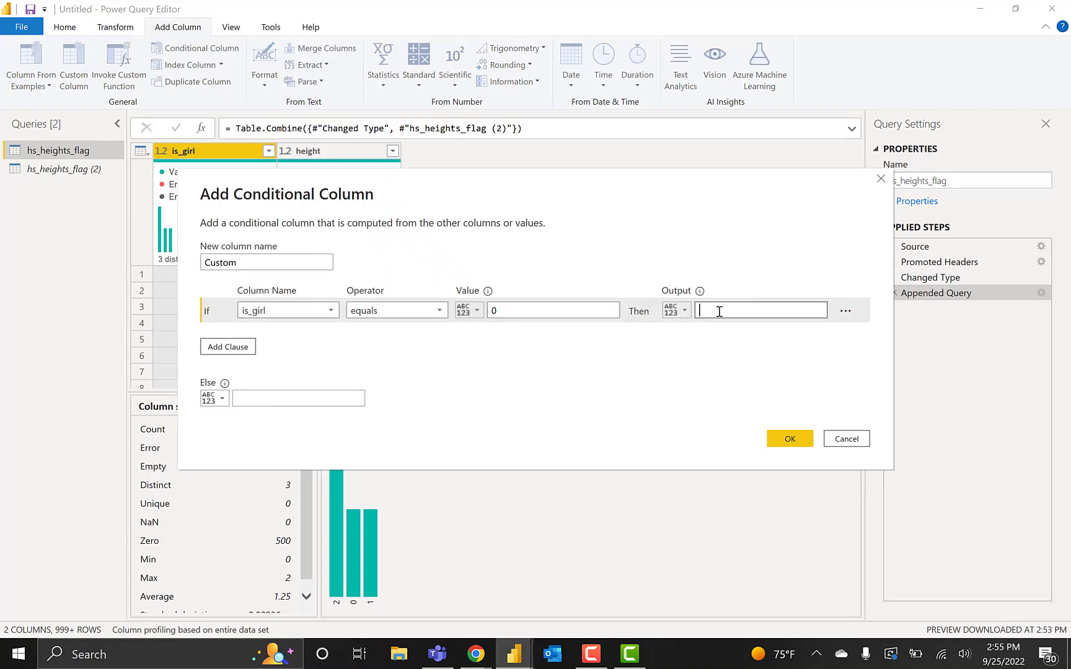
{"action": "type", "text": "Boy"}
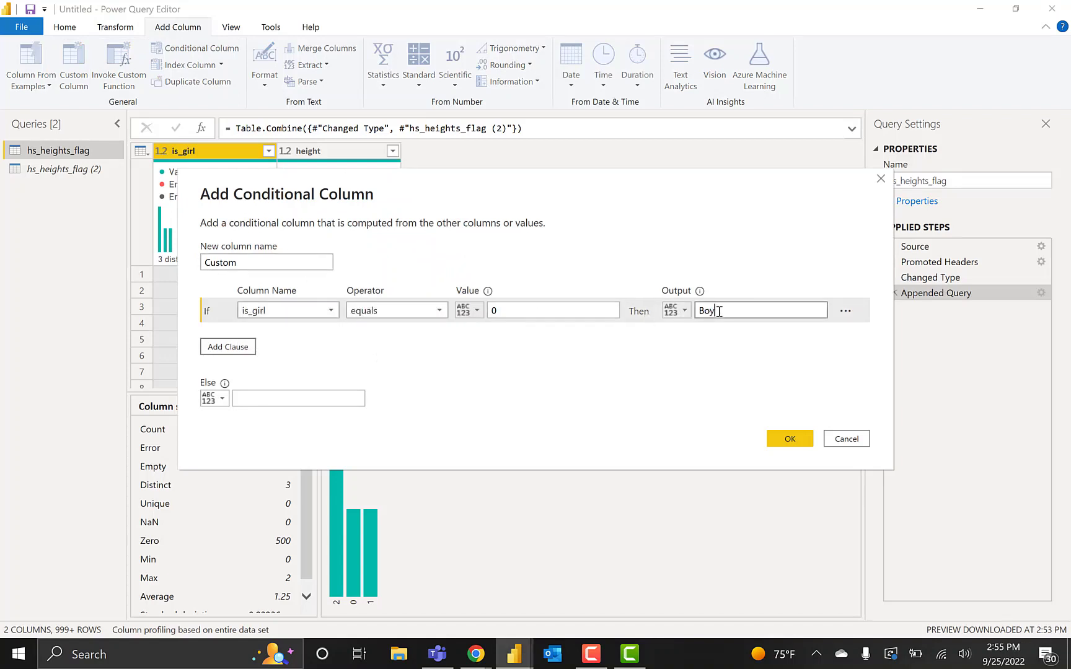
Add a second clause to the conditional column that outputs Girl when is_girl equals 1.
{"action": "left_click", "coordinate": [247, 349]}
{"action": "left_click", "coordinate": [281, 335]}
{"action": "left_click", "coordinate": [279, 352]}
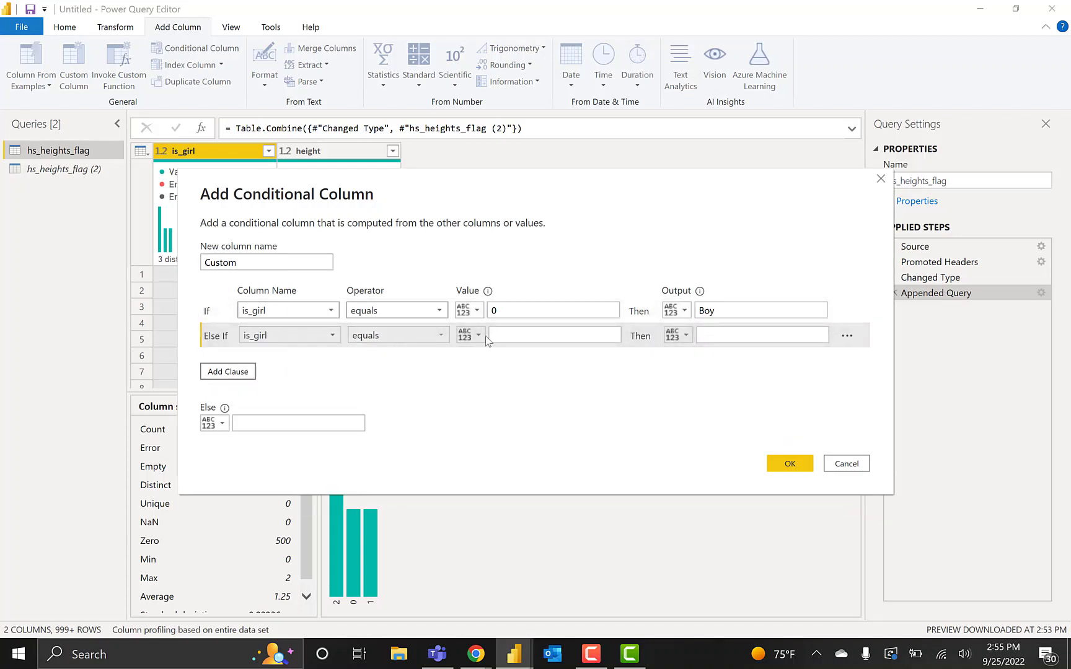
{"action": "left_click", "coordinate": [540, 336]}
{"action": "type", "text": "1"}
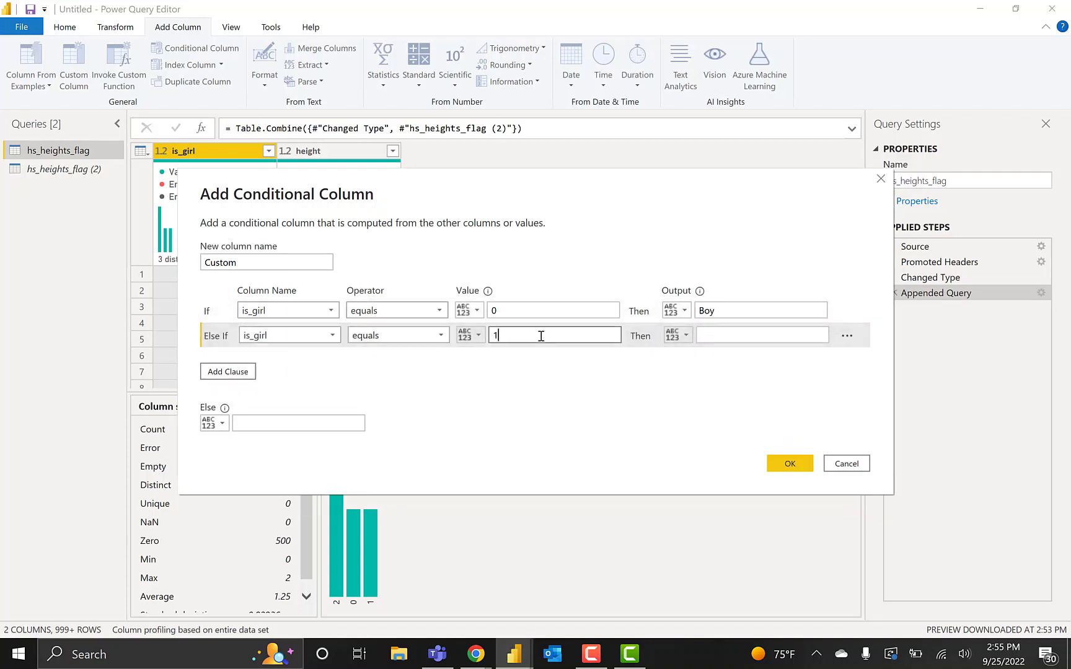
{"action": "left_click", "coordinate": [712, 334]}
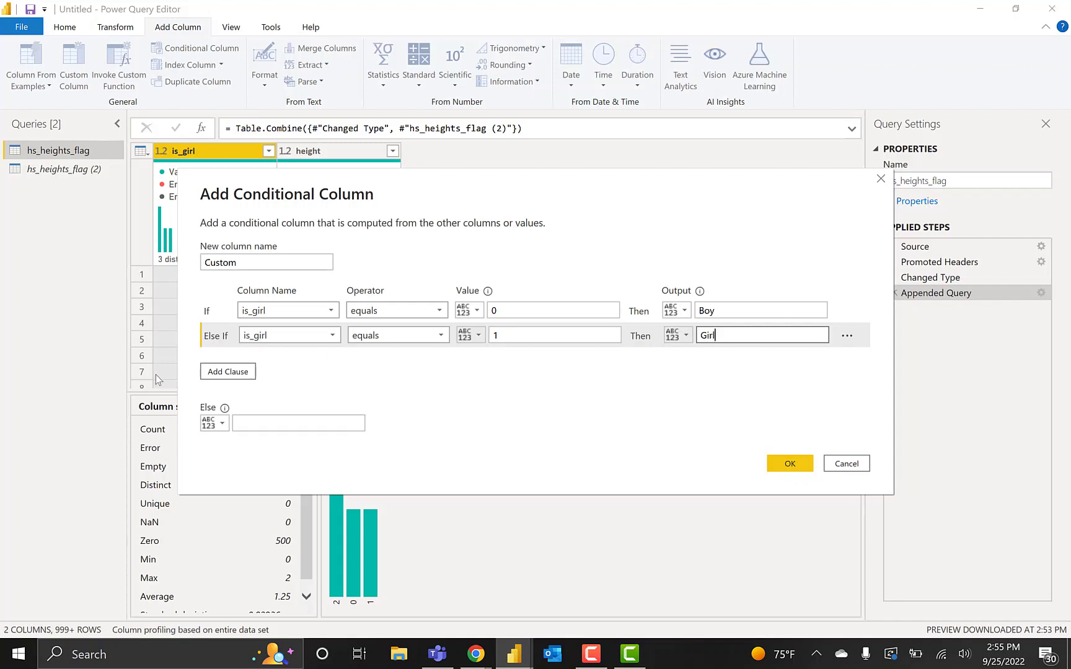
Add a third clause to the conditional column that outputs All when is_girl equals 2.
{"action": "left_click", "coordinate": [235, 371]}
{"action": "left_click", "coordinate": [289, 359]}
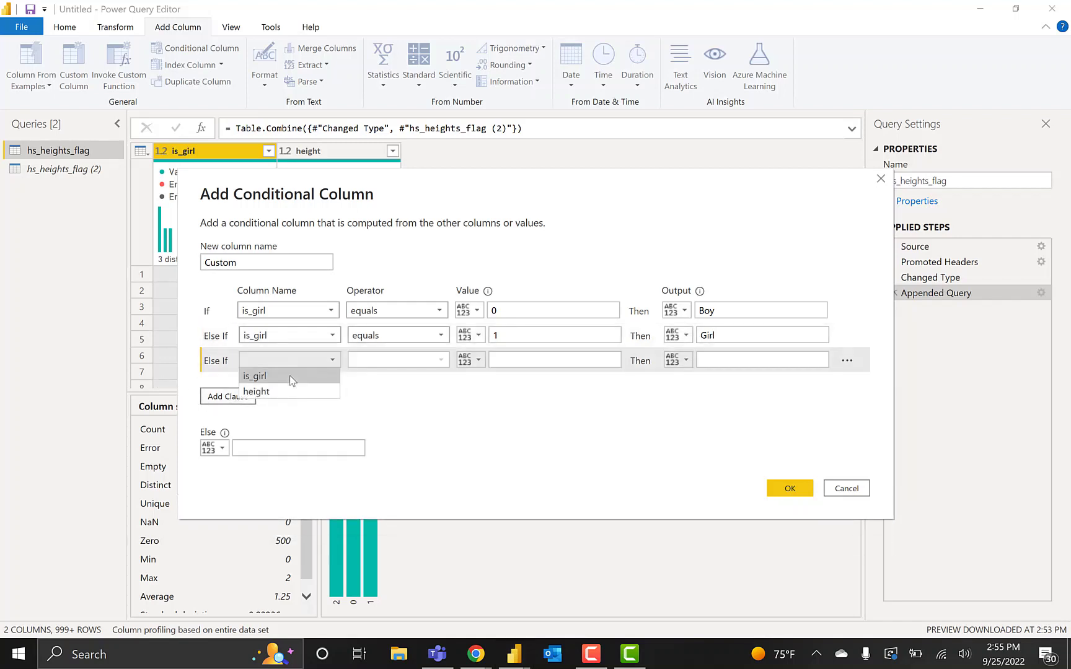
{"action": "left_click", "coordinate": [289, 376]}
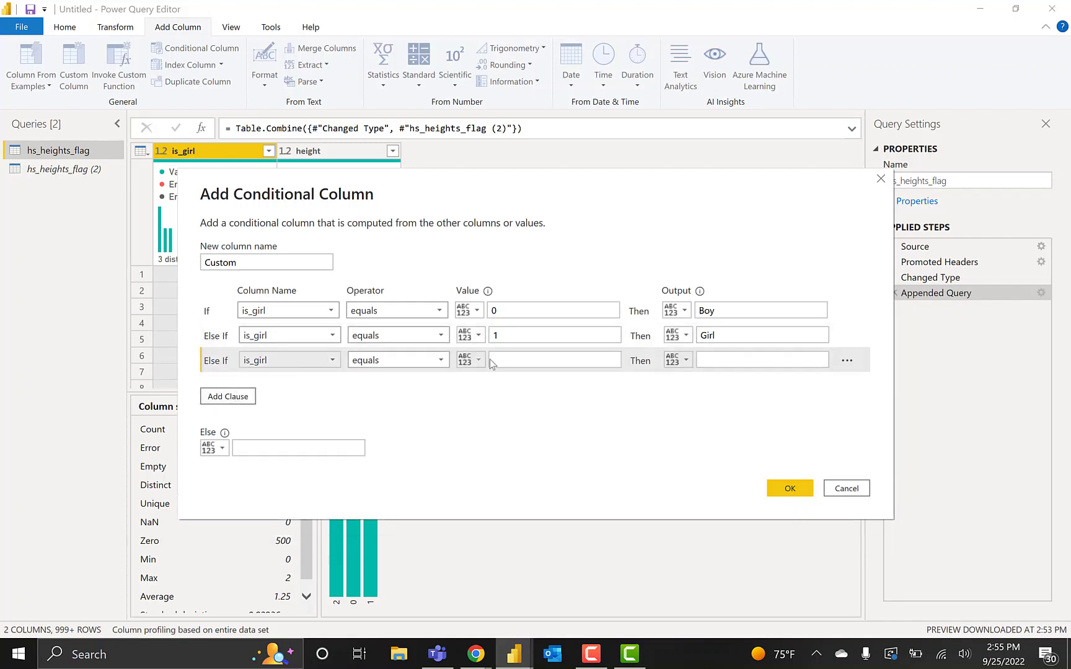
{"action": "left_click", "coordinate": [518, 359]}
{"action": "type", "text": "2"}
{"action": "left_click", "coordinate": [717, 360]}
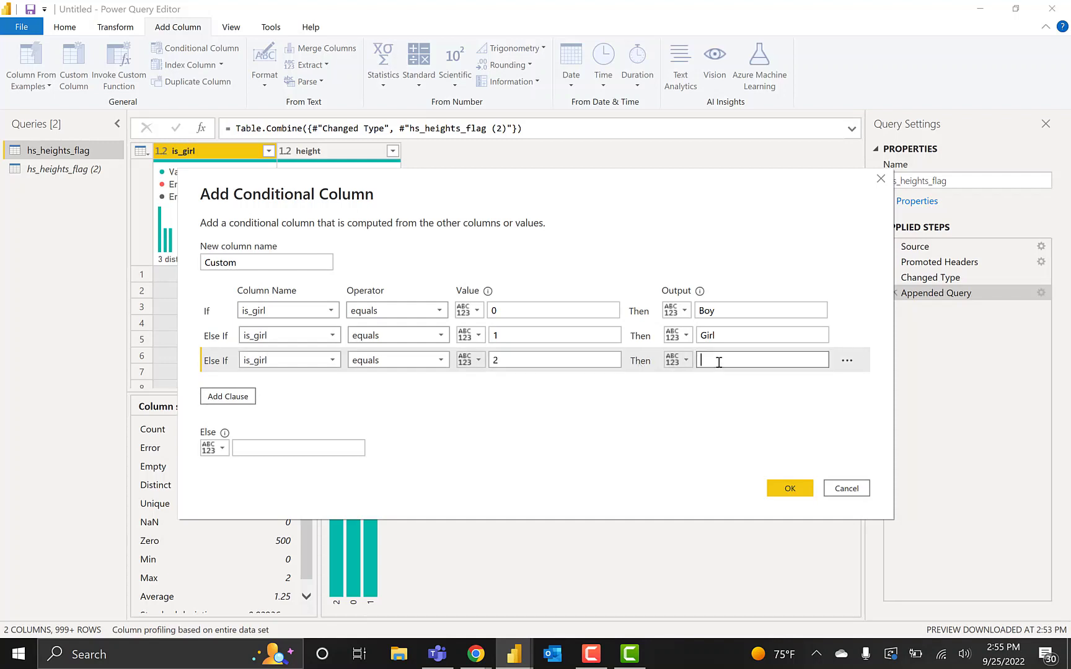
{"action": "type", "text": "All"}
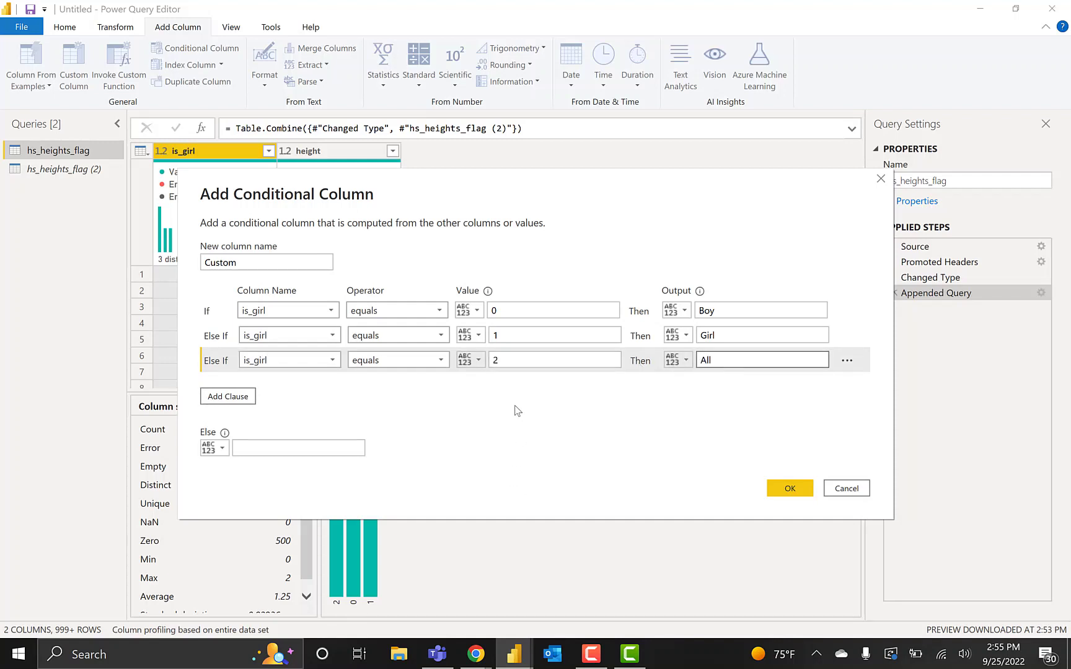
Name the conditional column Sex at Birth, set its Else output to Unknown, and create it.
{"action": "double_click", "coordinate": [249, 264]}
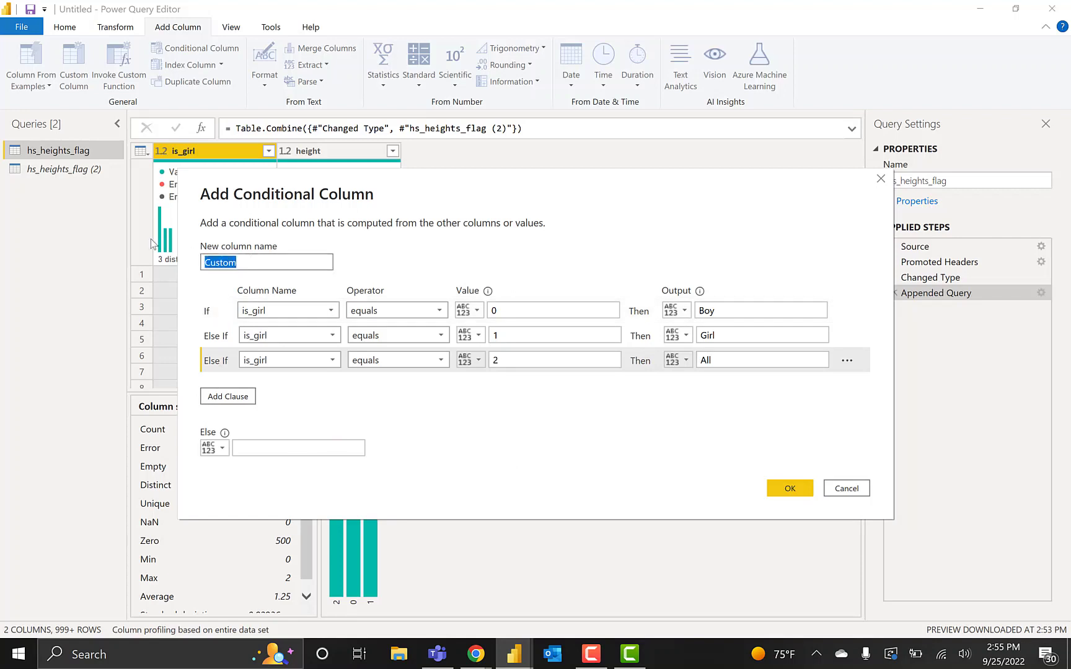
{"action": "type", "text": "Sex at Birth"}
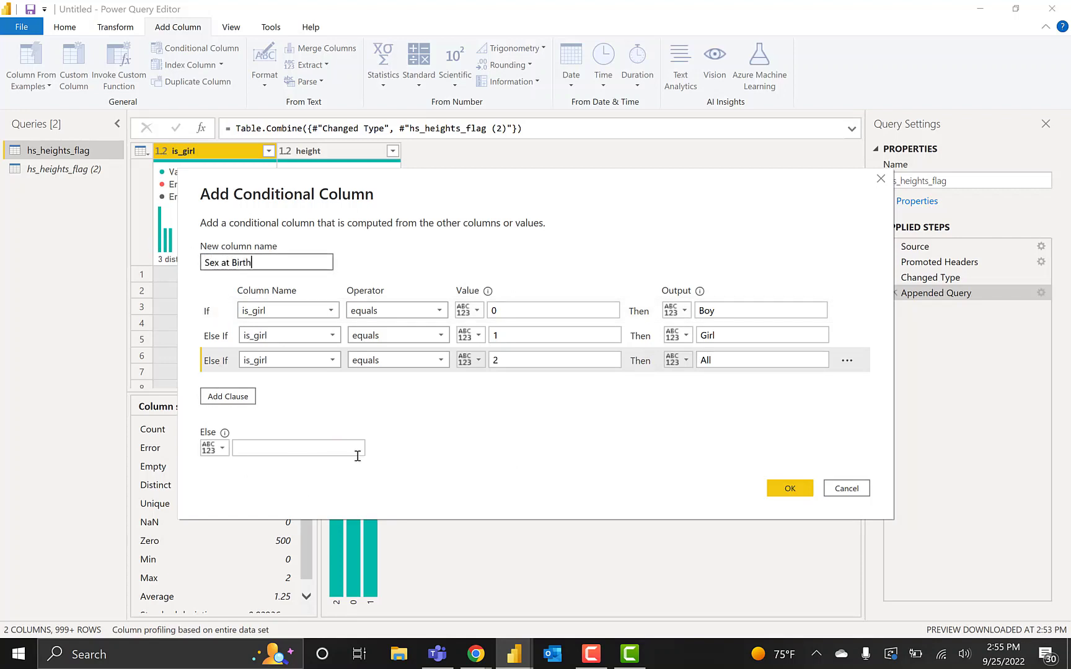
{"action": "left_click", "coordinate": [334, 449]}
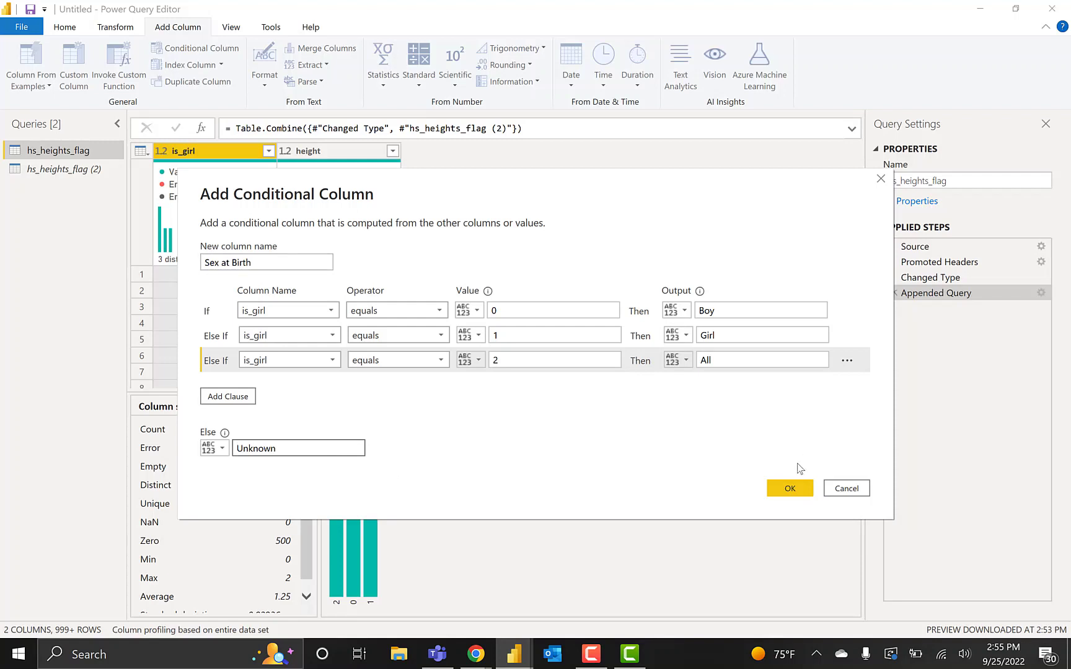
{"action": "left_click", "coordinate": [787, 490]}
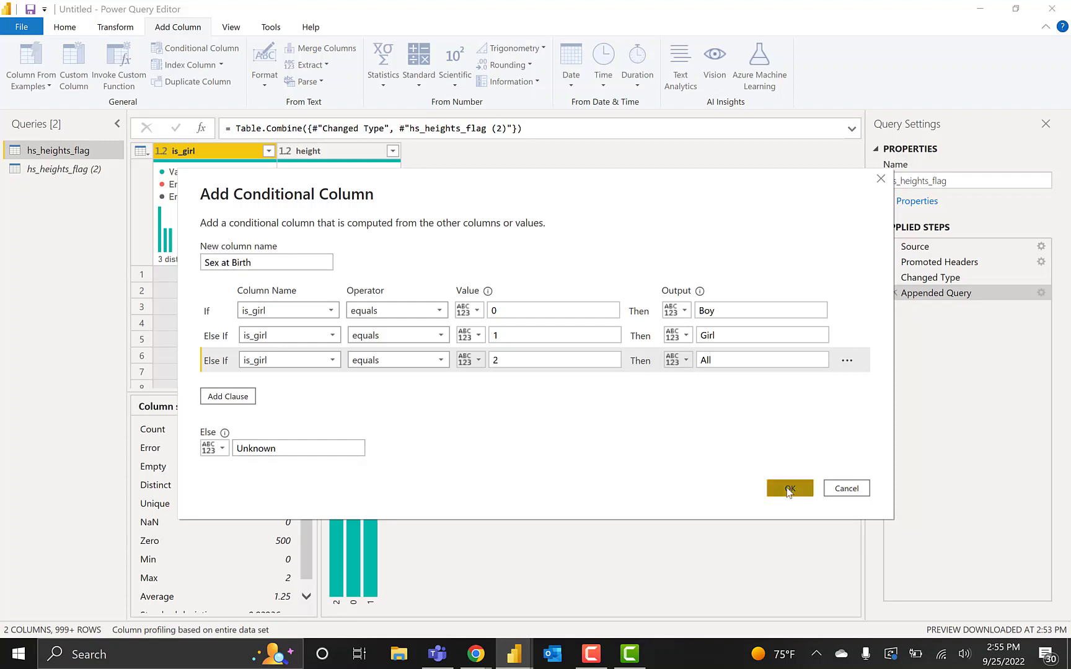
{"action": "left_click", "coordinate": [787, 489]}
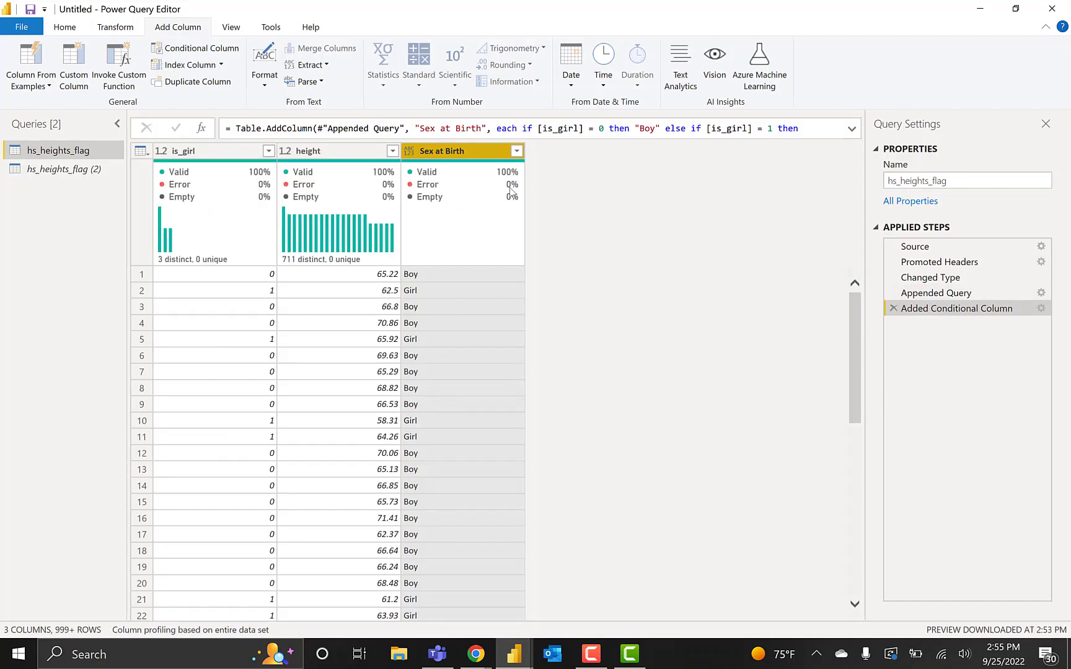
Load the complete value list in the Sex at Birth filter and apply it with all values selected.
{"action": "left_click", "coordinate": [516, 152]}
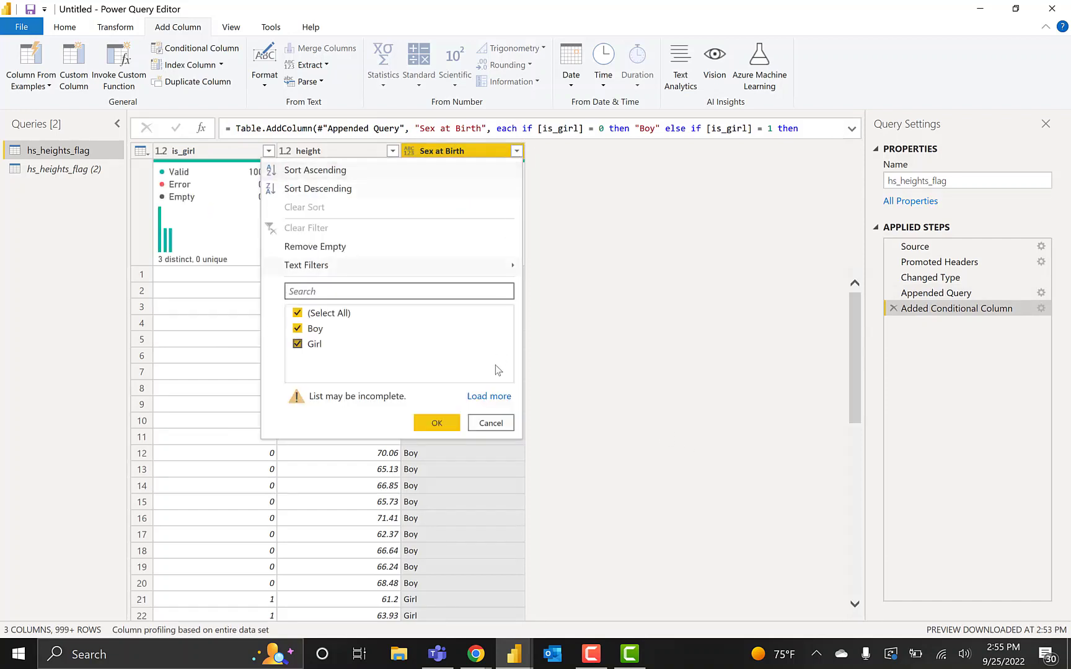
{"action": "left_click", "coordinate": [488, 399]}
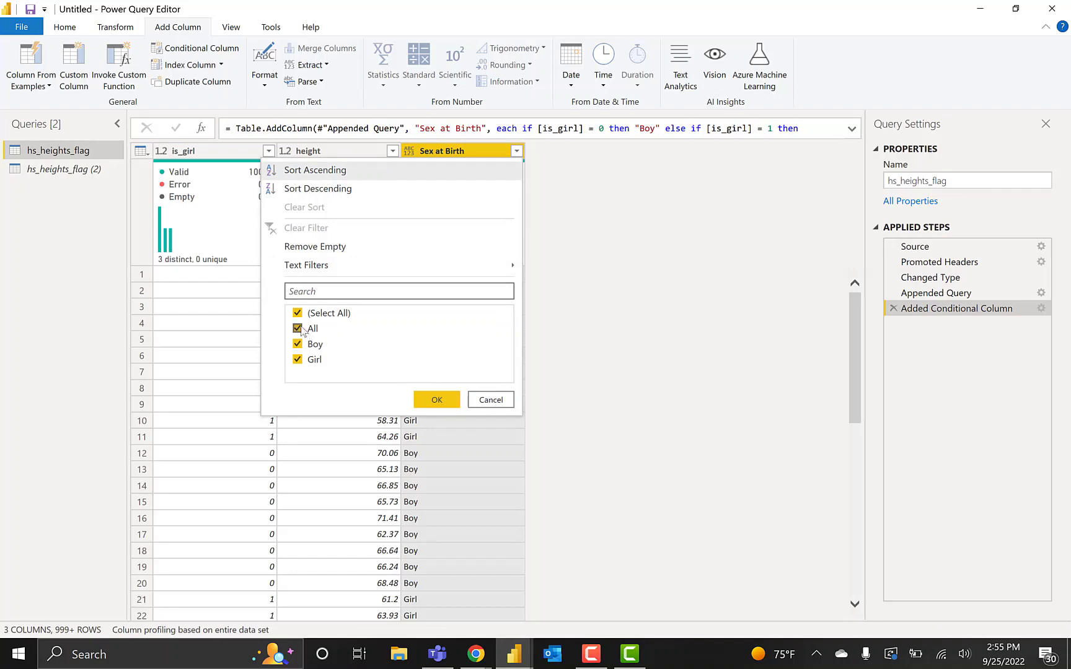
{"action": "left_click", "coordinate": [436, 399]}
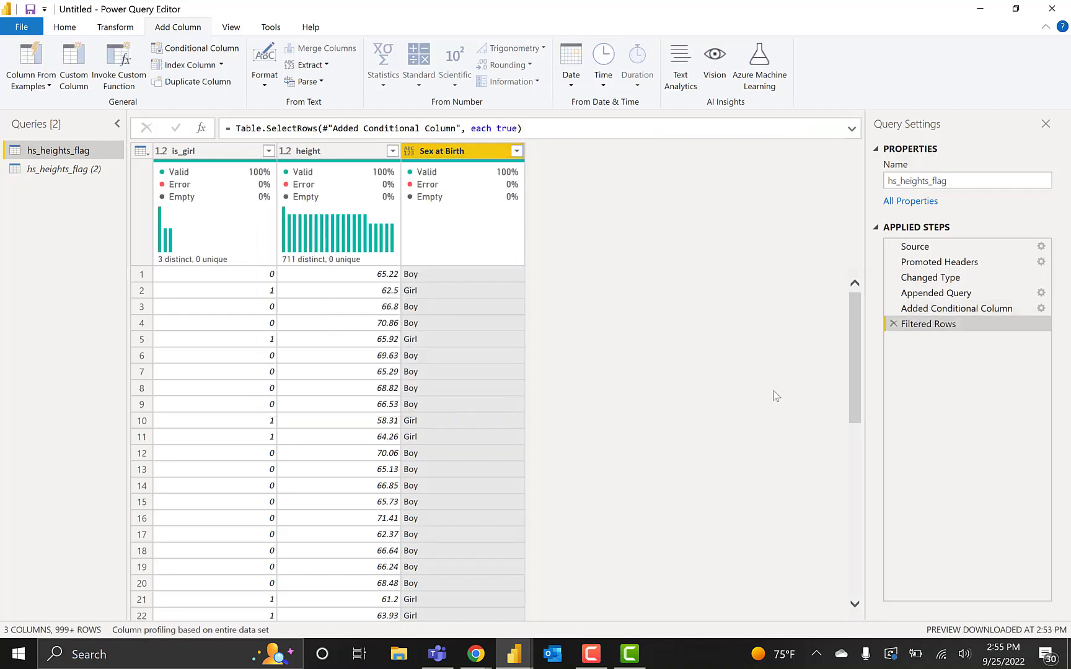
Rename the height column to Height and remove the is_girl column.
{"action": "double_click", "coordinate": [327, 151]}
{"action": "type", "text": "Hei"}
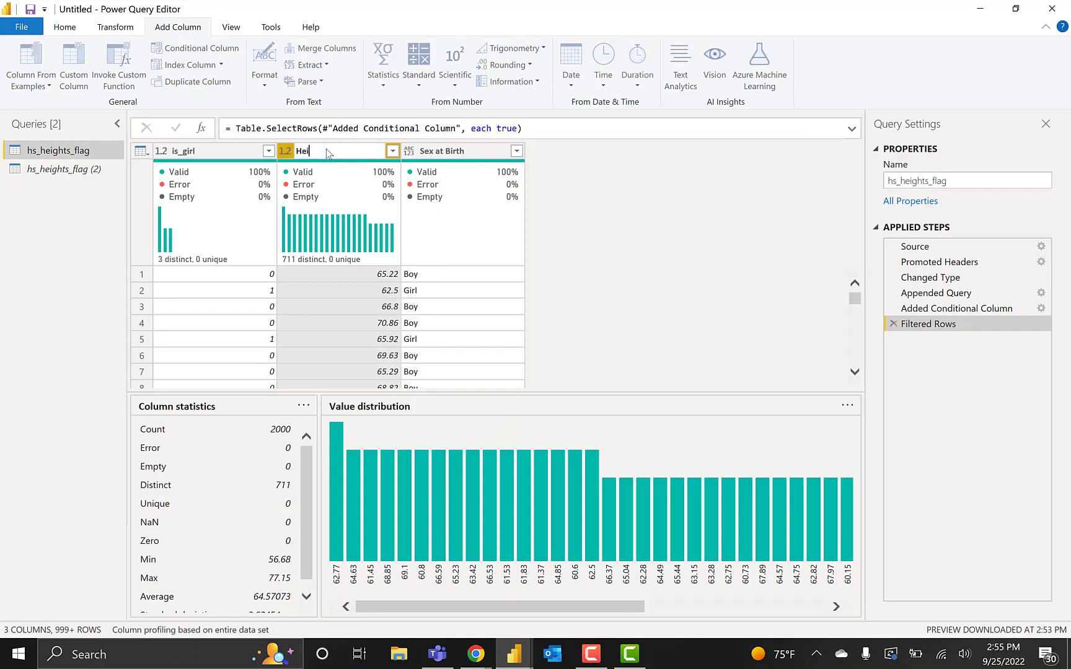
{"action": "type", "text": "ght"}
{"action": "key", "text": "Return"}
{"action": "right_click", "coordinate": [194, 154]}
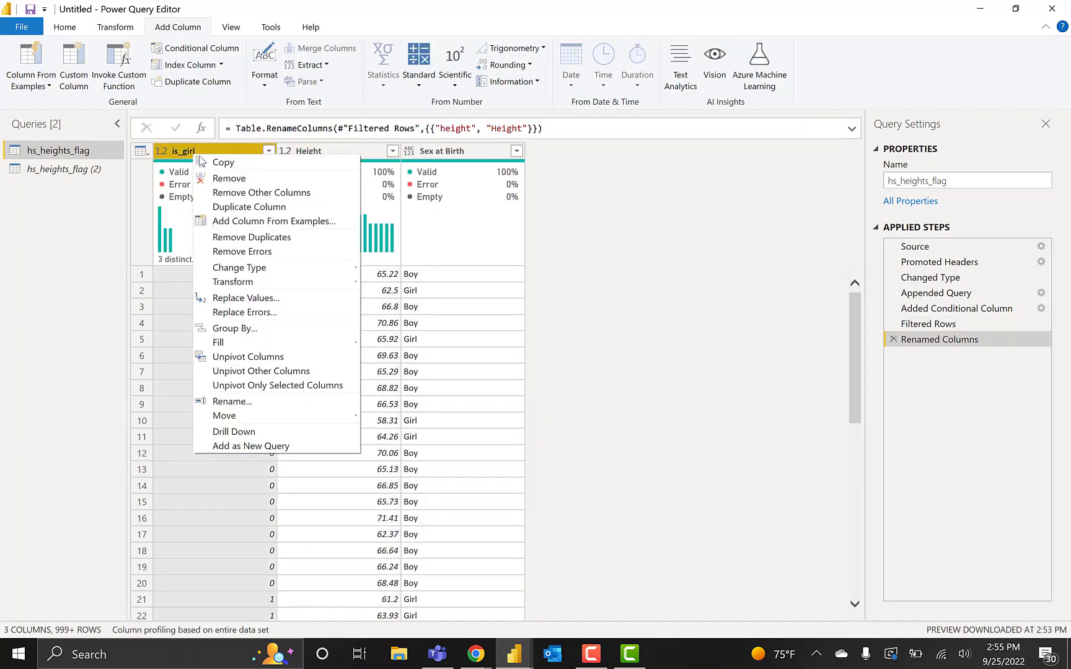
{"action": "left_click", "coordinate": [228, 178]}
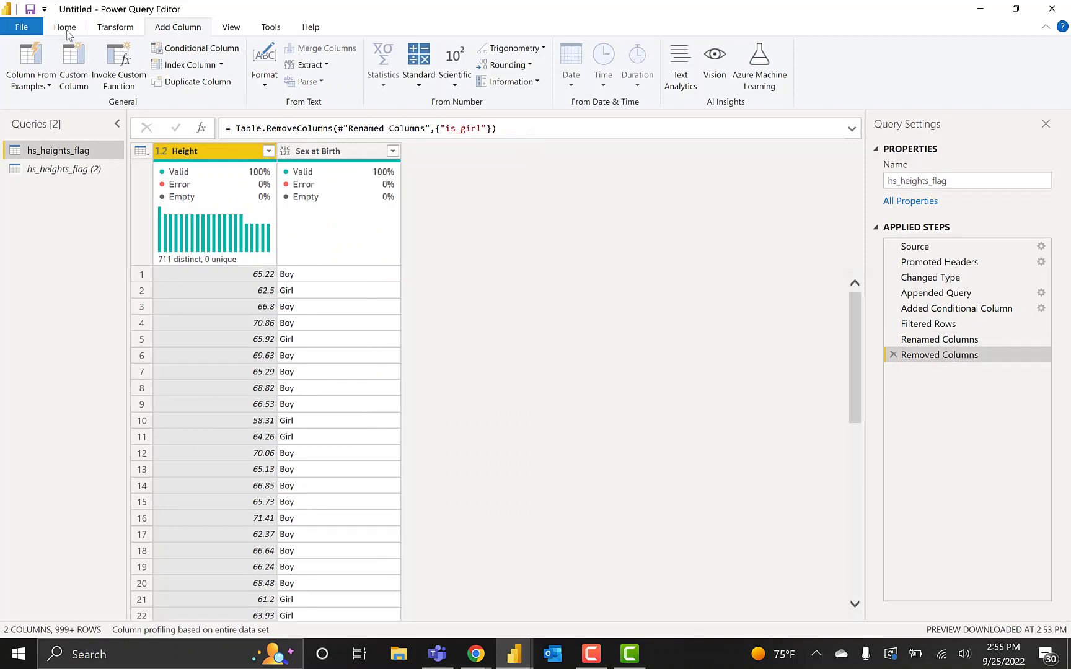
Set the data type of the Sex at Birth column to Text.
{"action": "left_click", "coordinate": [199, 152]}
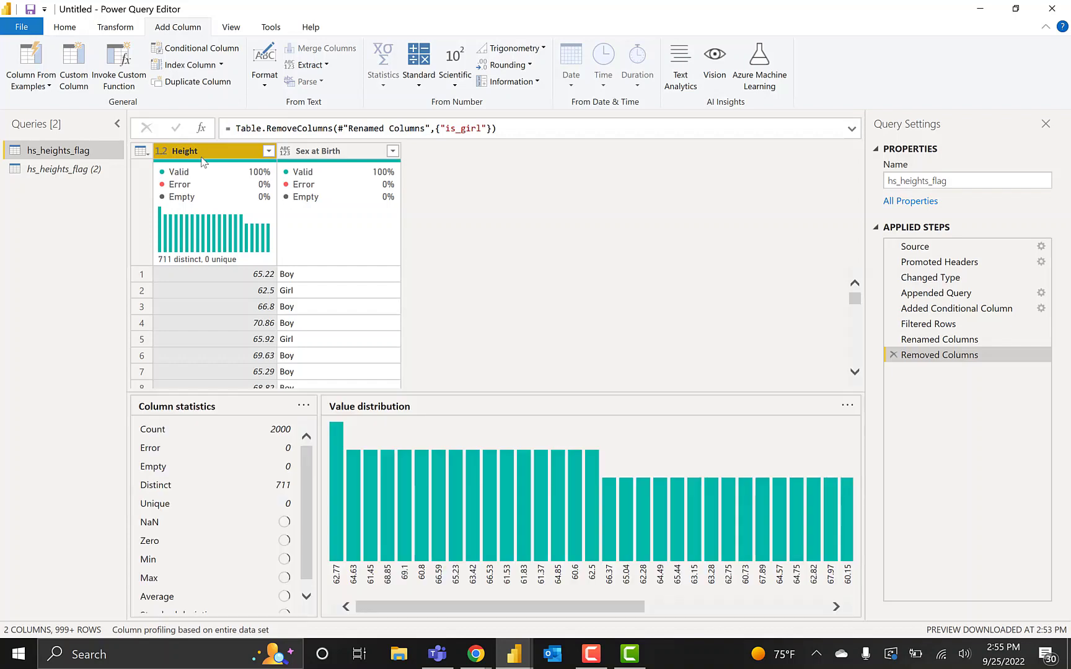
{"action": "left_click", "coordinate": [130, 30]}
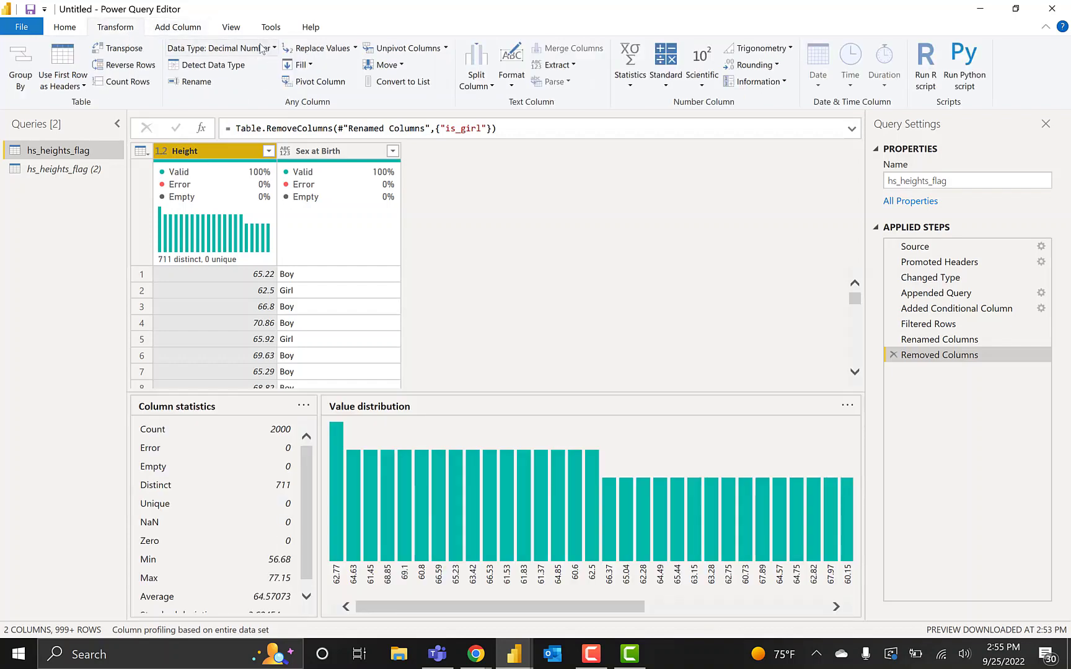
{"action": "left_click", "coordinate": [319, 152]}
{"action": "left_click", "coordinate": [226, 49]}
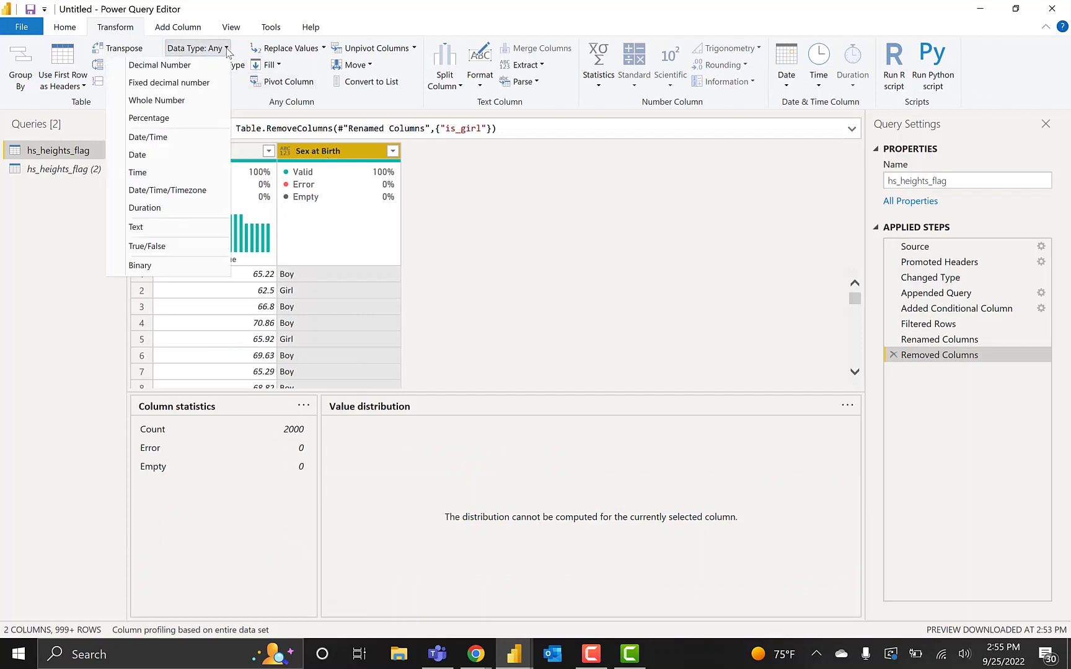
{"action": "left_click", "coordinate": [136, 227]}
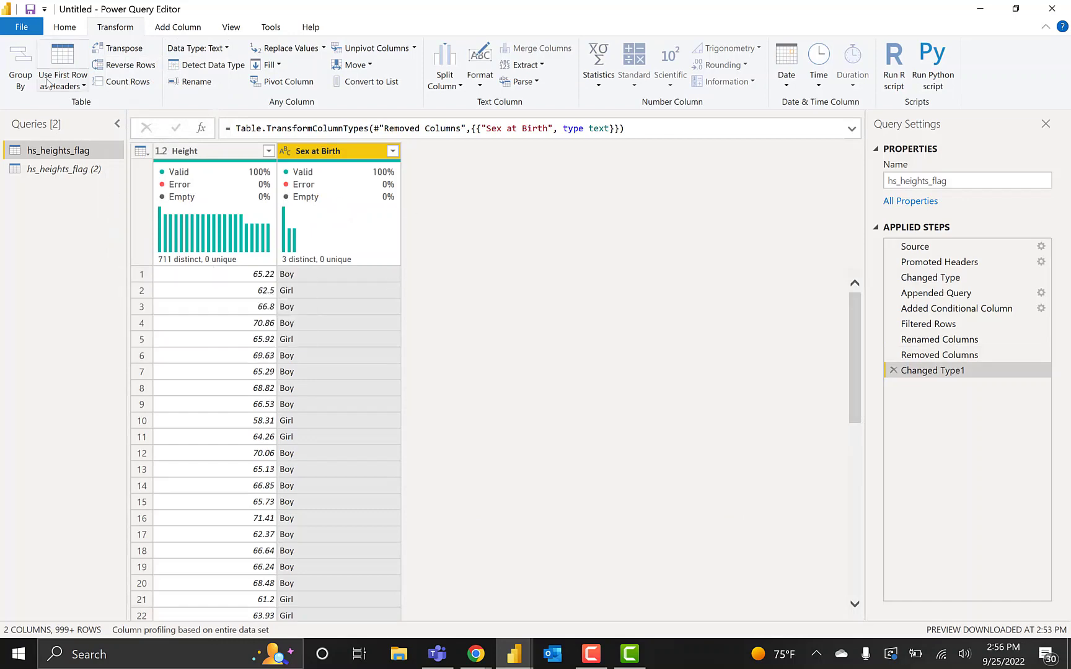
Close the query editor and apply the query changes to the report, and reopen the editor.
{"action": "left_click", "coordinate": [64, 27]}
{"action": "left_click", "coordinate": [24, 58]}
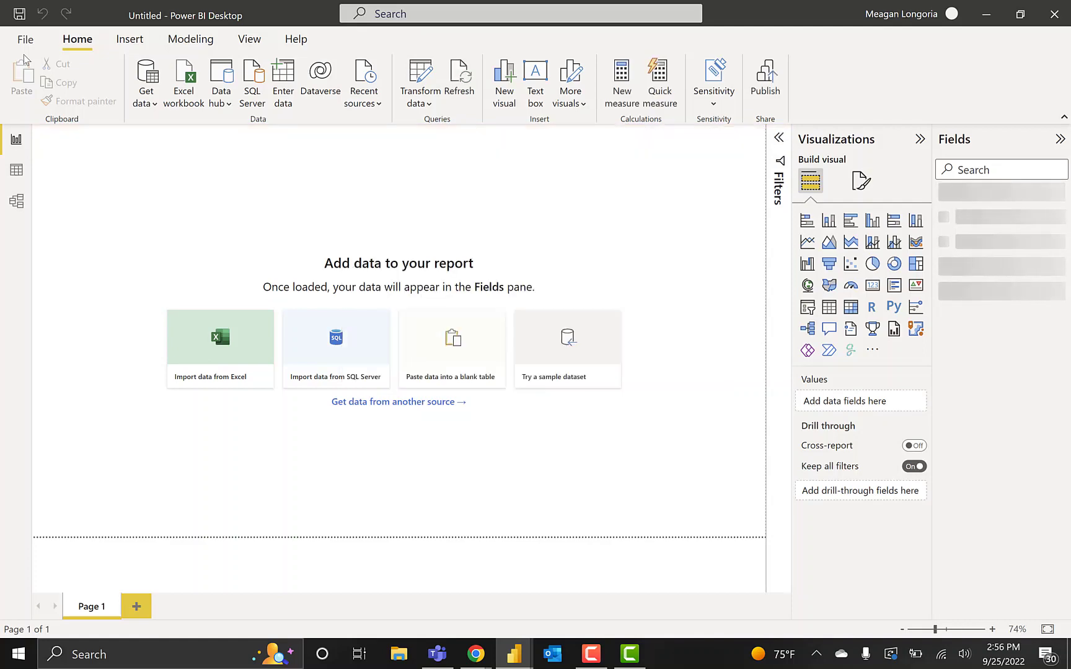
{"action": "left_click", "coordinate": [422, 77]}
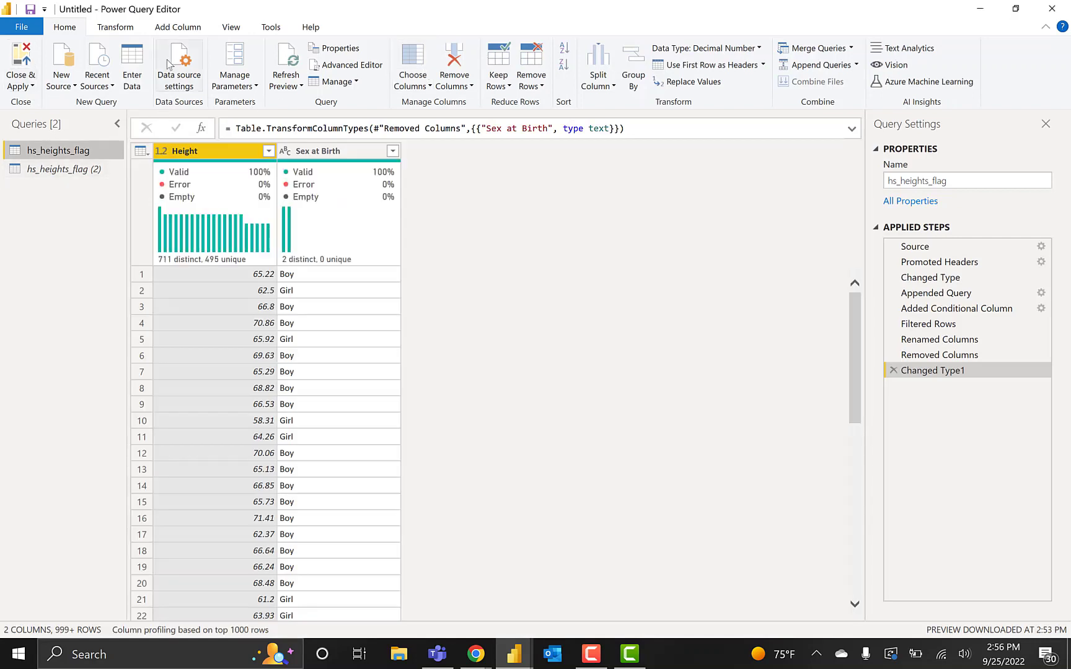
Start a manually entered table with a Range Selection column and Standard Deviation as its first row.
{"action": "left_click", "coordinate": [133, 69]}
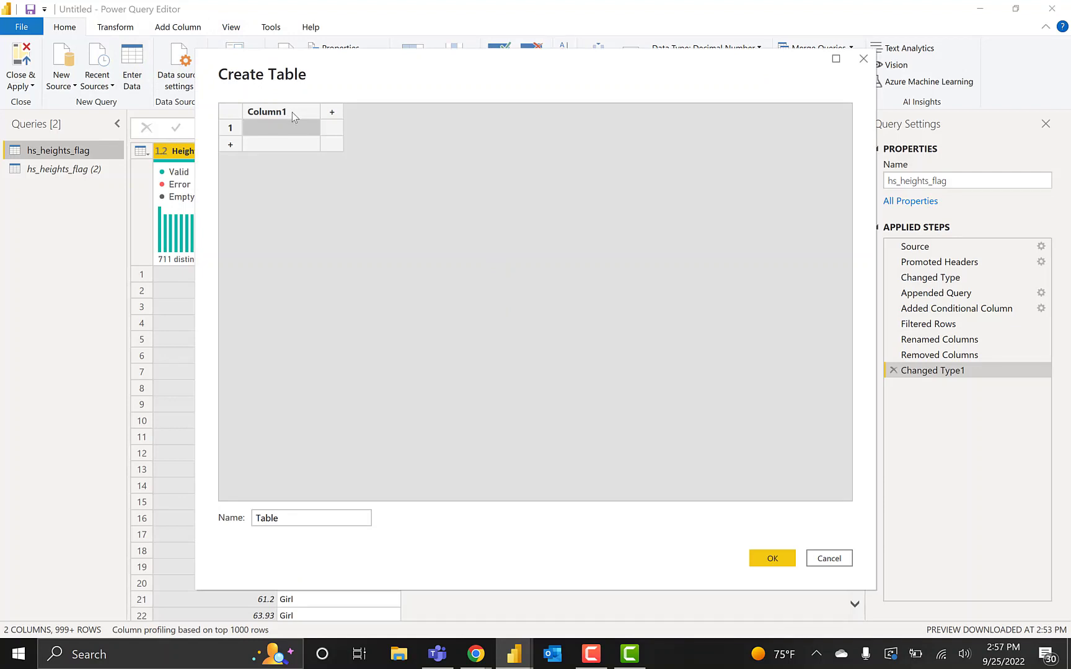
{"action": "double_click", "coordinate": [290, 112]}
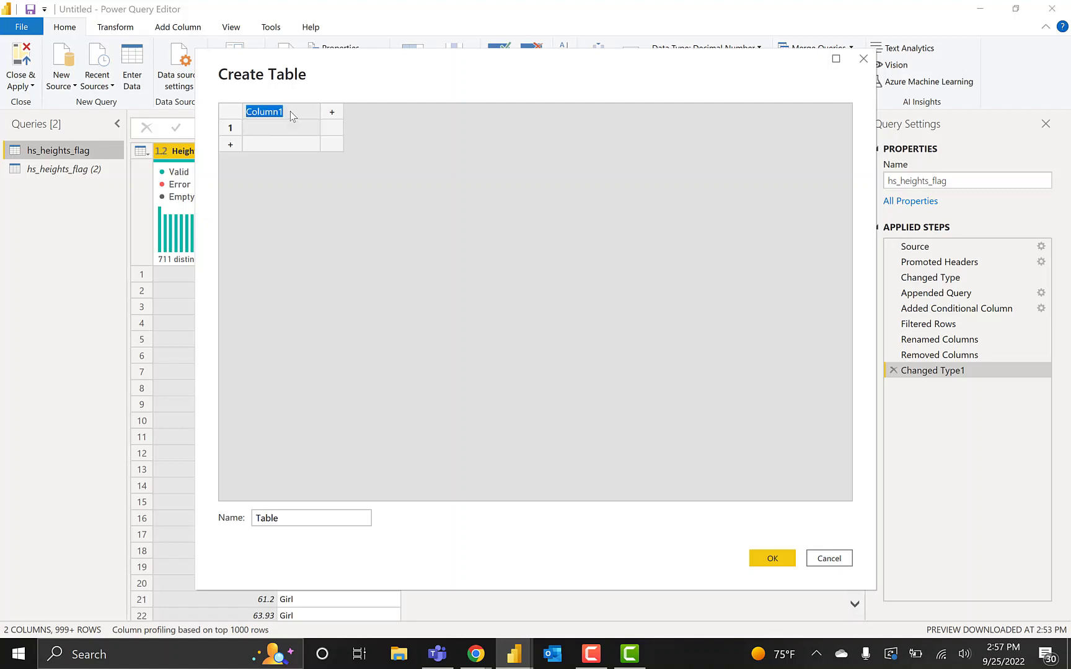
{"action": "type", "text": "Range Selection"}
{"action": "left_click", "coordinate": [296, 135]}
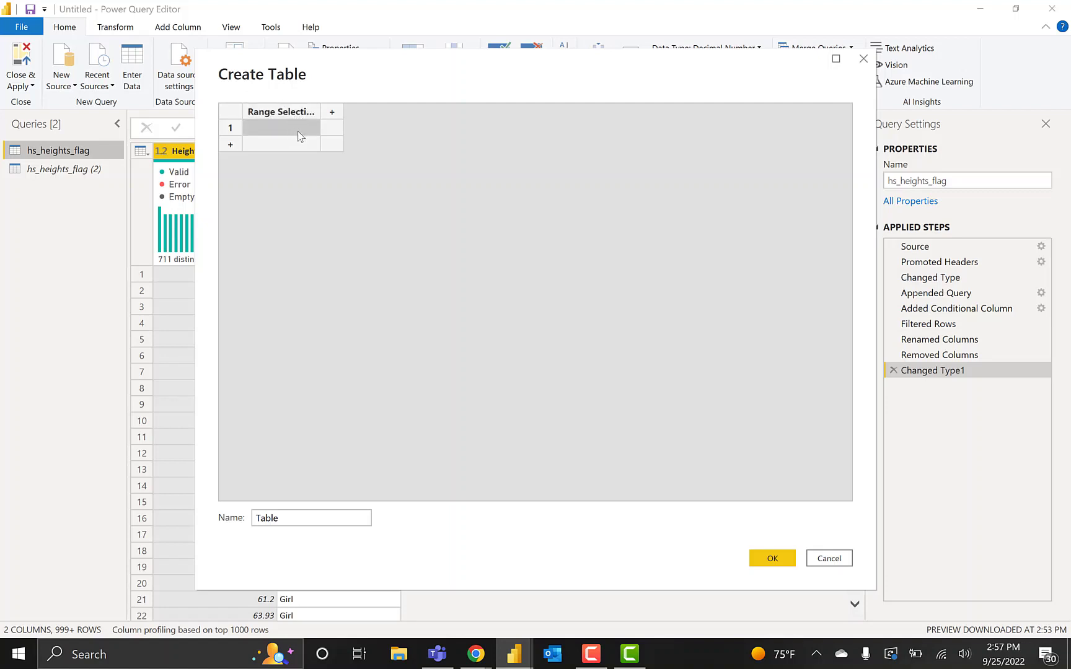
{"action": "type", "text": "Standard"}
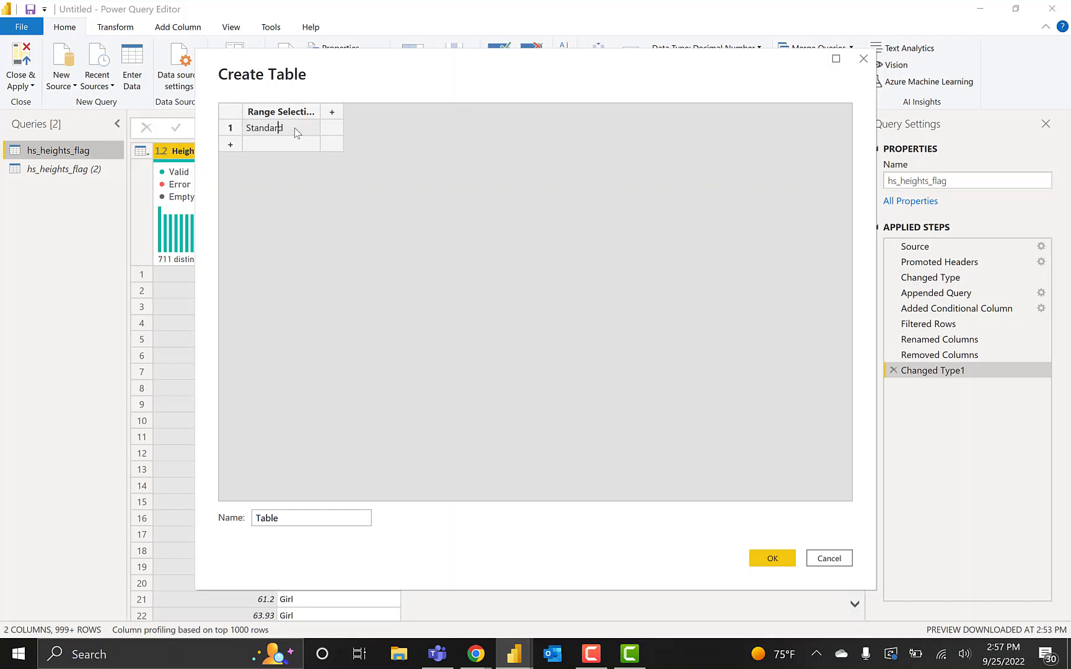
{"action": "type", "text": " Deviation"}
{"action": "key", "text": "Return"}
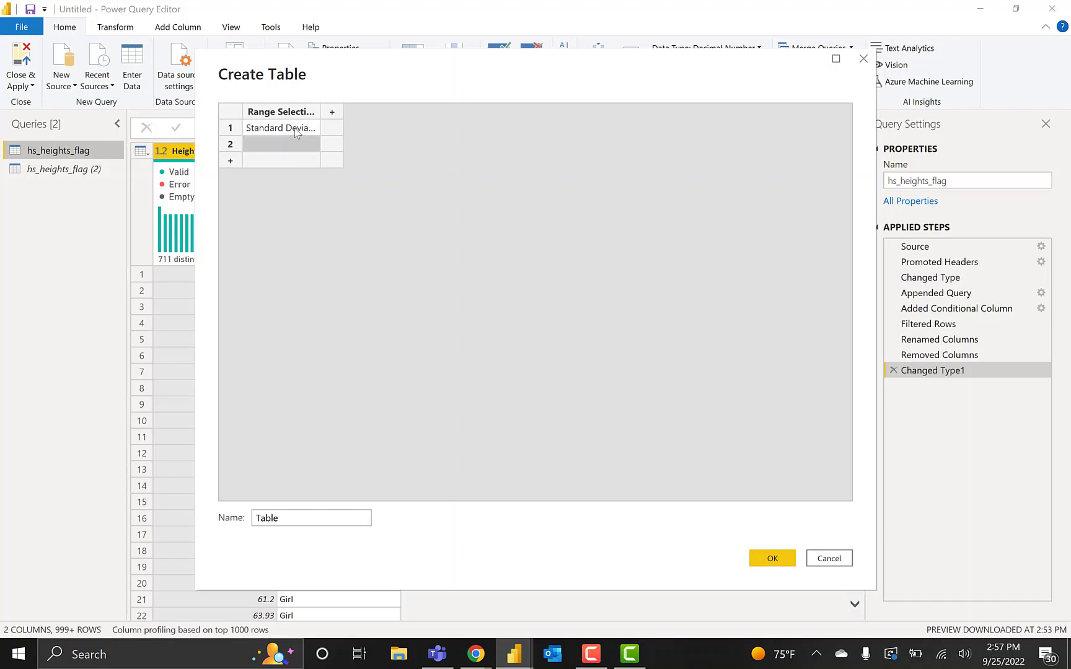
Enter Confidence Interval as the second row of the Range Selection column.
{"action": "type", "text": "Confide"}
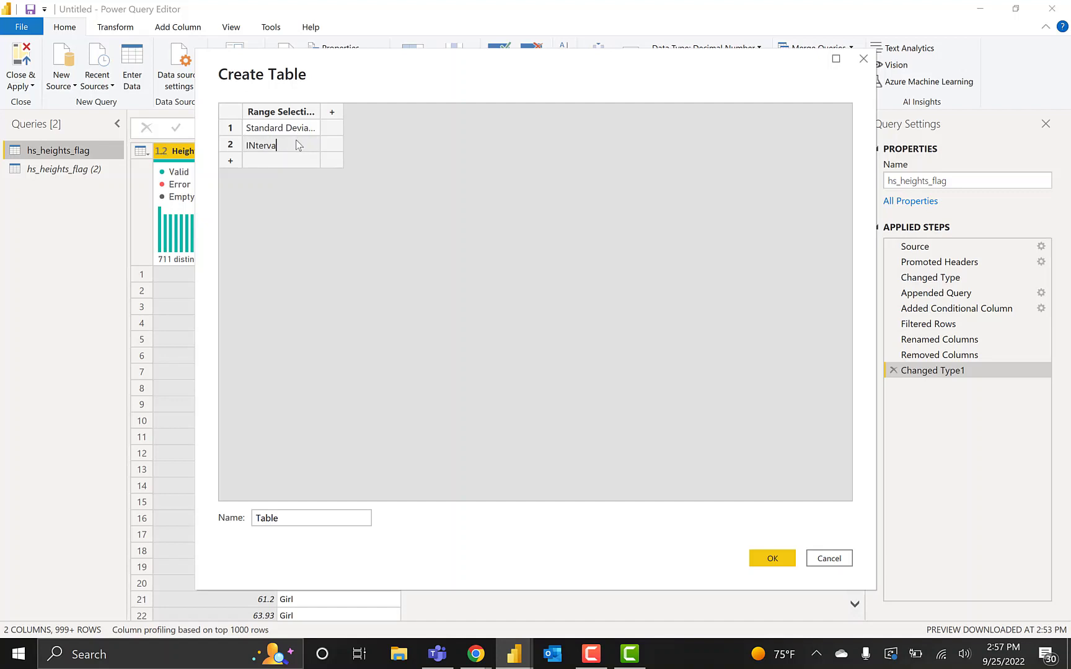
{"action": "type", "text": "nce INterval"}
{"action": "key", "text": "BackSpace"}
{"action": "key", "text": "BackSpace"}
{"action": "key", "text": "BackSpace"}
{"action": "key", "text": "BackSpace"}
{"action": "key", "text": "BackSpace"}
{"action": "key", "text": "BackSpace"}
{"action": "key", "text": "BackSpace"}
{"action": "type", "text": "nt"}
{"action": "type", "text": "erval"}
{"action": "key", "text": "Return"}
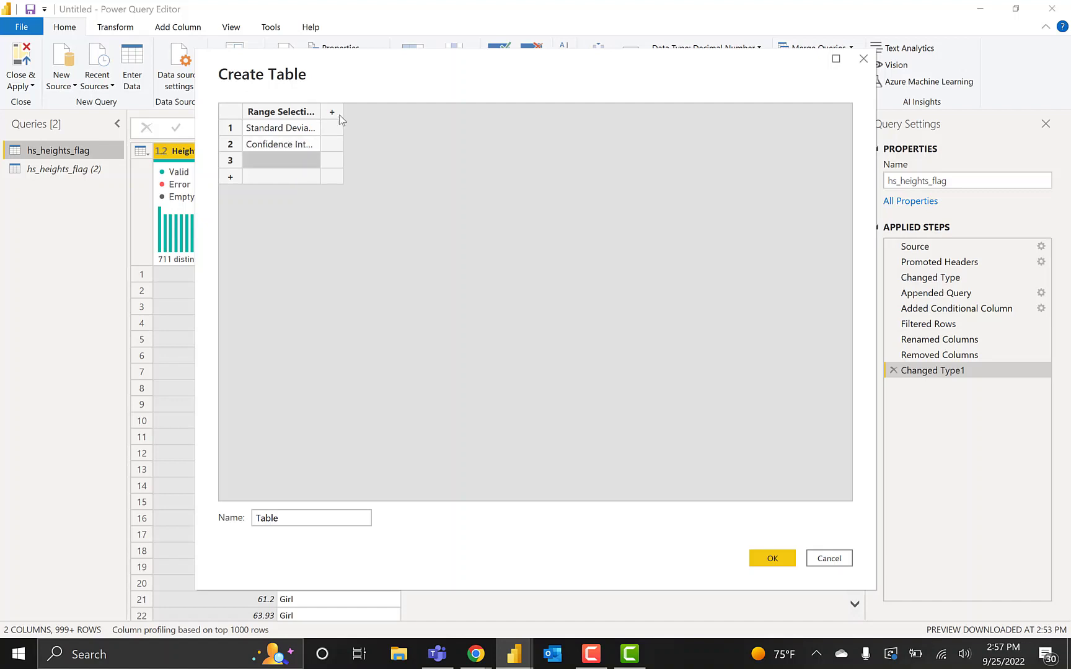
Widen the column and create the table as Range Selection, then close the query editor and apply the changes.
{"action": "left_click_drag", "start_coordinate": [321, 115], "coordinate": [444, 127]}
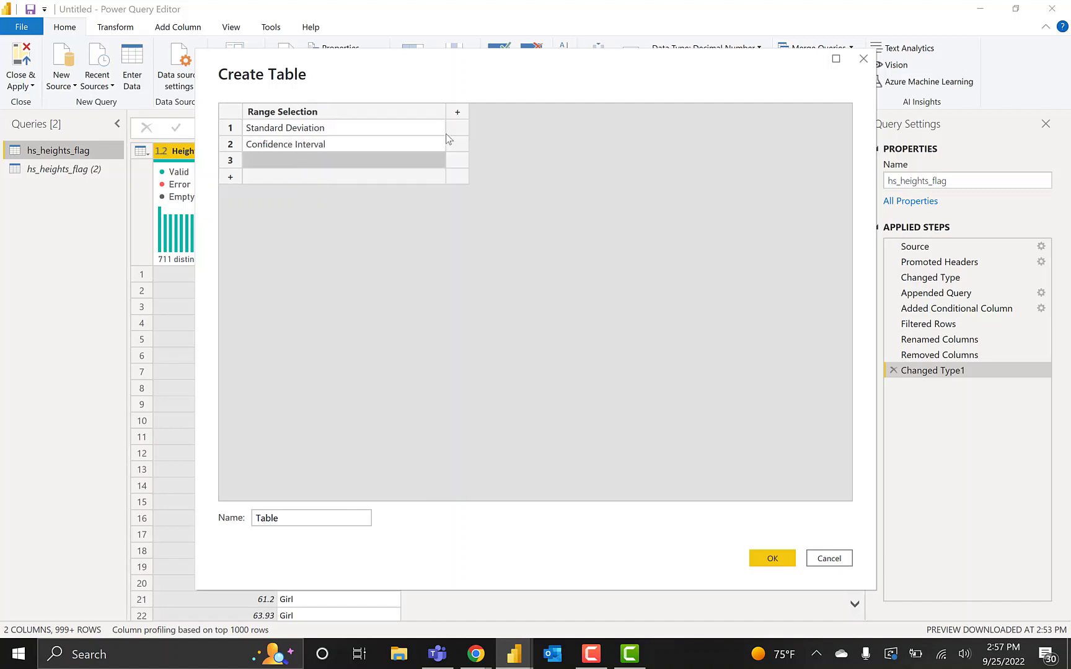
{"action": "double_click", "coordinate": [301, 519]}
{"action": "type", "text": "Range Selection"}
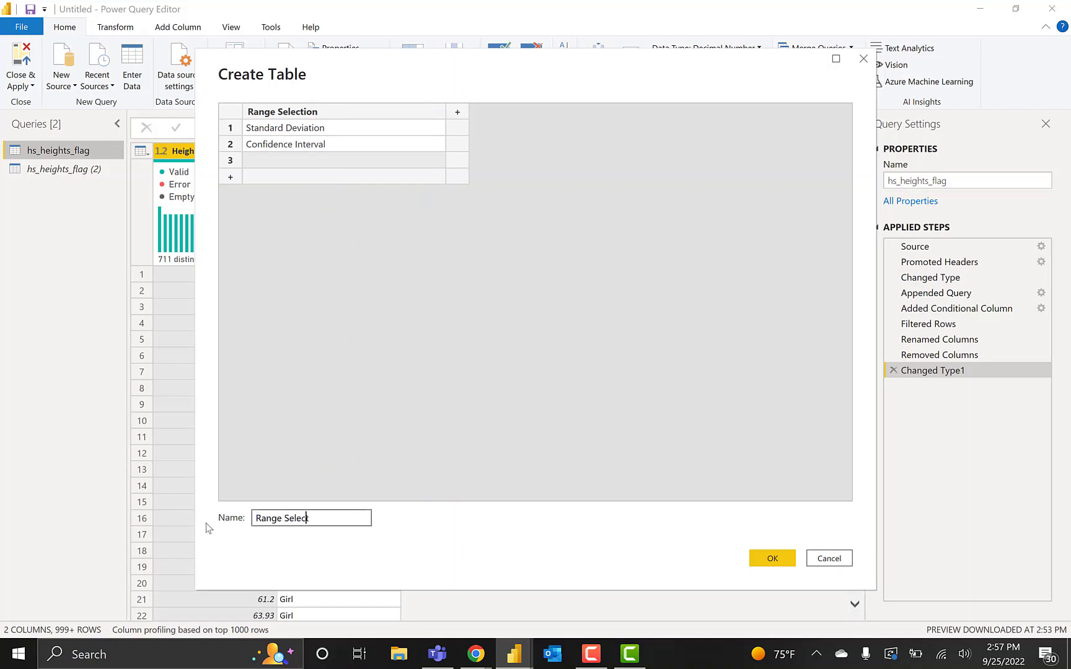
{"action": "key", "text": "Return"}
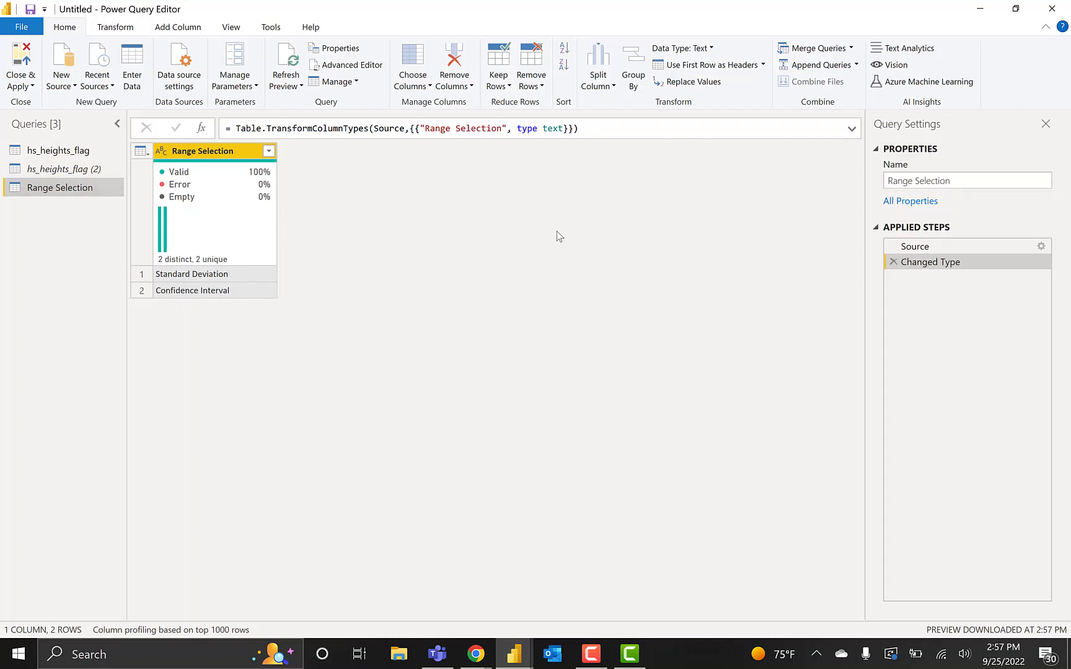
{"action": "left_click", "coordinate": [26, 67]}
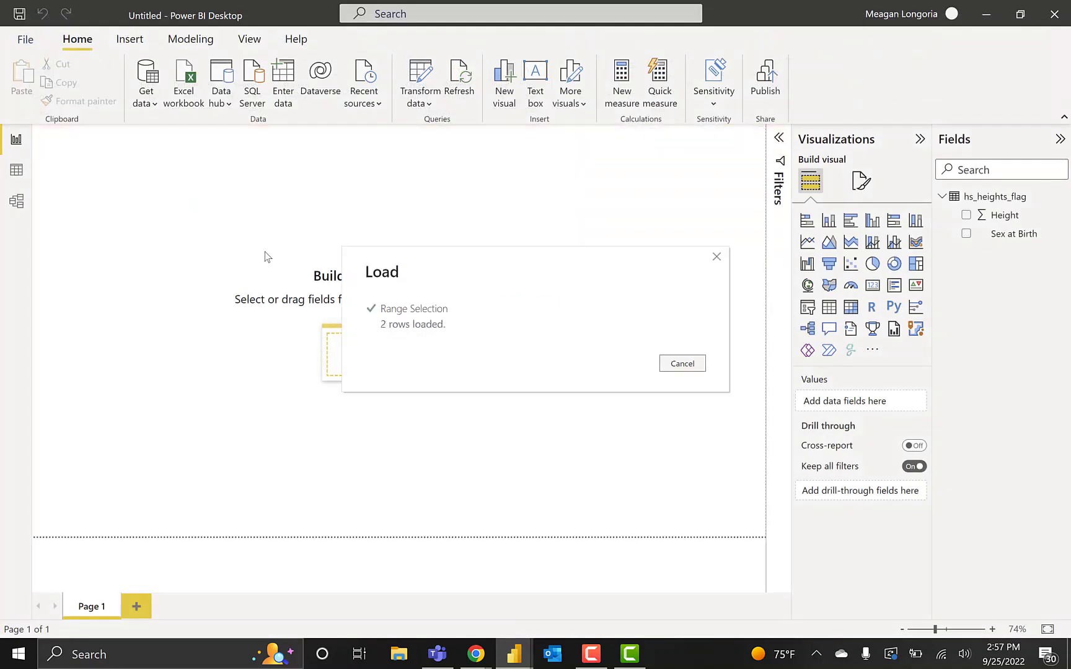
Start a numeric range parameter named Confidence Interval with the Whole number data type.
{"action": "left_click", "coordinate": [191, 39]}
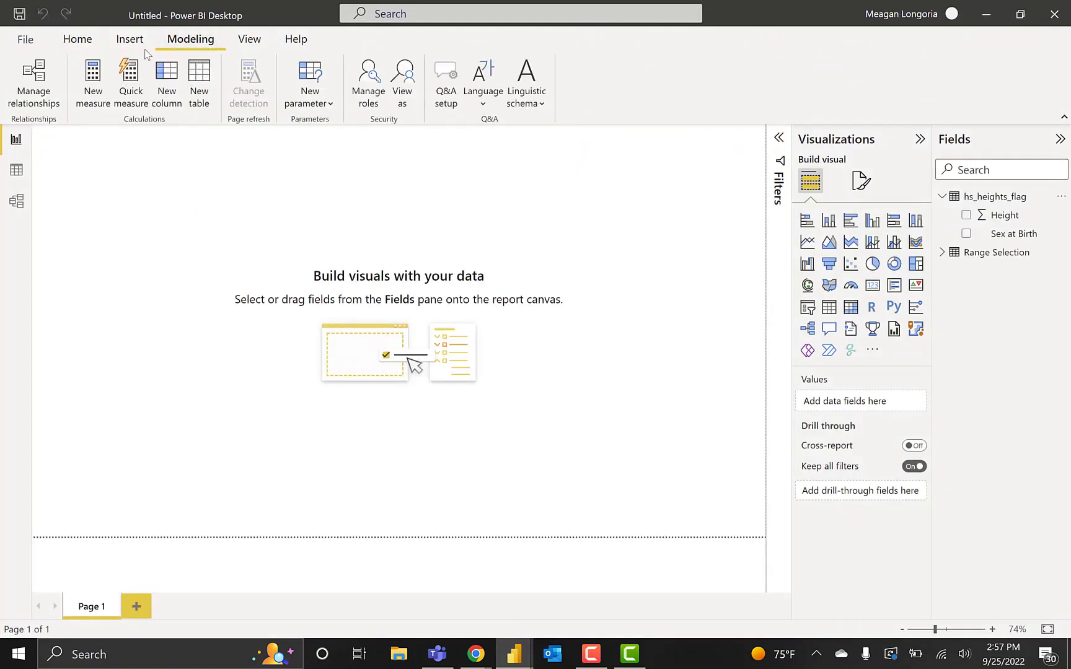
{"action": "left_click", "coordinate": [317, 79]}
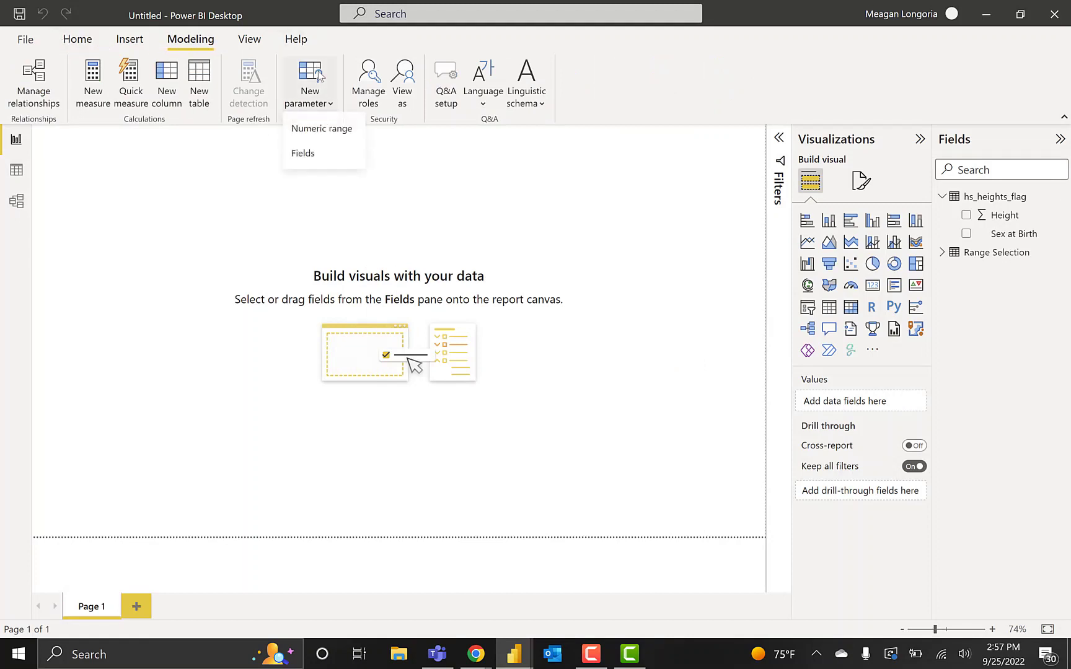
{"action": "left_click", "coordinate": [319, 132]}
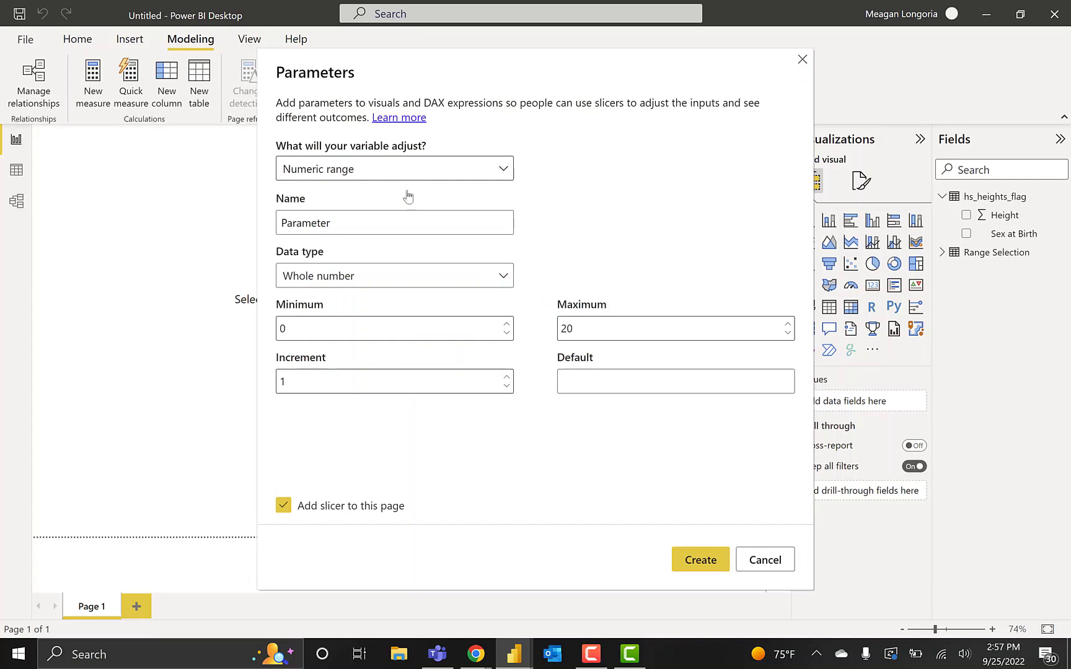
{"action": "left_click_drag", "start_coordinate": [359, 230], "coordinate": [263, 227]}
{"action": "type", "text": "Confide"}
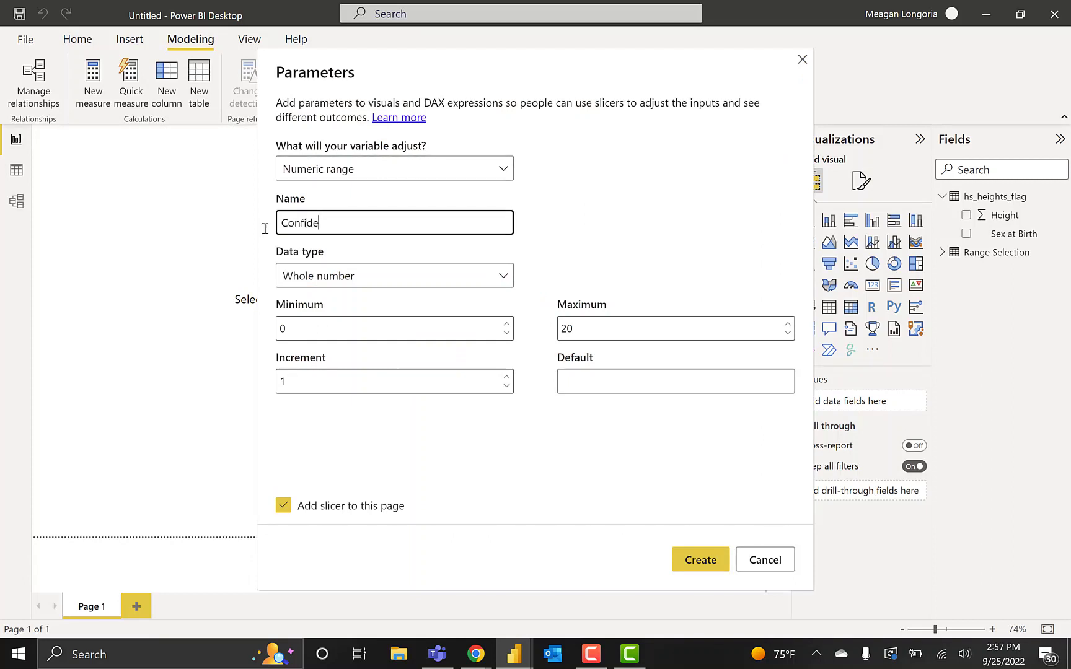
{"action": "type", "text": "nce Interval"}
{"action": "left_click", "coordinate": [371, 276]}
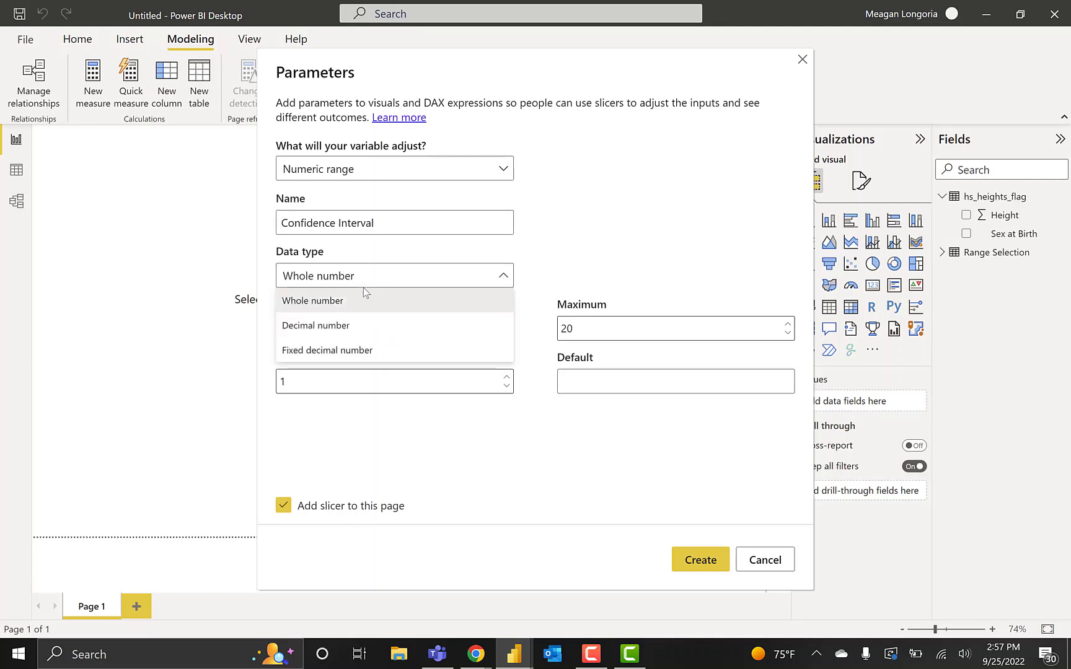
{"action": "left_click", "coordinate": [356, 301]}
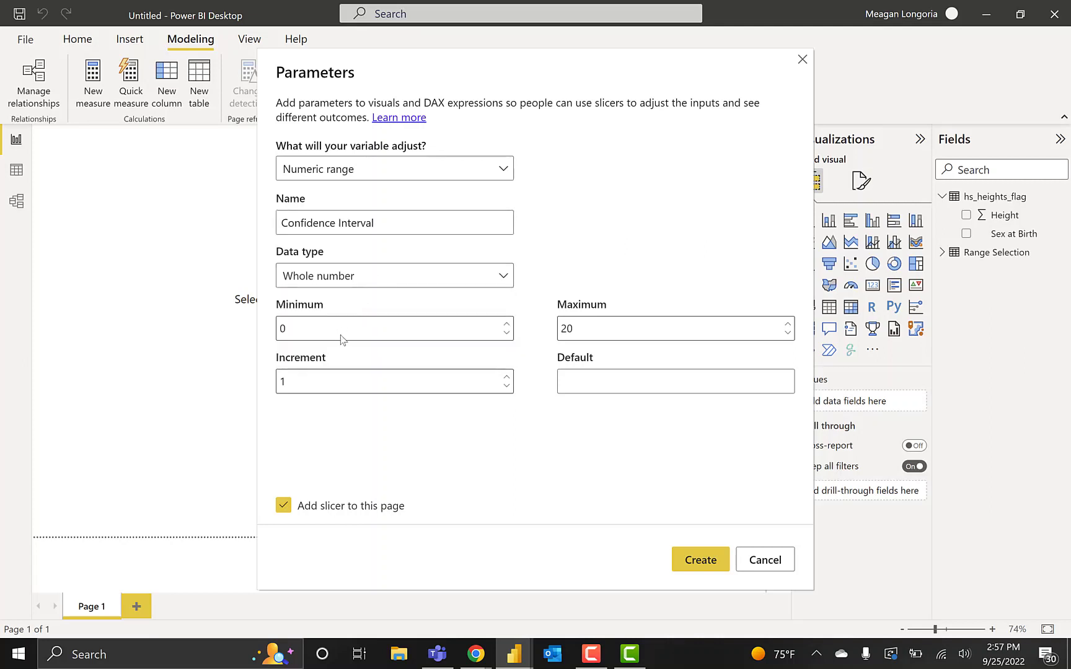
Set the parameter's minimum to 1, maximum to 99 and default to 90, and create it with a slicer on the page.
{"action": "left_click_drag", "start_coordinate": [338, 330], "coordinate": [247, 332]}
{"action": "type", "text": "1"}
{"action": "left_click_drag", "start_coordinate": [610, 328], "coordinate": [516, 322]}
{"action": "type", "text": "99"}
{"action": "left_click", "coordinate": [689, 379]}
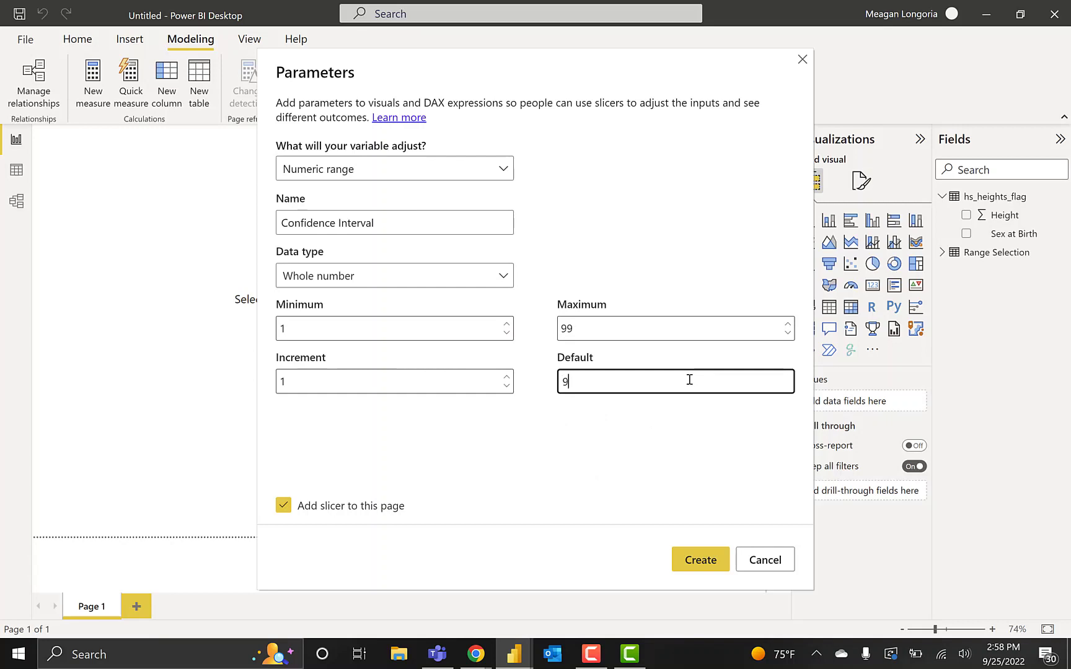
{"action": "type", "text": "90"}
{"action": "left_click", "coordinate": [681, 561]}
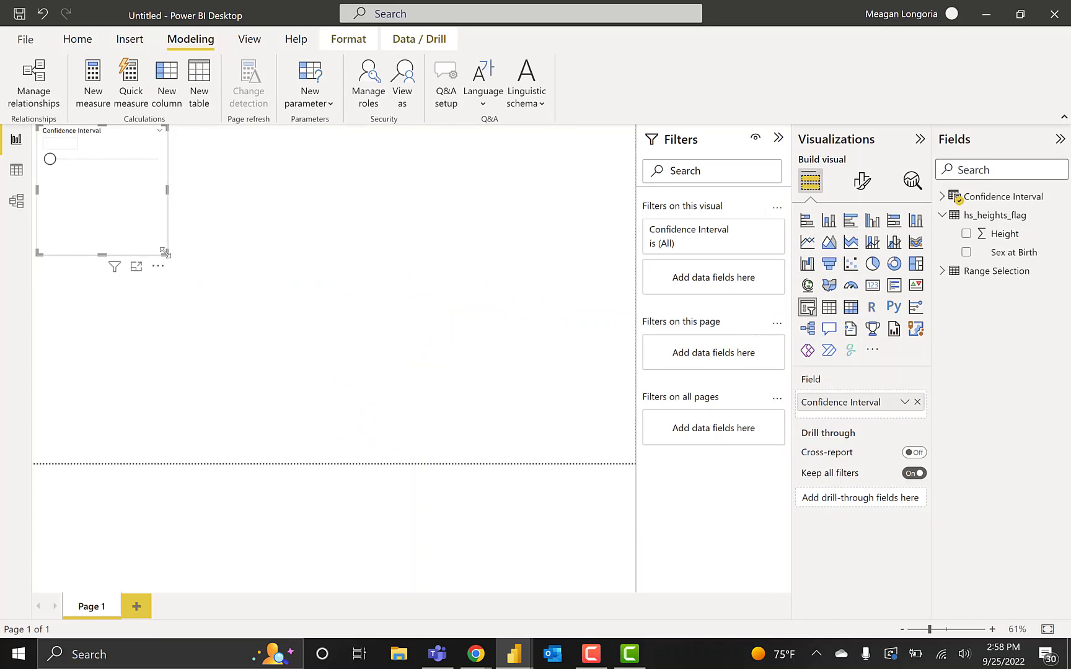
Set the Confidence Interval slicer to 90 and make it wider and shorter, placed slightly below the page's upper edge.
{"action": "left_click_drag", "start_coordinate": [164, 253], "coordinate": [222, 248]}
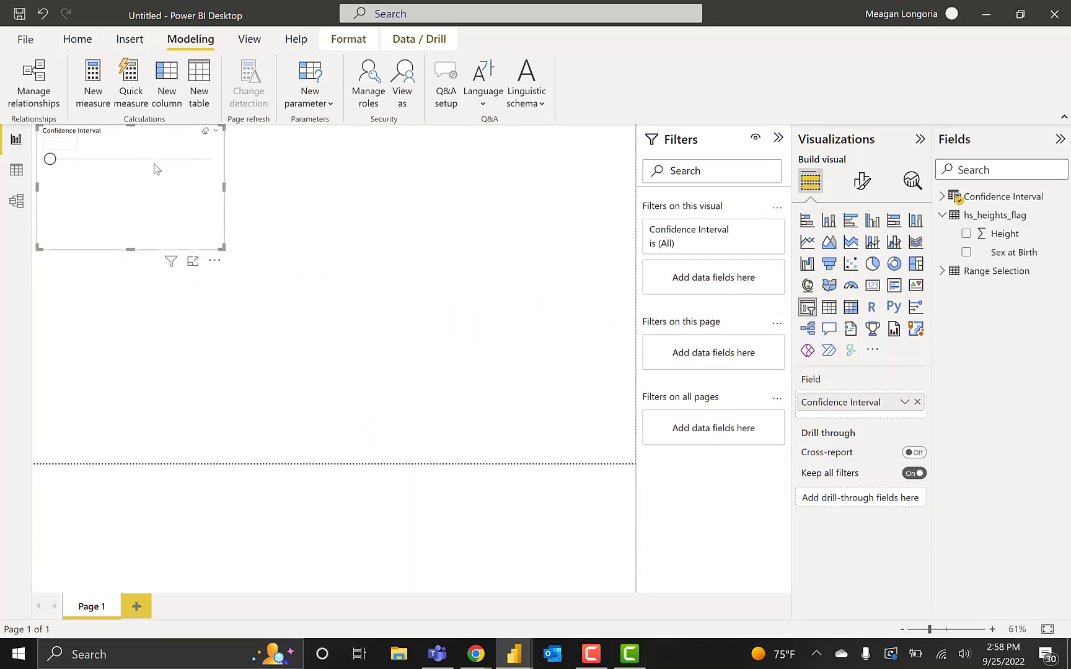
{"action": "left_click", "coordinate": [73, 143]}
{"action": "type", "text": "90"}
{"action": "key", "text": "Return"}
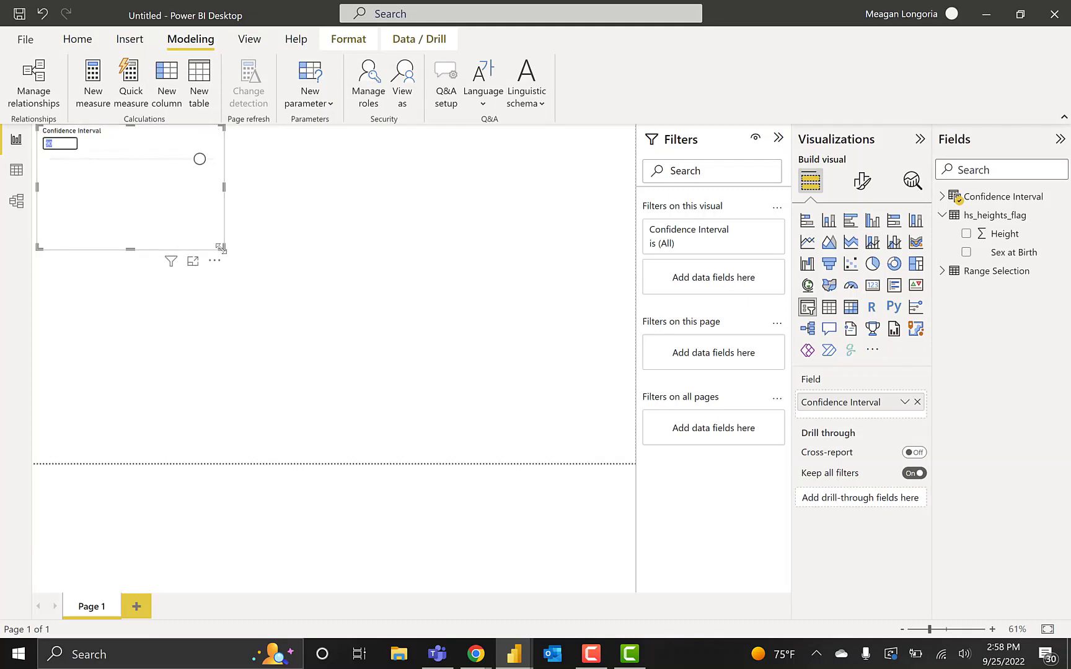
{"action": "left_click_drag", "start_coordinate": [223, 247], "coordinate": [234, 206]}
{"action": "left_click_drag", "start_coordinate": [143, 132], "coordinate": [148, 200]}
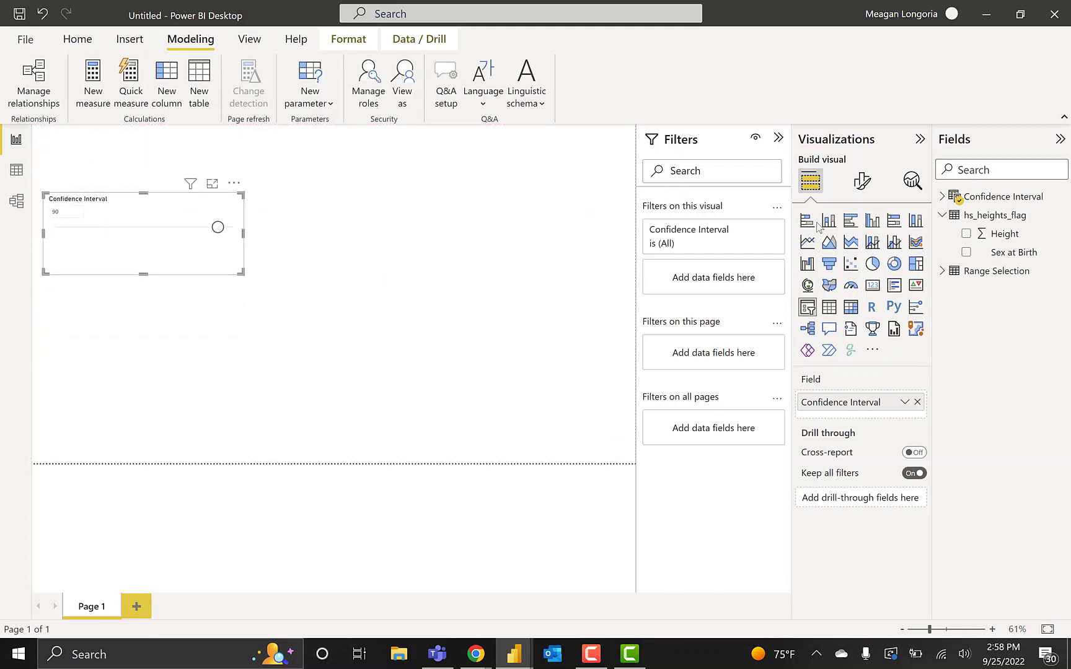
Add a new measure to the hs_heights_flag table and begin its formula as Average Height = AVERAGE(.
{"action": "left_click", "coordinate": [943, 276]}
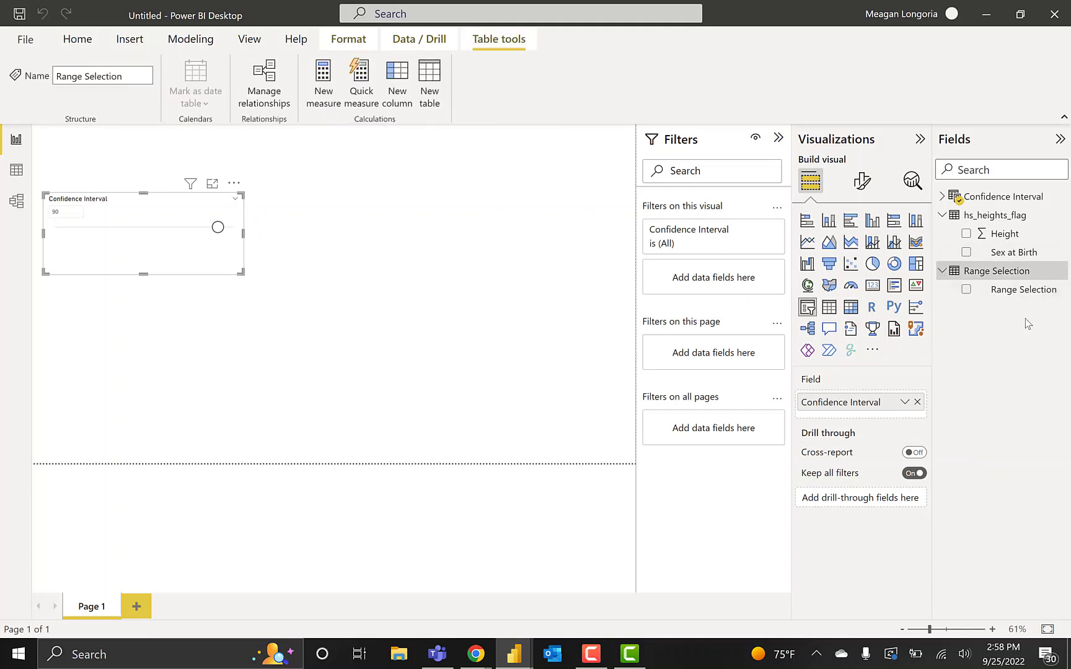
{"action": "left_click", "coordinate": [1003, 215]}
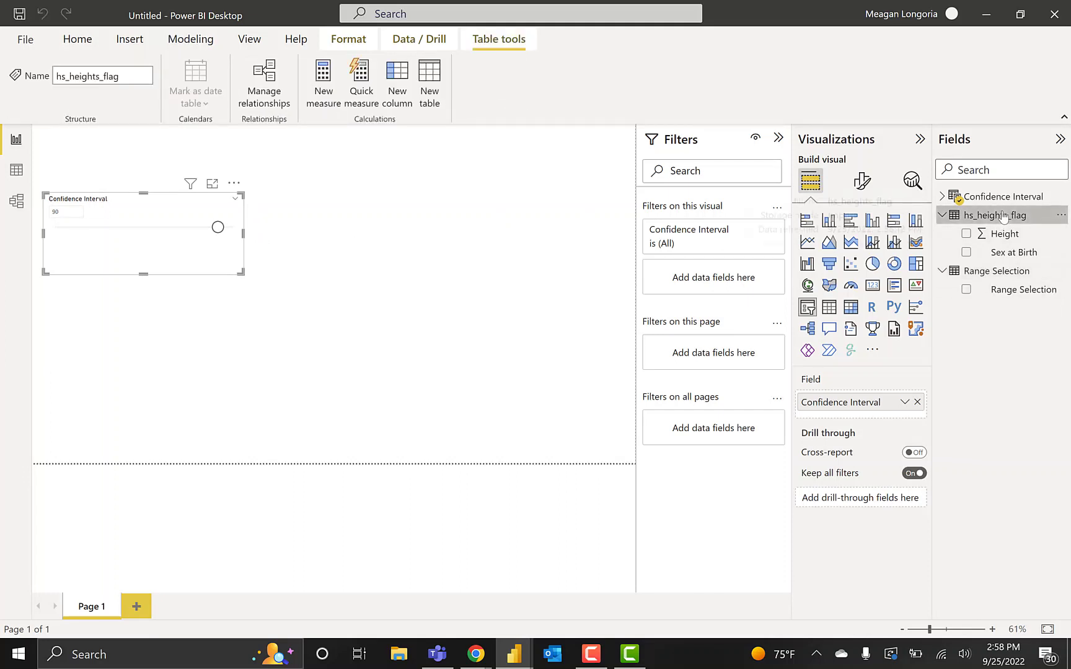
{"action": "right_click", "coordinate": [1003, 217]}
{"action": "key", "text": "Escape"}
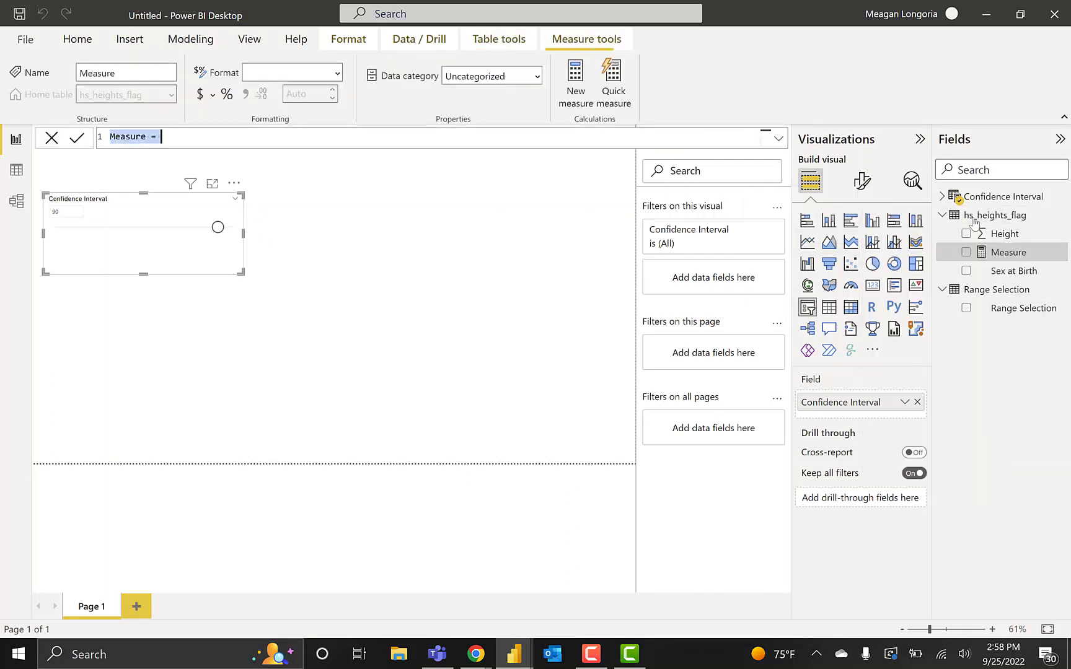
{"action": "type", "text": "Average H"}
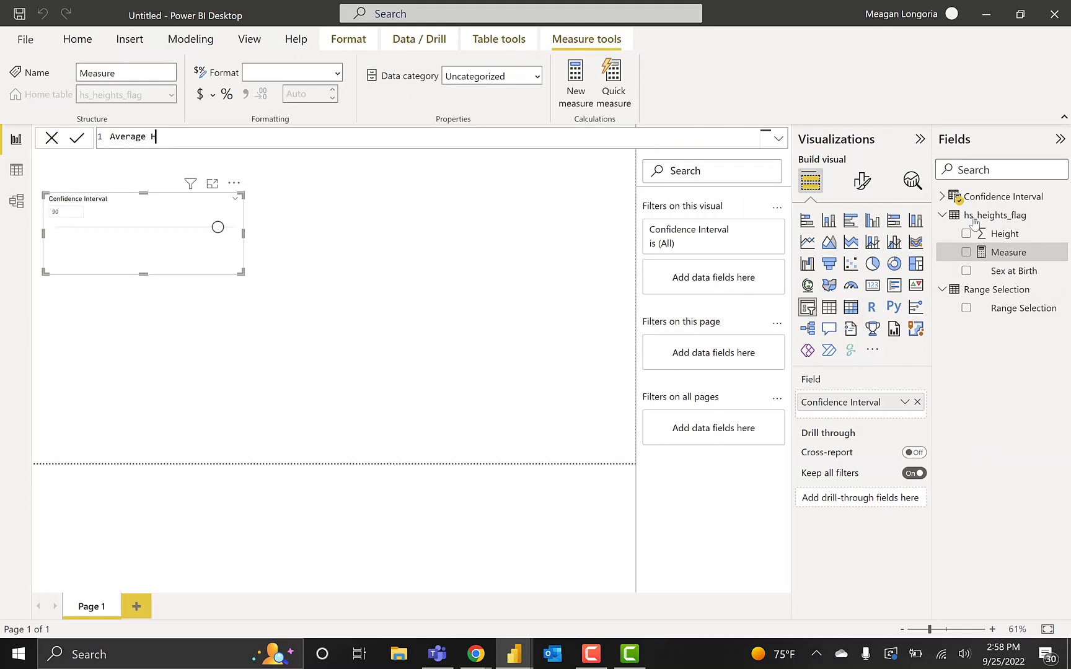
{"action": "type", "text": "eight = AVERAGE("}
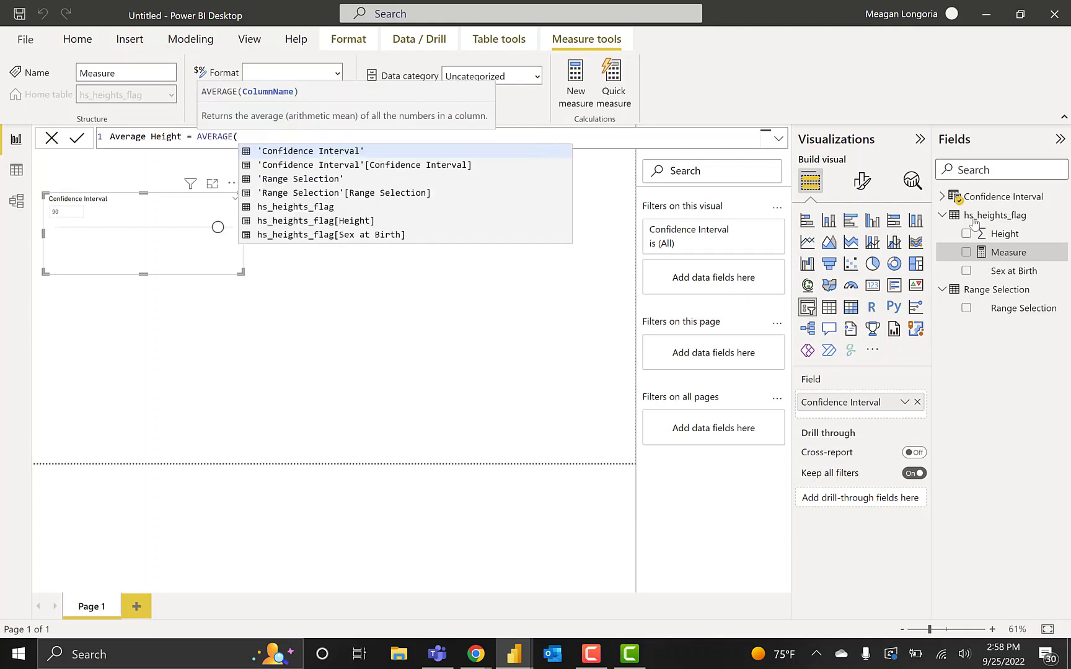
{"action": "type", "text": "[He"}
{"action": "key", "text": "Tab"}
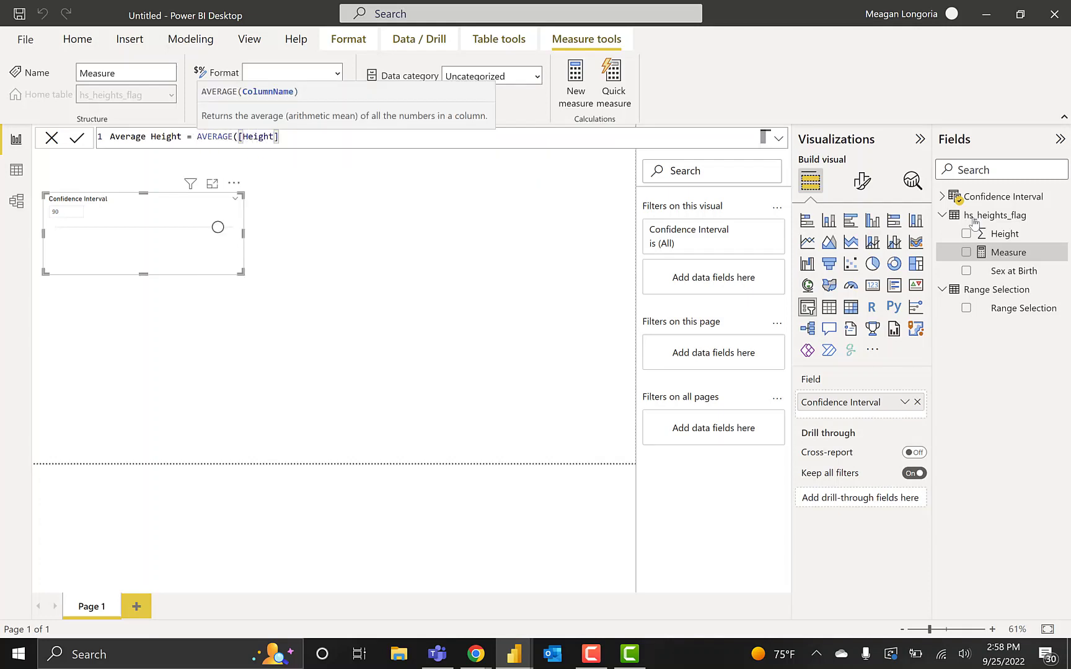
{"action": "key", "text": "BackSpace"}
{"action": "key", "text": "BackSpace"}
{"action": "key", "text": "BackSpace"}
{"action": "key", "text": "BackSpace"}
{"action": "key", "text": "BackSpace"}
{"action": "key", "text": "BackSpace"}
{"action": "key", "text": "BackSpace"}
{"action": "key", "text": "BackSpace"}
Complete the Average Height measure with 'hs_heights_flag'[Height] as the averaged column and commit the formula.
{"action": "type", "text": "'"}
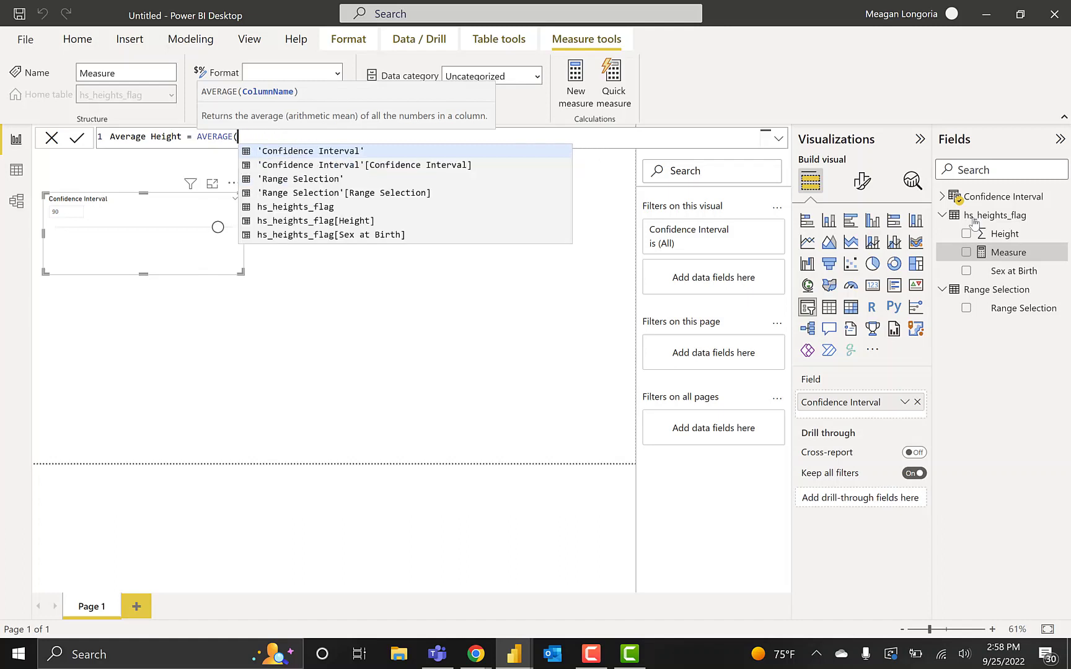
{"action": "key", "text": "Down"}
{"action": "key", "text": "Down"}
{"action": "key", "text": "Down"}
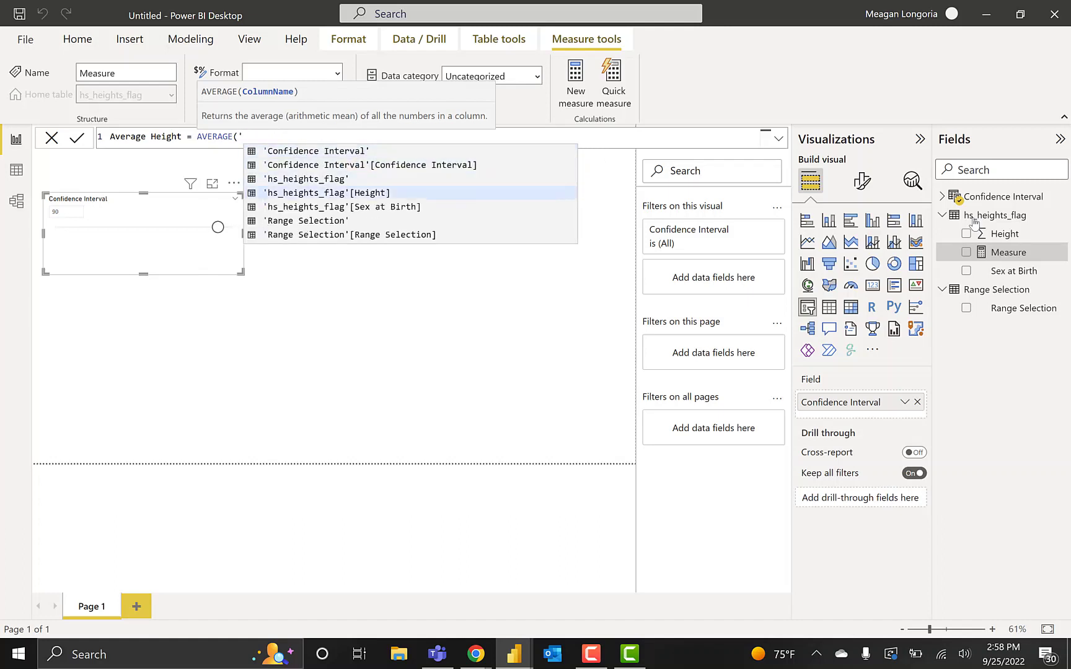
{"action": "key", "text": "Tab"}
{"action": "type", "text": ")"}
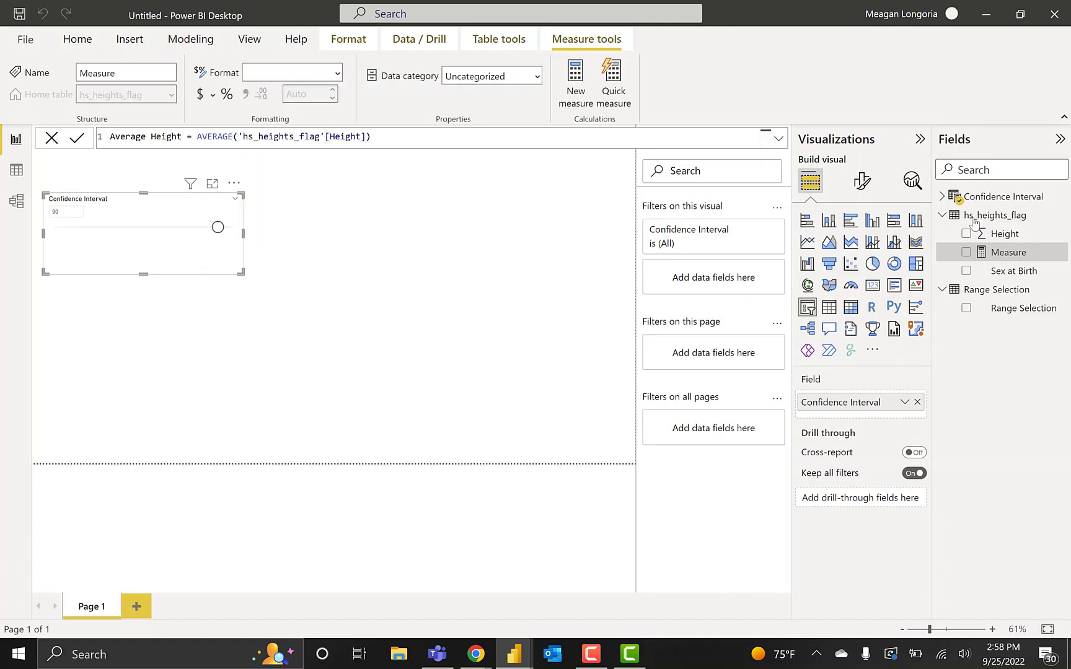
{"action": "key", "text": "Return"}
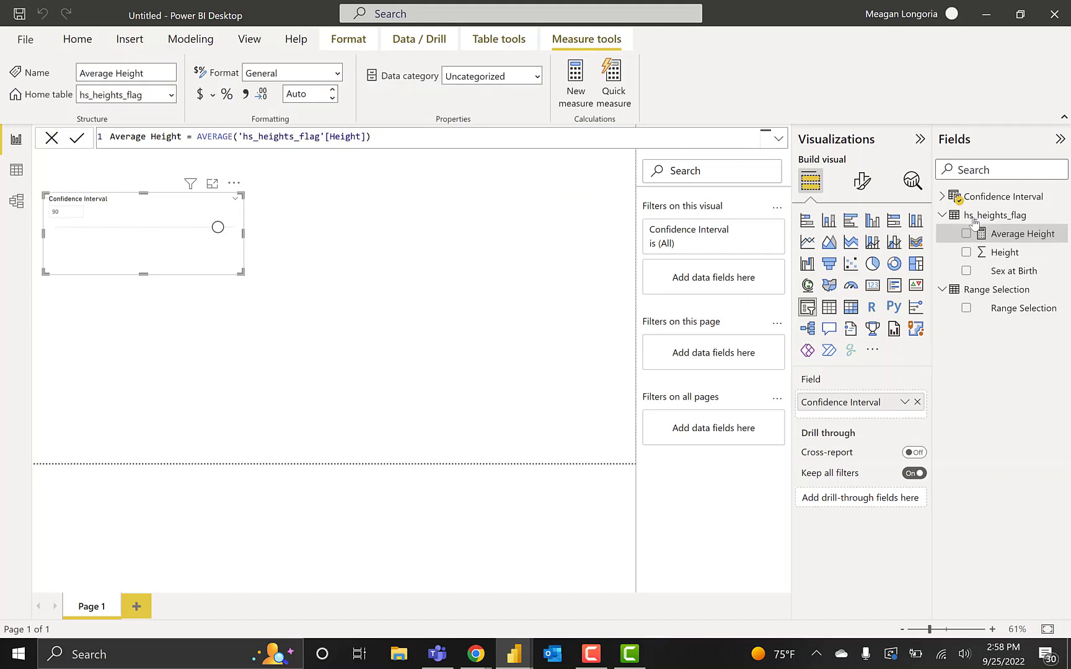
Add a new measure to the hs_heights_flag table and begin its formula as Std Dev = STDEV.S(.
{"action": "left_click", "coordinate": [974, 217]}
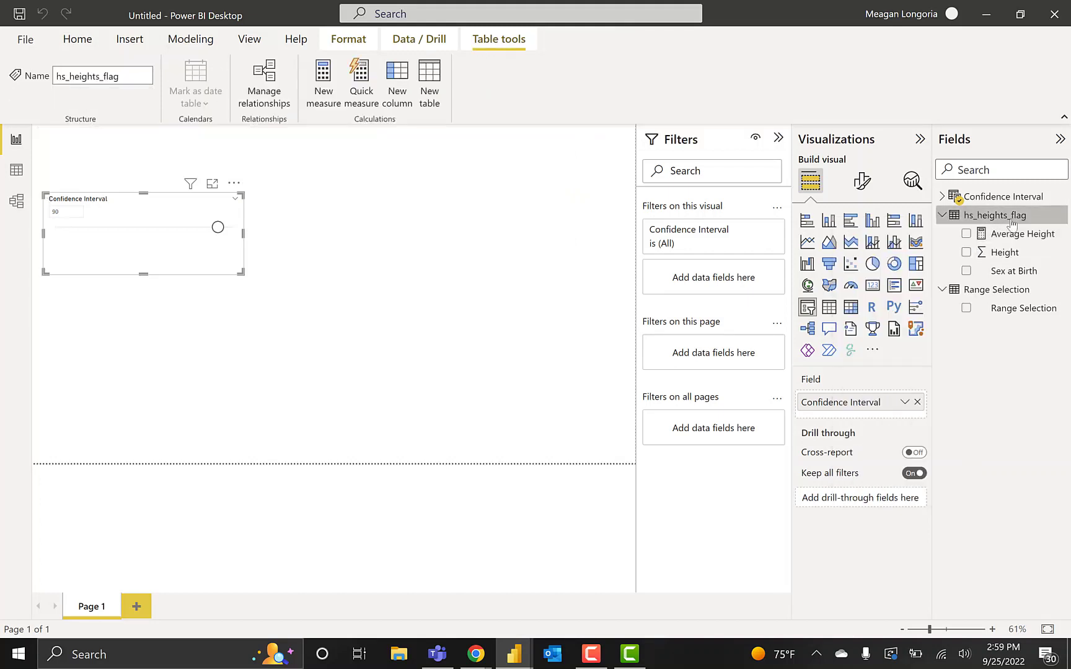
{"action": "right_click", "coordinate": [974, 217]}
{"action": "key", "text": "Escape"}
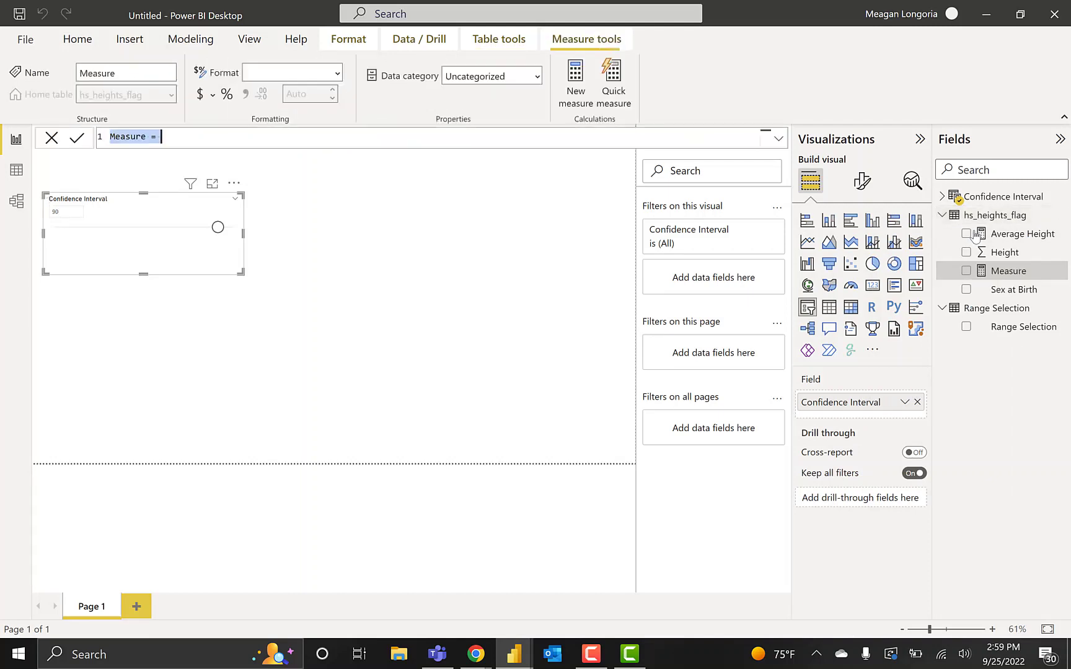
{"action": "type", "text": "Std"}
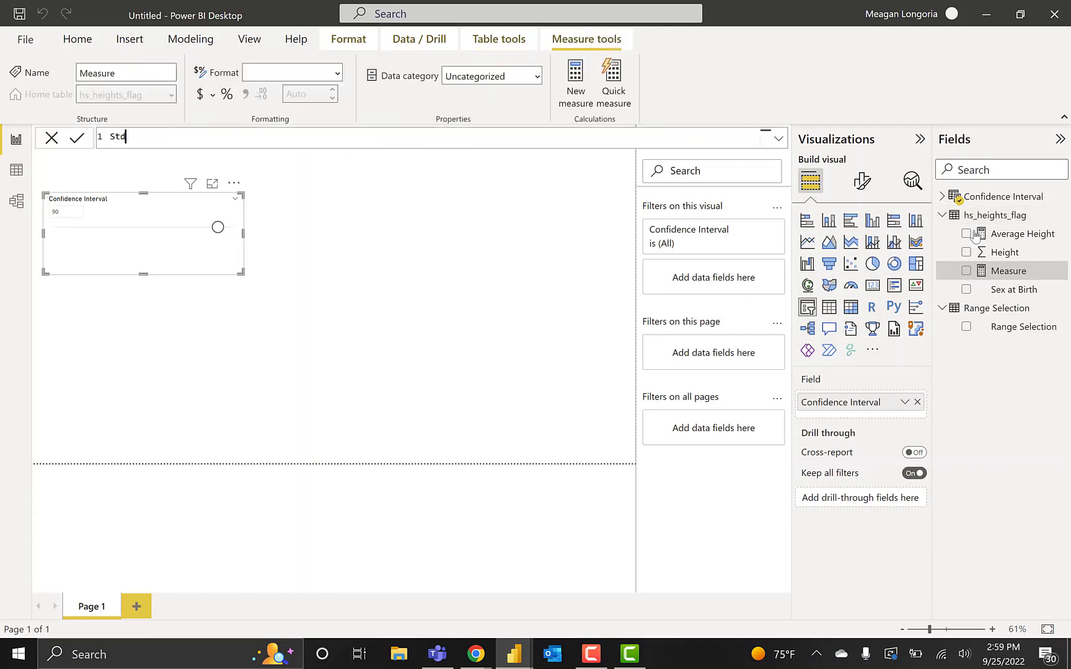
{"action": "type", "text": " Dev ="}
{"action": "type", "text": "sta"}
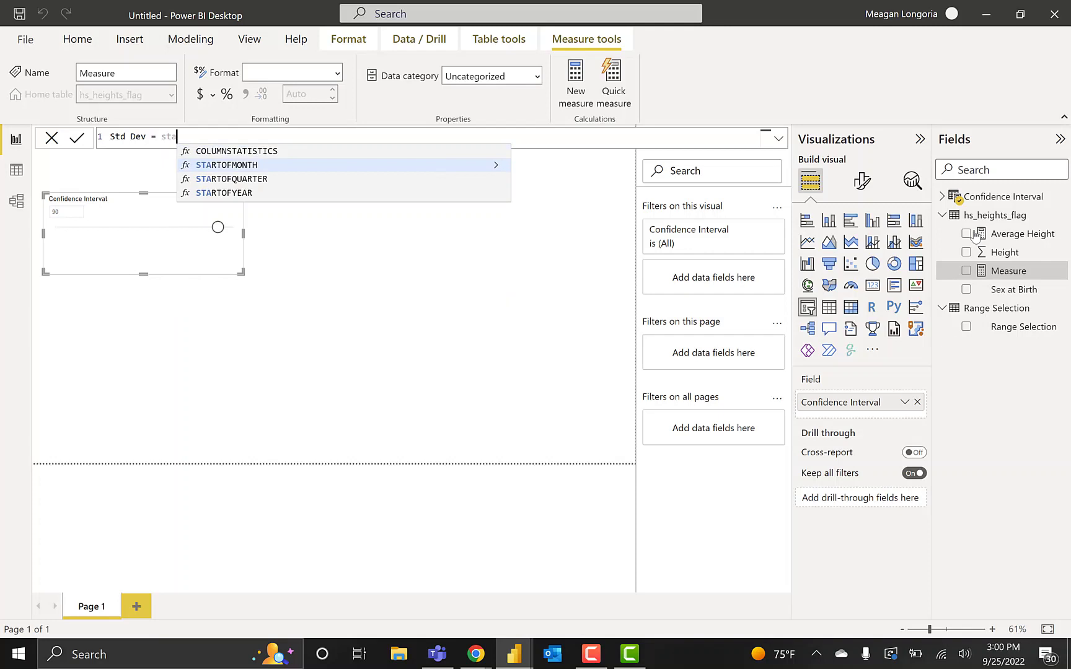
{"action": "key", "text": "BackSpace"}
{"action": "type", "text": "d"}
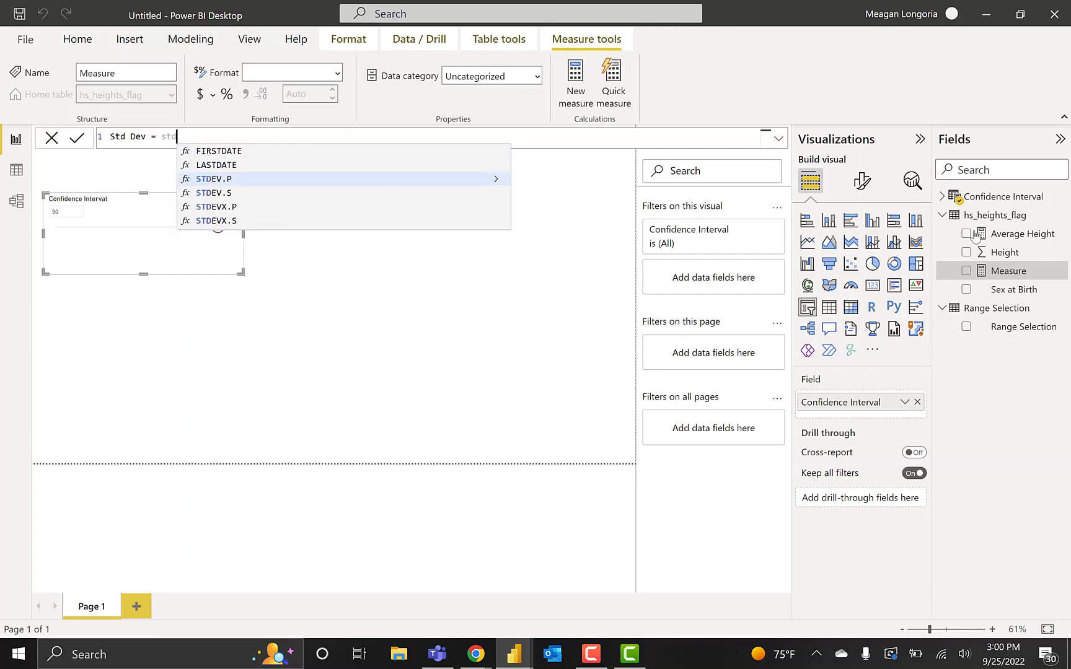
{"action": "key", "text": "Down"}
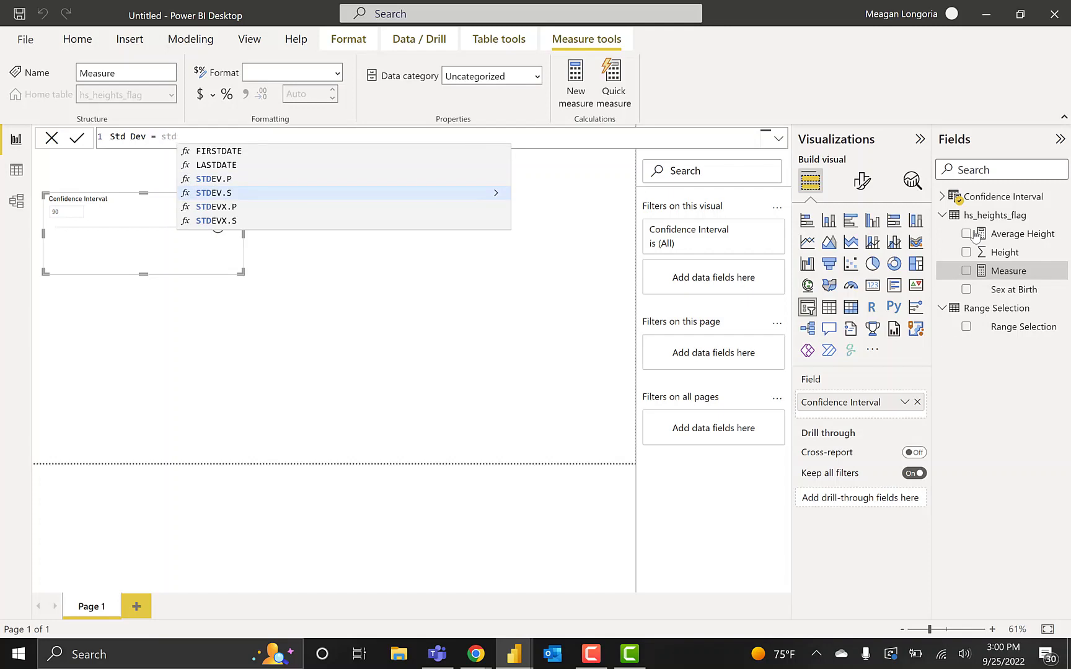
{"action": "key", "text": "Tab"}
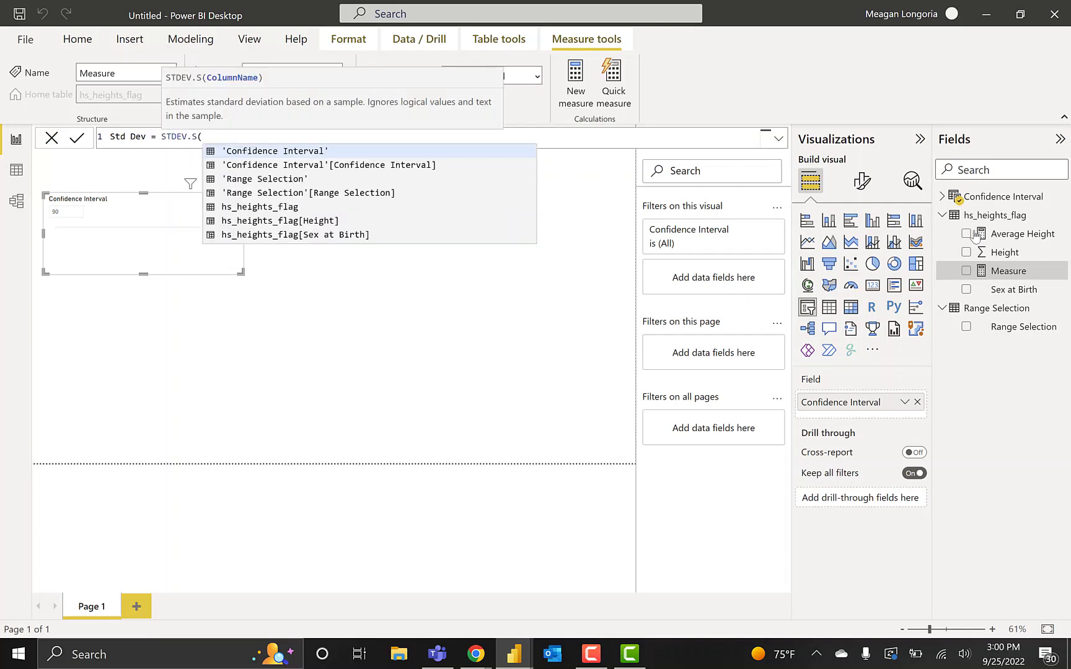
Complete the Std Dev measure with hs_heights_flag[Height] as its column and commit the formula.
{"action": "key", "text": "Down"}
{"action": "key", "text": "Down"}
{"action": "key", "text": "Down"}
{"action": "key", "text": "Down"}
{"action": "key", "text": "Down"}
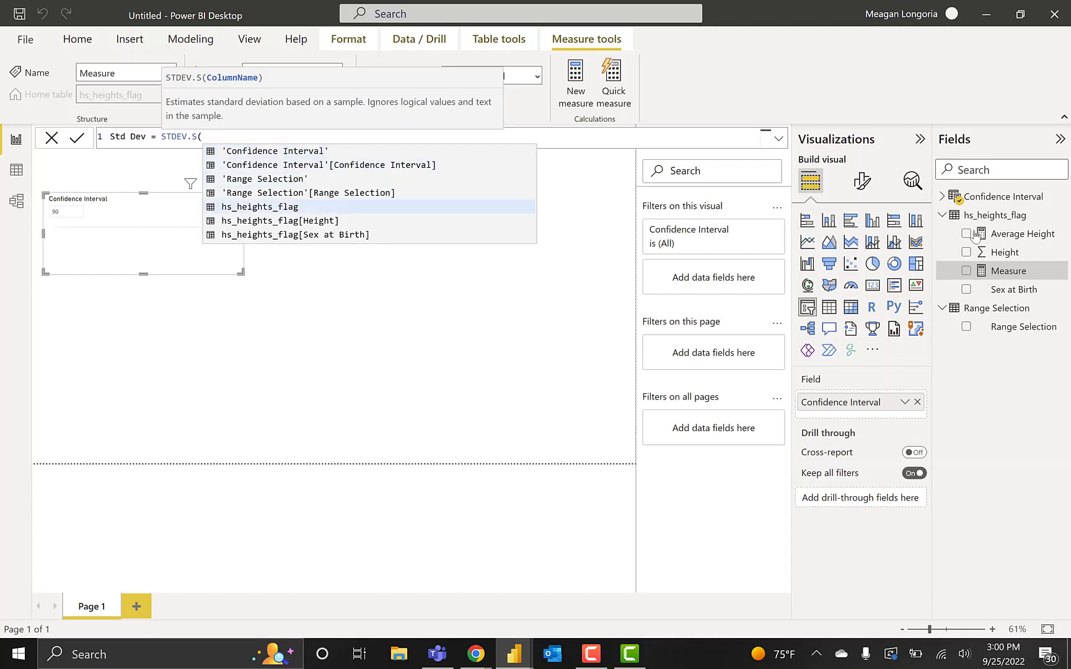
{"action": "key", "text": "Tab"}
{"action": "type", "text": ")"}
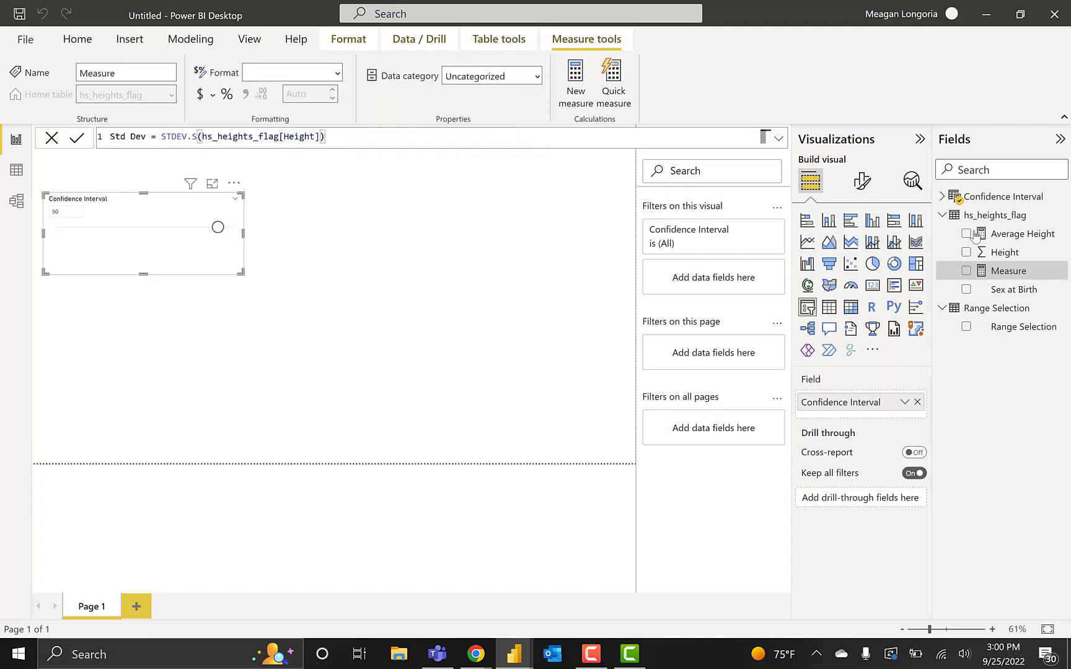
{"action": "key", "text": "Return"}
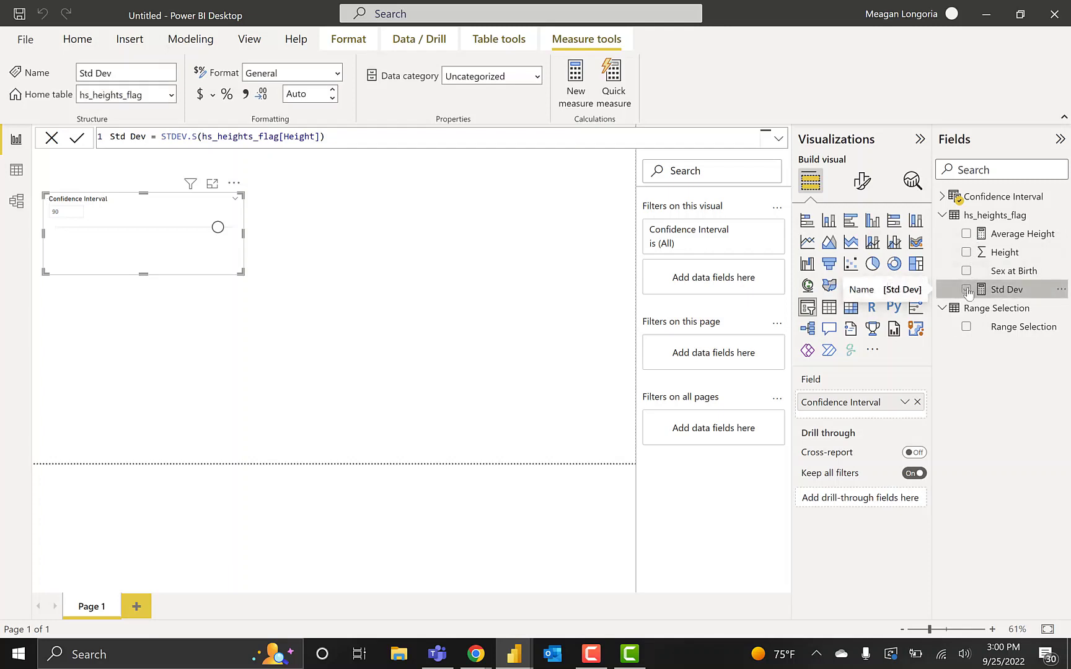
Add a measure to the hs_heights_flag table with the formula Count = COUNTROWS('hs_heights_flag').
{"action": "right_click", "coordinate": [984, 216]}
{"action": "key", "text": "Escape"}
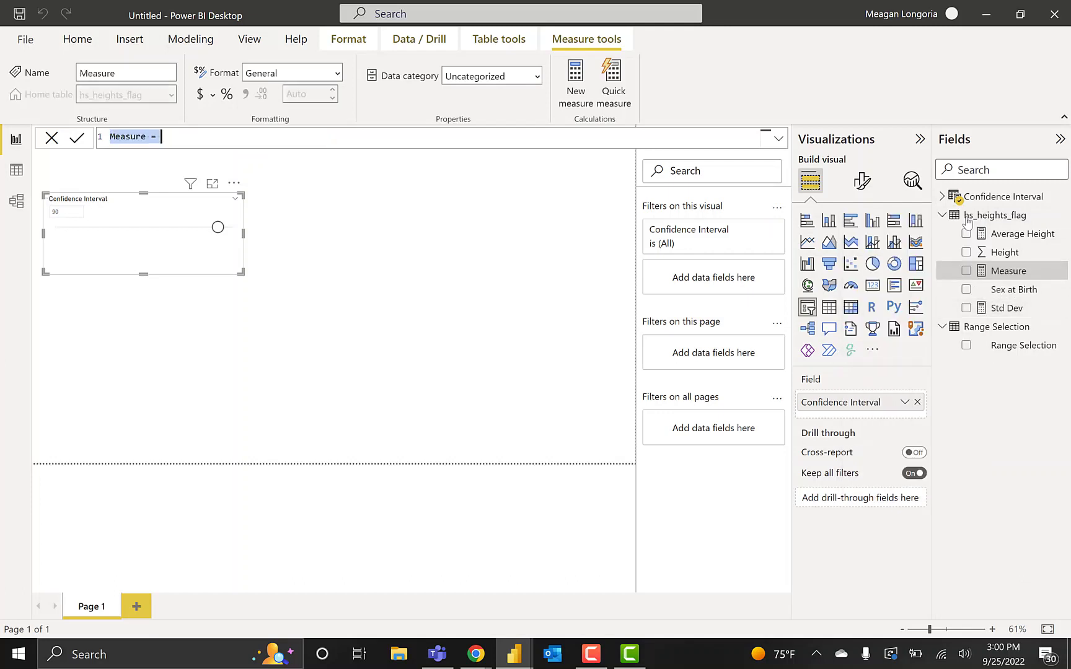
{"action": "type", "text": "Count = COUNTROWS("}
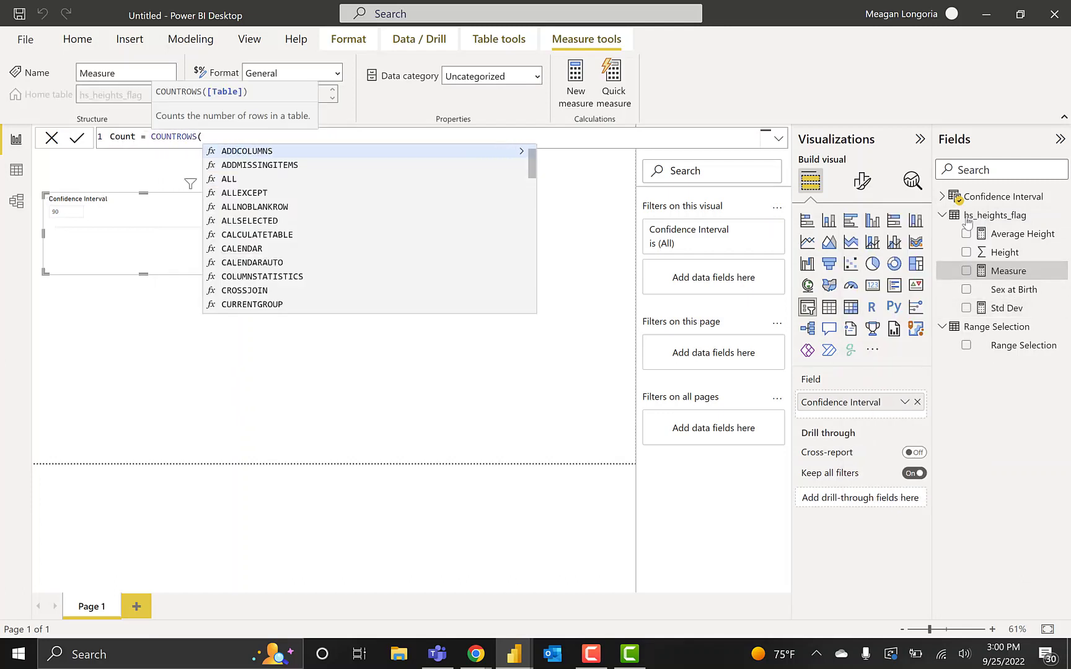
{"action": "type", "text": "'"}
{"action": "key", "text": "Down"}
{"action": "key", "text": "Tab"}
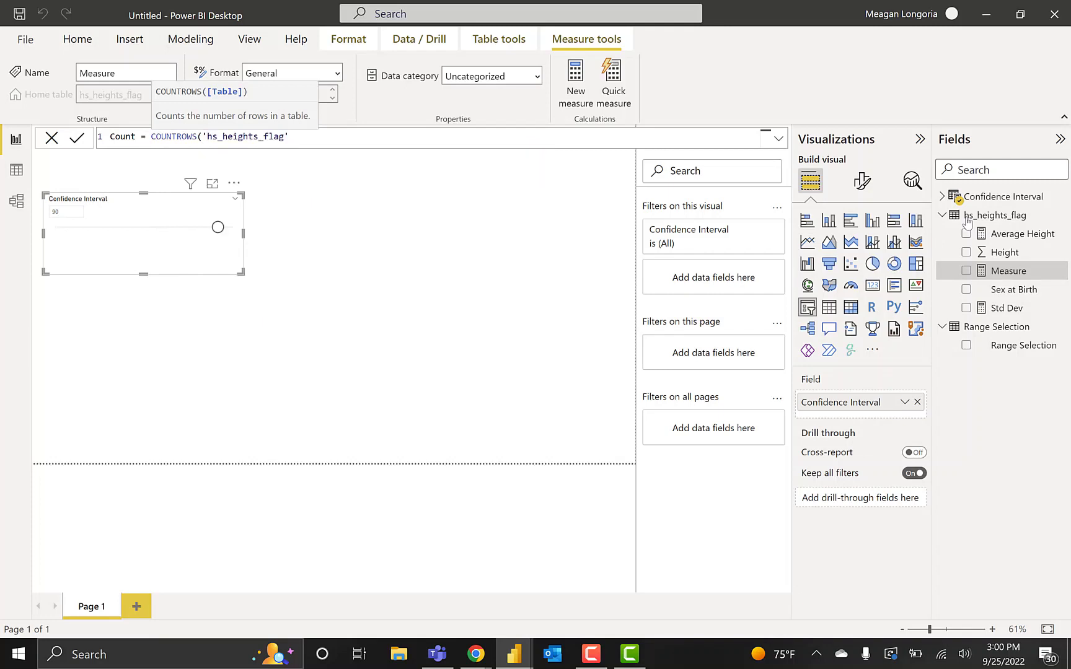
{"action": "type", "text": ")"}
{"action": "key", "text": "Return"}
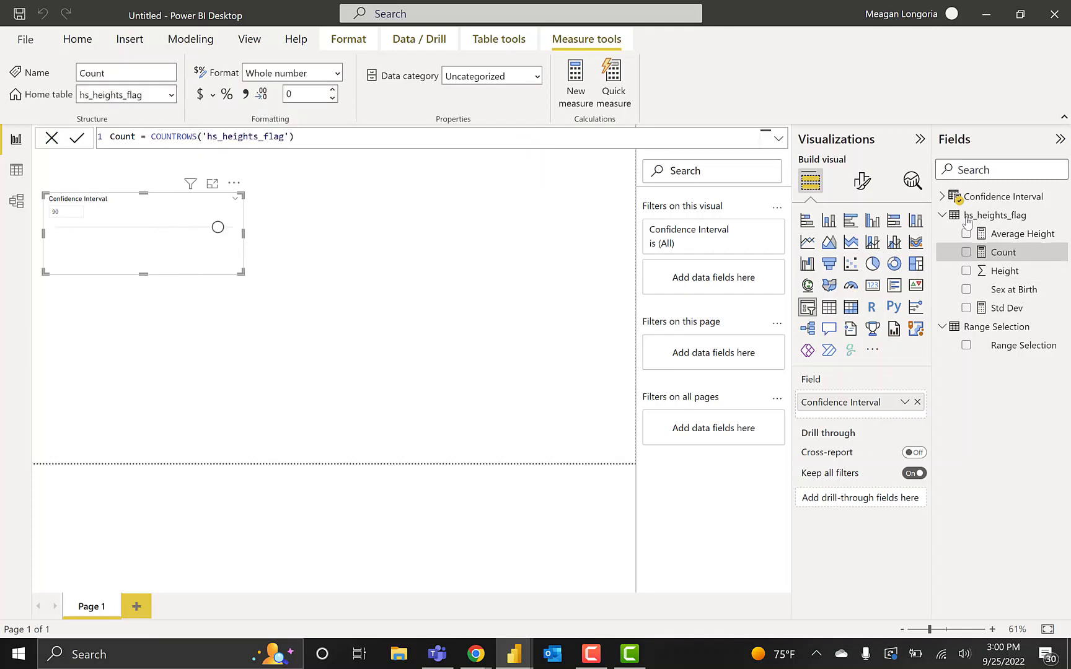
Add another measure to hs_heights_flag and begin its formula as Confidence Interval = CONFIDENCE.NORM(.
{"action": "right_click", "coordinate": [998, 218]}
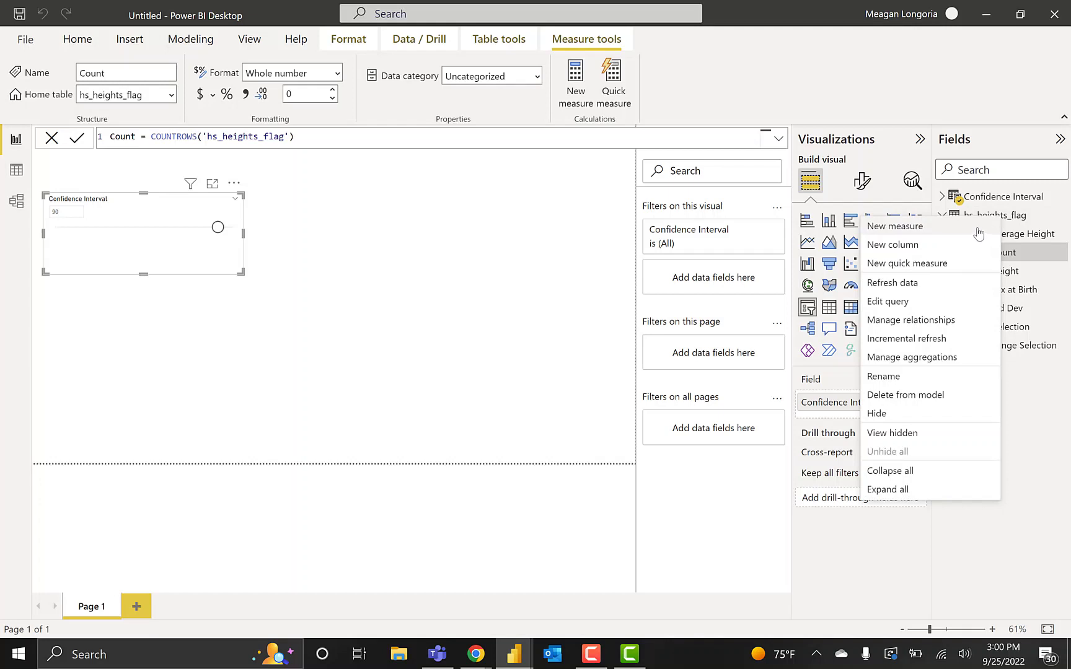
{"action": "left_click", "coordinate": [977, 229]}
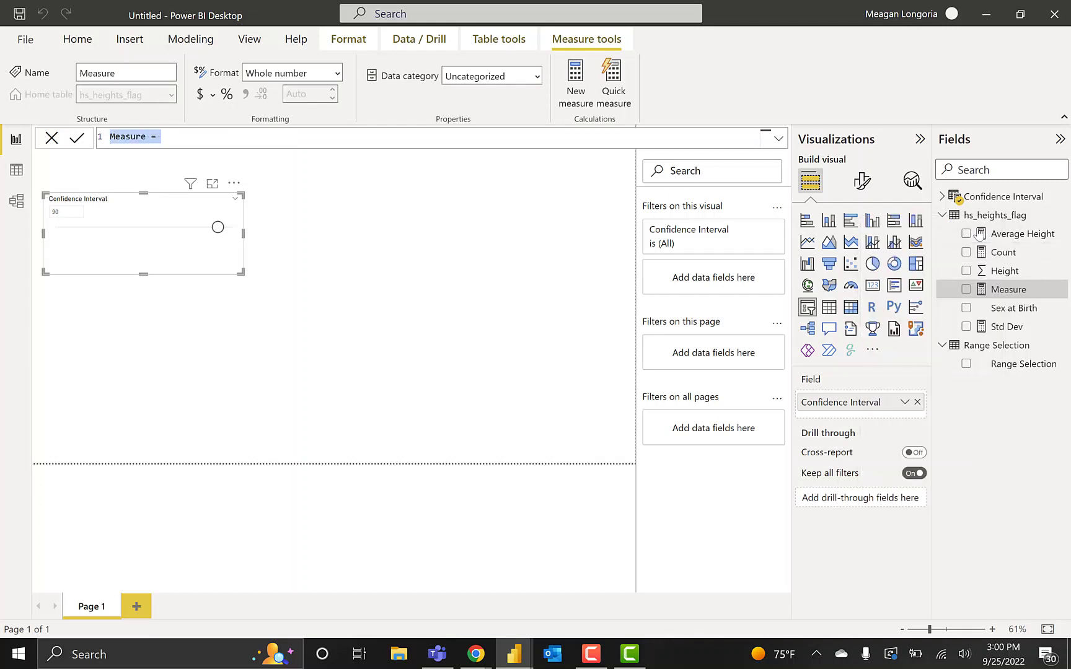
{"action": "type", "text": "Confidence"}
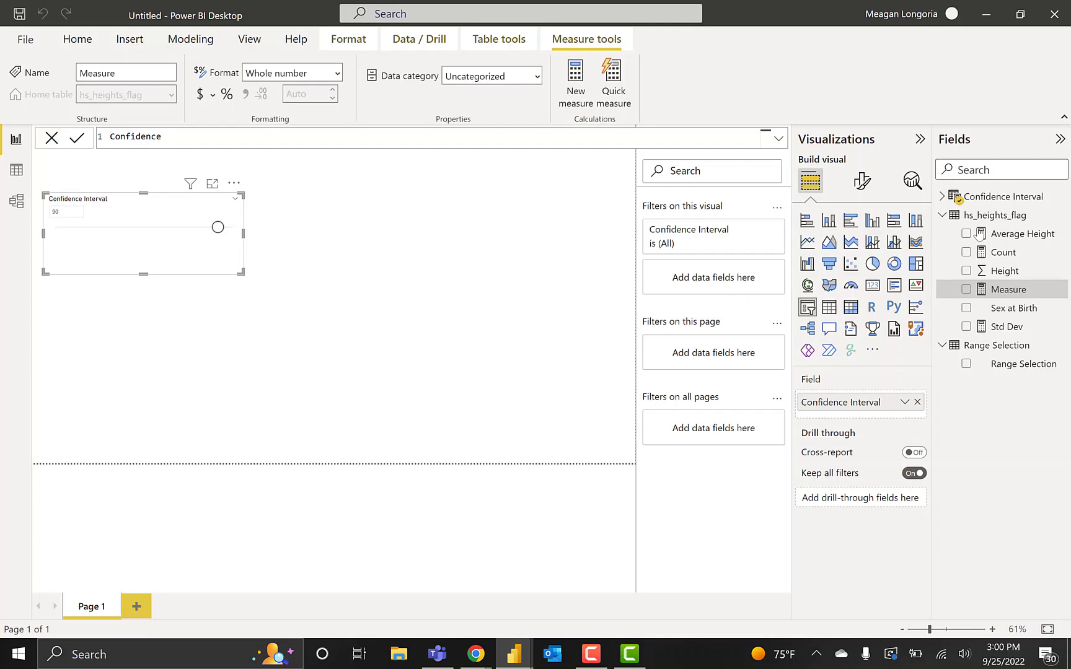
{"action": "type", "text": " Interval = Confiden"}
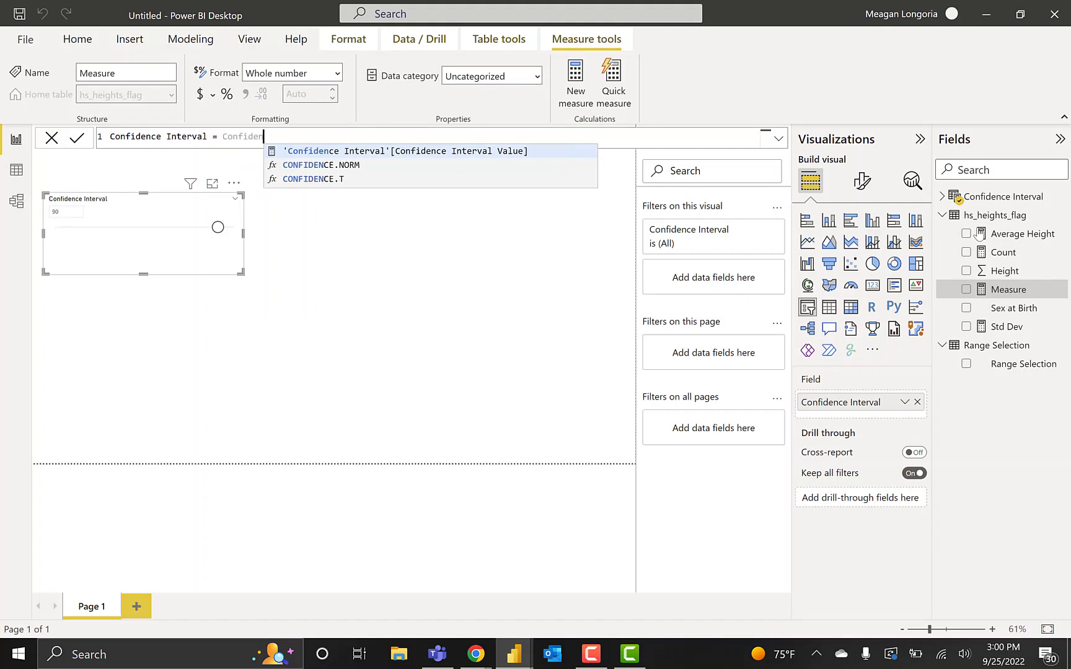
{"action": "key", "text": "Down"}
{"action": "key", "text": "Tab"}
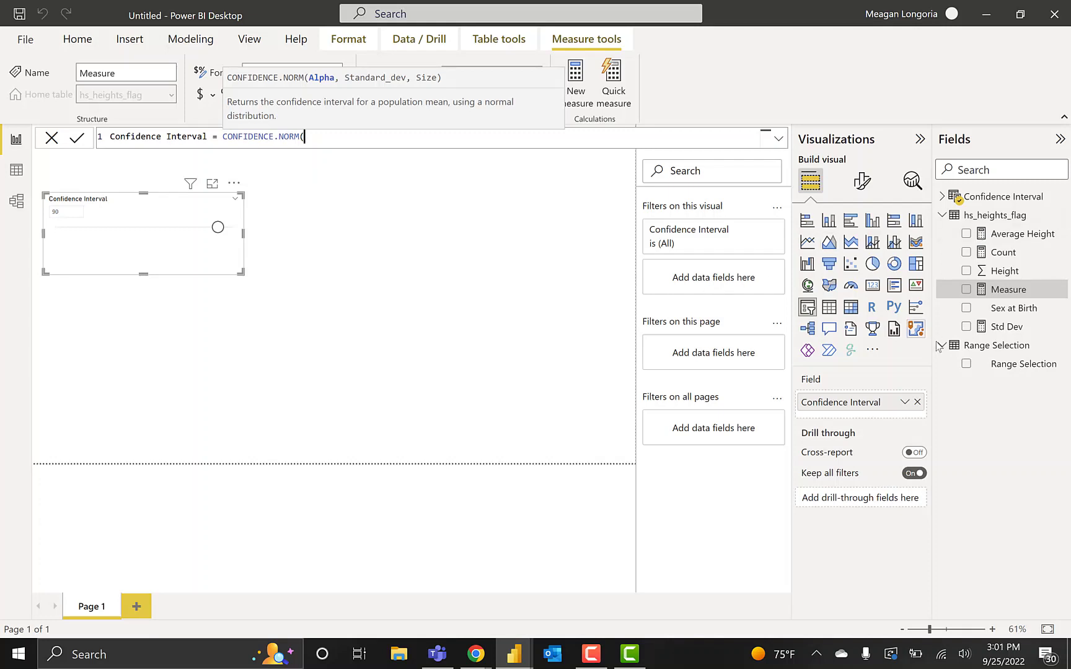
Move CONFIDENCE.NORM( down to its own line and start a Var declaration above it in the Confidence Interval formula.
{"action": "left_click", "coordinate": [222, 141]}
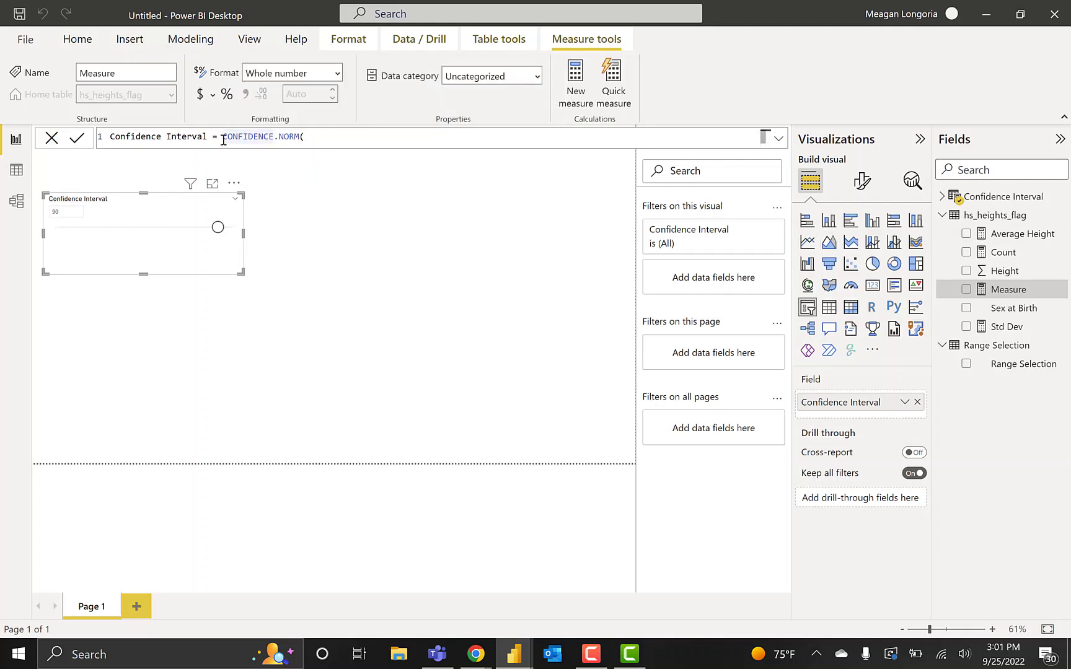
{"action": "key", "text": "shift+Return"}
{"action": "key", "text": "shift+Return"}
{"action": "type", "text": "Var"}
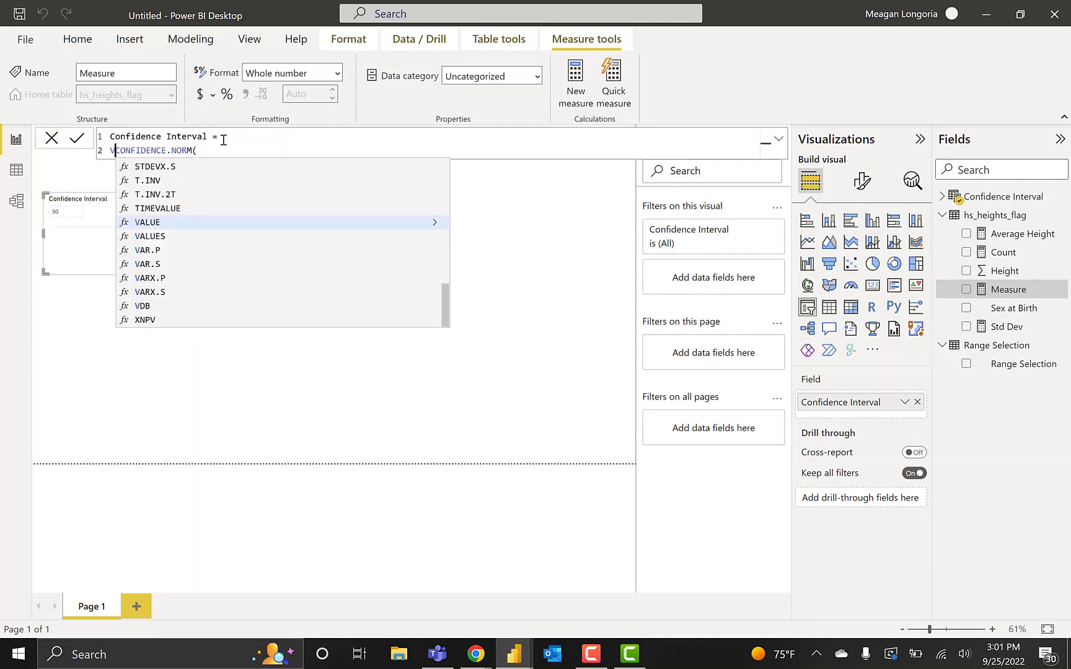
{"action": "key", "text": "shift+Return"}
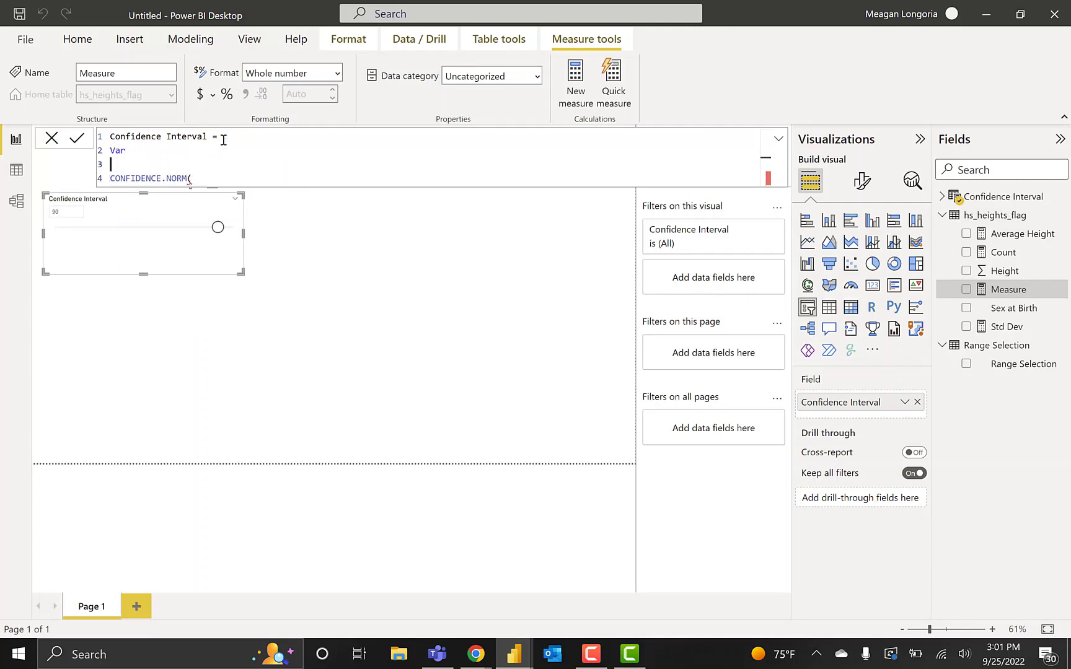
{"action": "key", "text": "Left"}
{"action": "type", "text": "alpha = ("}
{"action": "key", "text": "BackSpace"}
{"action": "key", "text": "BackSpace"}
{"action": "key", "text": "BackSpace"}
{"action": "key", "text": "BackSpace"}
{"action": "key", "text": "BackSpace"}
{"action": "key", "text": "BackSpace"}
{"action": "key", "text": "BackSpace"}
{"action": "key", "text": "BackSpace"}
{"action": "key", "text": "BackSpace"}
Define the variable conf as [Confidence Interval Value]/100.00 in the Confidence Interval formula.
{"action": "type", "text": "conf ="}
{"action": "type", "text": "["}
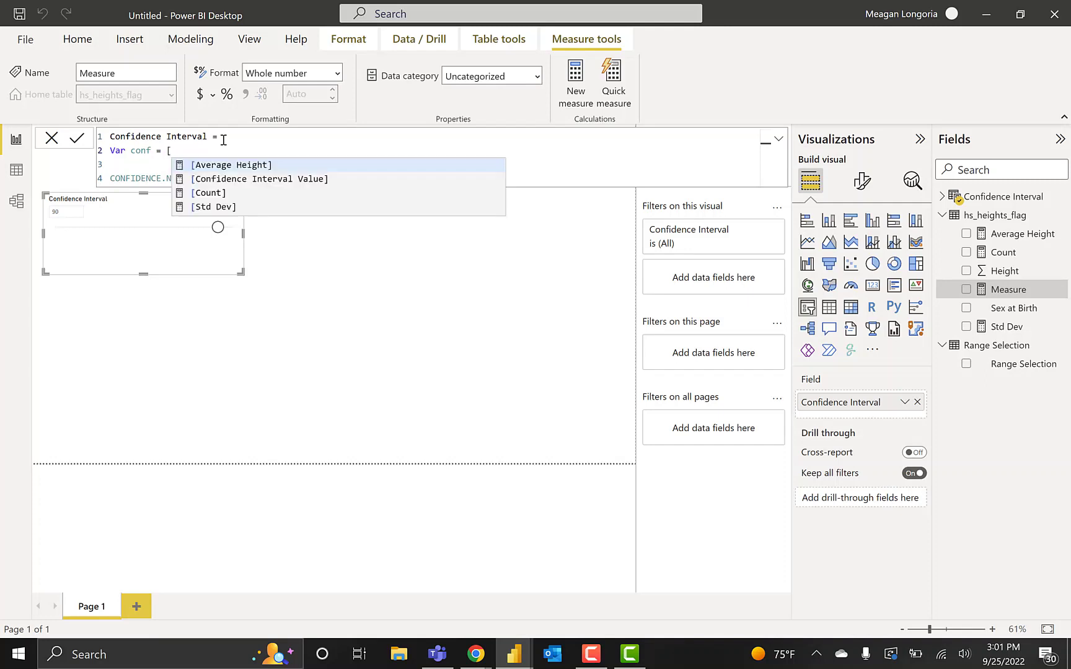
{"action": "key", "text": "Down"}
{"action": "key", "text": "Tab"}
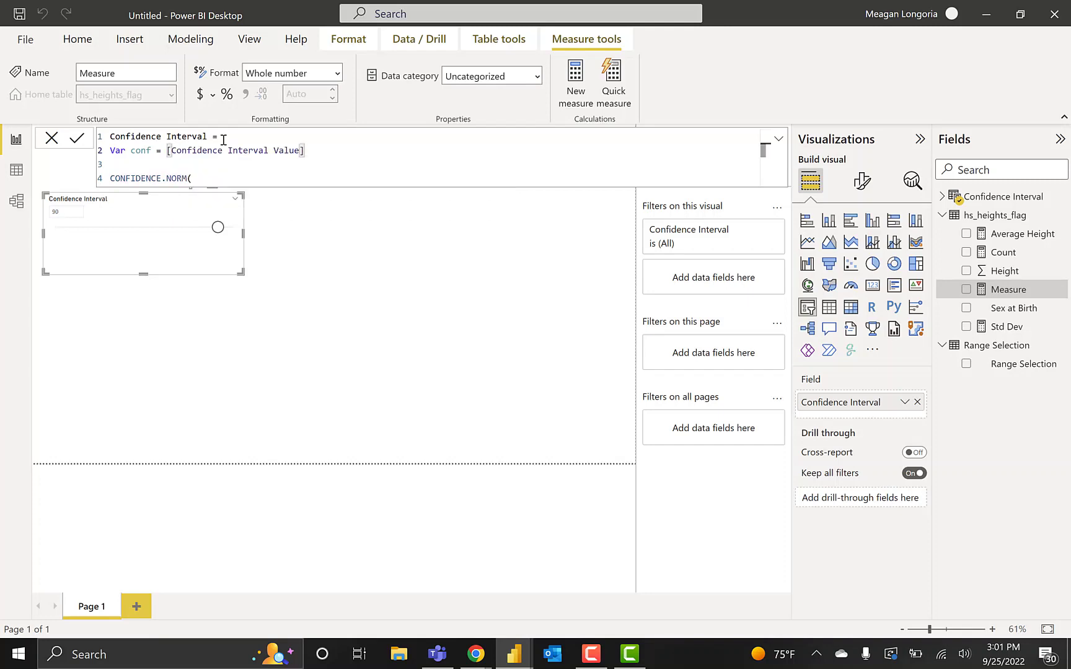
{"action": "type", "text": "/100.00"}
Declare the variable alpha as 1 - conf on the line below and follow it with a Return line.
{"action": "left_click", "coordinate": [133, 164]}
{"action": "type", "text": "Var "}
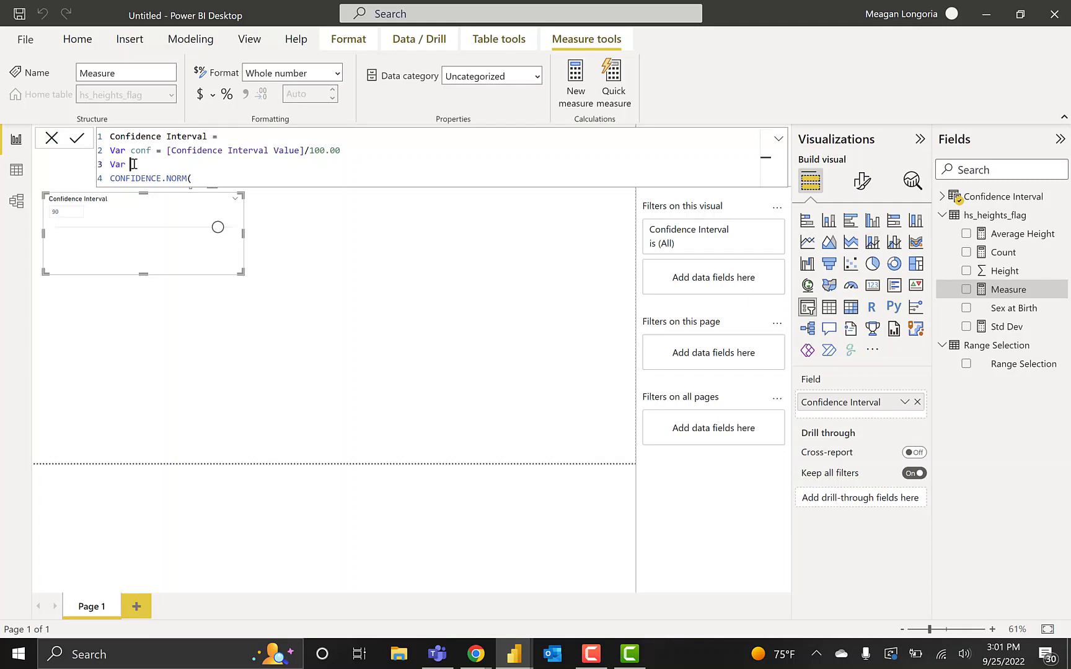
{"action": "type", "text": "alpha = 1 - conf"}
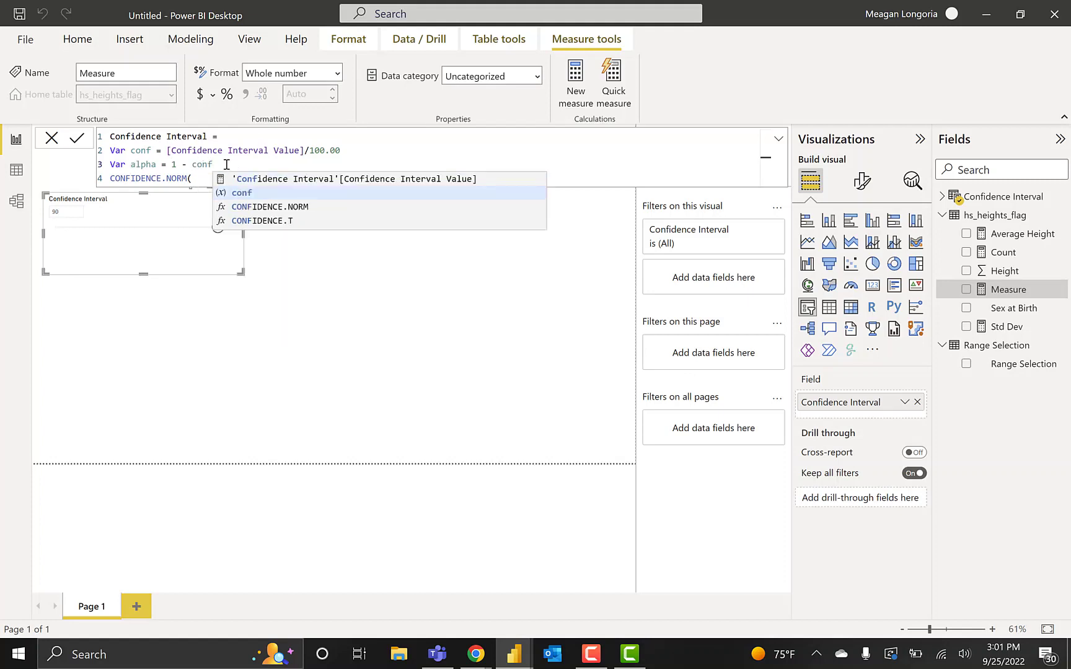
{"action": "key", "text": "shift+Return"}
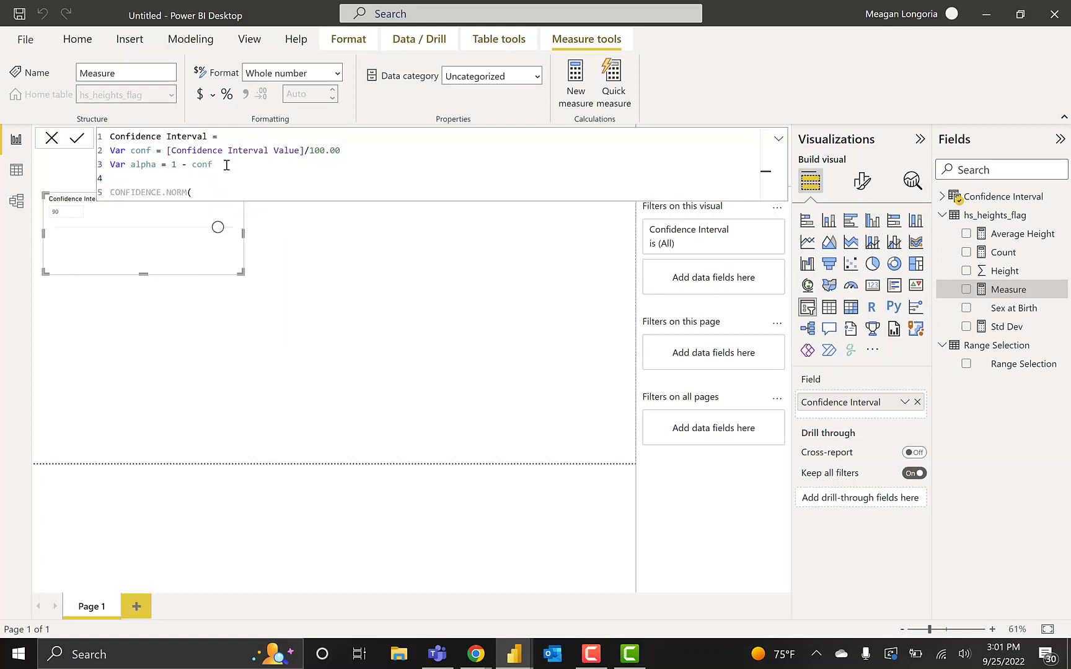
{"action": "type", "text": "Return"}
Complete CONFIDENCE.NORM with the arguments alpha, [Std Dev] and [Count], and commit the Confidence Interval measure.
{"action": "left_click", "coordinate": [217, 190]}
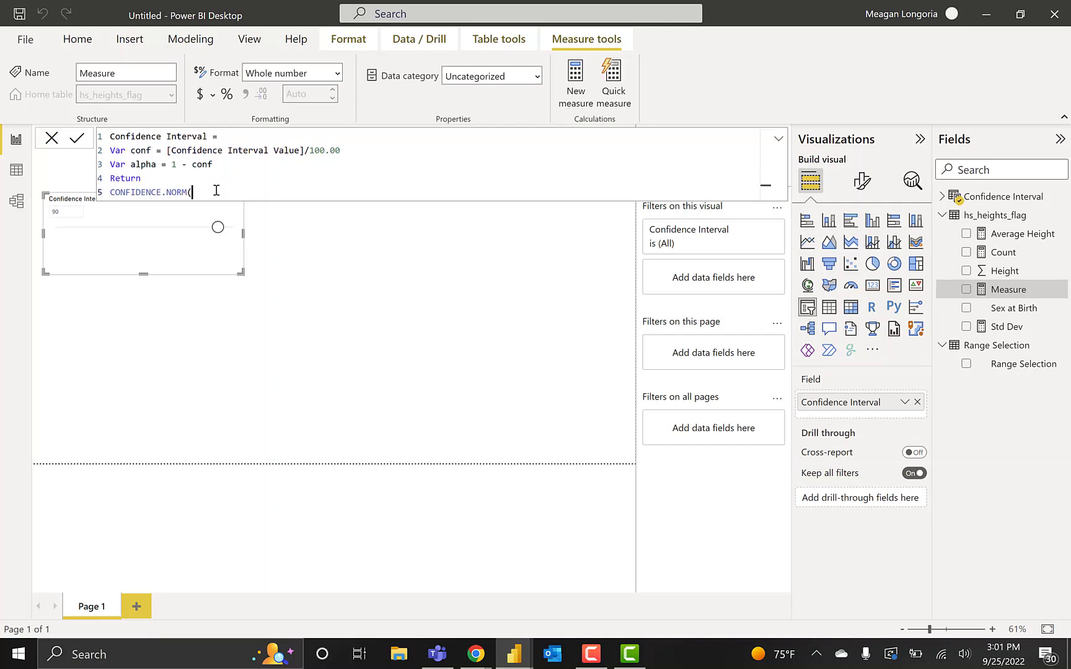
{"action": "type", "text": "alpha,"}
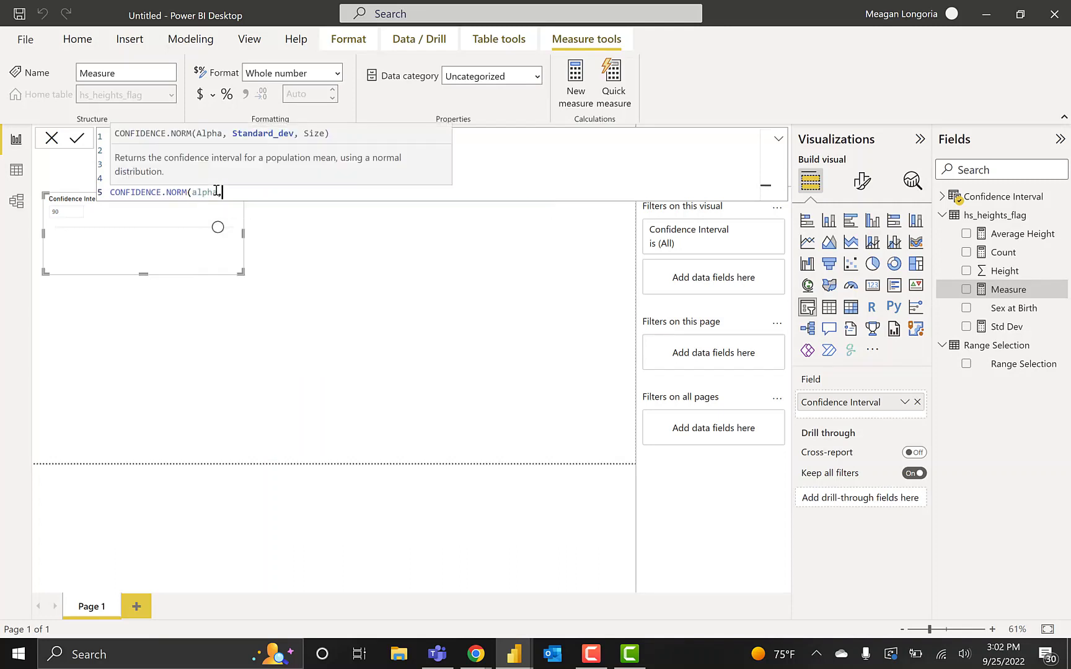
{"action": "type", "text": "["}
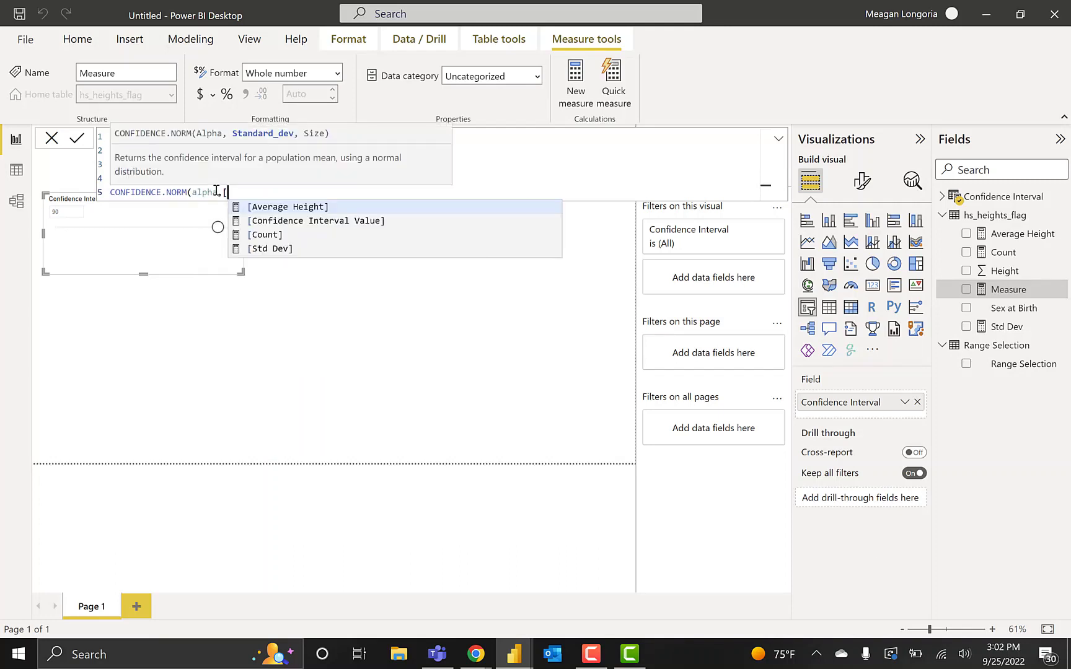
{"action": "type", "text": "Std Dev],"}
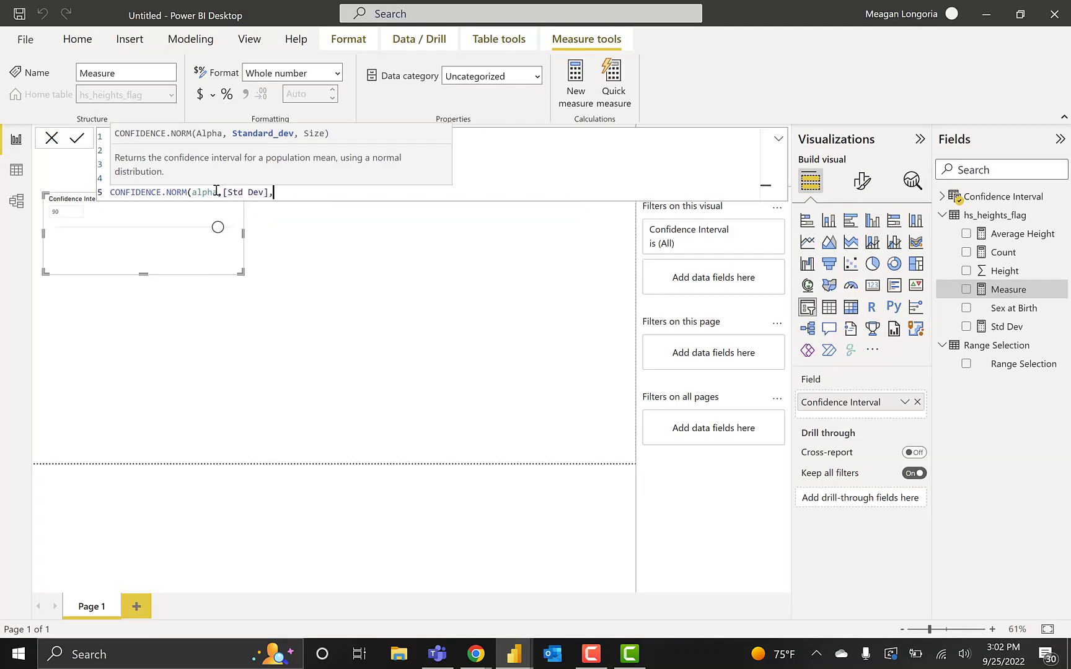
{"action": "type", "text": " [Count]"}
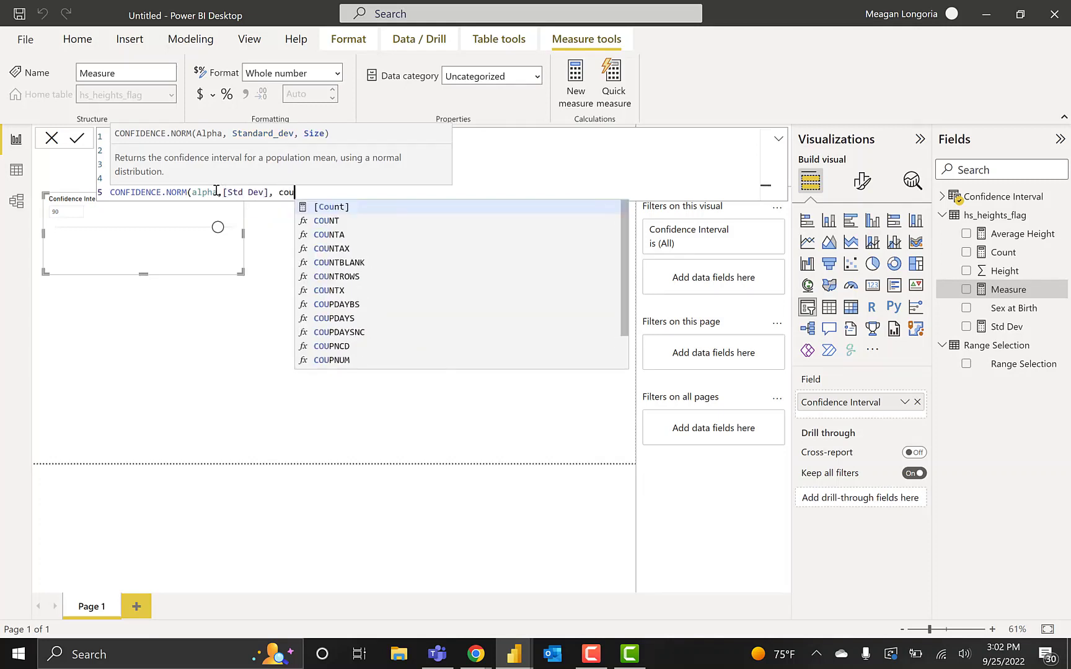
{"action": "type", "text": ")"}
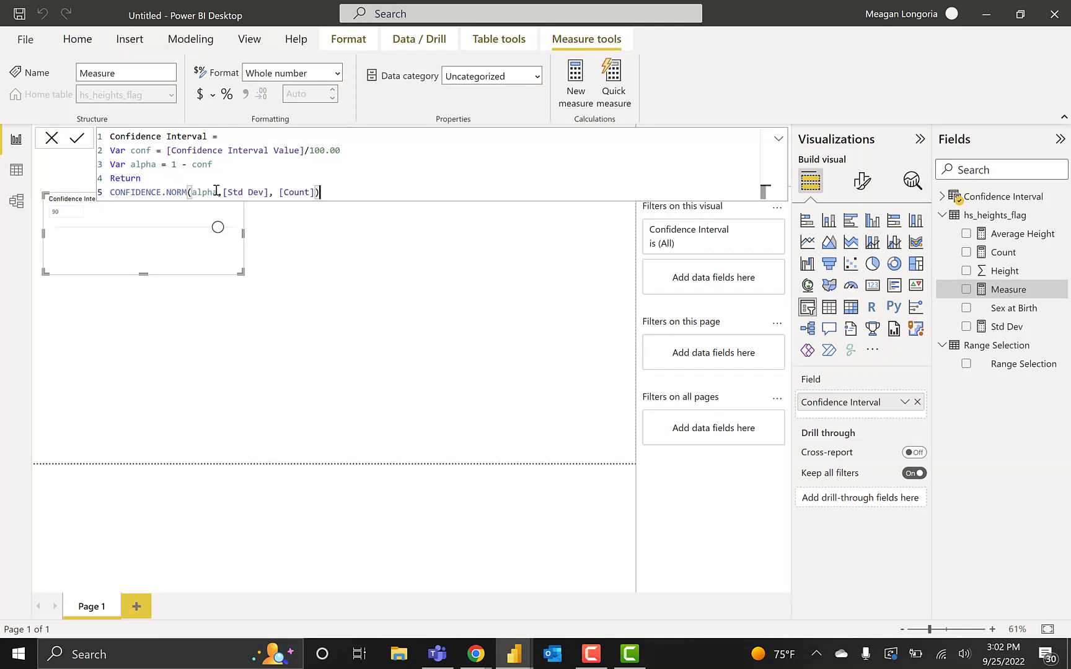
{"action": "key", "text": "Return"}
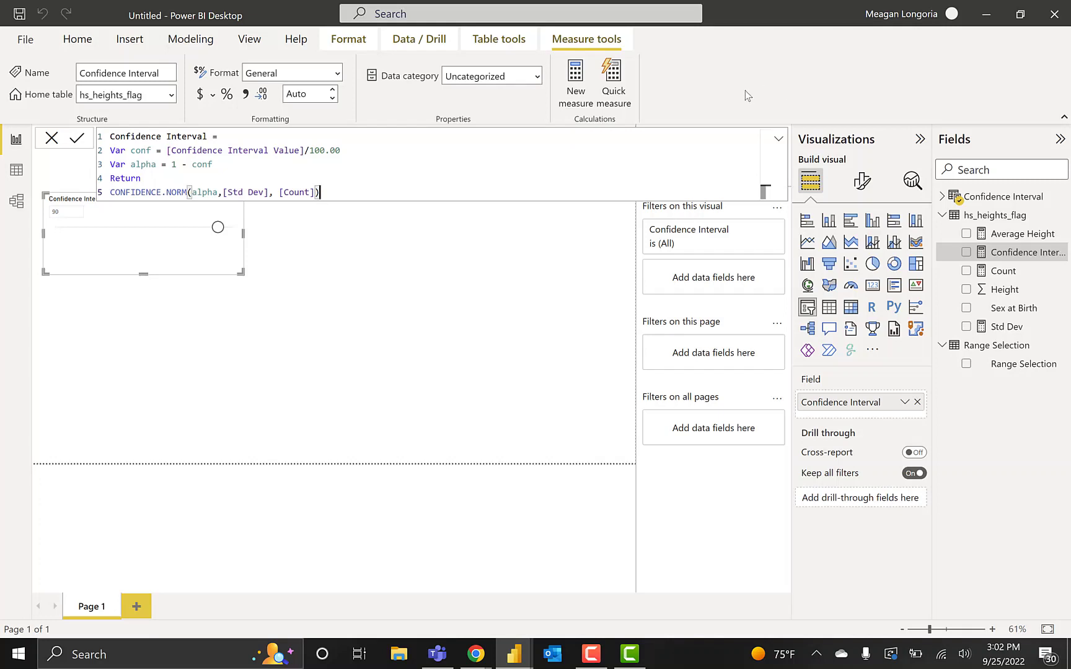
Create a new measure named Upper in the hs_heights_flag table and start its formula on a second line.
{"action": "right_click", "coordinate": [1008, 215]}
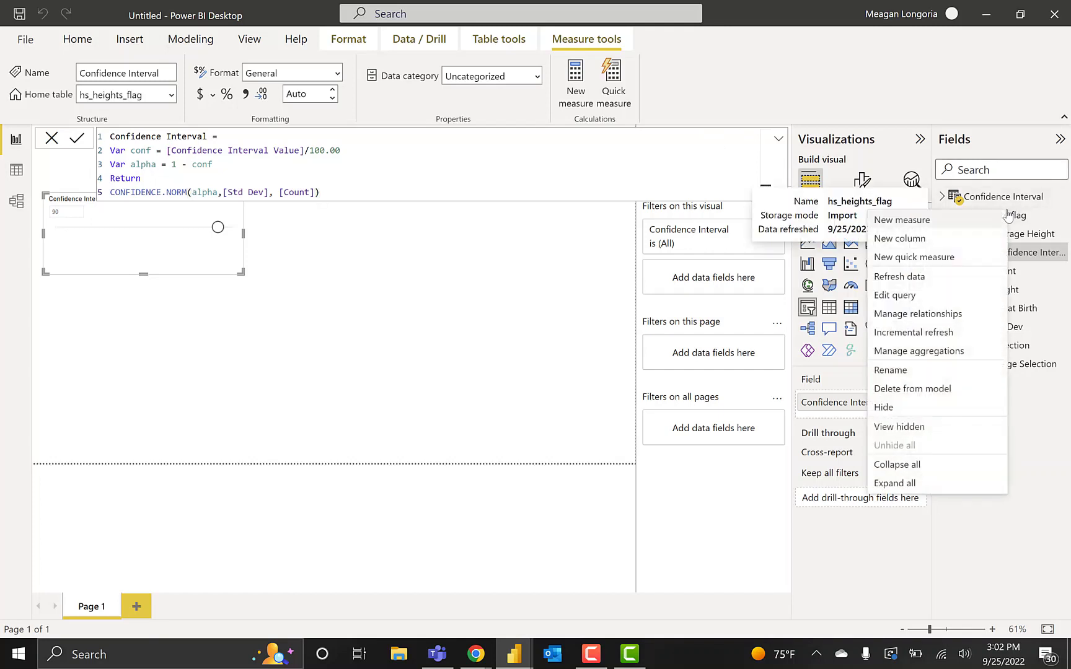
{"action": "left_click", "coordinate": [975, 221]}
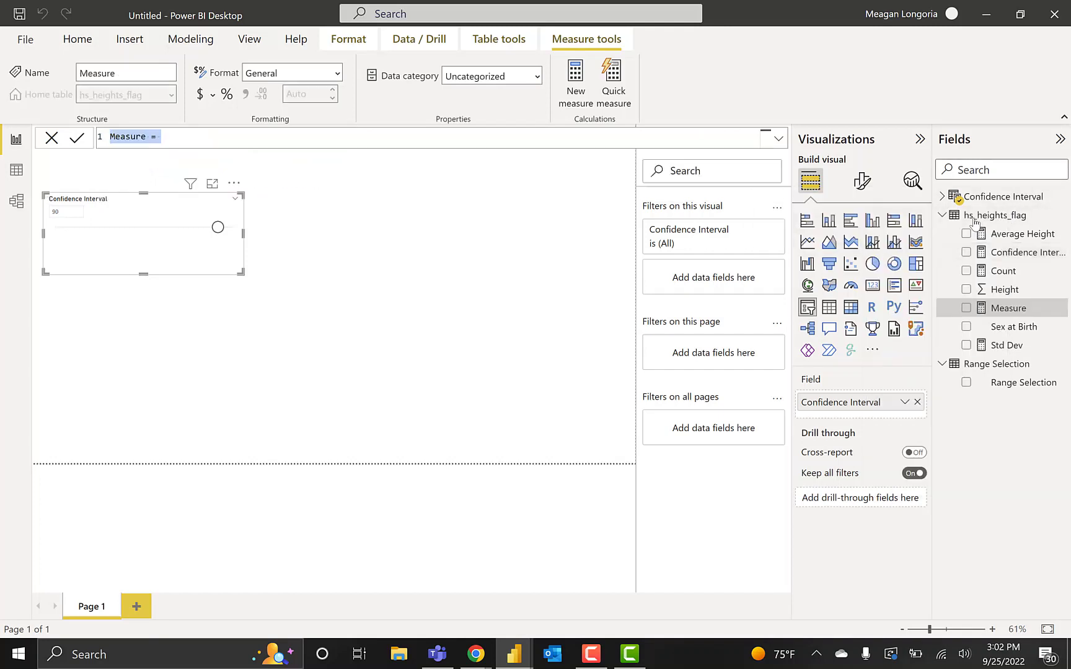
{"action": "type", "text": "Upper"}
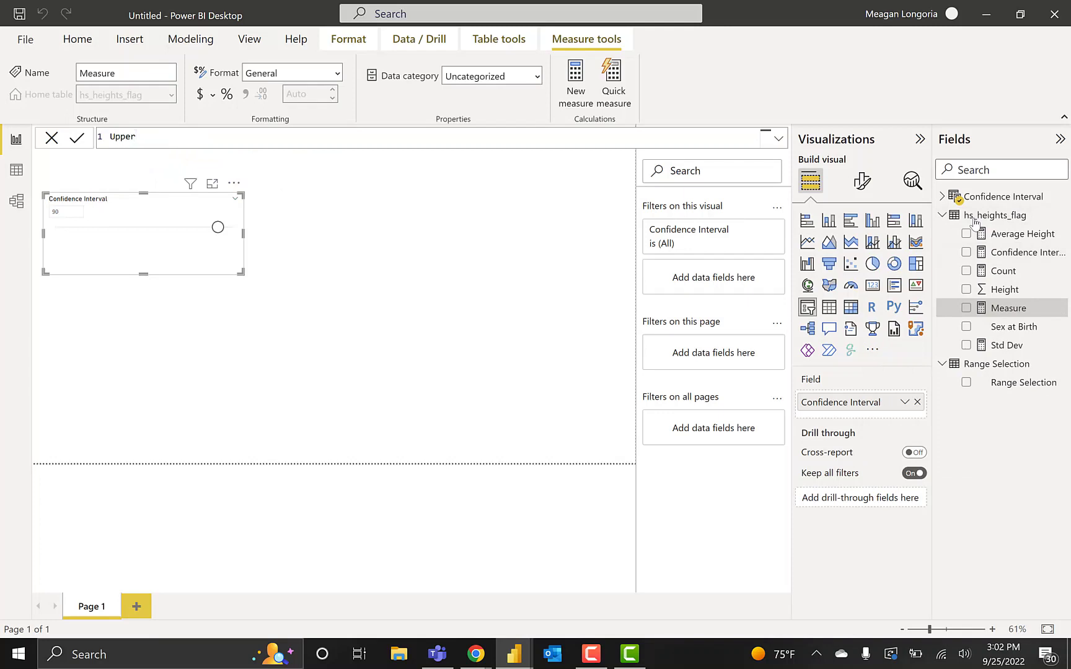
{"action": "type", "text": " ="}
{"action": "key", "text": "shift+Return"}
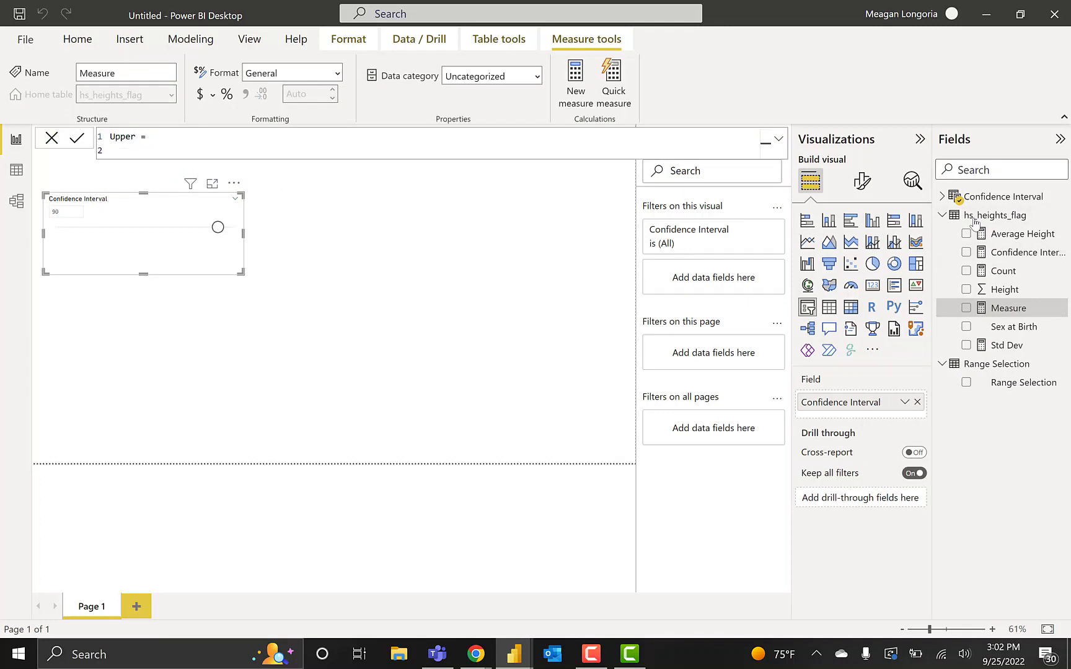
Define the variable Selection as SELECTEDVALUE('Range Selection'[Range Selection]) in the Upper formula.
{"action": "type", "text": "Var"}
{"action": "type", "text": "Selection = selectedv"}
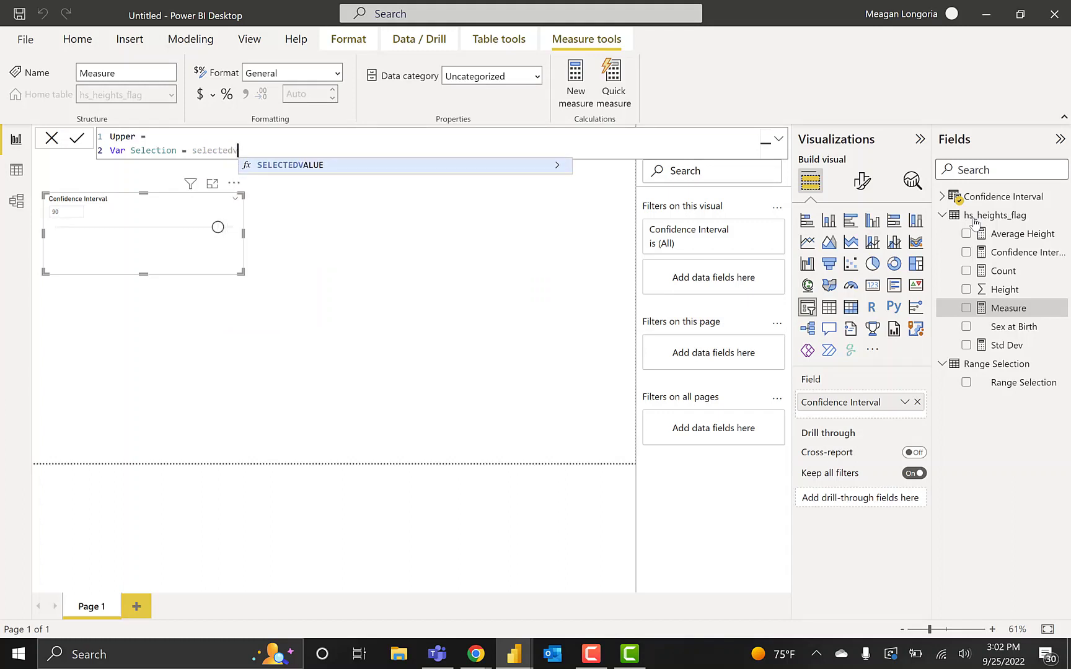
{"action": "key", "text": "Tab"}
{"action": "type", "text": "'ra"}
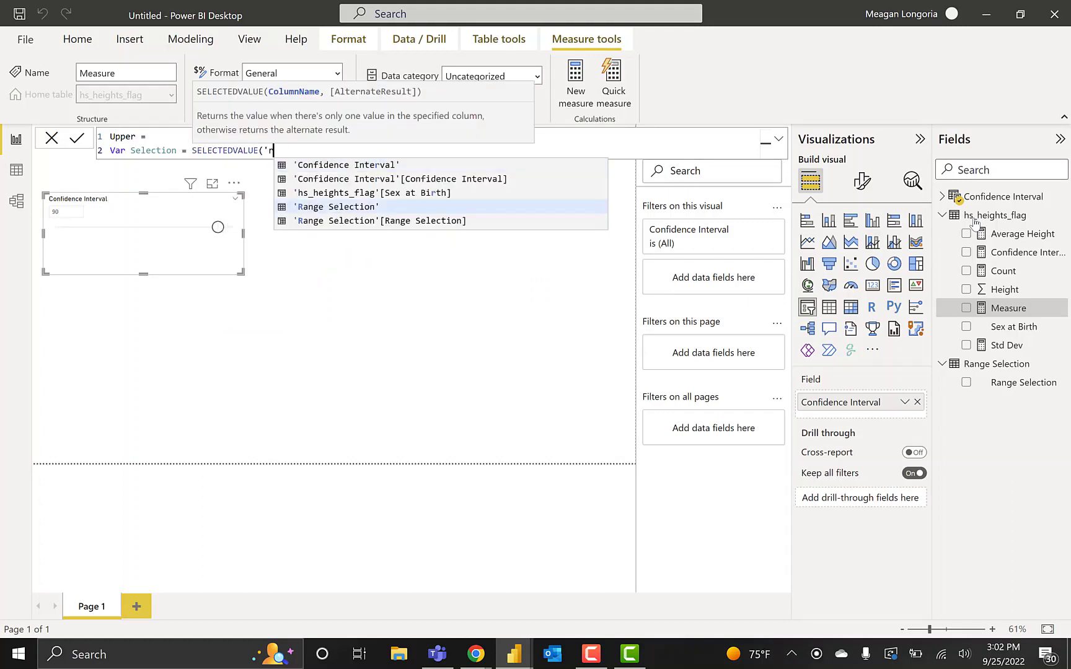
{"action": "key", "text": "Tab"}
{"action": "key", "text": "Tab"}
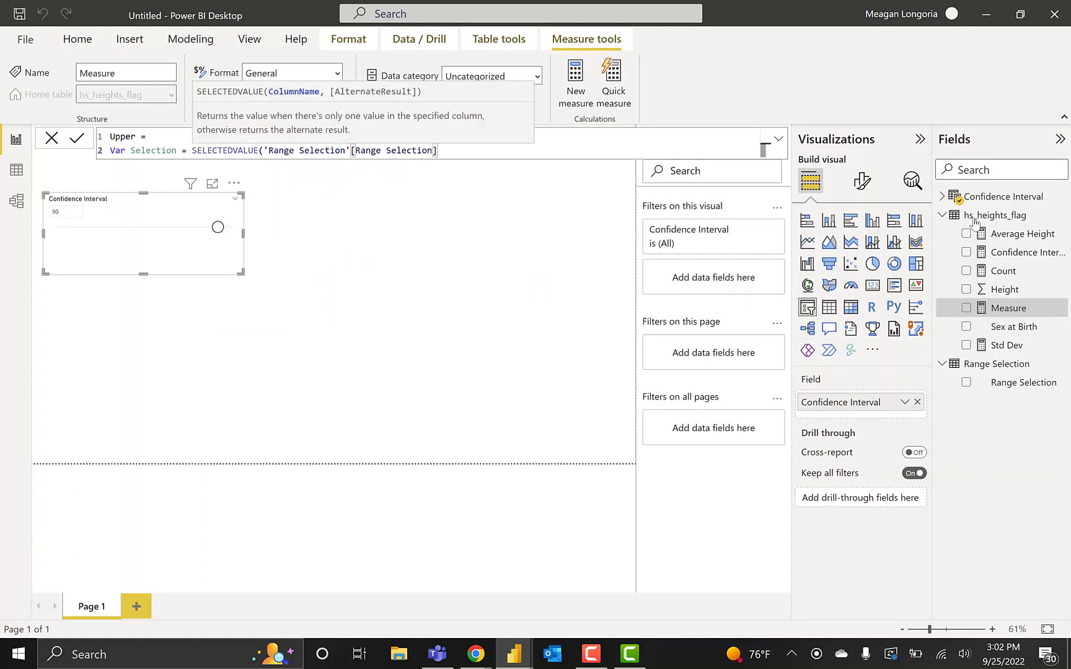
{"action": "type", "text": ")"}
{"action": "key", "text": "Return"}
Declare a second variable named Plus on the line below Selection in the Upper formula.
{"action": "type", "text": "V"}
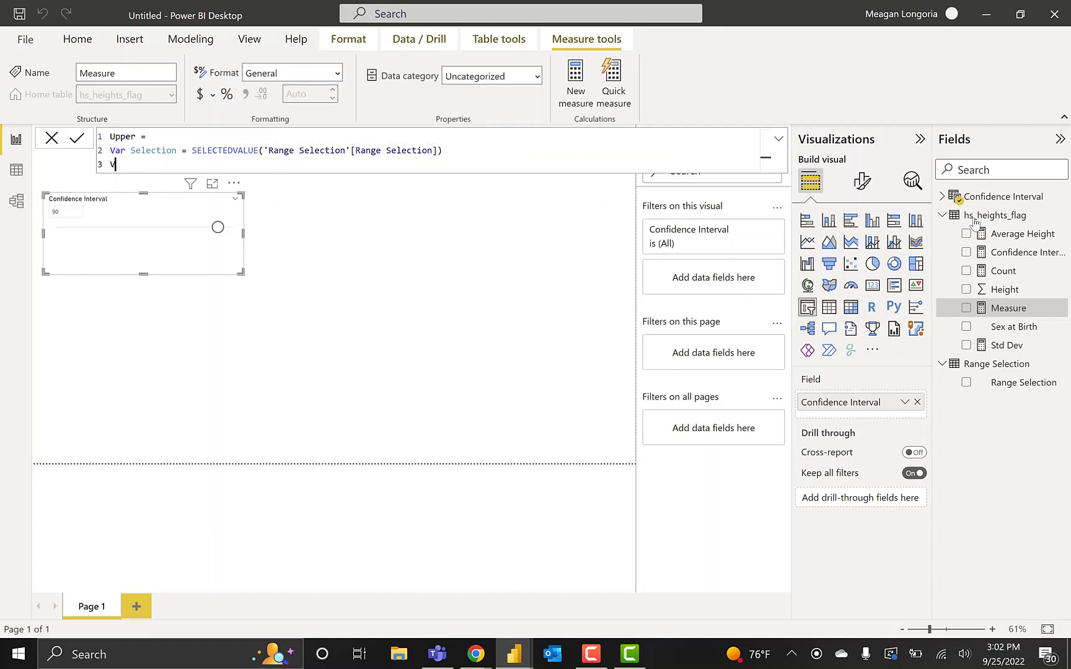
{"action": "type", "text": "ar"}
{"action": "type", "text": "dd"}
{"action": "key", "text": "BackSpace"}
{"action": "key", "text": "BackSpace"}
{"action": "type", "text": "Add"}
{"action": "key", "text": "BackSpace"}
{"action": "key", "text": "BackSpace"}
{"action": "key", "text": "BackSpace"}
{"action": "key", "text": "BackSpace"}
{"action": "type", "text": "Plus ="}
Make Plus an If that gives [Std Dev] when Selection = "Standard Deviation" and [Confidence Interval] otherwise.
{"action": "type", "text": "If("}
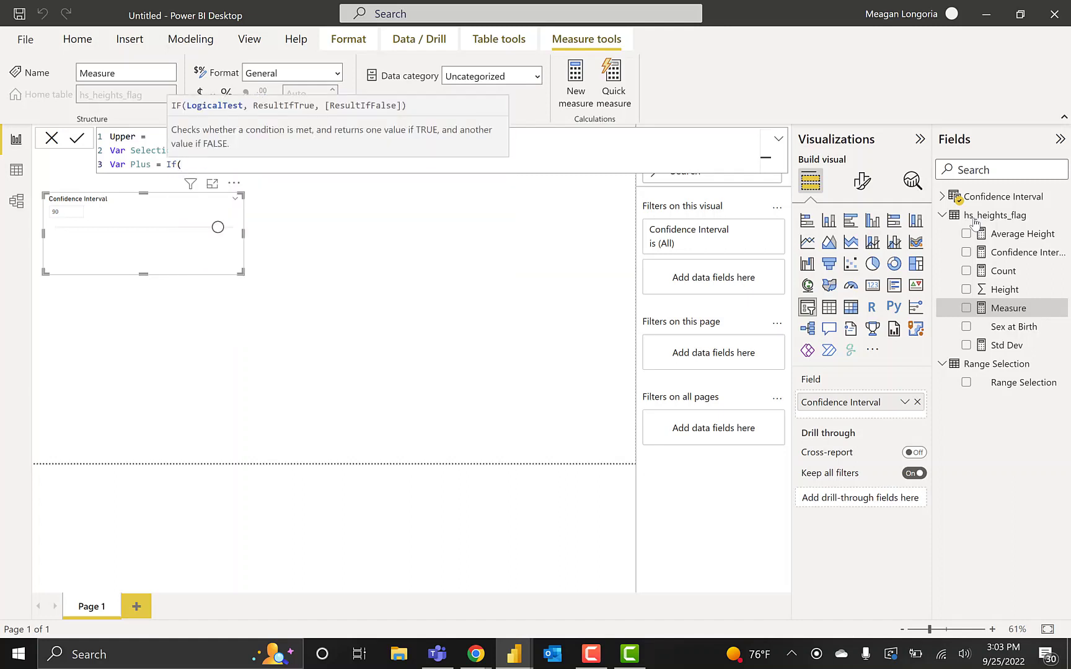
{"action": "type", "text": "Selection"}
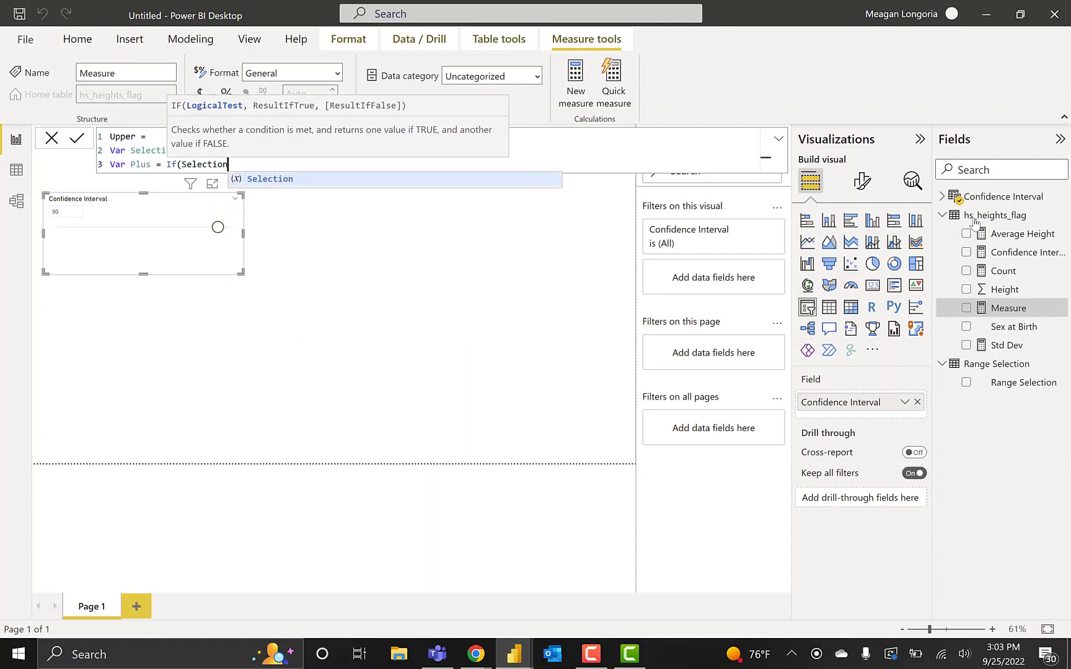
{"action": "type", "text": " = "}
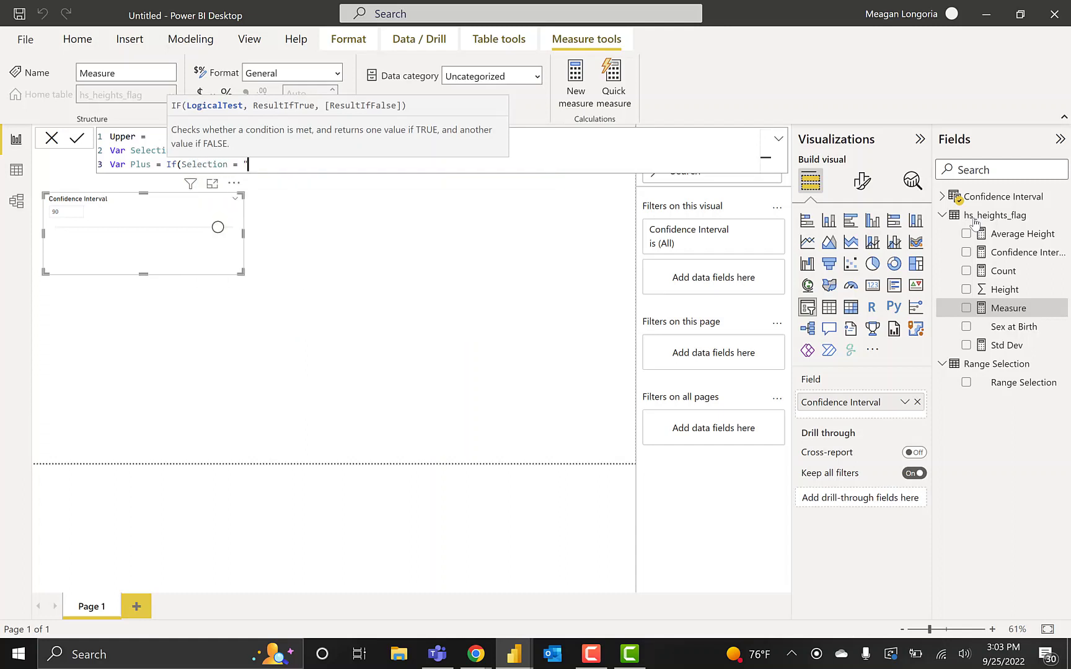
{"action": "type", "text": "\"Standard Deviation\", "}
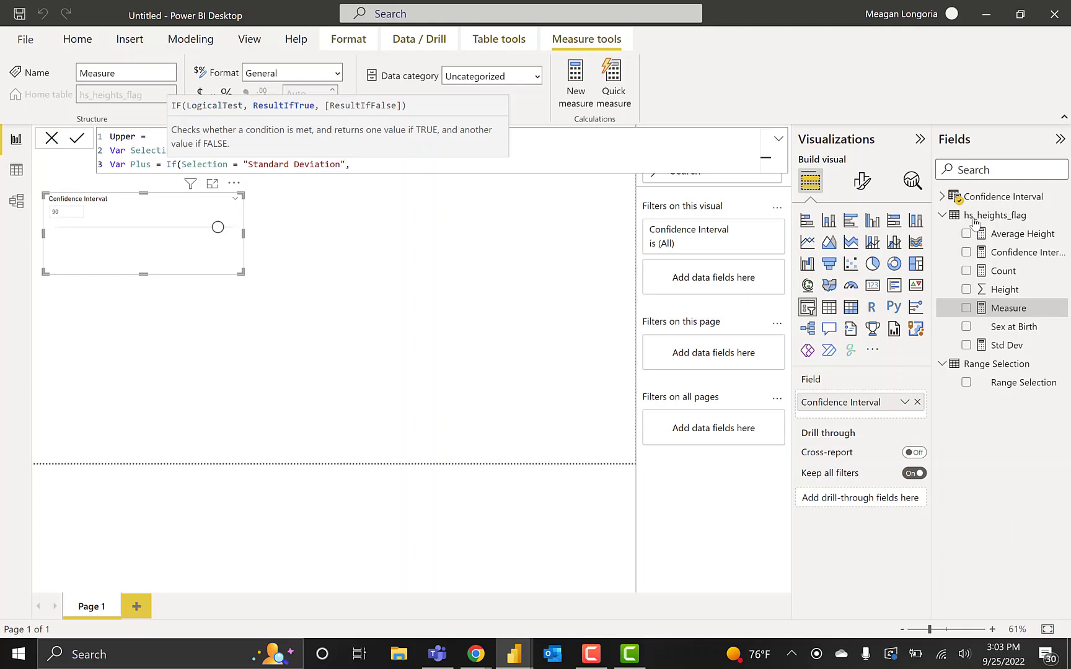
{"action": "type", "text": "[St"}
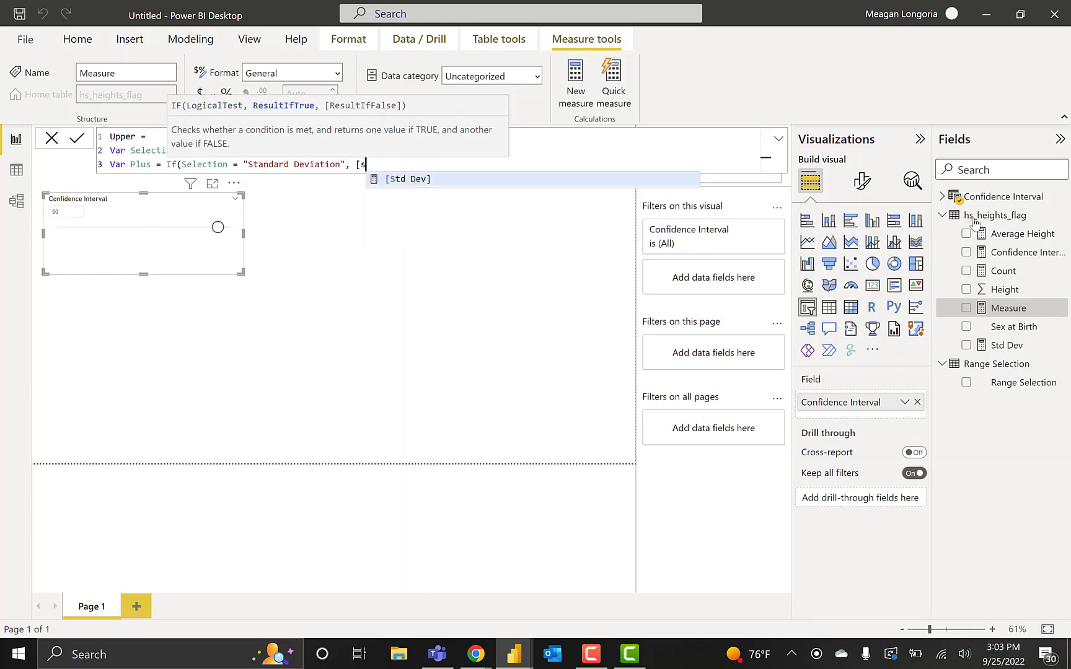
{"action": "key", "text": "Tab"}
{"action": "type", "text": ", ["}
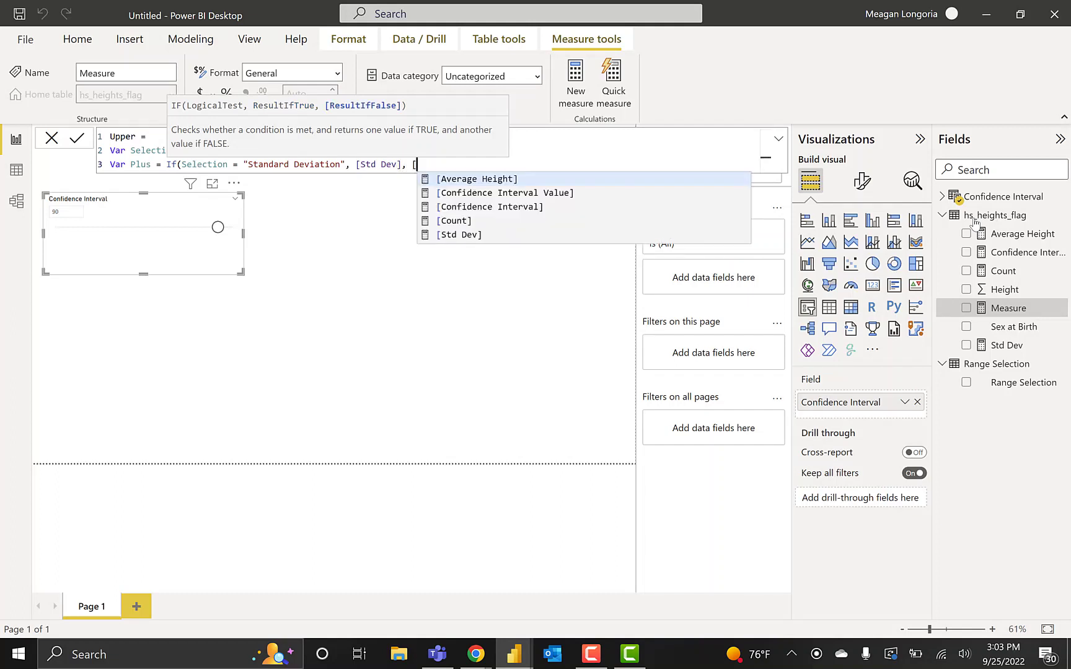
{"action": "key", "text": "Down"}
{"action": "key", "text": "Down"}
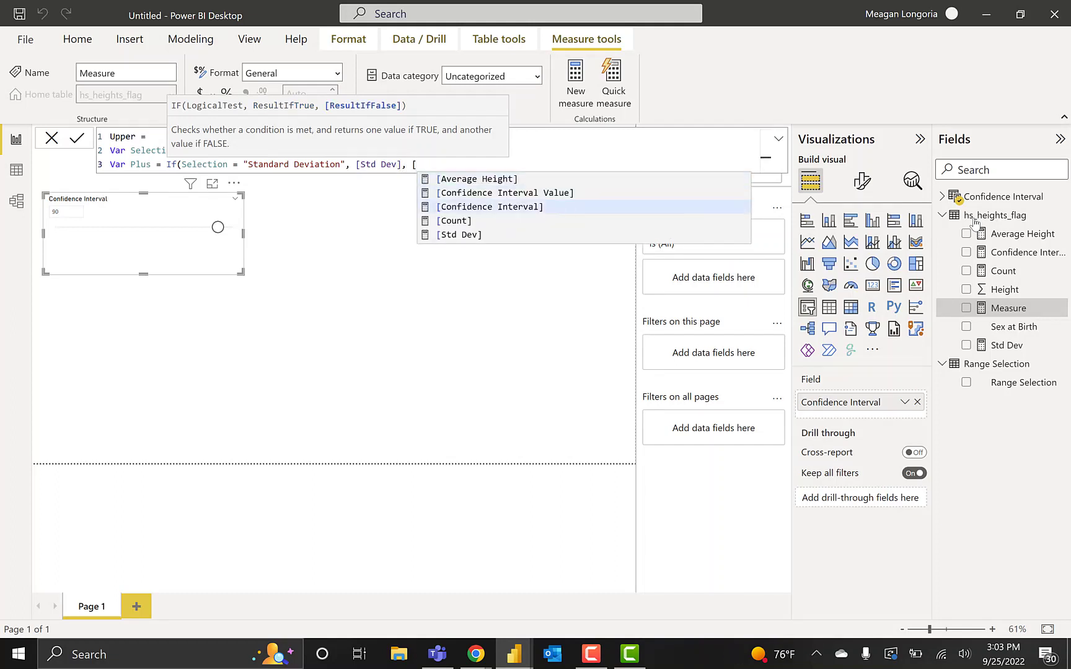
{"action": "key", "text": "Tab"}
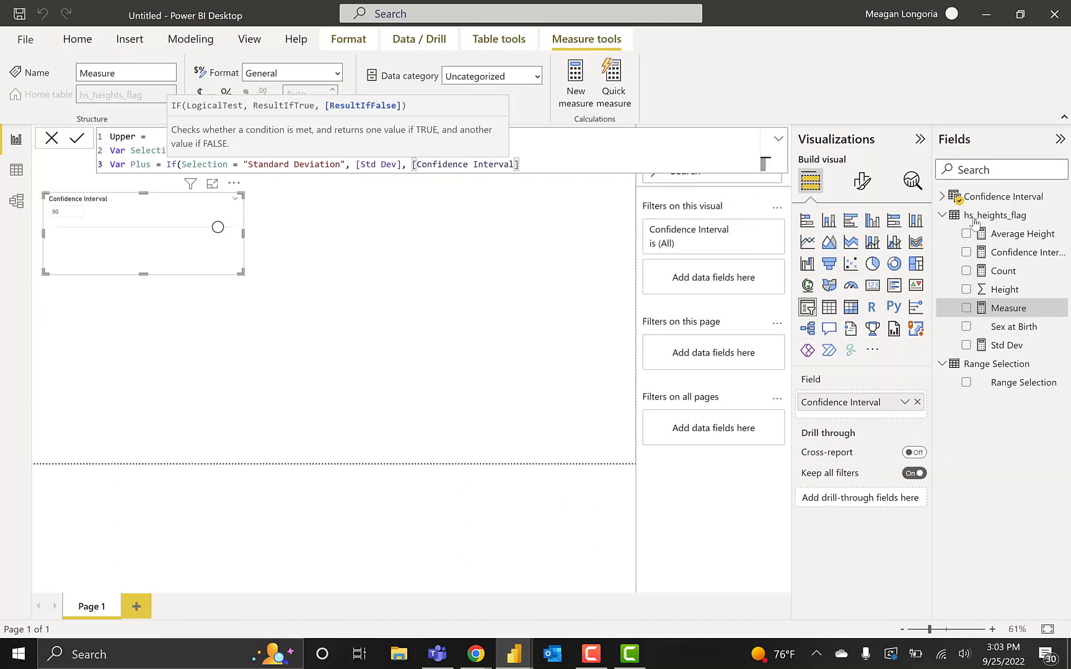
{"action": "type", "text": ")"}
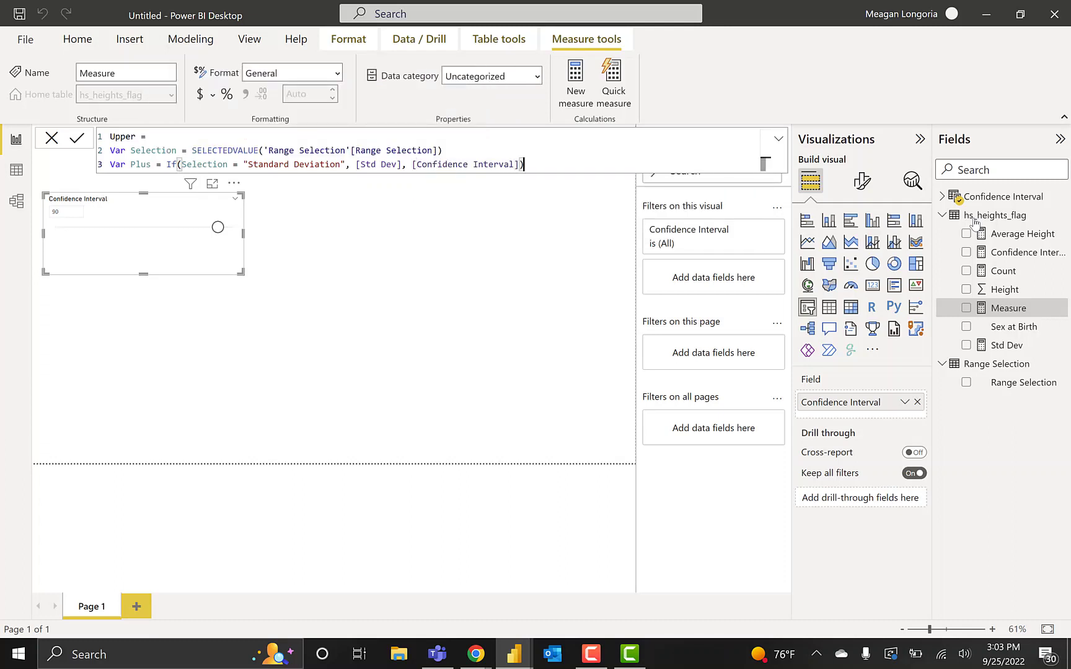
{"action": "key", "text": "Return"}
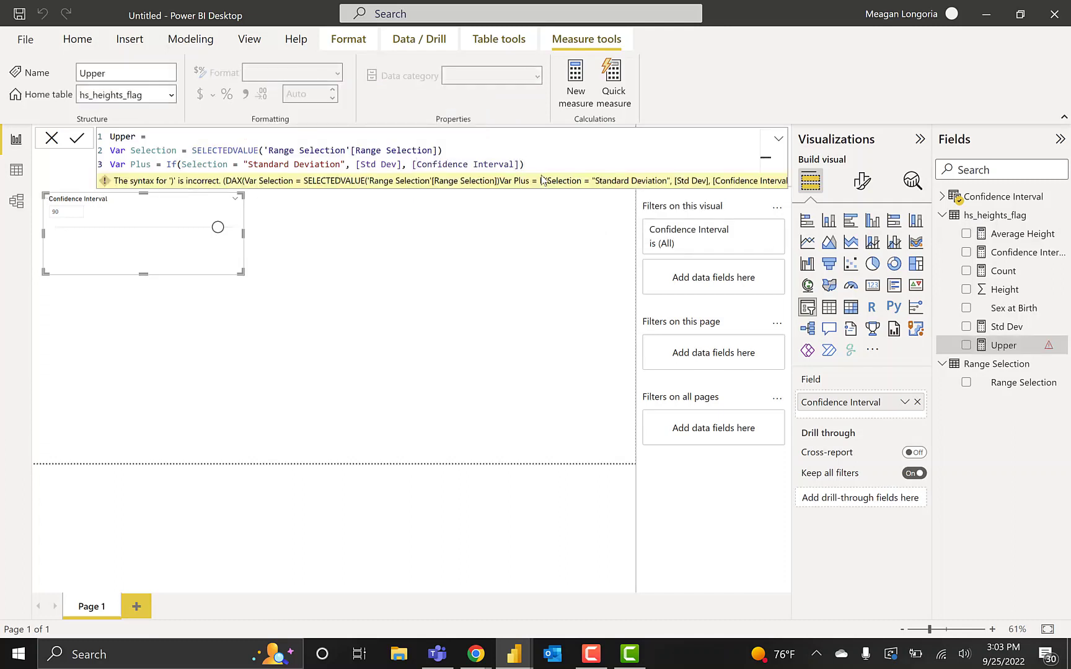
Add a final line to the Upper formula that returns [Average Height]+Plus.
{"action": "left_click", "coordinate": [538, 162]}
{"action": "key", "text": "shift+Return"}
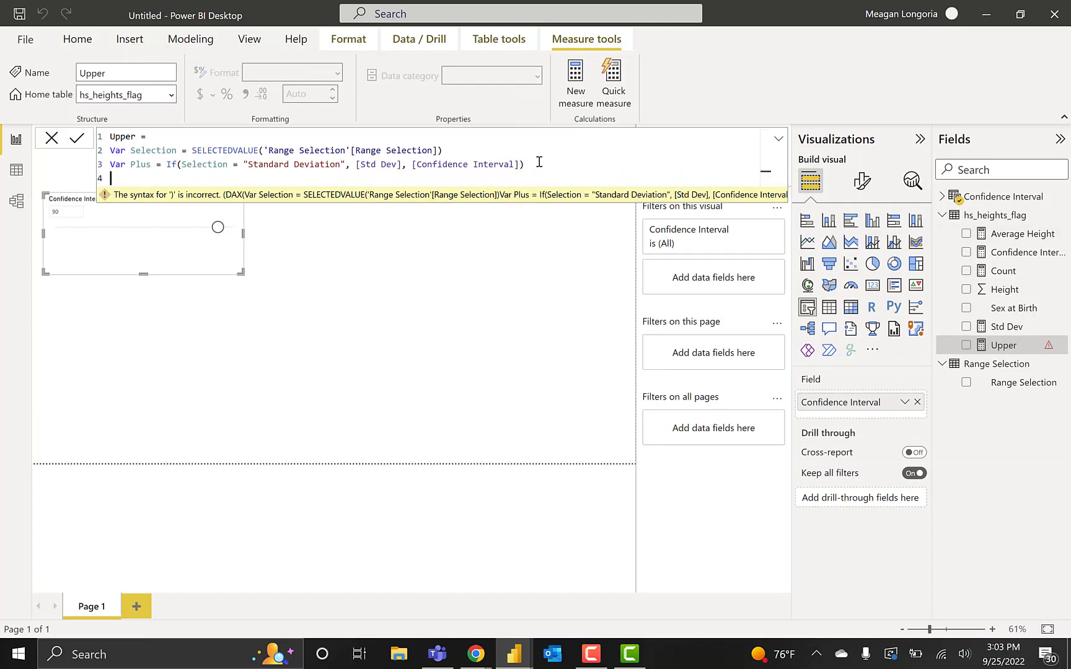
{"action": "type", "text": "Return ["}
{"action": "key", "text": "Tab"}
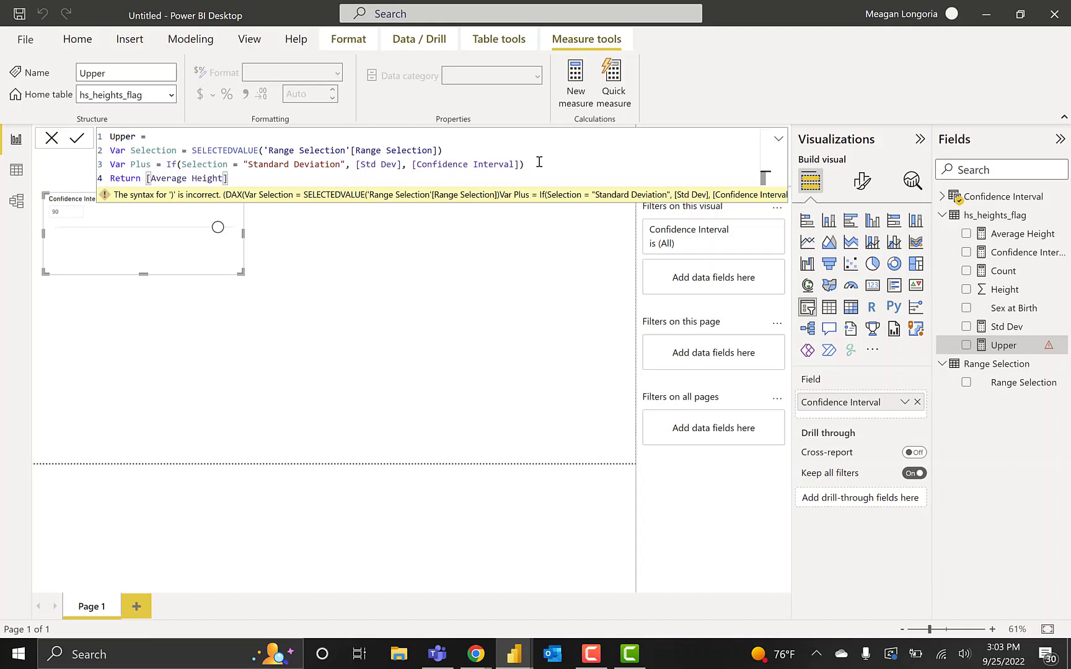
{"action": "type", "text": "+Plus"}
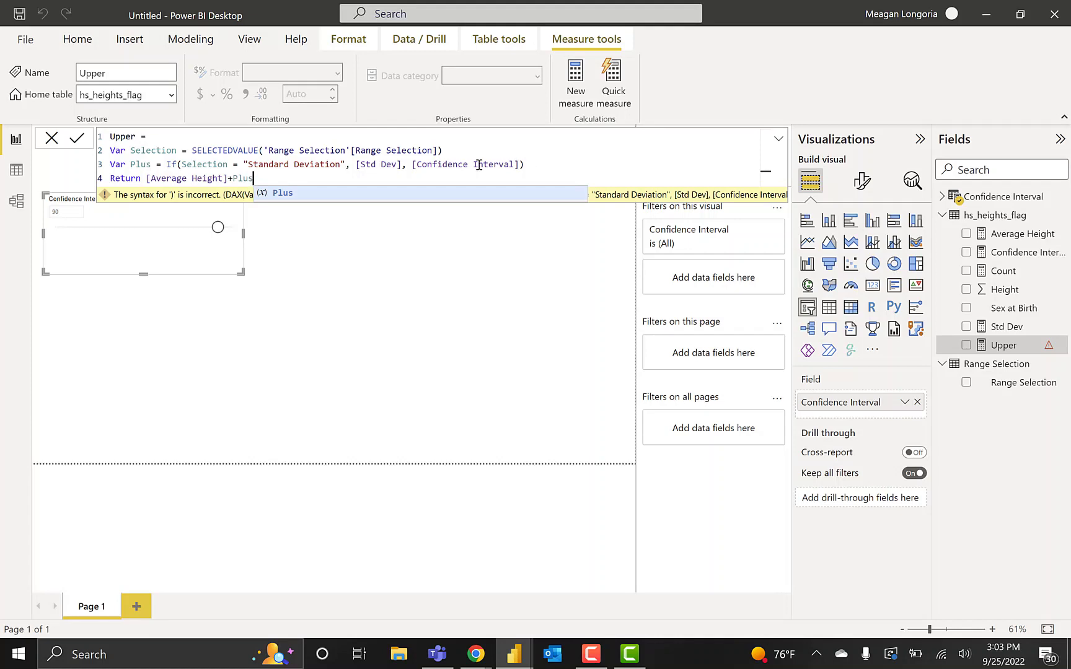
Copy the complete Upper formula and commit the measure.
{"action": "key", "text": "ctrl+a"}
{"action": "key", "text": "ctrl+c"}
{"action": "left_click", "coordinate": [77, 140]}
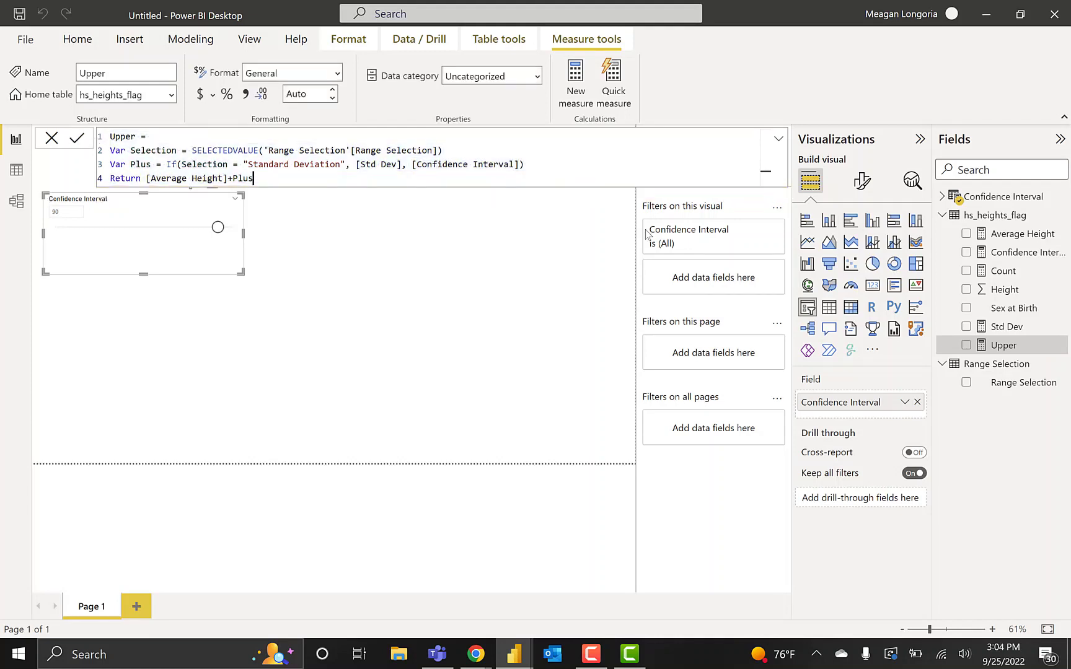
Create another hs_heights_flag measure from the copied Upper formula and name it Lower.
{"action": "right_click", "coordinate": [1009, 220]}
{"action": "left_click", "coordinate": [906, 223]}
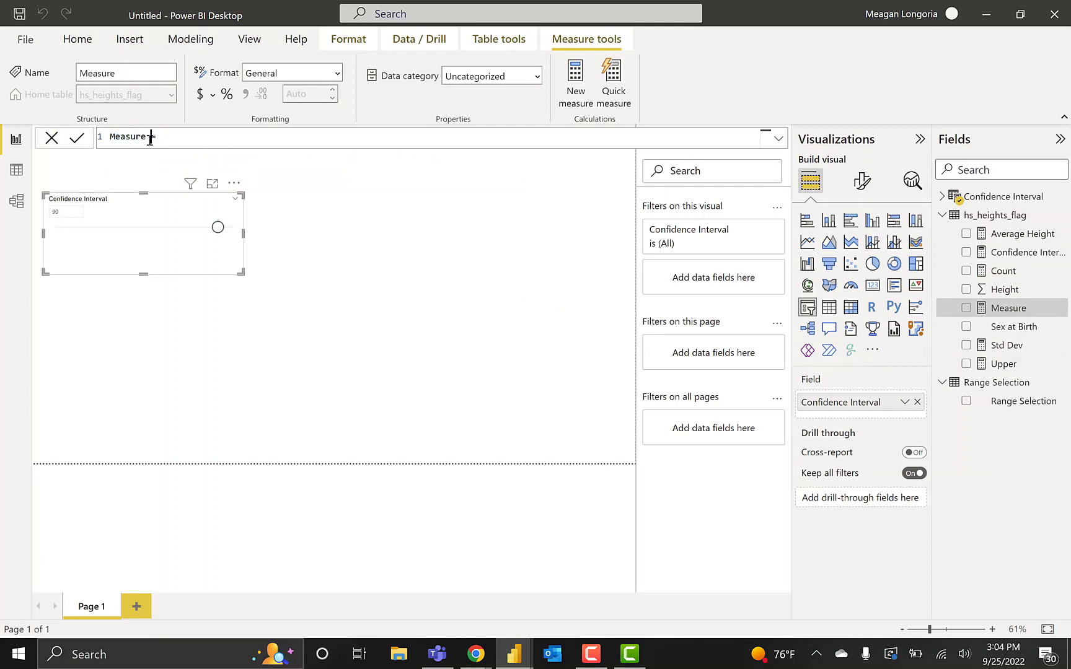
{"action": "key", "text": "ctrl+v"}
{"action": "double_click", "coordinate": [122, 137]}
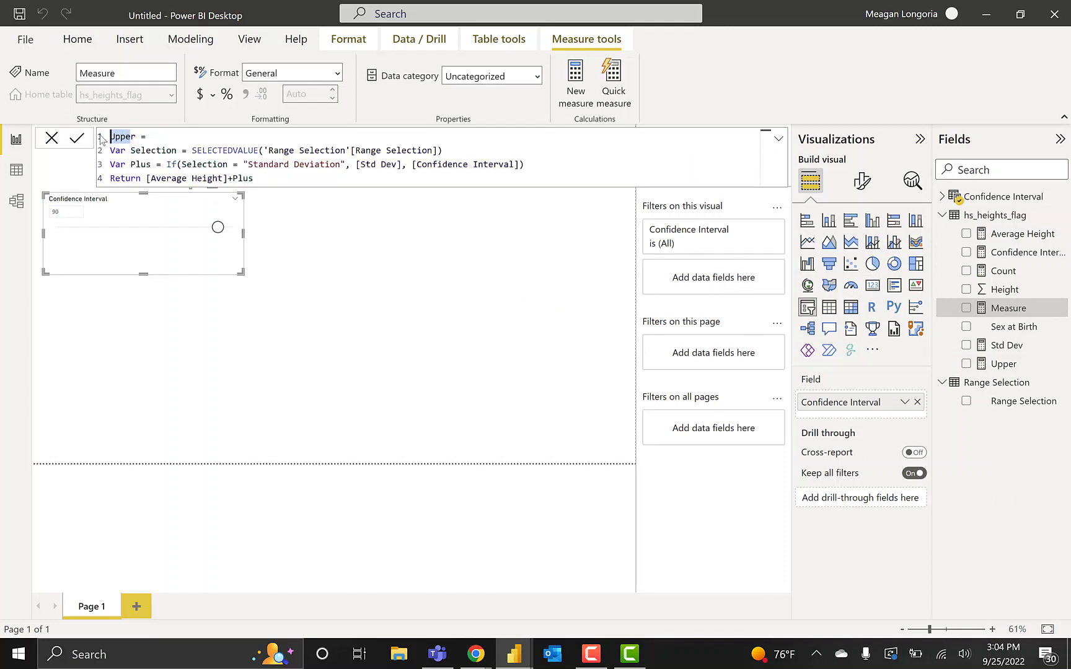
{"action": "type", "text": "Lower"}
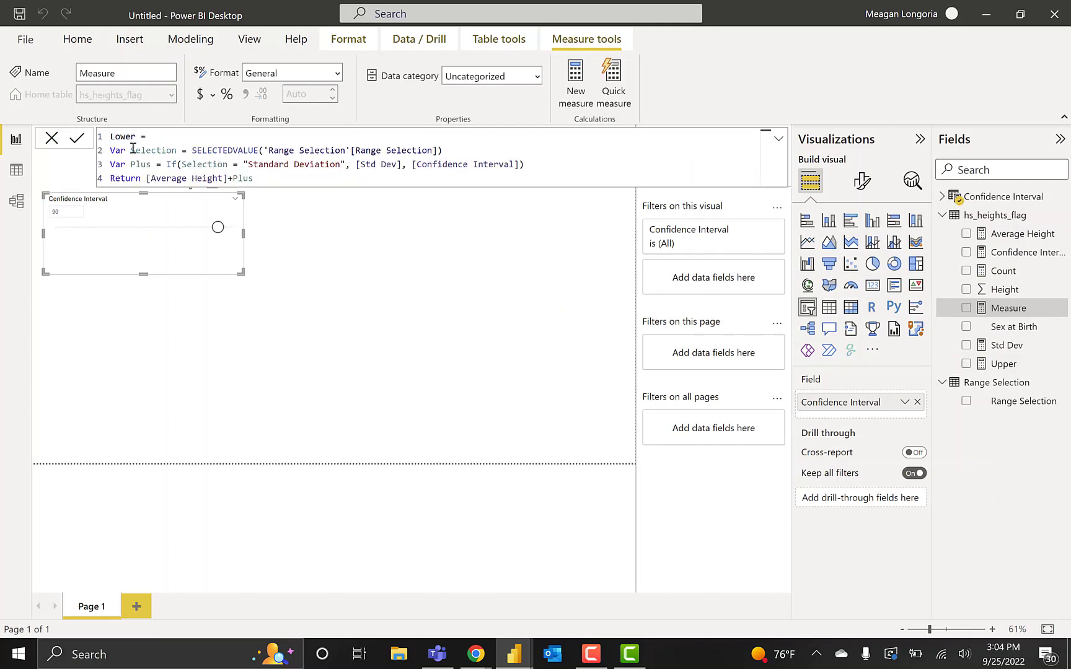
Rename the variable Plus to Sub in the Lower formula, return [Average Height]-Sub, and commit the measure.
{"action": "double_click", "coordinate": [150, 166]}
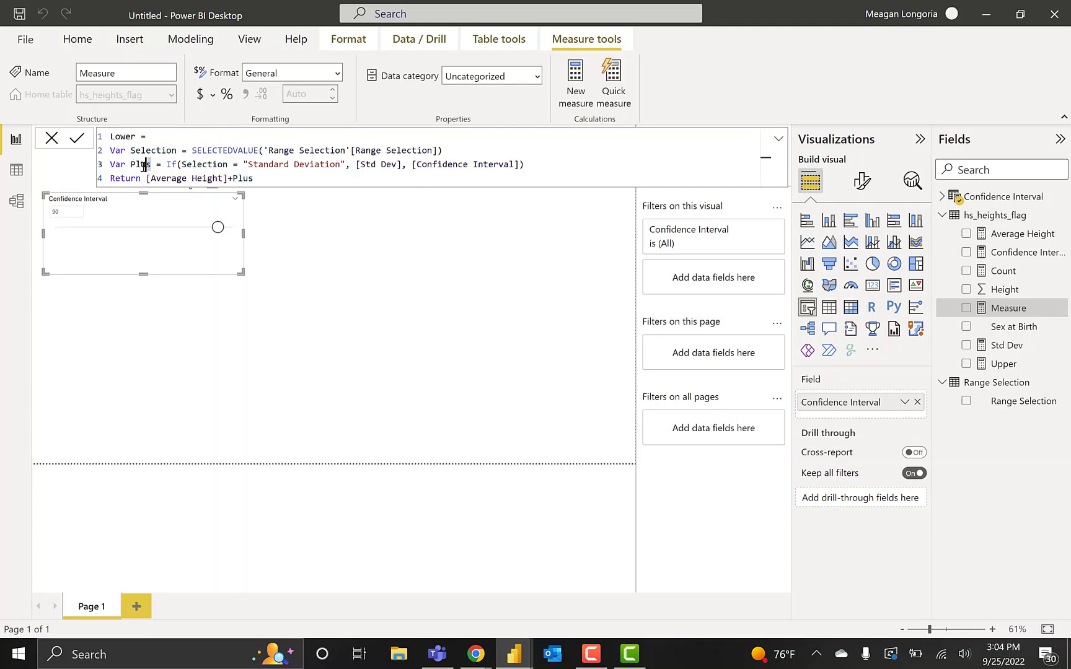
{"action": "type", "text": "Sub"}
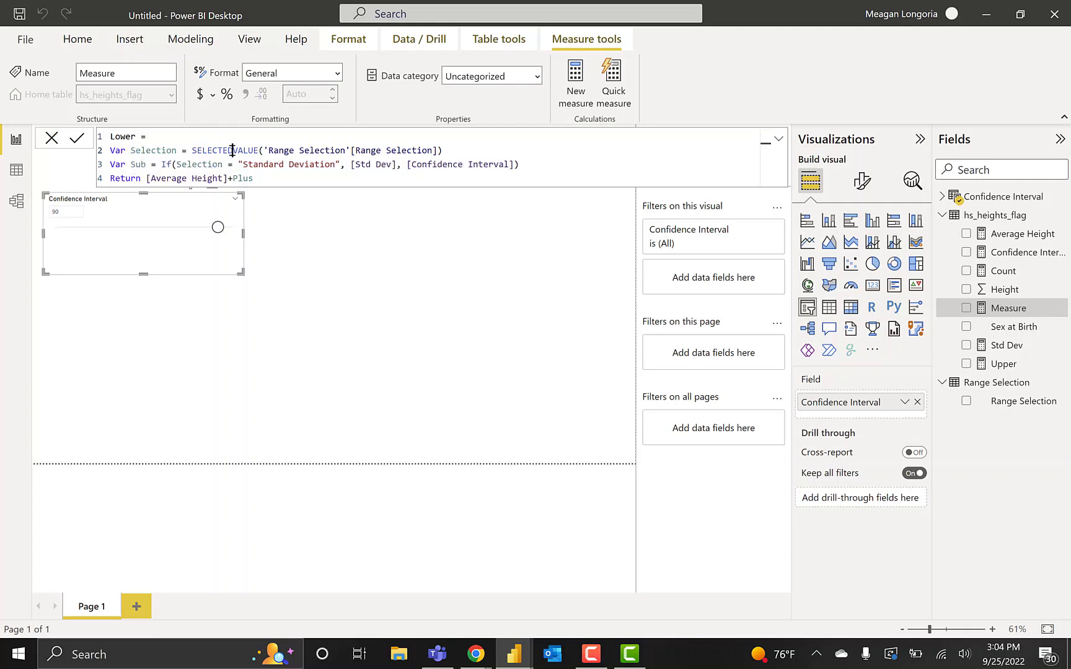
{"action": "left_click", "coordinate": [258, 178]}
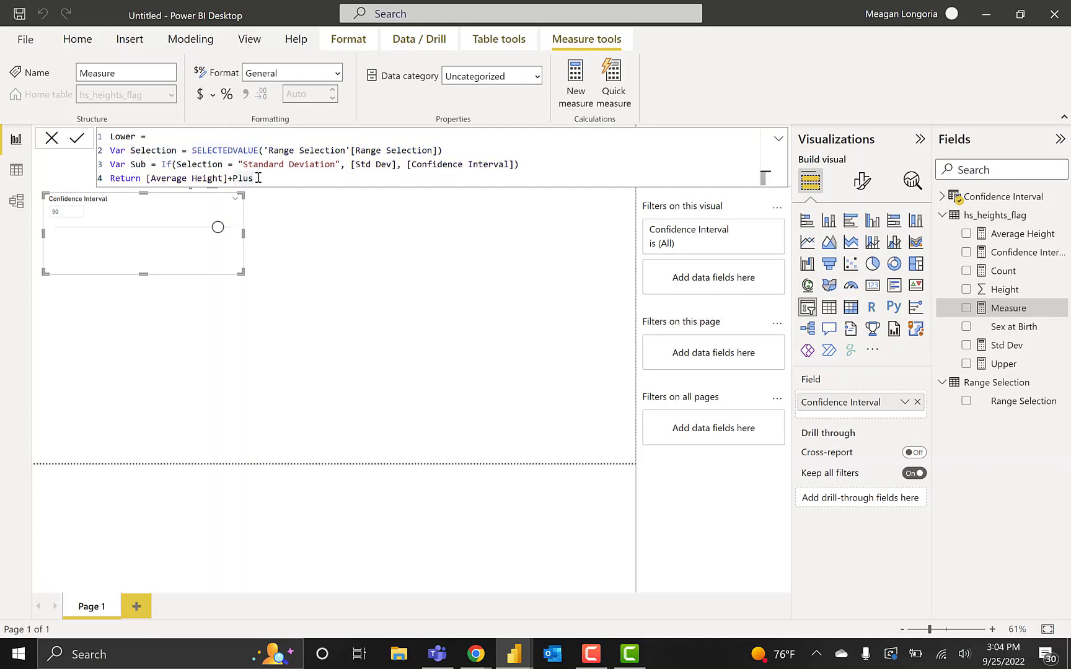
{"action": "left_click_drag", "start_coordinate": [253, 178], "coordinate": [234, 180]}
{"action": "type", "text": "Sub"}
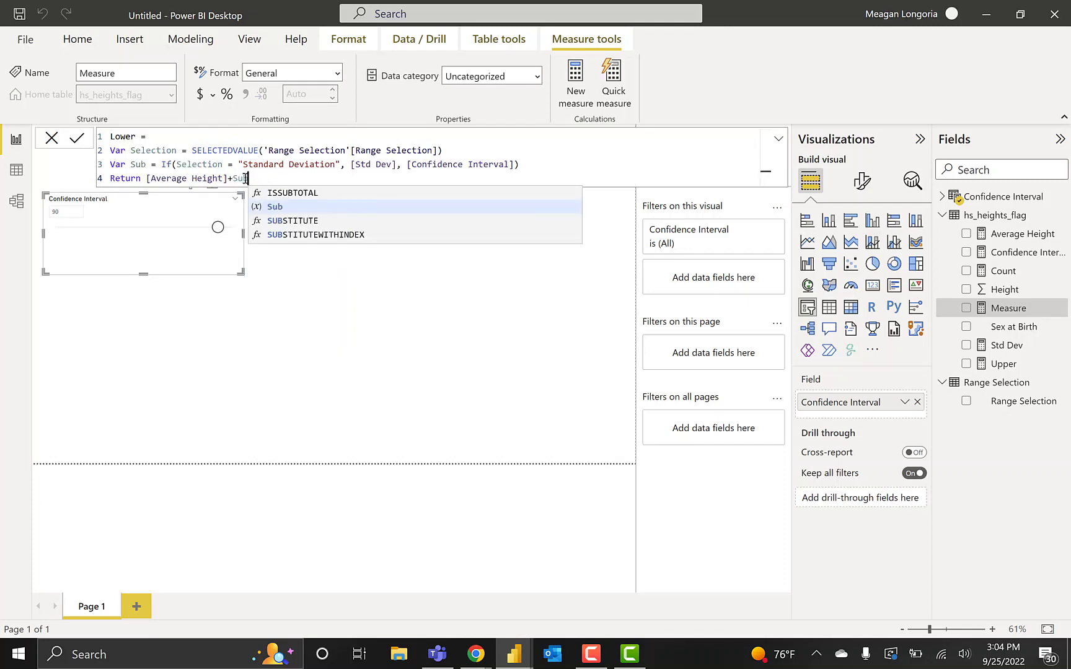
{"action": "left_click", "coordinate": [233, 178]}
{"action": "key", "text": "BackSpace"}
{"action": "type", "text": "-Sub"}
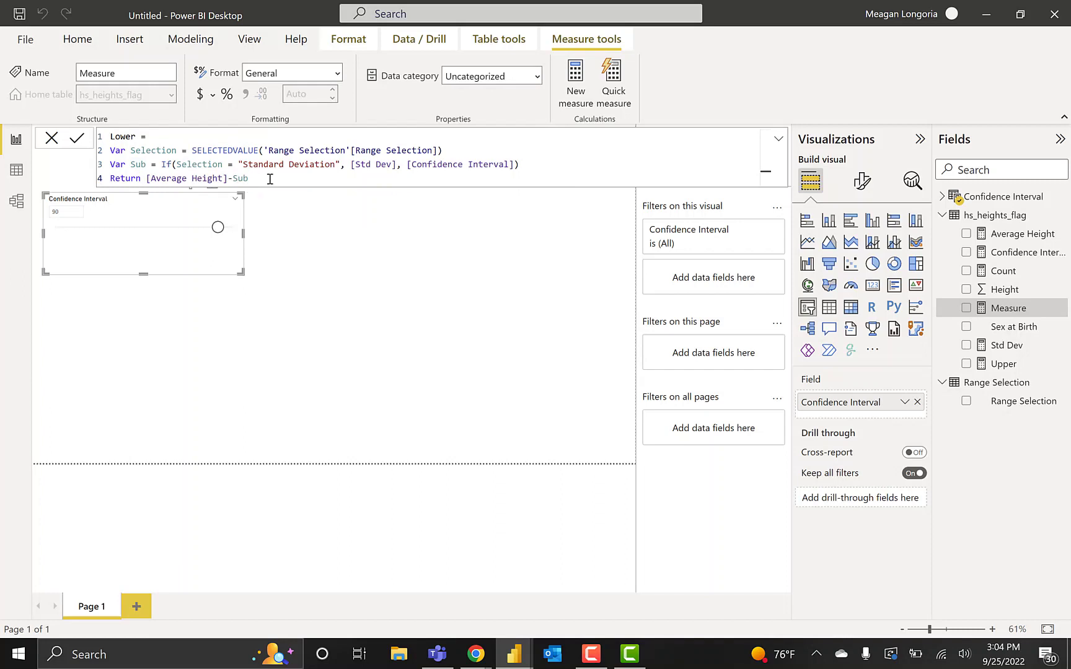
{"action": "key", "text": "Return"}
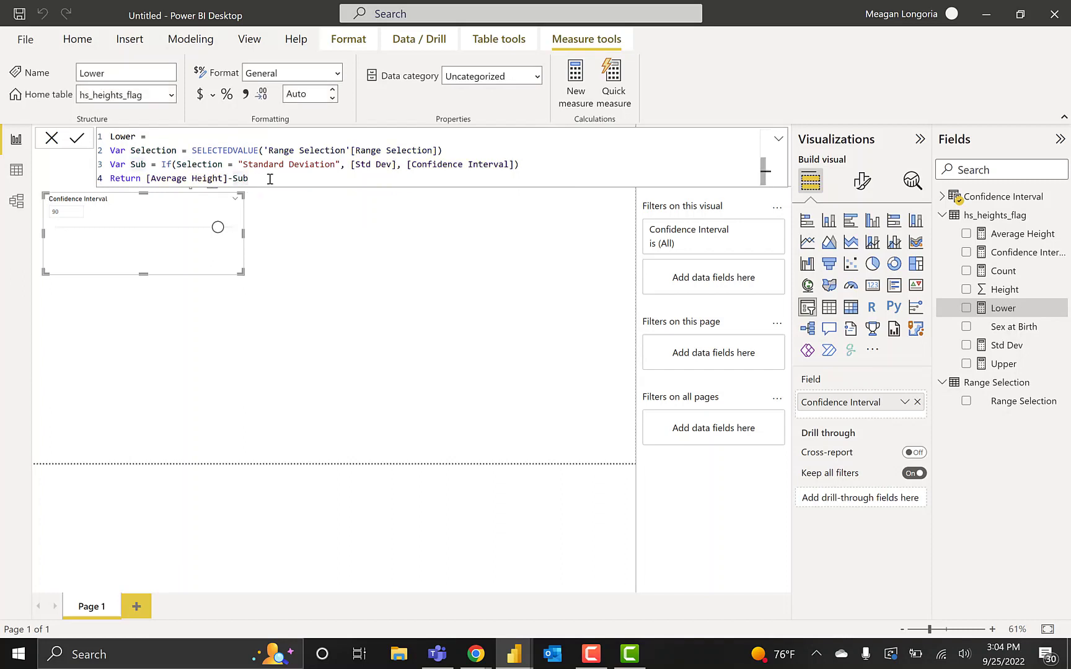
Delete the Confidence Interval slicer from the report page.
{"action": "left_click", "coordinate": [322, 234]}
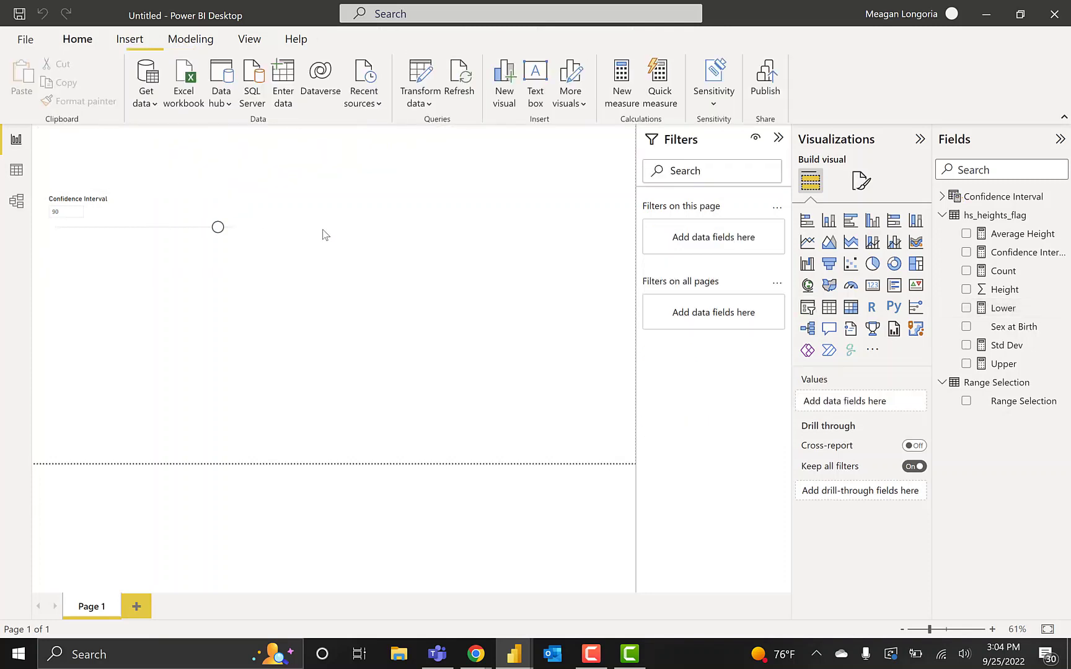
{"action": "left_click", "coordinate": [160, 212]}
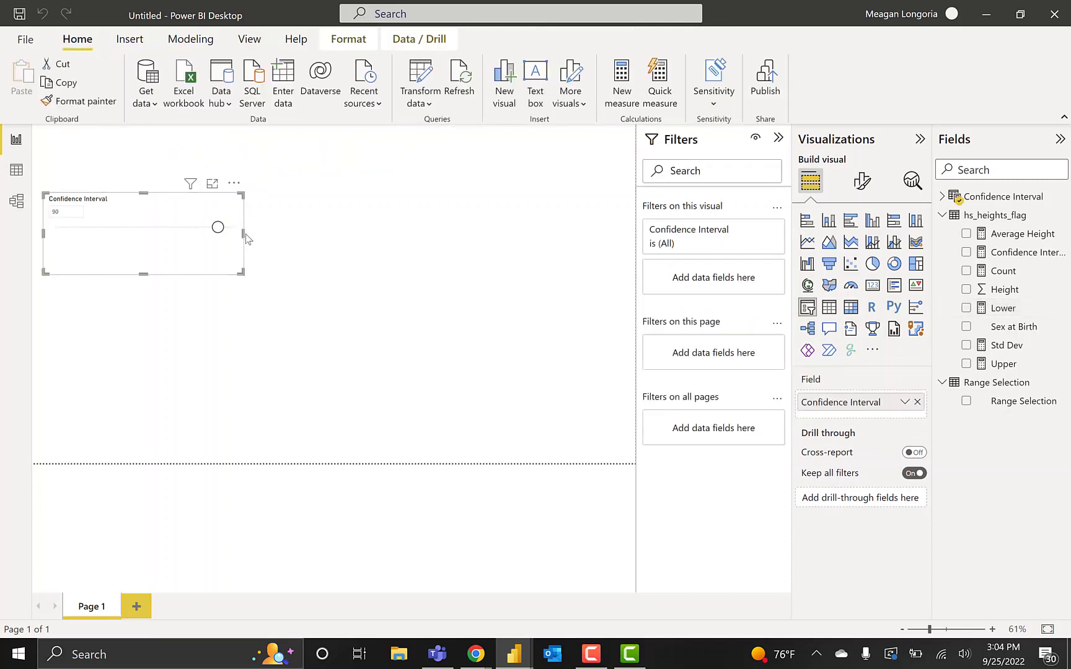
{"action": "left_click_drag", "start_coordinate": [242, 234], "coordinate": [212, 237]}
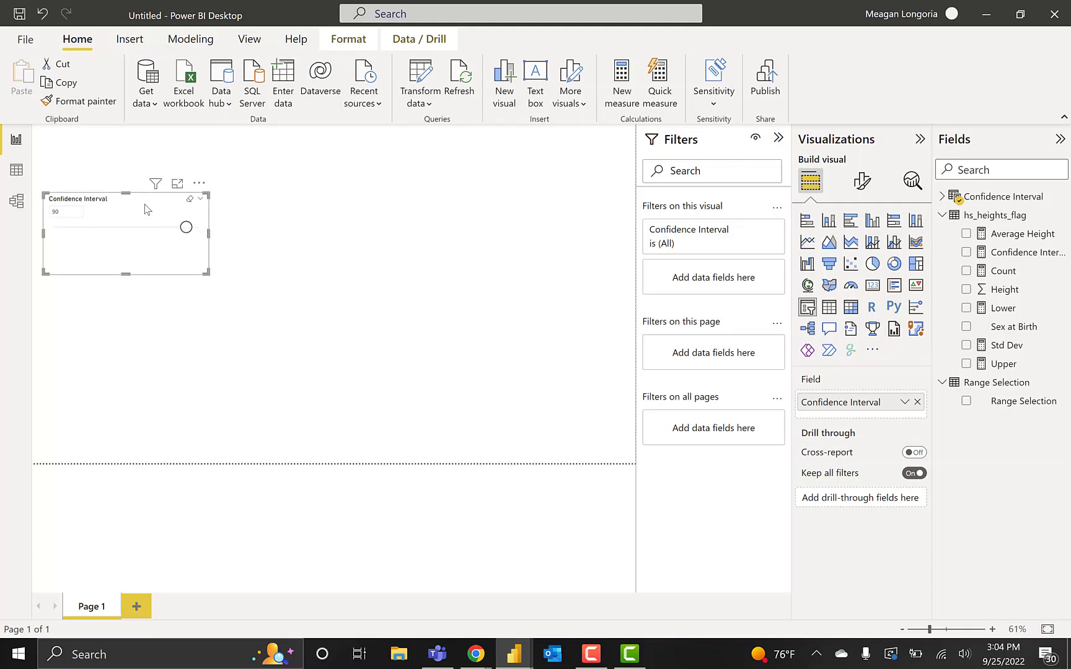
{"action": "key", "text": "Delete"}
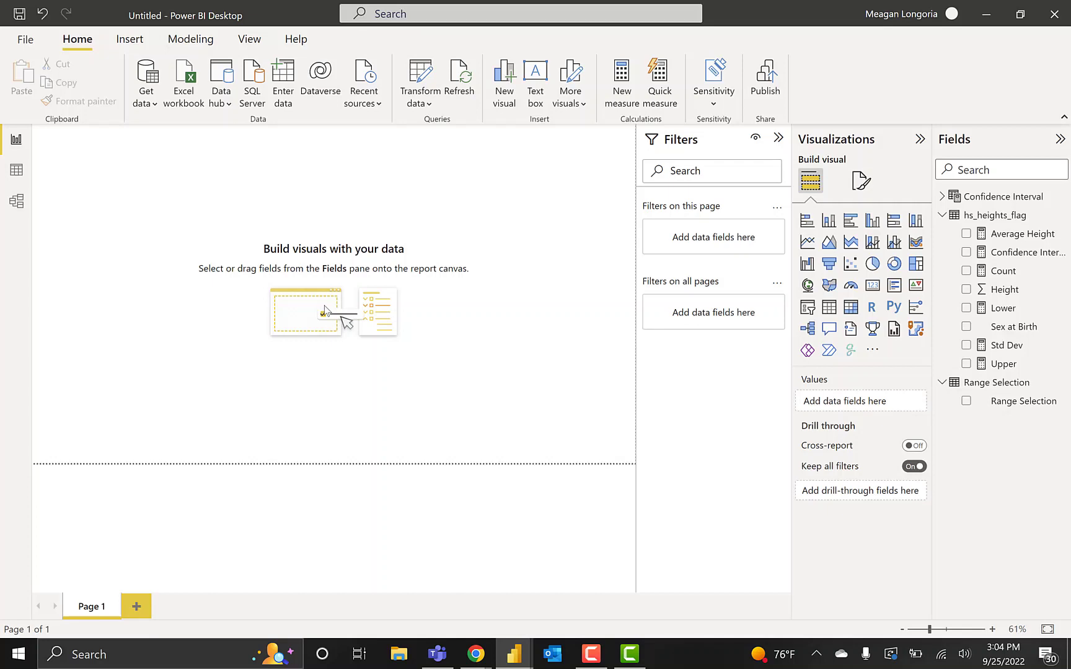
Undo the last deletion on the report page and check the restored slicers and text boxes.
{"action": "key", "text": "ctrl+z"}
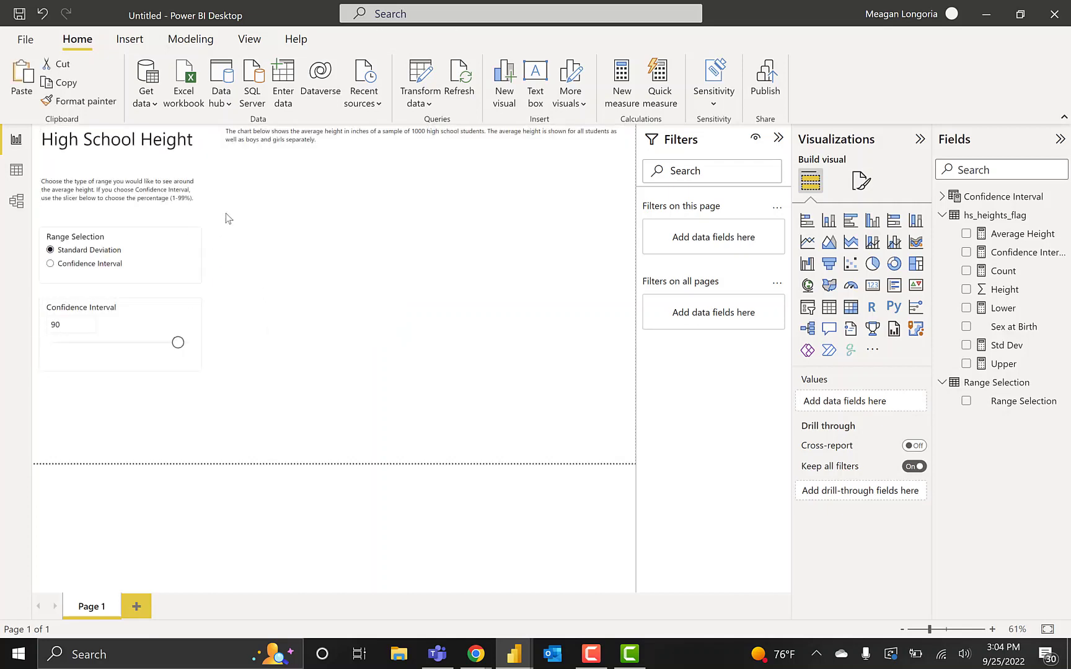
{"action": "left_click", "coordinate": [144, 249]}
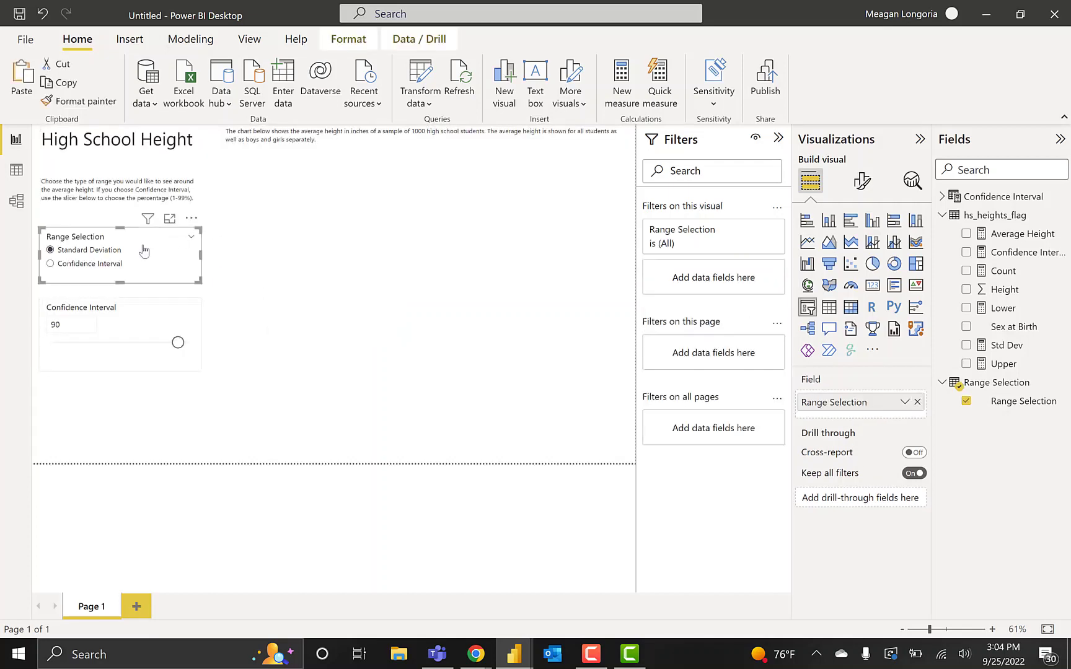
{"action": "left_click", "coordinate": [132, 318]}
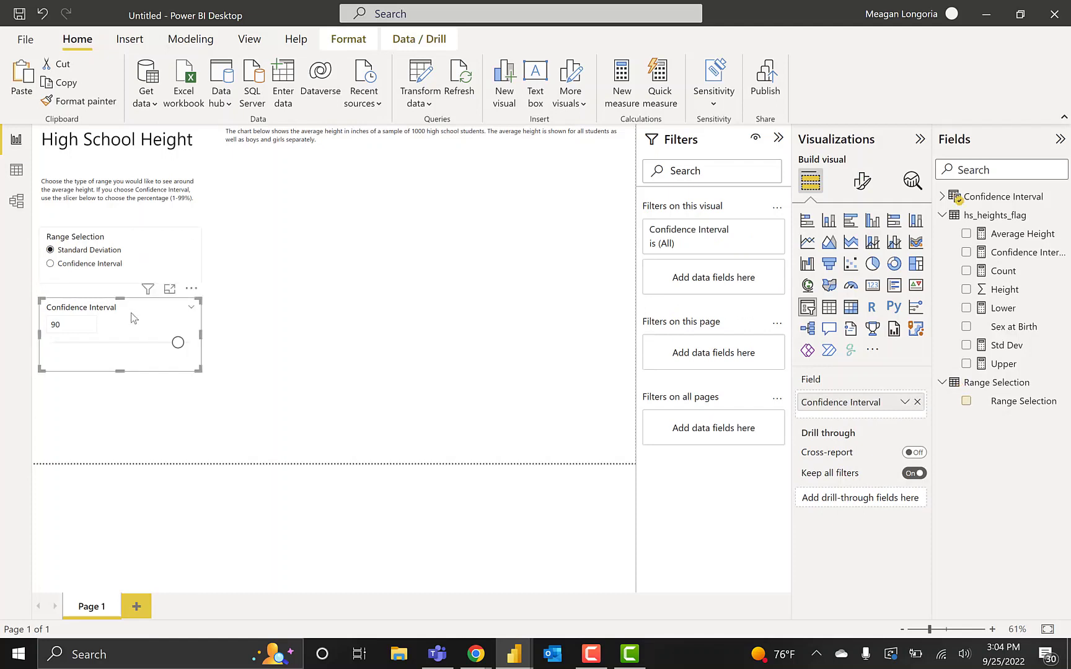
{"action": "left_click", "coordinate": [273, 172]}
{"action": "left_click", "coordinate": [246, 139]}
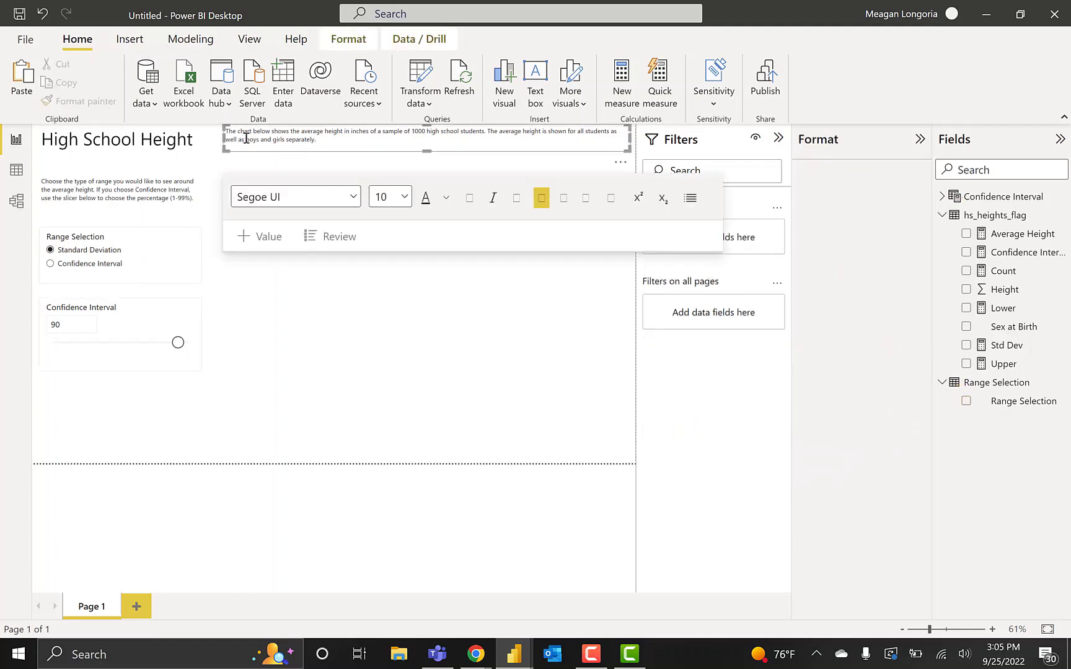
{"action": "left_click", "coordinate": [177, 148]}
{"action": "left_click", "coordinate": [161, 183]}
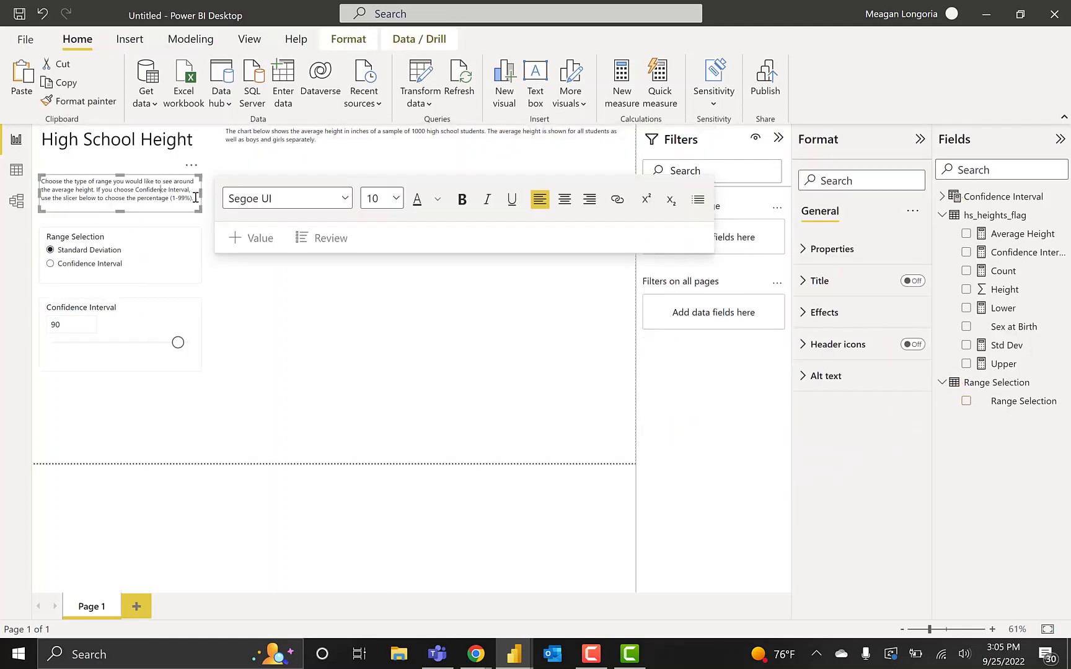
{"action": "left_click", "coordinate": [263, 324]}
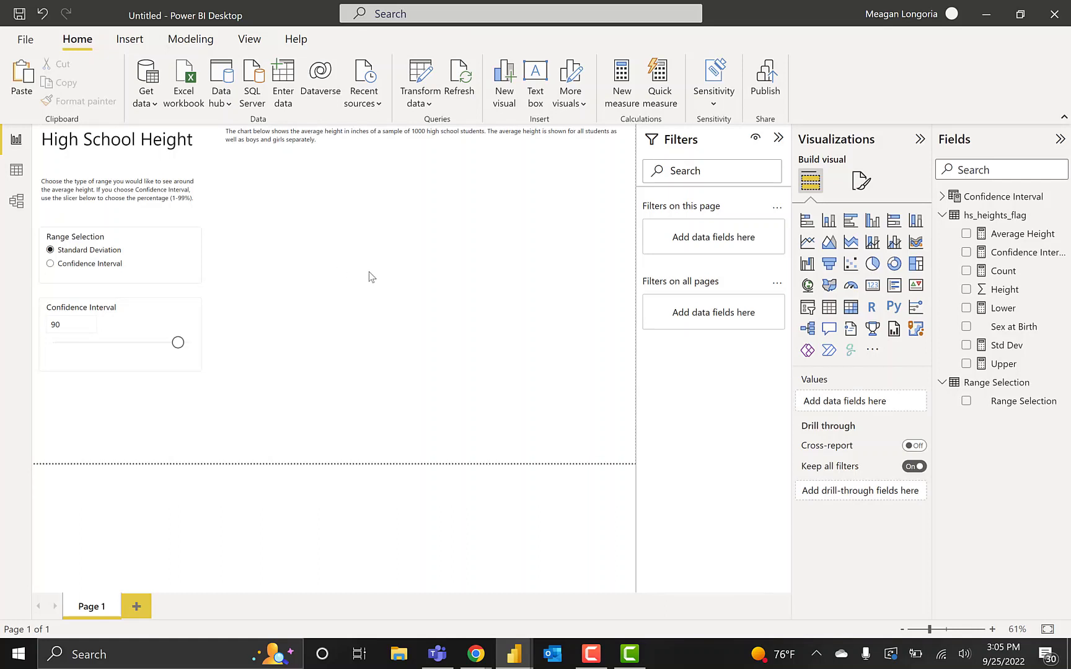
Add an enlarged line chart below the description text with Sex at Birth on the X-axis and Average Height on the Y-axis.
{"action": "left_click", "coordinate": [807, 243]}
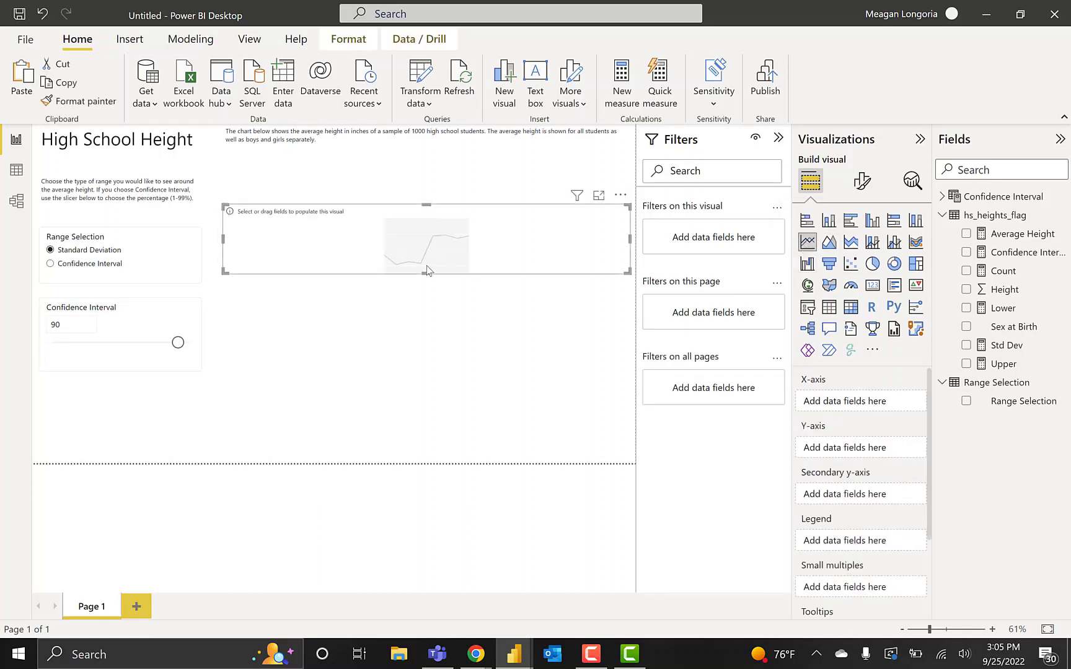
{"action": "left_click_drag", "start_coordinate": [426, 274], "coordinate": [449, 371]}
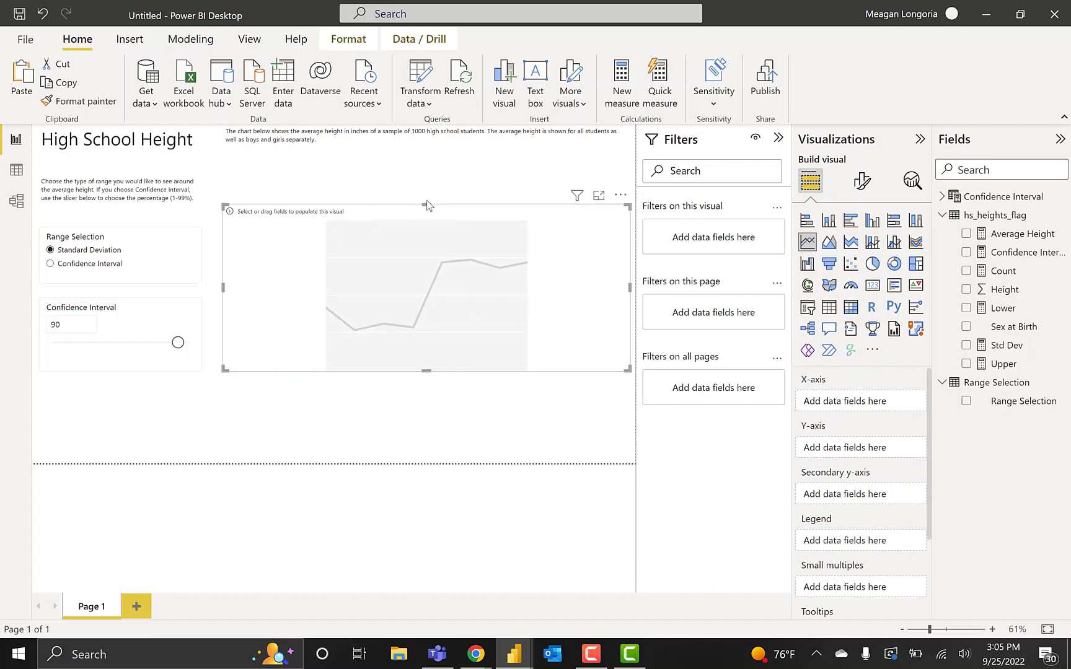
{"action": "left_click_drag", "start_coordinate": [427, 206], "coordinate": [426, 176]}
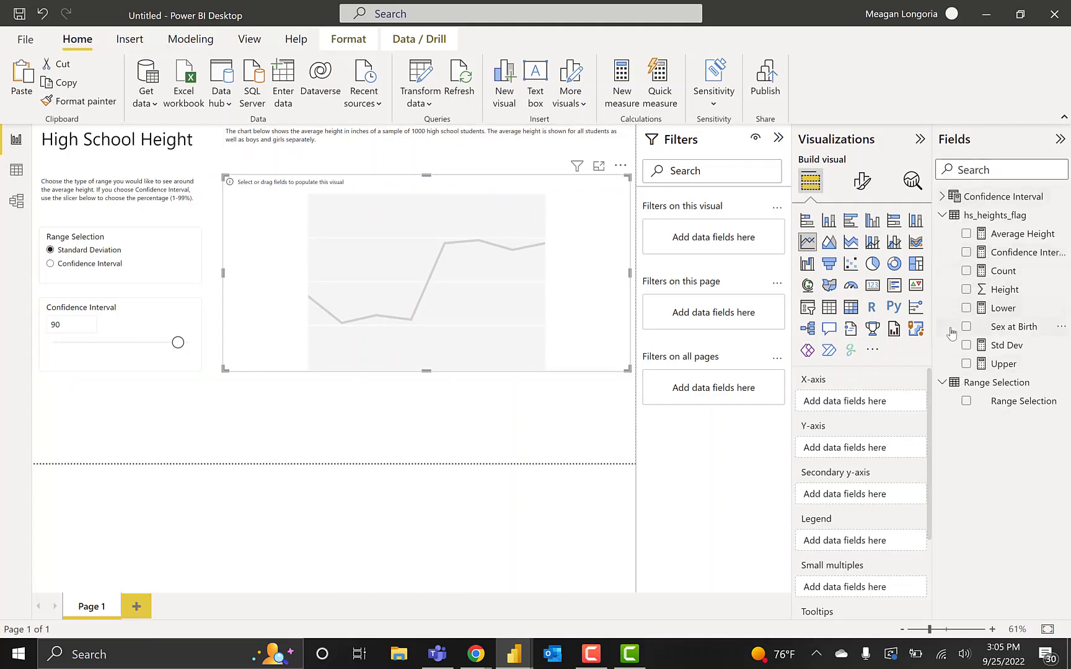
{"action": "left_click_drag", "start_coordinate": [1004, 329], "coordinate": [859, 405]}
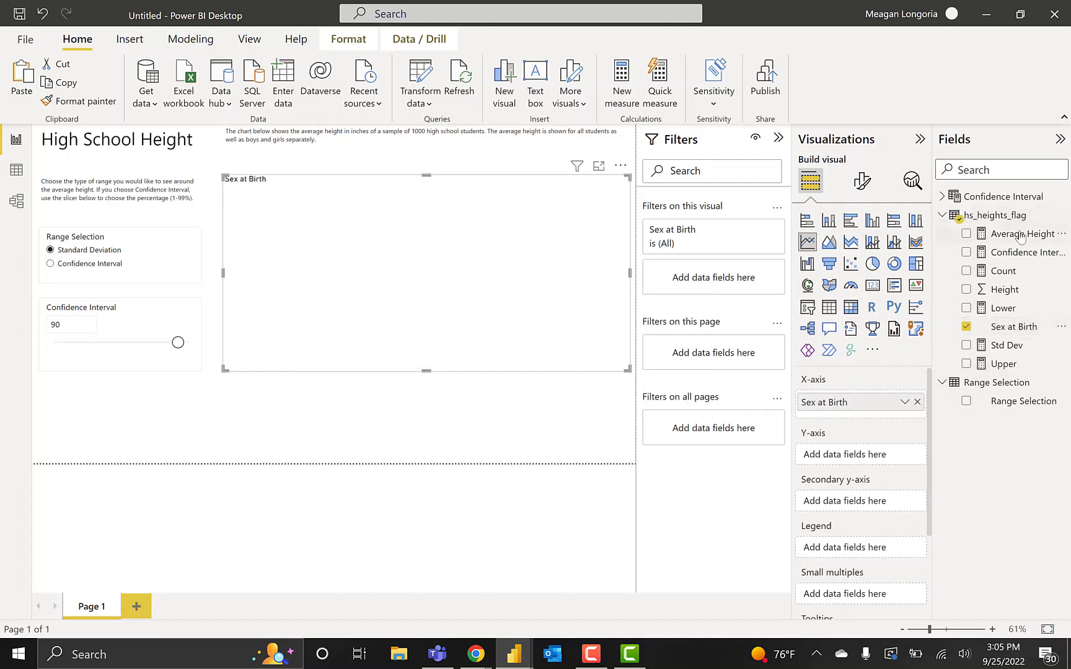
{"action": "left_click_drag", "start_coordinate": [1019, 234], "coordinate": [873, 461]}
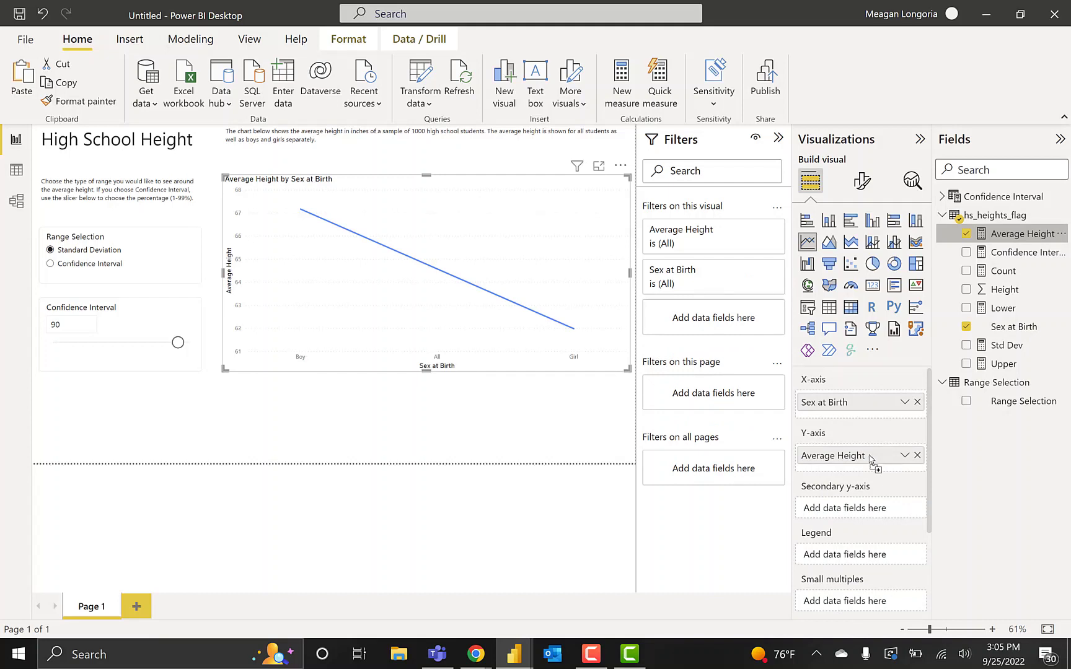
Set the font size of the chart's X-axis values to 13 and turn off the X-axis title.
{"action": "left_click", "coordinate": [861, 182]}
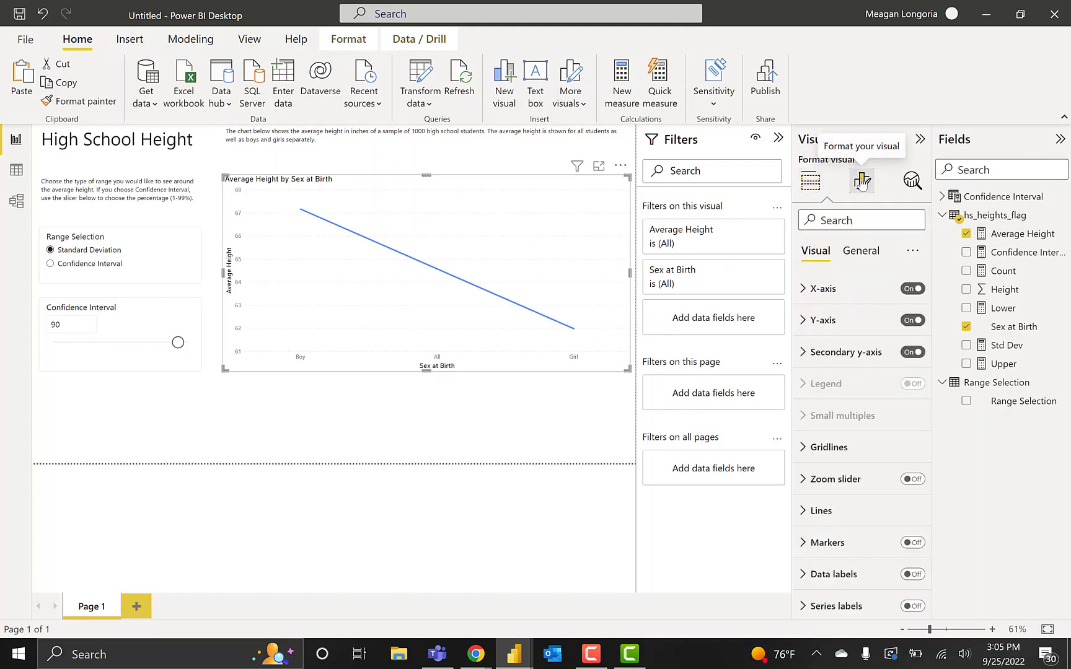
{"action": "left_click", "coordinate": [809, 290]}
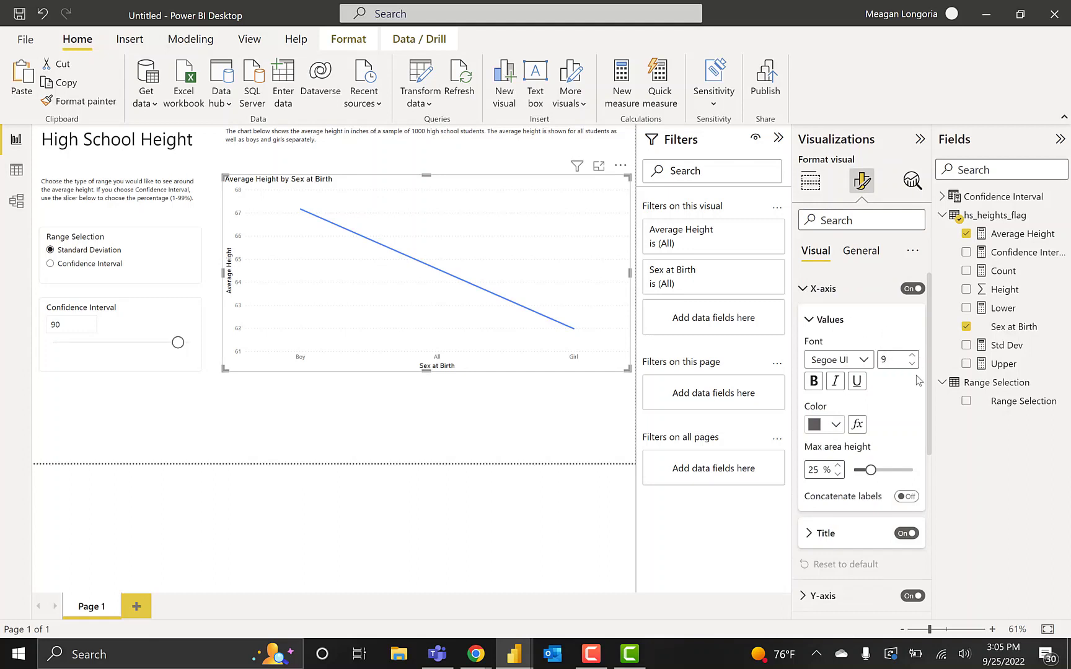
{"action": "left_click", "coordinate": [911, 355]}
{"action": "left_click", "coordinate": [911, 355]}
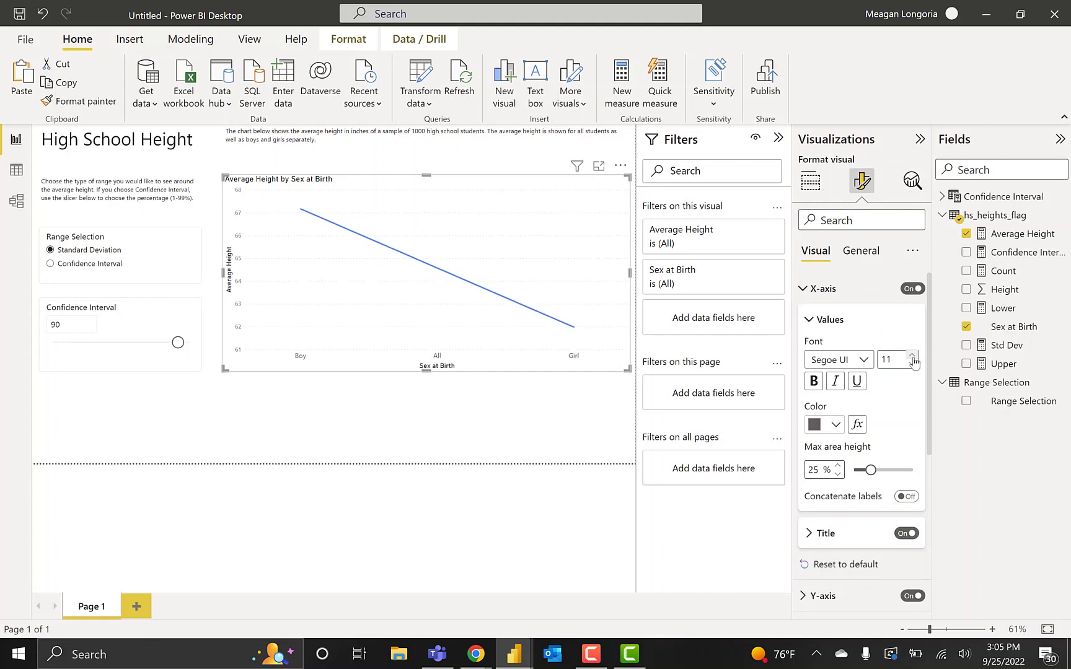
{"action": "left_click", "coordinate": [912, 356]}
{"action": "left_click", "coordinate": [912, 356]}
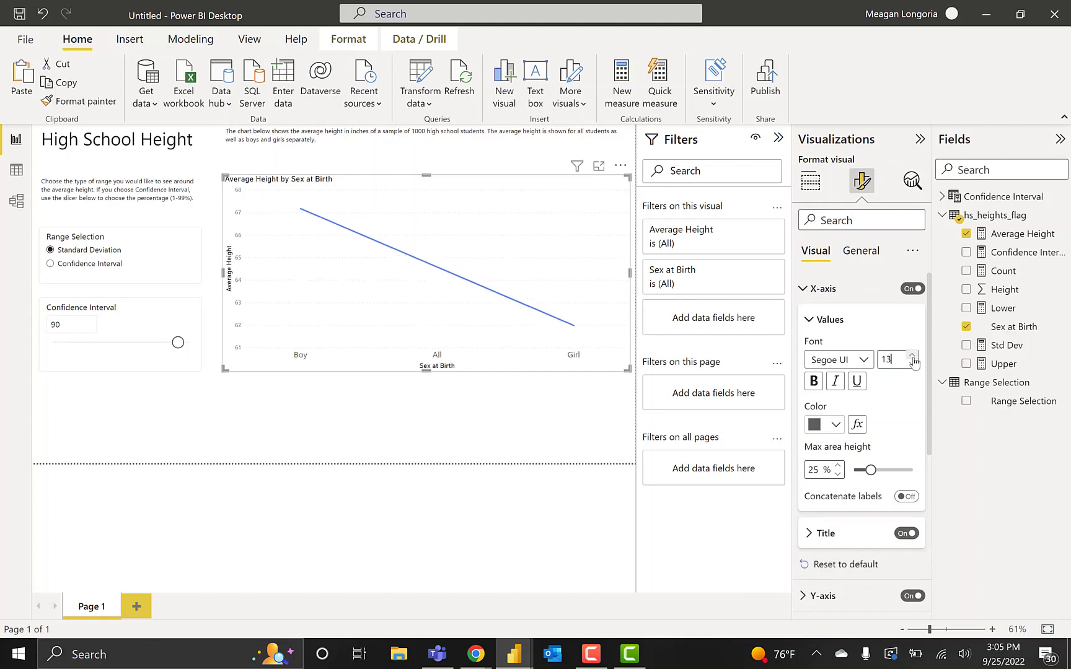
{"action": "left_click", "coordinate": [853, 295]}
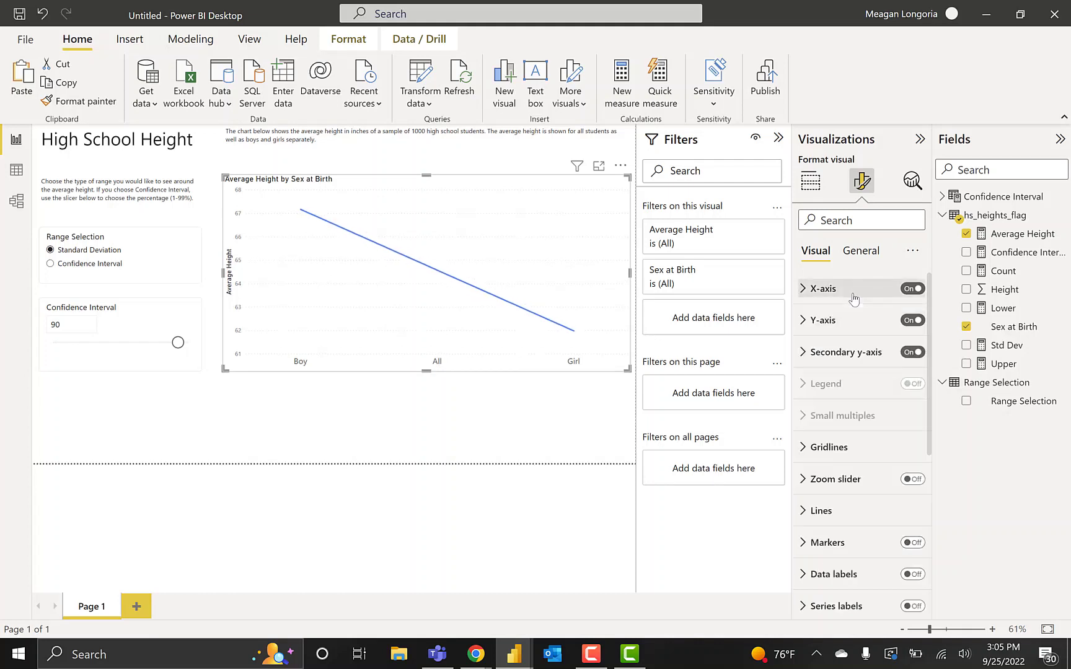
Turn off the chart's Y-axis title and set the font size of the Y-axis values to 12.
{"action": "left_click", "coordinate": [865, 324]}
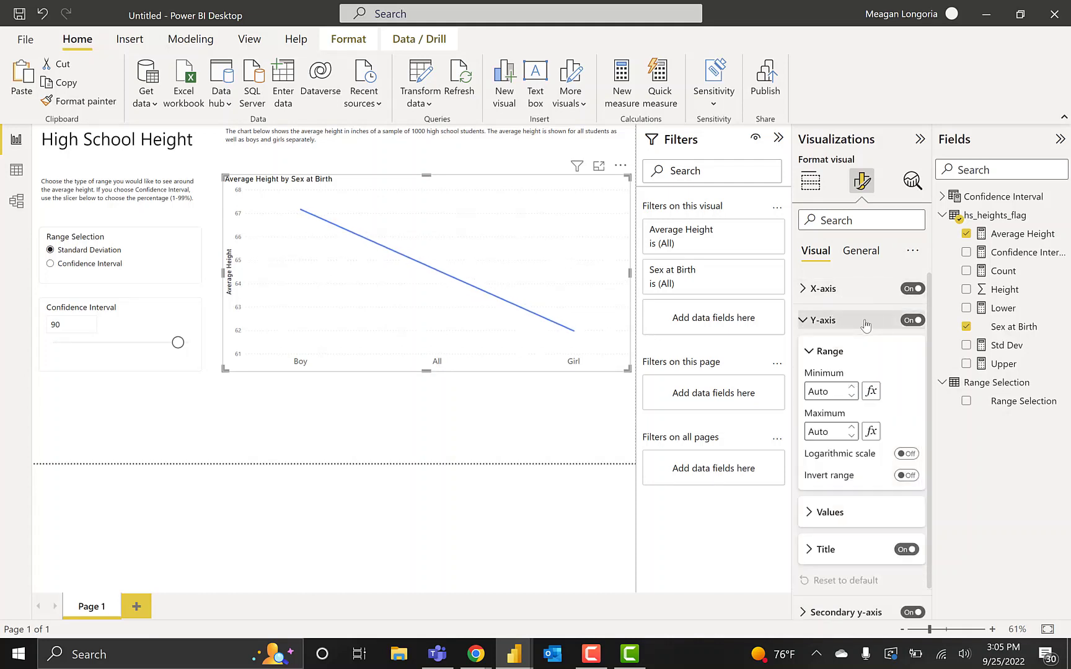
{"action": "left_click", "coordinate": [905, 551]}
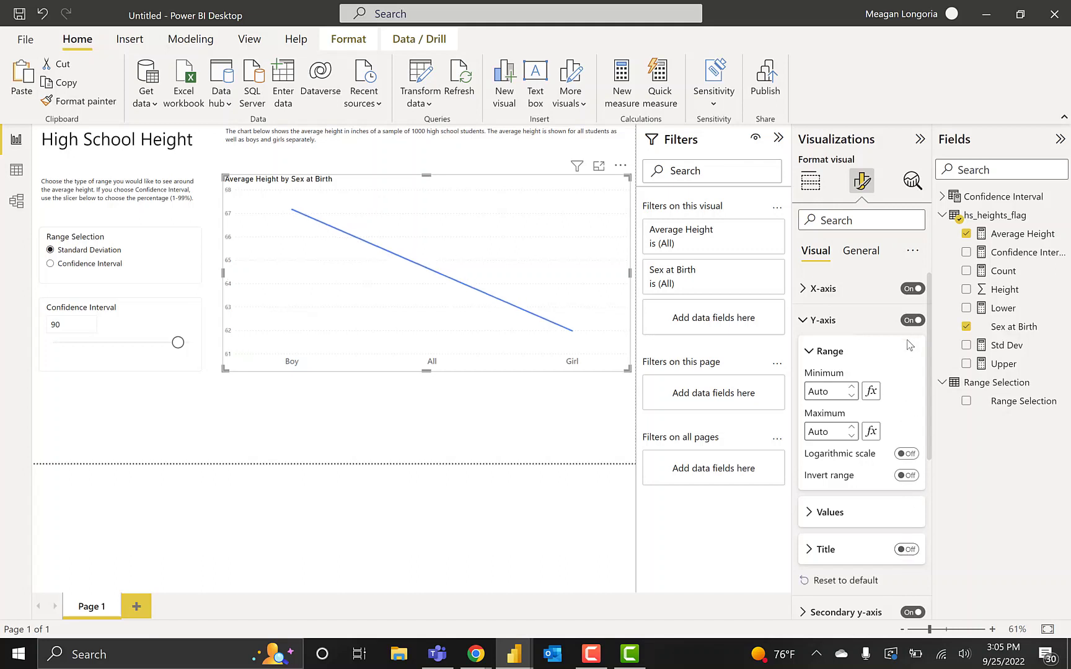
{"action": "left_click", "coordinate": [857, 511]}
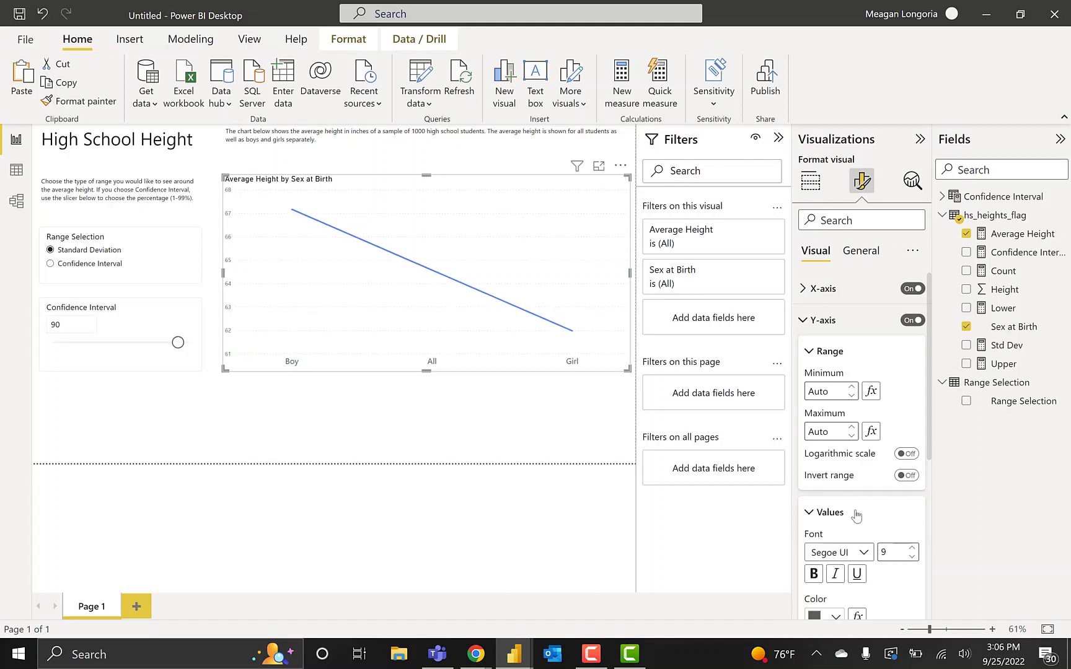
{"action": "left_click", "coordinate": [911, 549]}
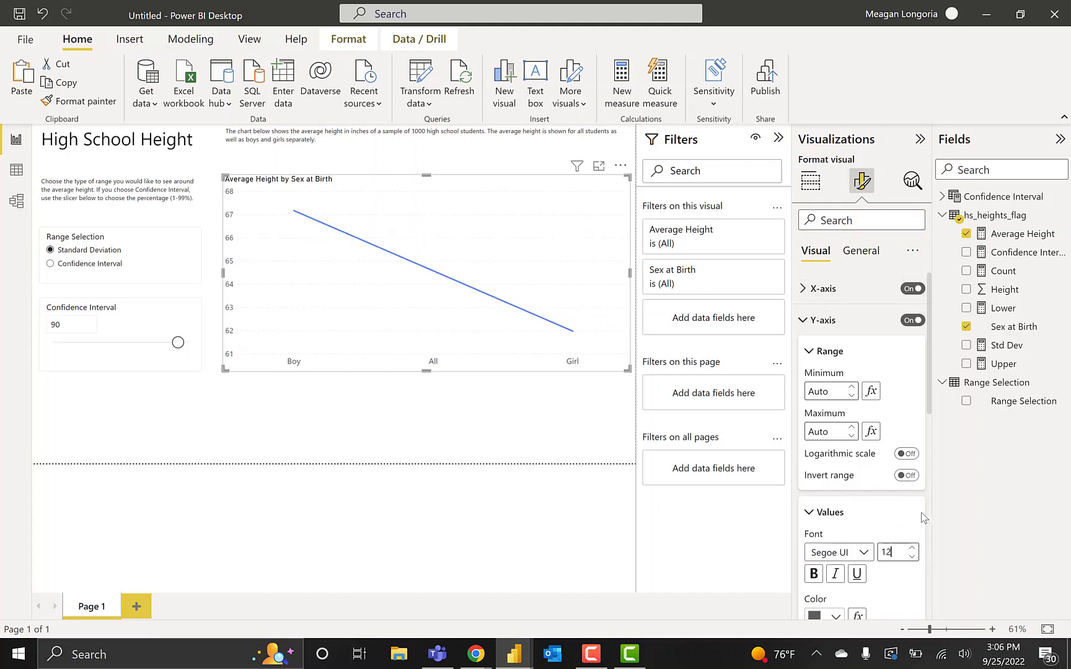
{"action": "left_click", "coordinate": [829, 326]}
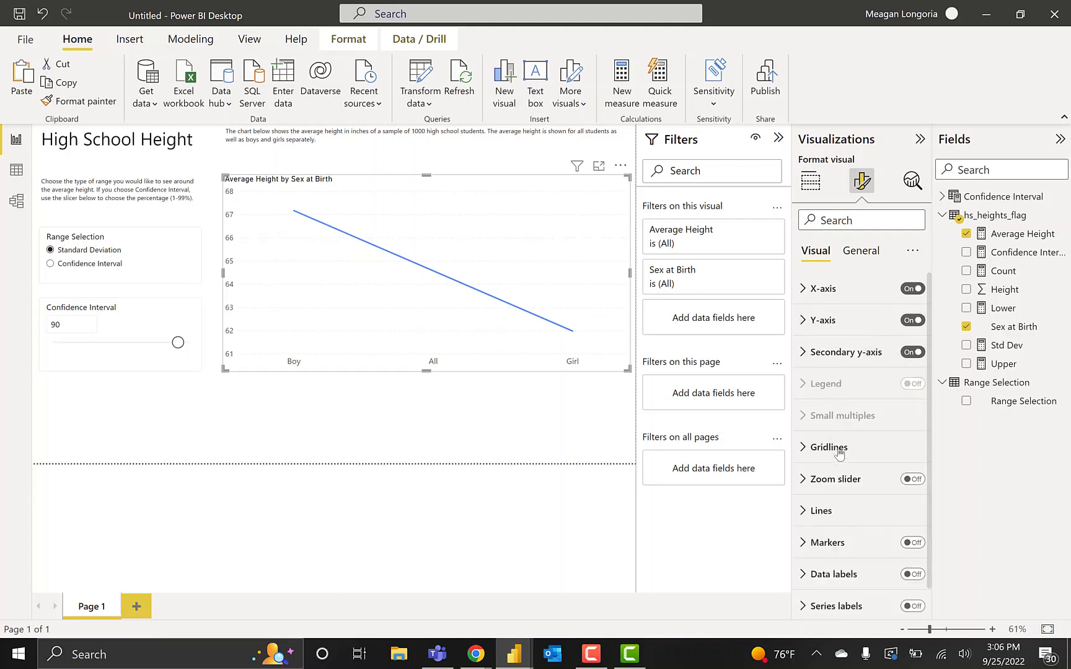
Turn on the chart's markers and set the line stroke width to 0 px so only the points are drawn.
{"action": "scroll", "coordinate": [928, 461], "scroll_direction": "down", "scroll_amount": 1}
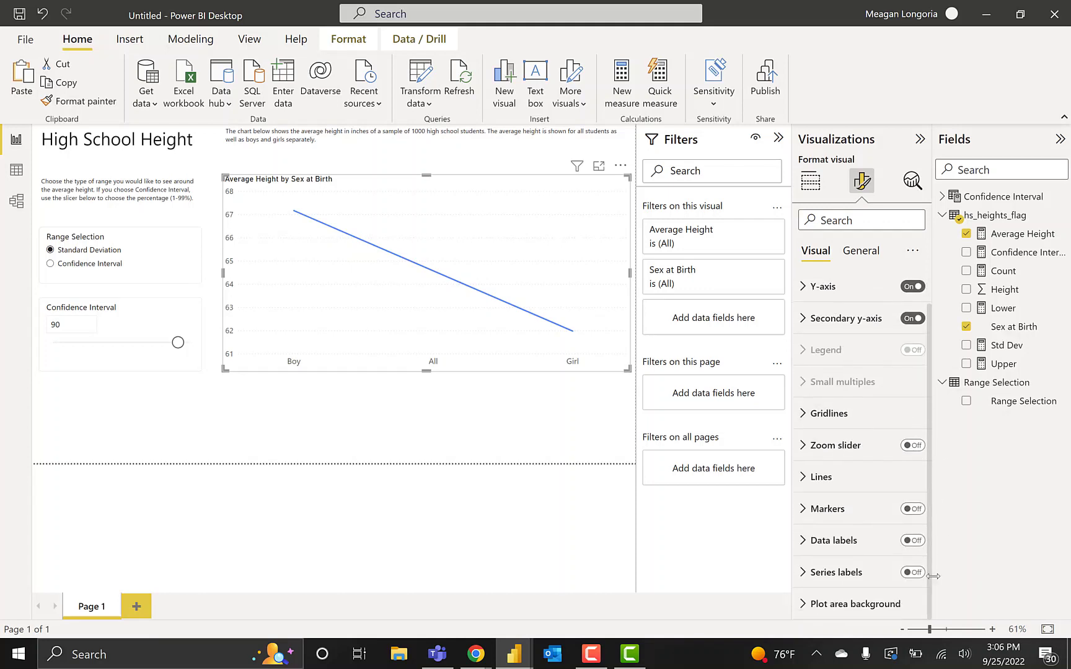
{"action": "left_click", "coordinate": [912, 508]}
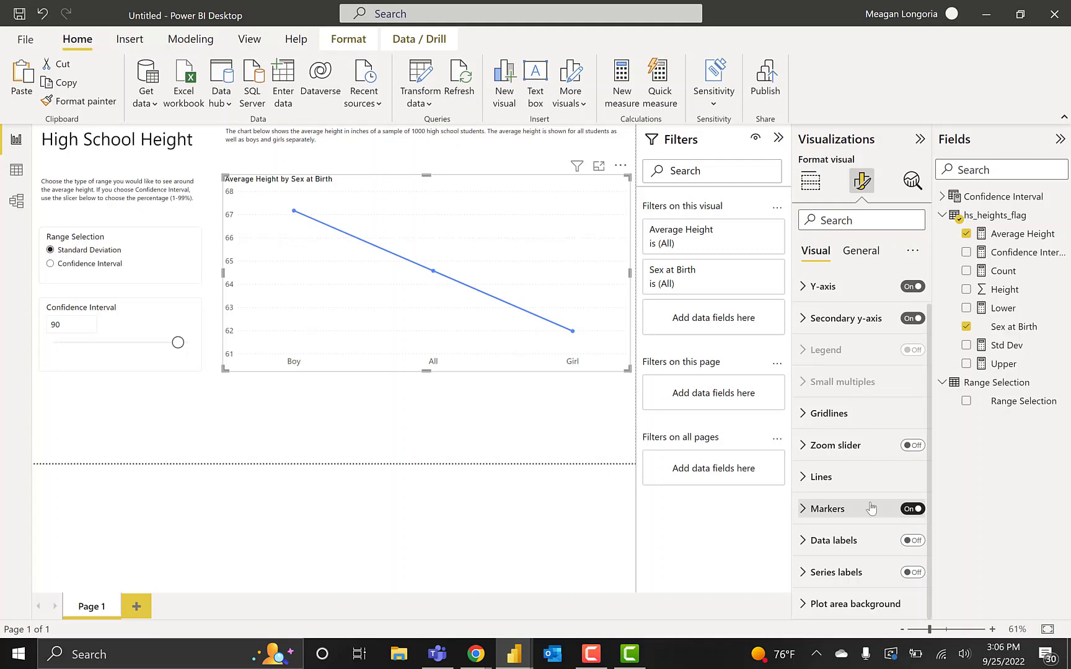
{"action": "left_click", "coordinate": [902, 476]}
{"action": "left_click_drag", "start_coordinate": [928, 426], "coordinate": [930, 558]}
{"action": "left_click", "coordinate": [823, 442]}
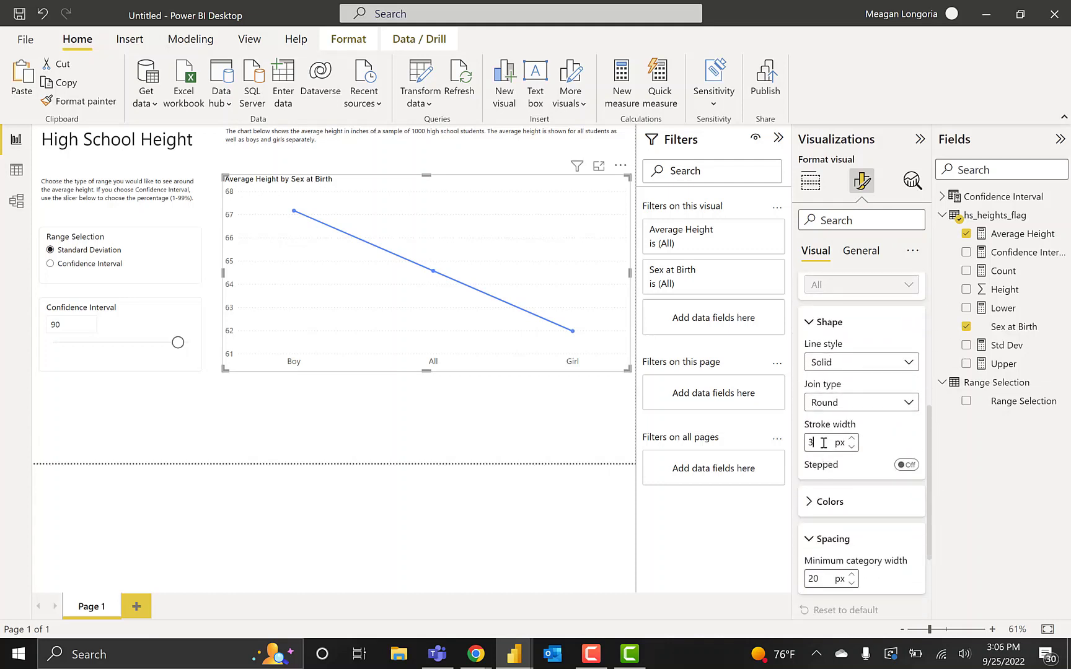
{"action": "key", "text": "BackSpace"}
{"action": "type", "text": "0"}
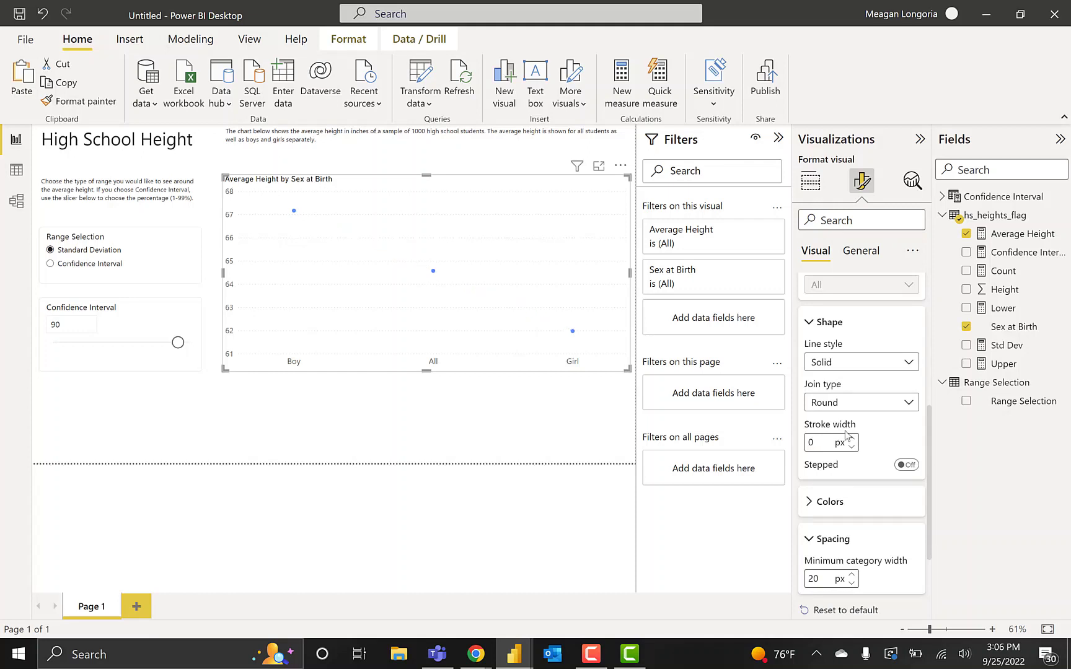
Set the Average Height series color to a darker shade of the theme's navy blue.
{"action": "left_click", "coordinate": [845, 503]}
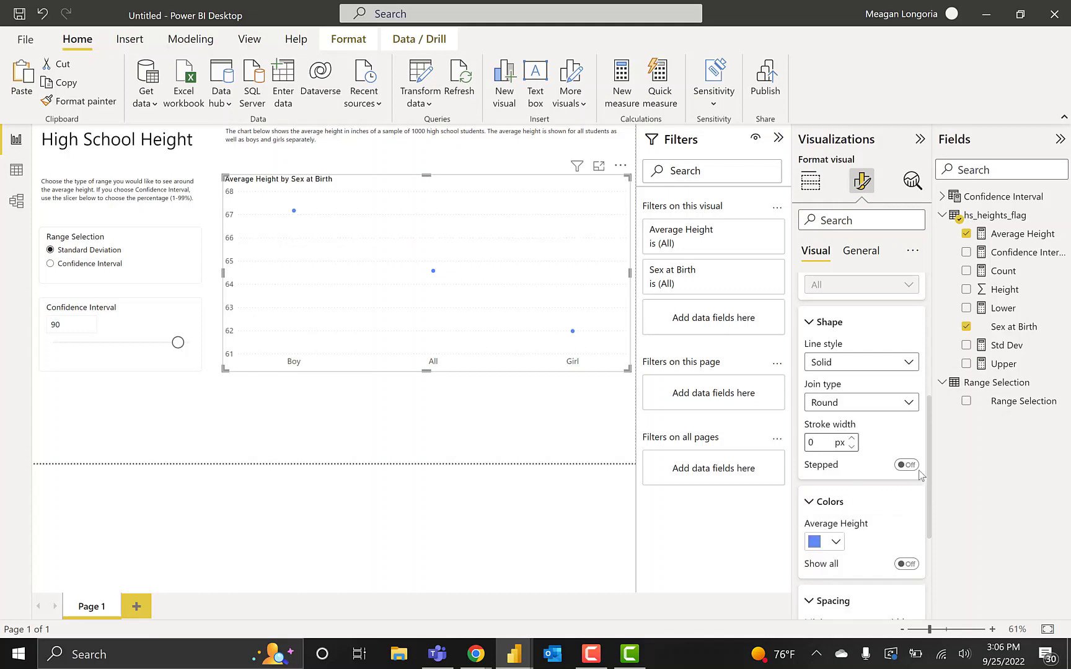
{"action": "scroll", "coordinate": [849, 359], "scroll_direction": "down", "scroll_amount": 5}
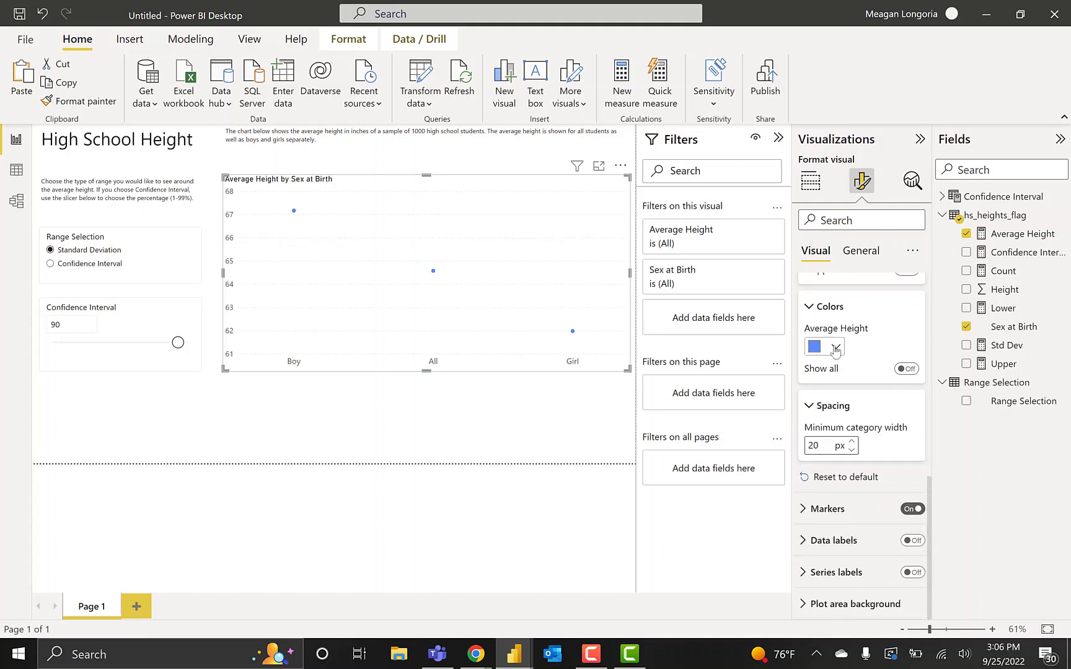
{"action": "left_click", "coordinate": [831, 347]}
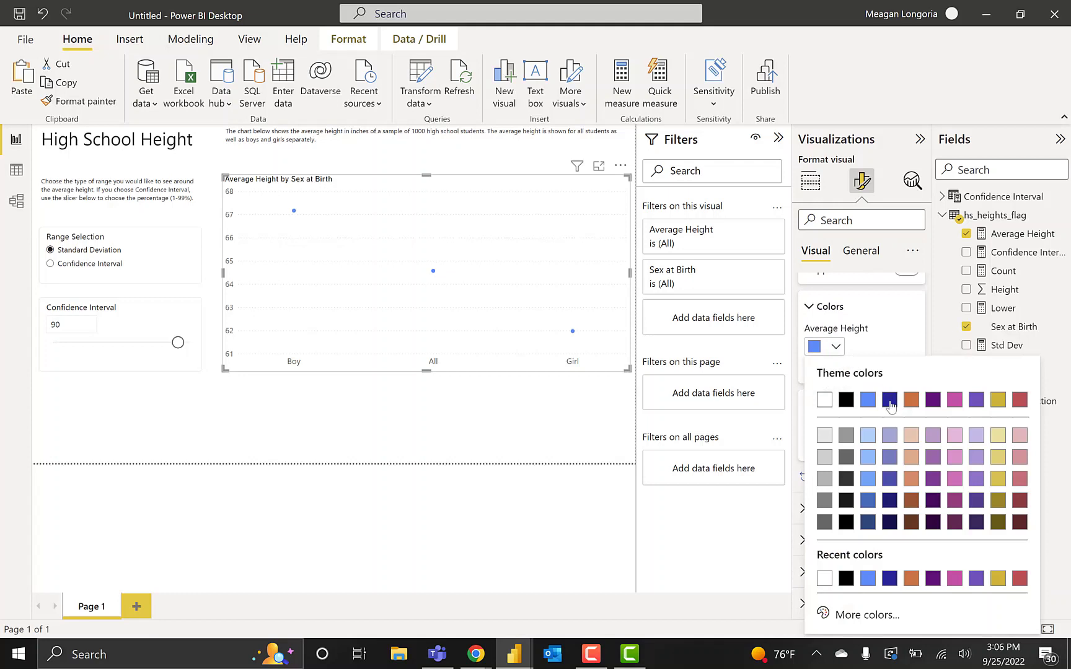
{"action": "left_click", "coordinate": [889, 502]}
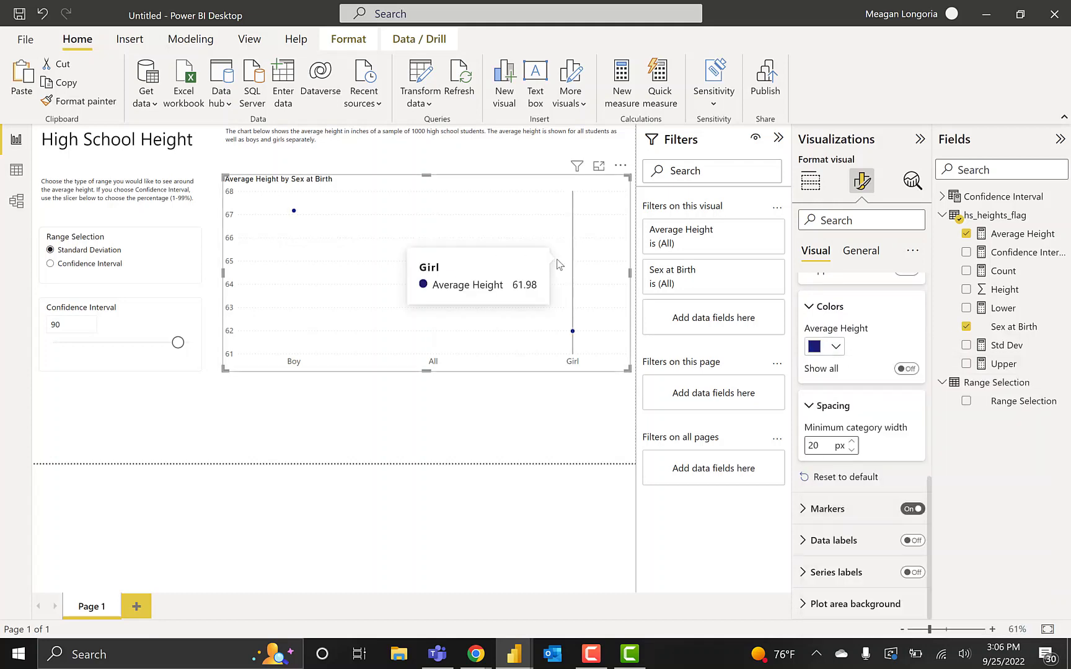
Change the marker type of the chart's data points to a square.
{"action": "left_click", "coordinate": [879, 509]}
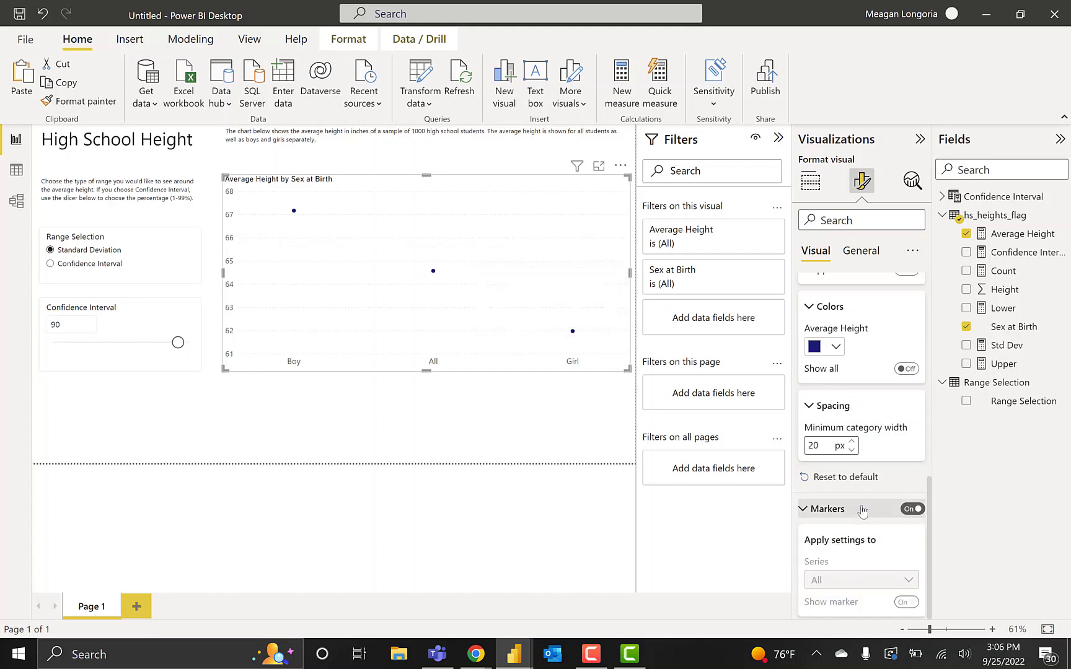
{"action": "scroll", "coordinate": [867, 508], "scroll_direction": "down", "scroll_amount": 2}
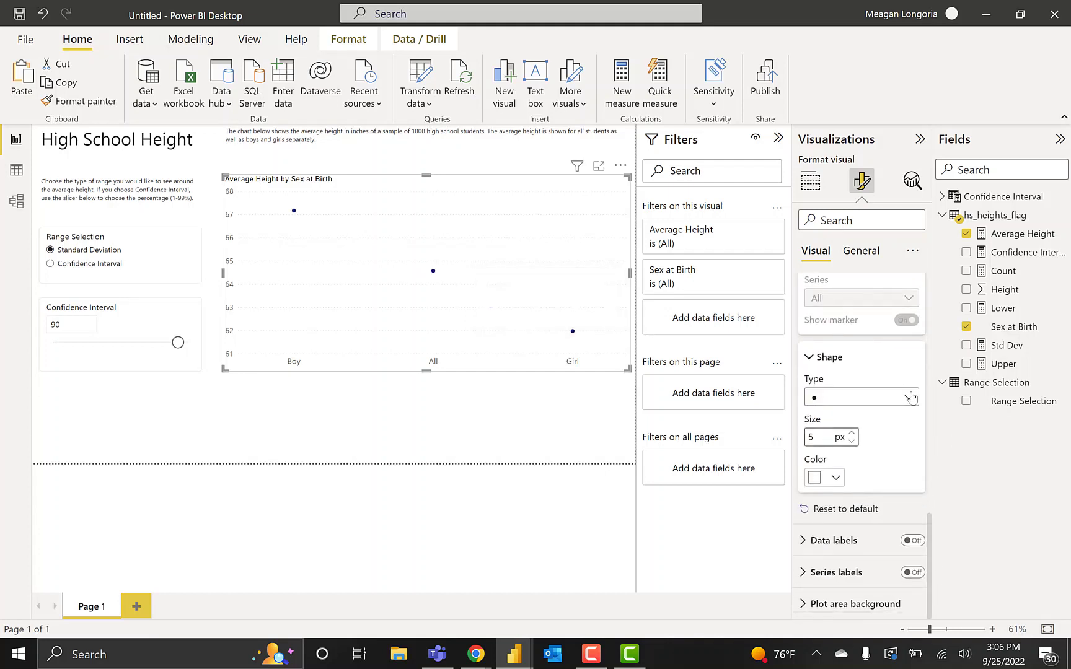
{"action": "left_click", "coordinate": [908, 398]}
{"action": "left_click", "coordinate": [842, 436]}
{"action": "left_click", "coordinate": [819, 437]}
Enable error bars by field for Average Height, with Upper as the upper bound and Lower as the lower bound.
{"action": "scroll", "coordinate": [861, 540], "scroll_direction": "up", "scroll_amount": 5}
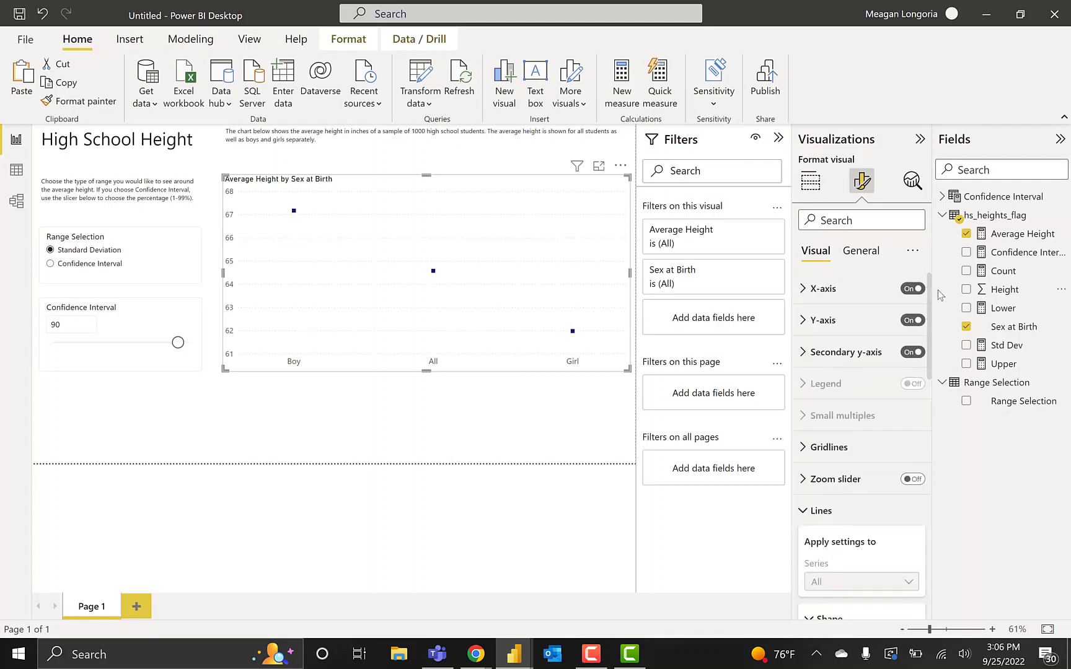
{"action": "left_click", "coordinate": [914, 189]}
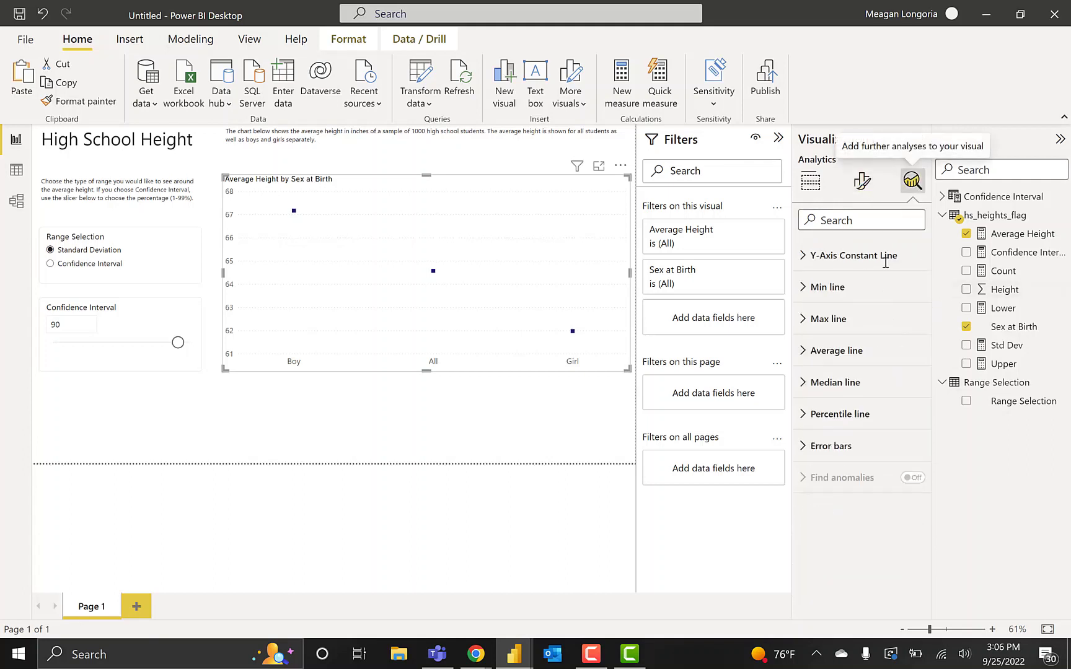
{"action": "left_click", "coordinate": [841, 448]}
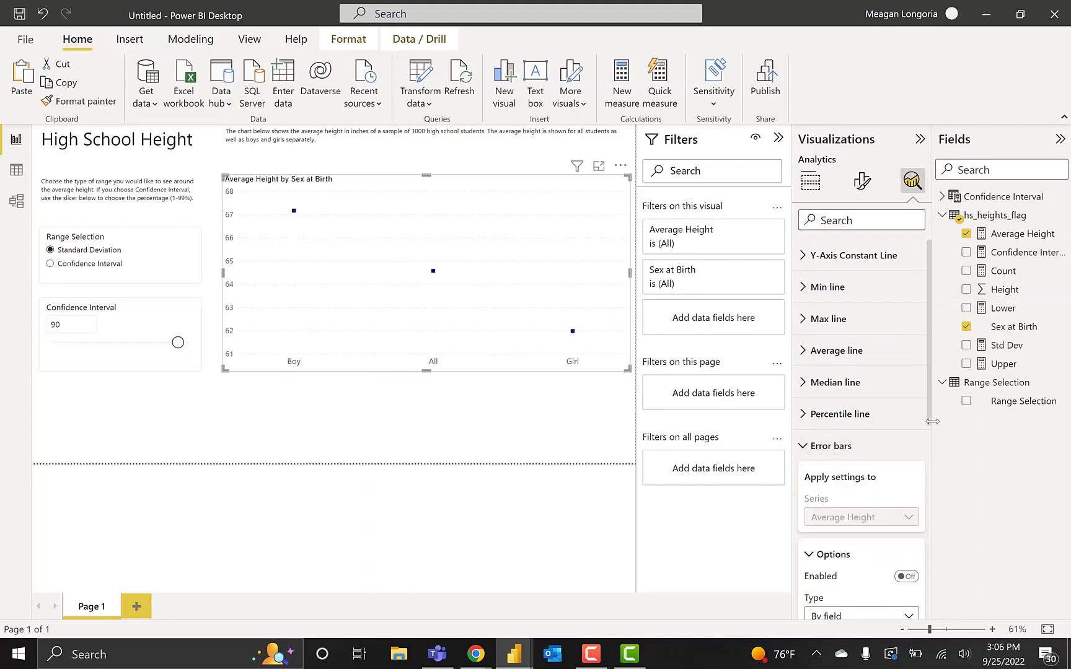
{"action": "left_click_drag", "start_coordinate": [932, 418], "coordinate": [947, 552]}
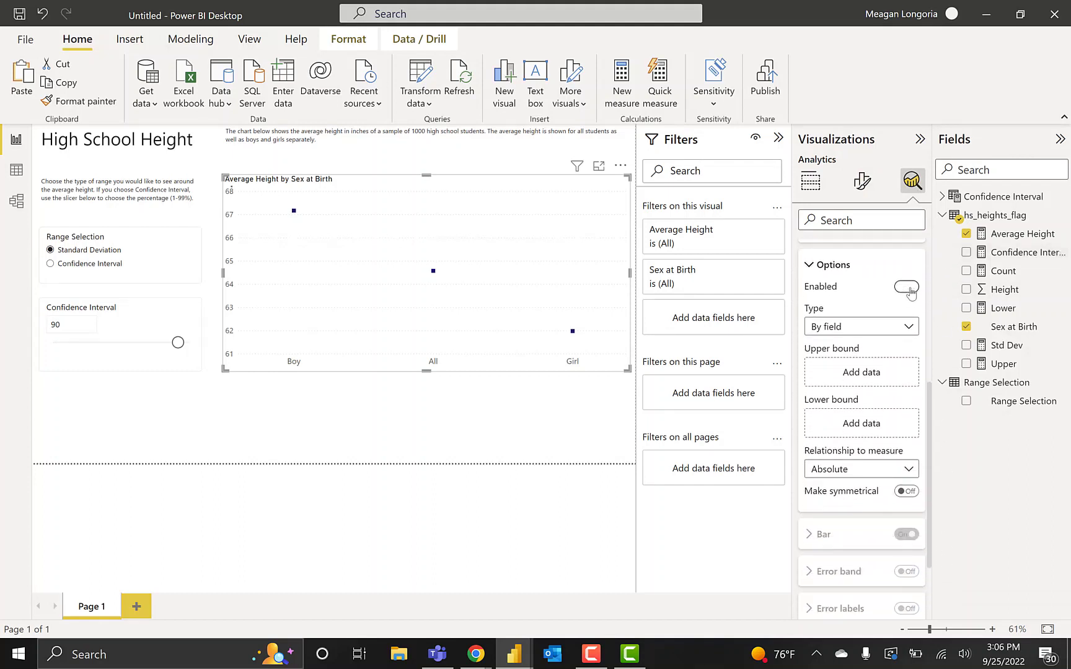
{"action": "left_click", "coordinate": [908, 288]}
{"action": "left_click", "coordinate": [897, 326]}
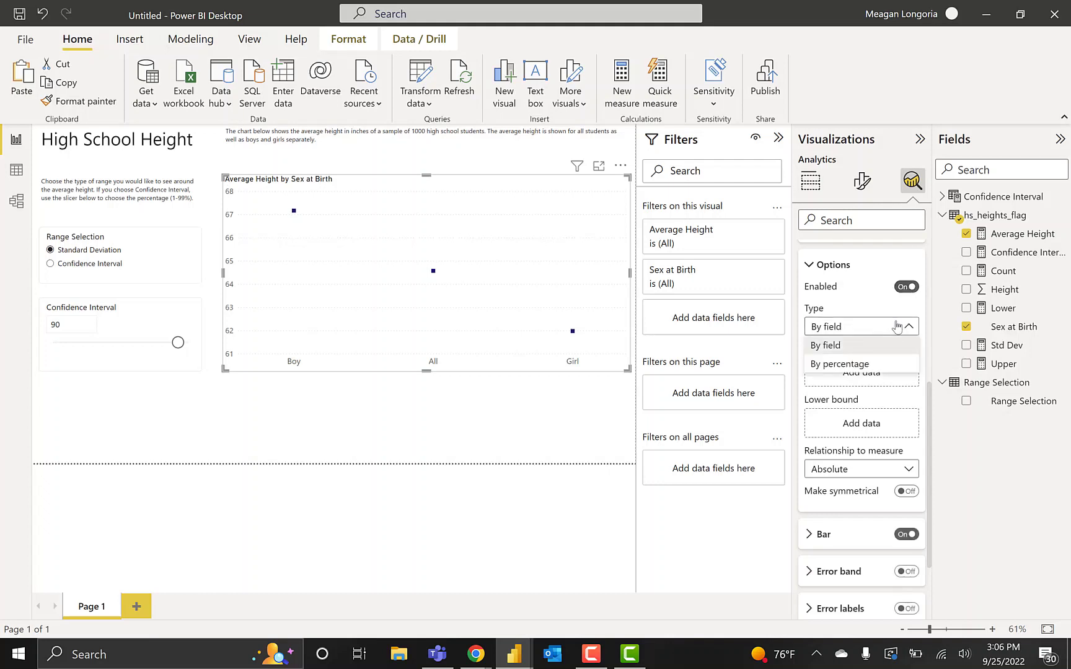
{"action": "left_click", "coordinate": [897, 326]}
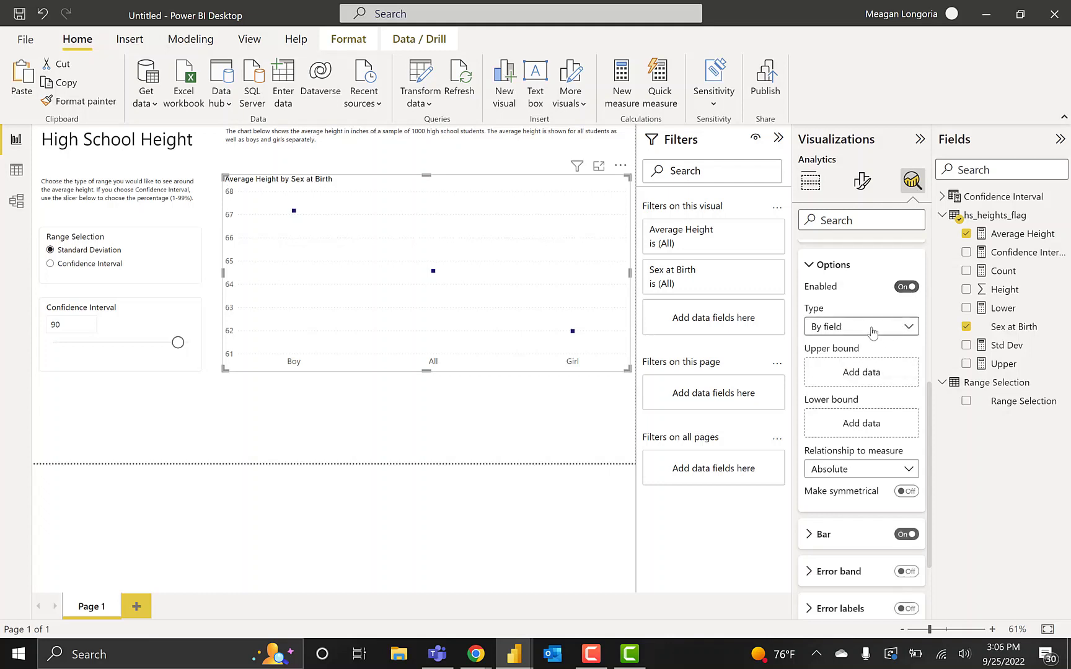
{"action": "left_click_drag", "start_coordinate": [1010, 370], "coordinate": [838, 382]}
{"action": "left_click_drag", "start_coordinate": [999, 310], "coordinate": [877, 430]}
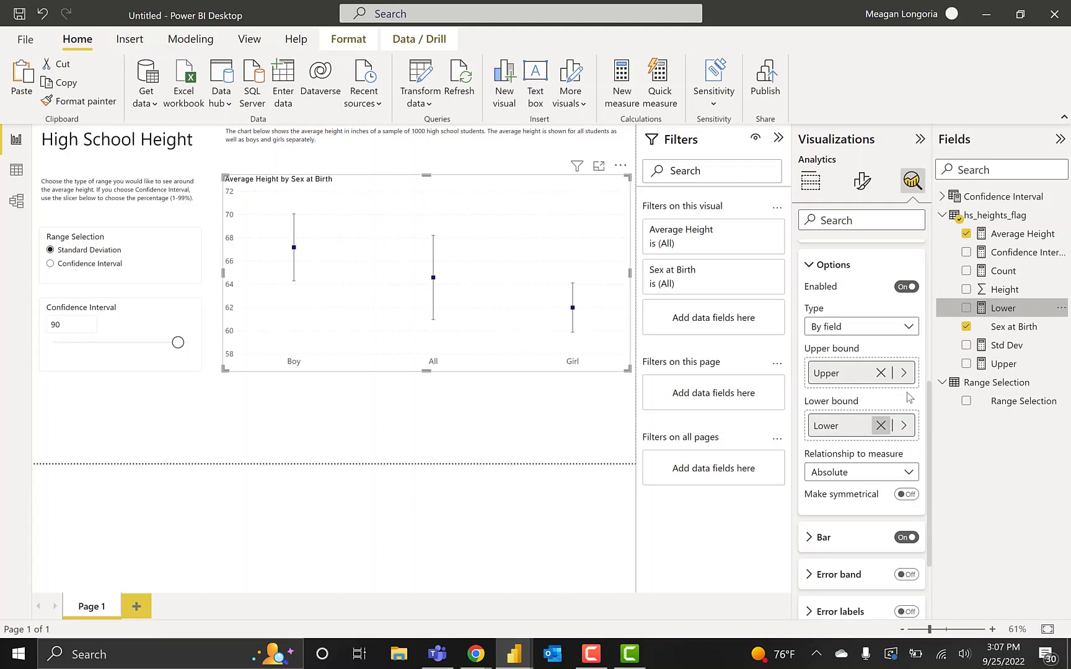
Set the error bars' width to 1 and their marker size to 7.
{"action": "scroll", "coordinate": [923, 433], "scroll_direction": "down", "scroll_amount": 3}
{"action": "scroll", "coordinate": [836, 452], "scroll_direction": "down", "scroll_amount": 1}
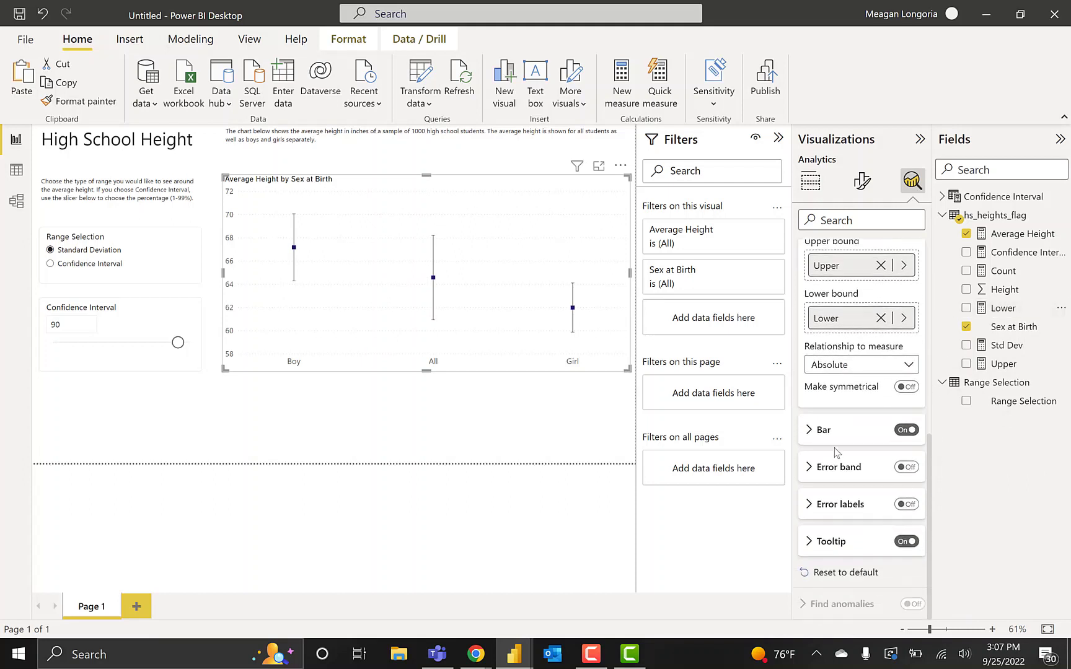
{"action": "left_click", "coordinate": [824, 429]}
{"action": "left_click_drag", "start_coordinate": [932, 444], "coordinate": [940, 510]}
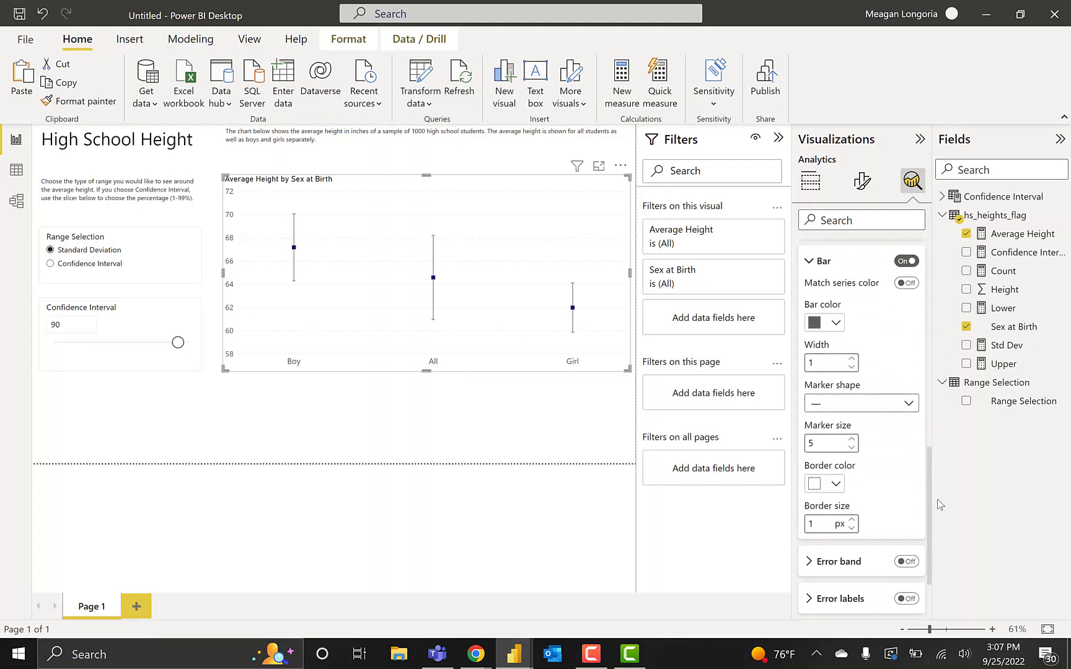
{"action": "left_click", "coordinate": [851, 358]}
{"action": "left_click", "coordinate": [851, 358]}
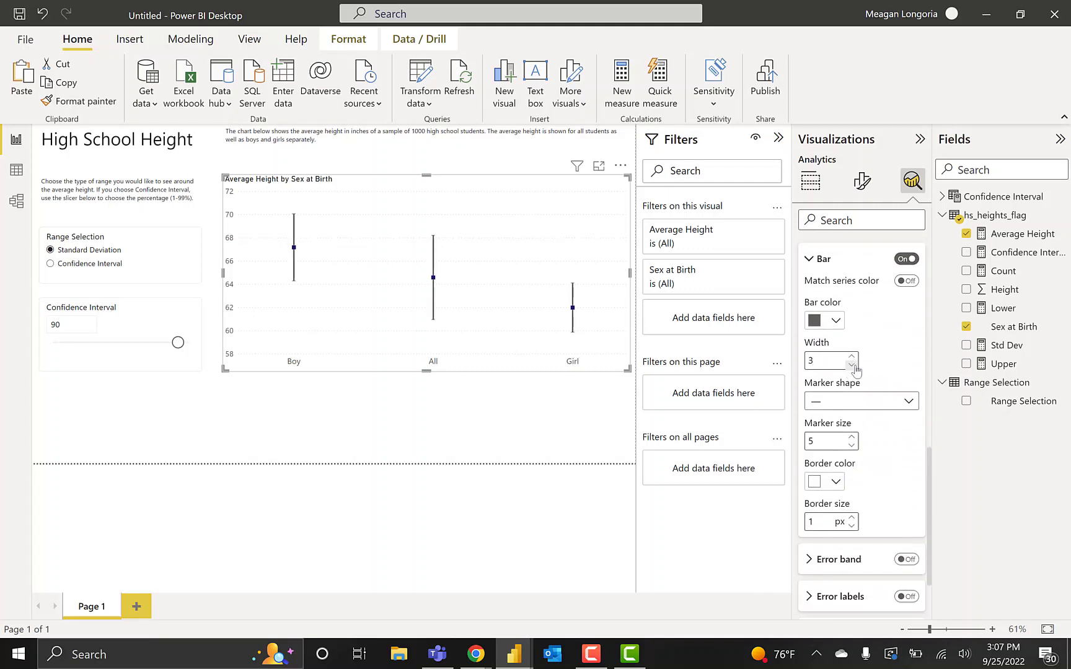
{"action": "left_click", "coordinate": [852, 365]}
{"action": "left_click", "coordinate": [868, 403]}
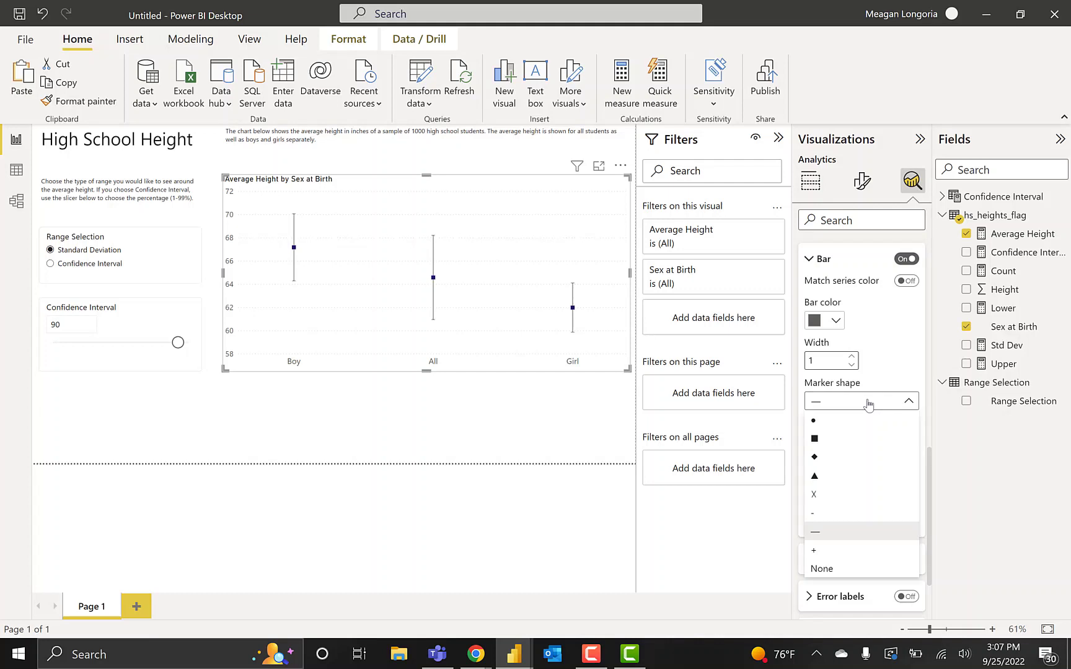
{"action": "left_click", "coordinate": [867, 403]}
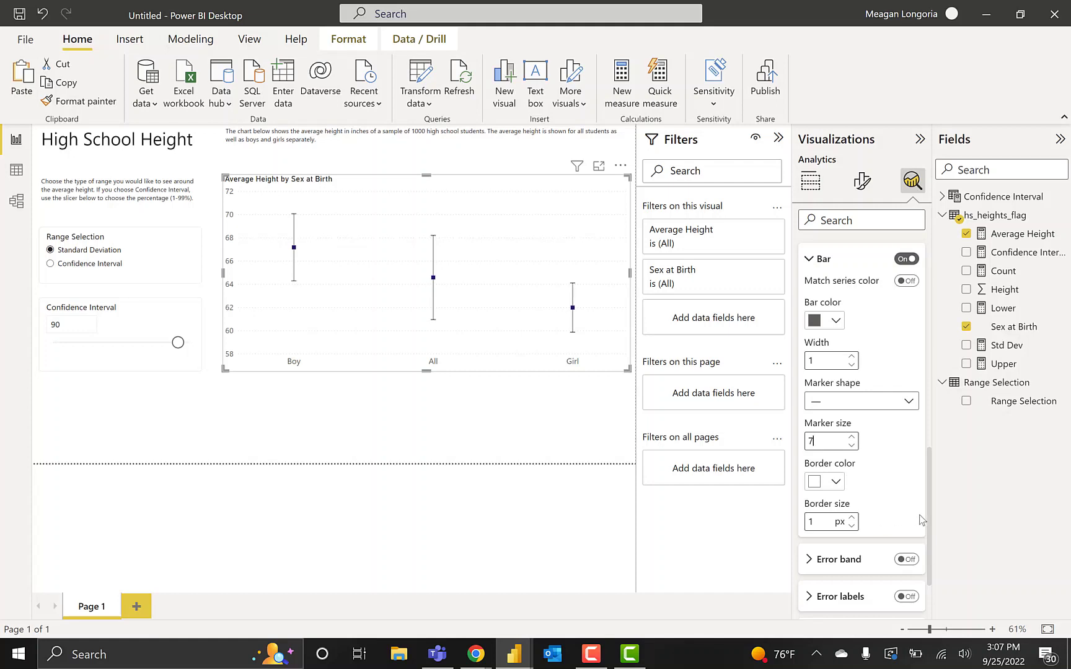
Turn on the error labels and set their font size to 11.
{"action": "left_click", "coordinate": [905, 596]}
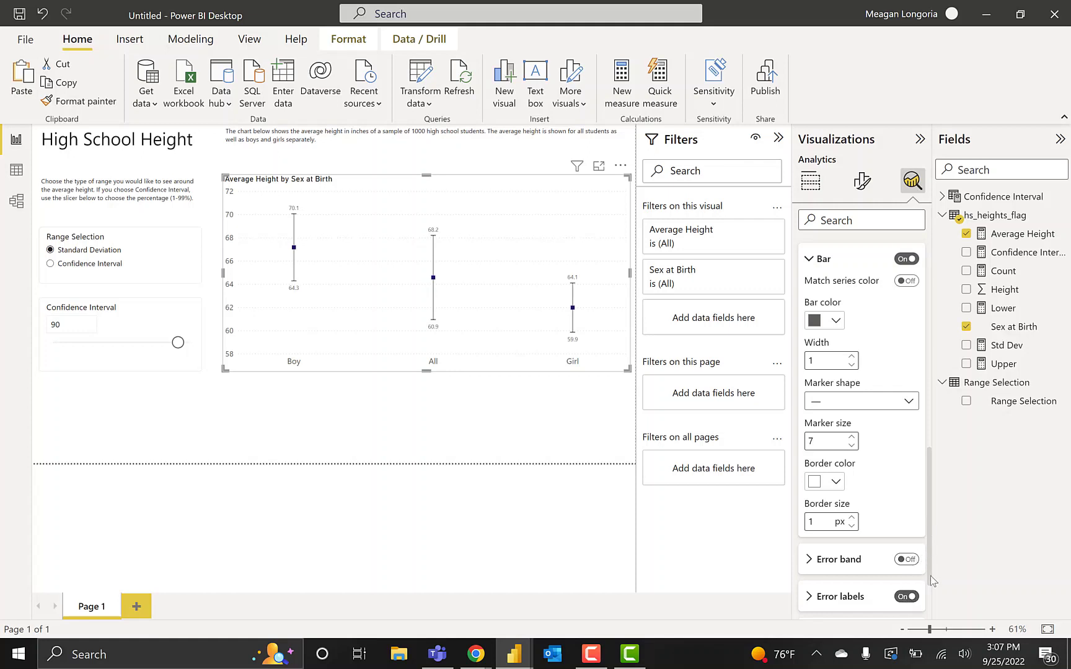
{"action": "scroll", "coordinate": [931, 585], "scroll_direction": "down", "scroll_amount": 2}
{"action": "left_click", "coordinate": [831, 516]}
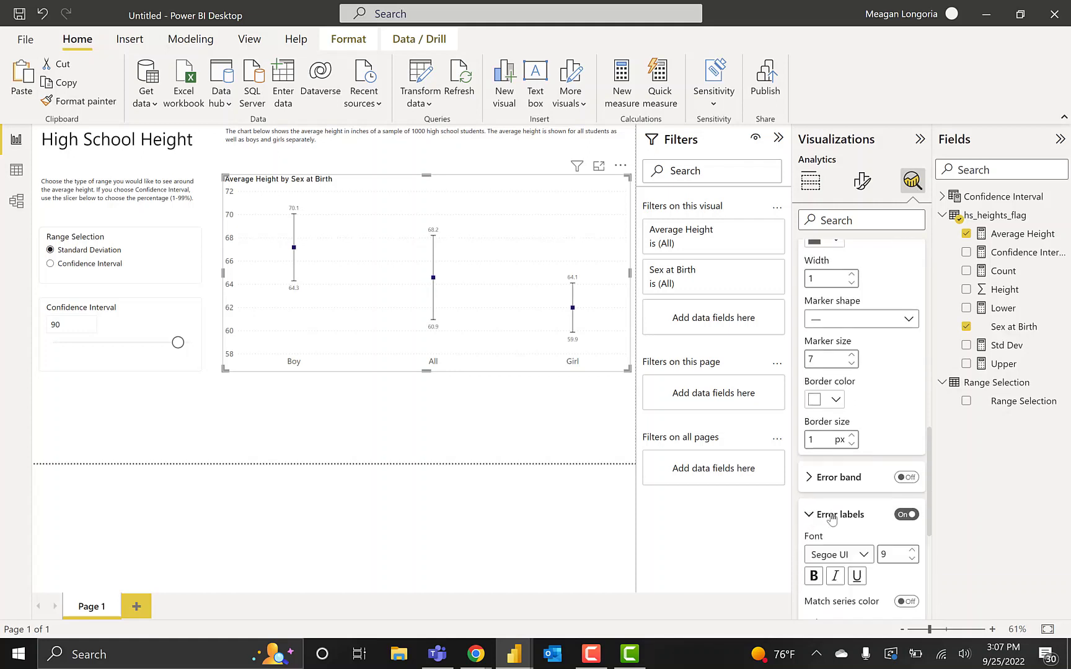
{"action": "left_click_drag", "start_coordinate": [932, 527], "coordinate": [942, 593]}
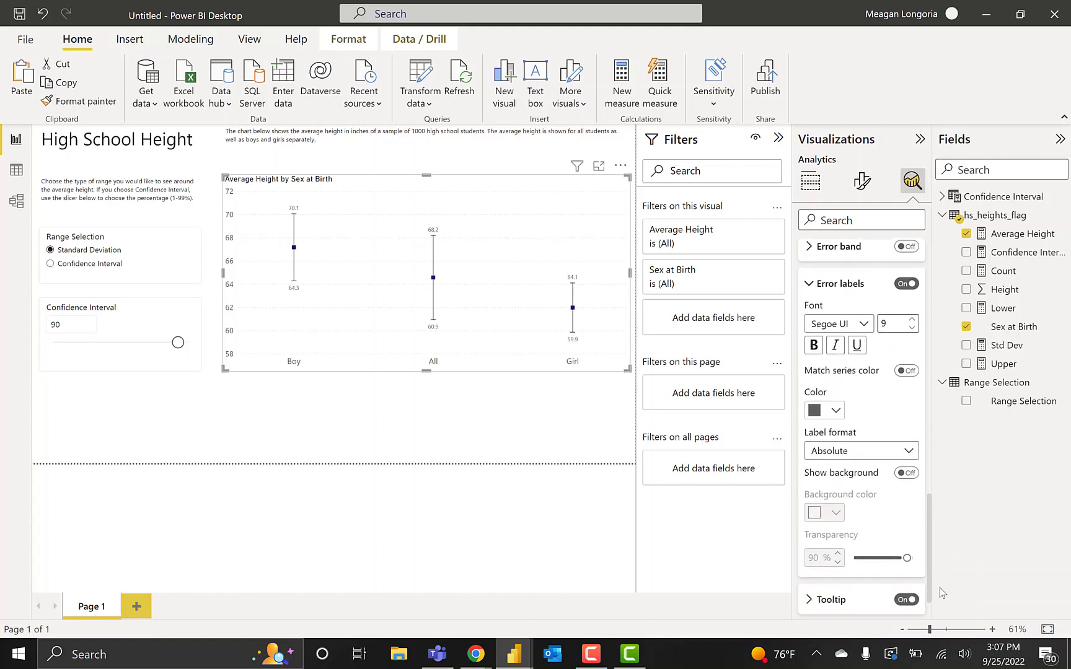
{"action": "left_click", "coordinate": [911, 320]}
{"action": "left_click", "coordinate": [911, 328]}
Examine the error bars' tooltip label format and the tooltips and highlighting of the Girl, All and Boy points.
{"action": "scroll", "coordinate": [928, 589], "scroll_direction": "down", "scroll_amount": 2}
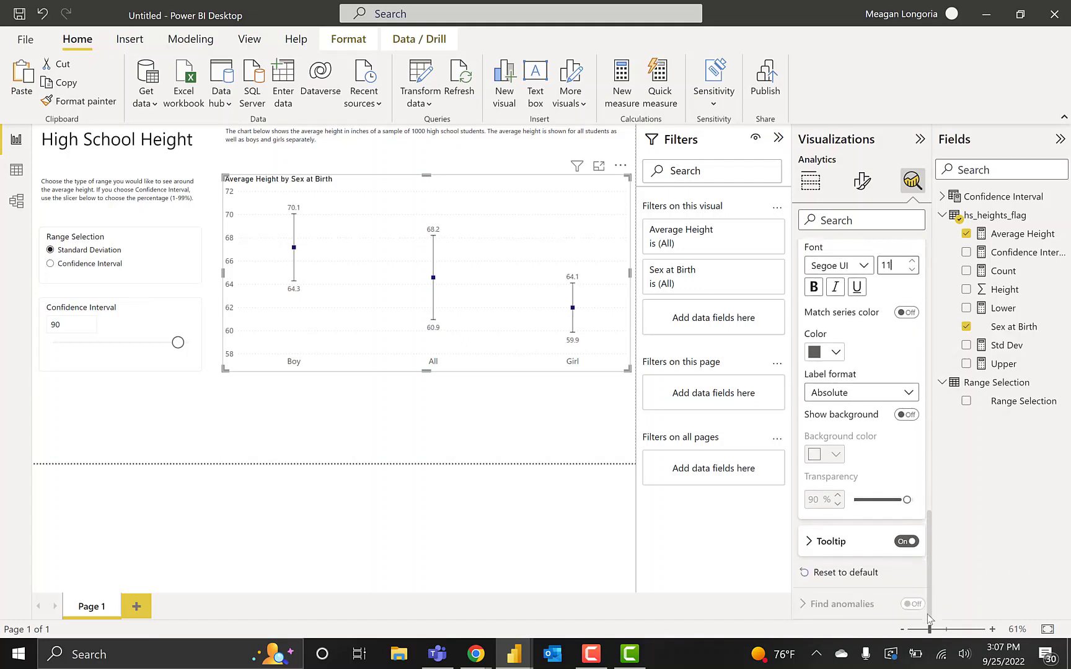
{"action": "left_click", "coordinate": [866, 542]}
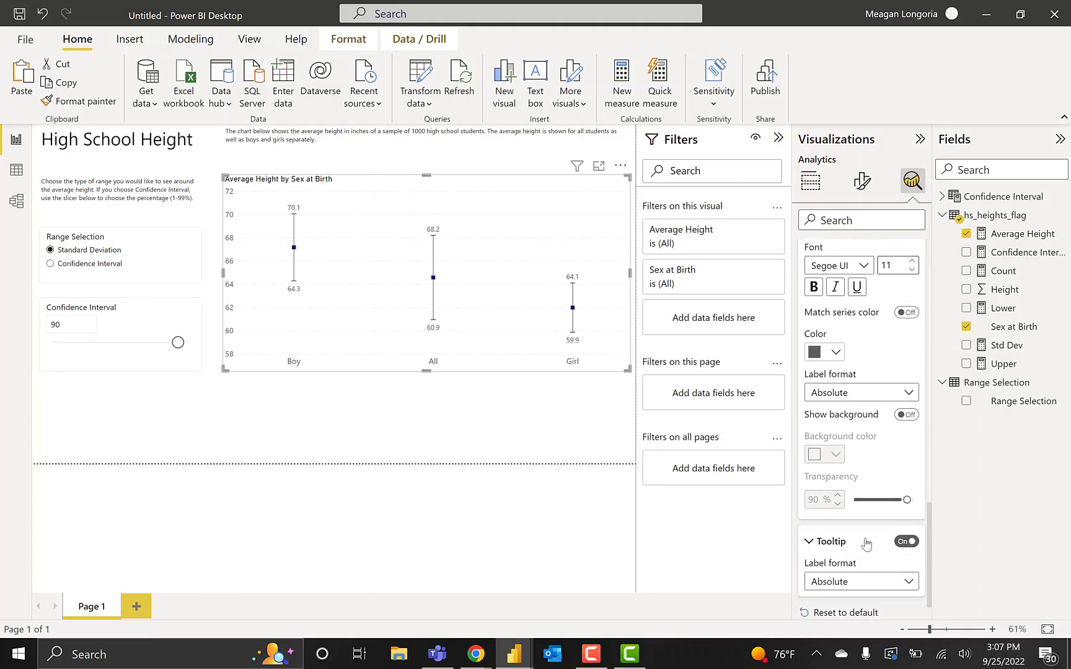
{"action": "left_click", "coordinate": [866, 542]}
{"action": "mouse_move", "coordinate": [572, 316]}
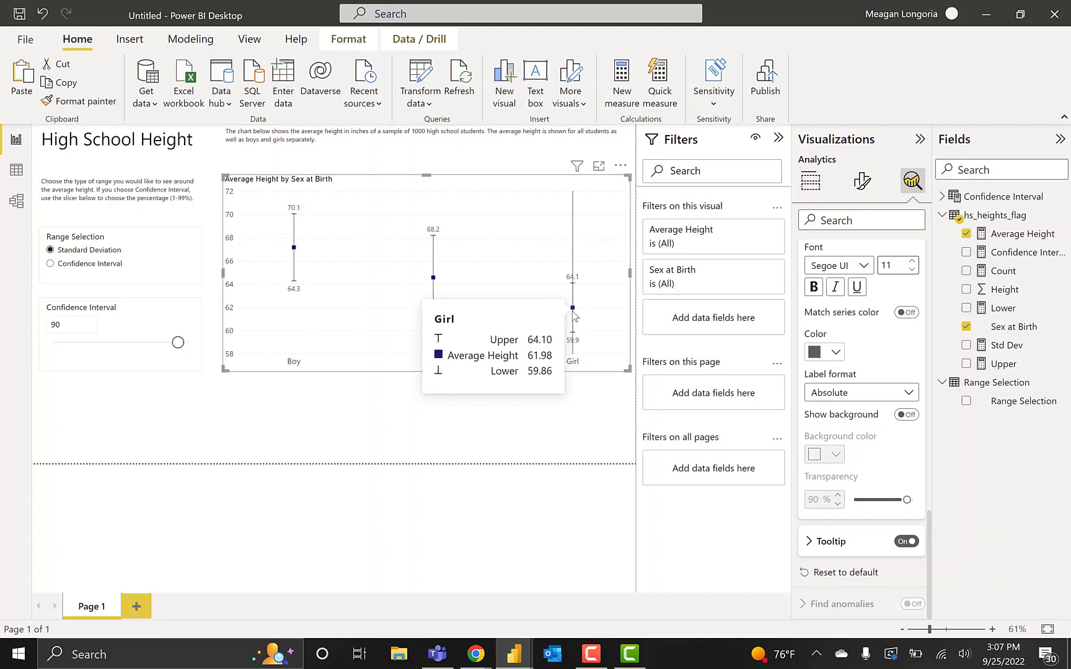
{"action": "left_click", "coordinate": [433, 278]}
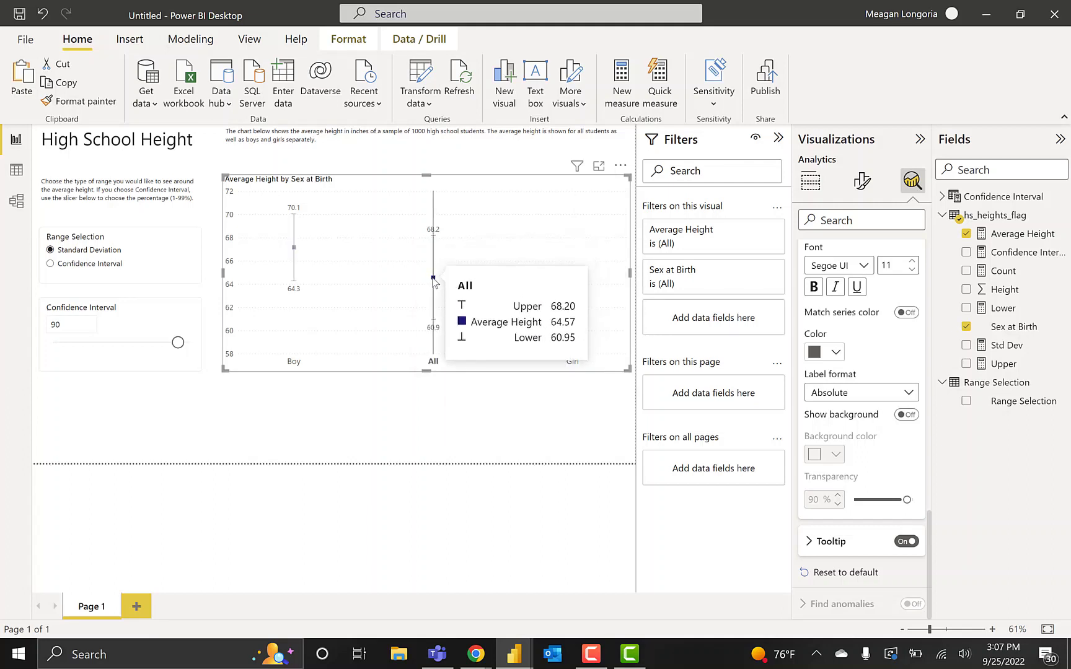
{"action": "left_click", "coordinate": [434, 278]}
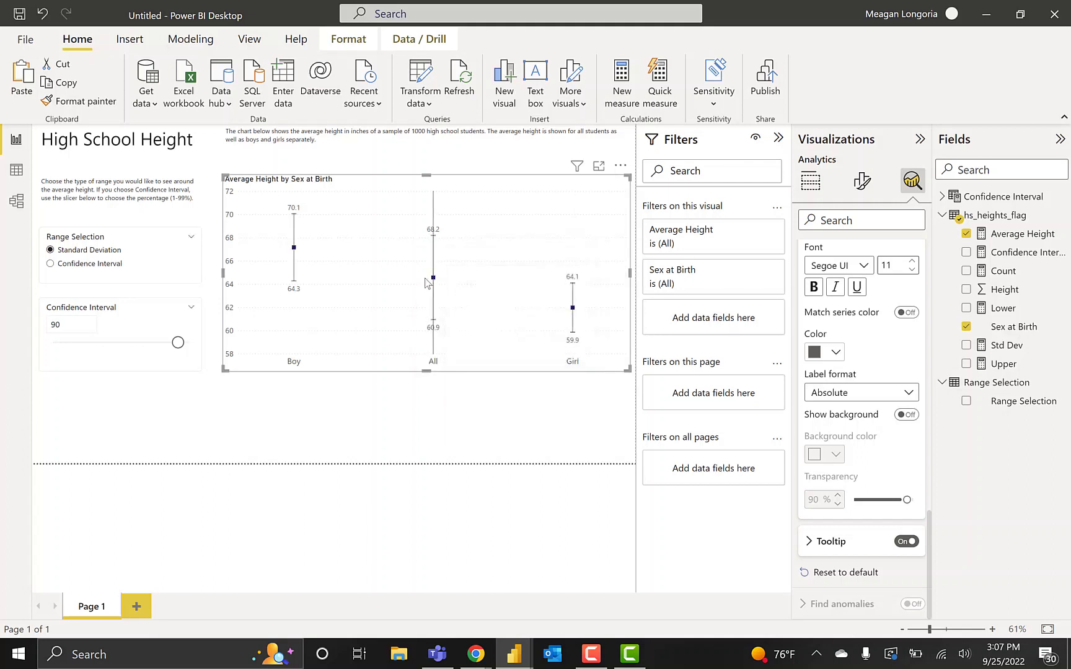
{"action": "left_click", "coordinate": [294, 249]}
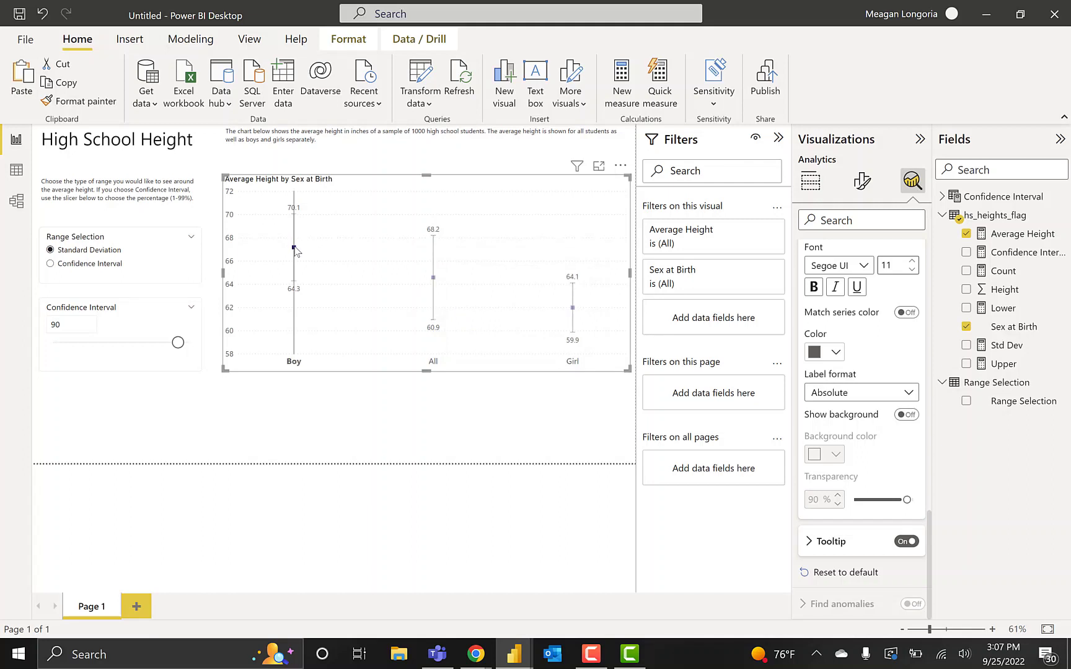
{"action": "left_click", "coordinate": [294, 248]}
{"action": "left_click", "coordinate": [293, 365]}
{"action": "left_click", "coordinate": [293, 366]}
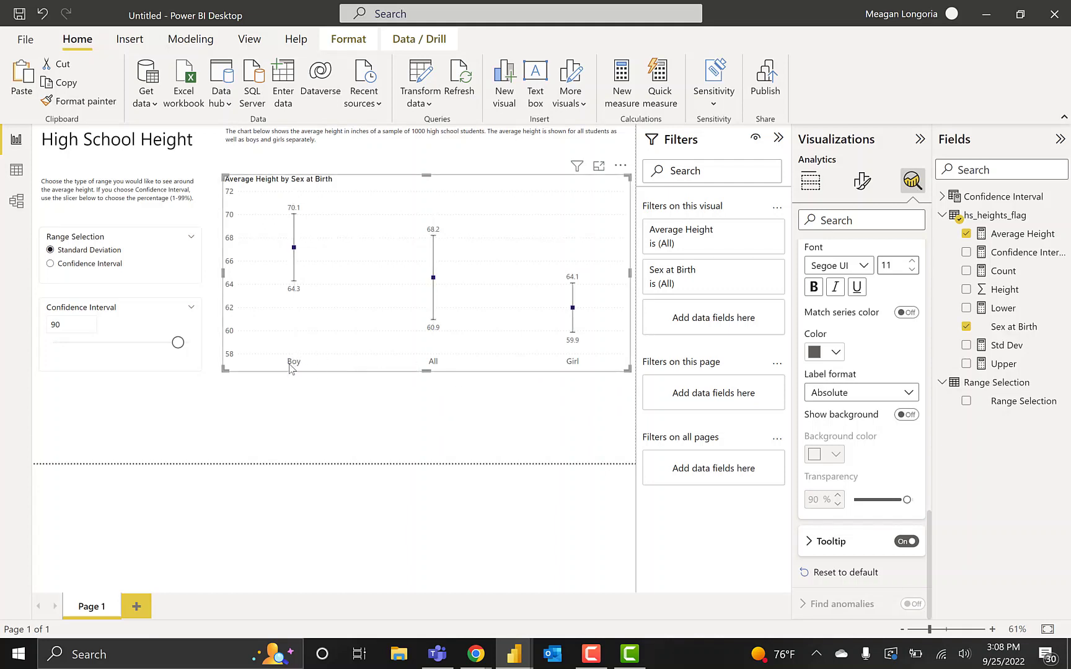
Sort the chart's axis by Sex at Birth in ascending order.
{"action": "left_click", "coordinate": [620, 165]}
{"action": "mouse_move", "coordinate": [669, 258]}
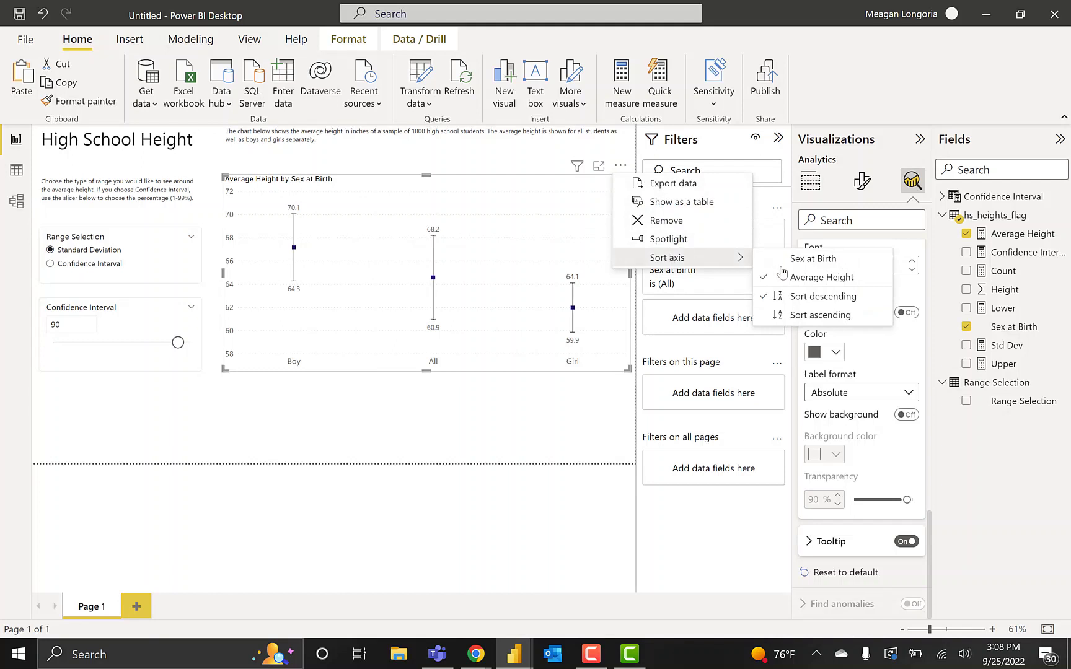
{"action": "left_click", "coordinate": [813, 258]}
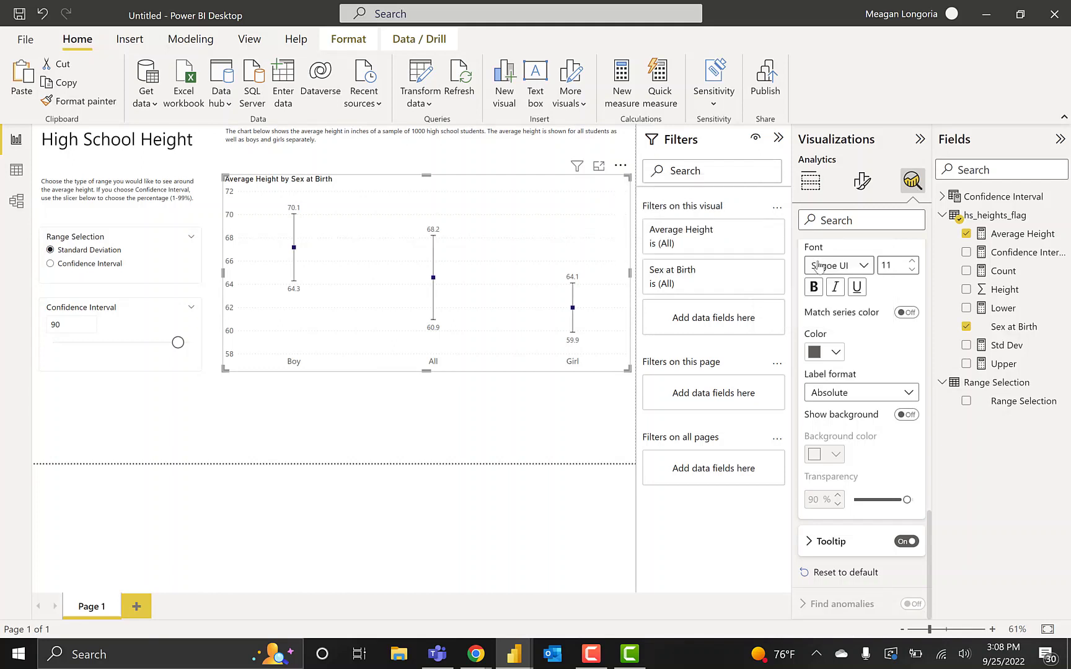
{"action": "left_click", "coordinate": [621, 165]}
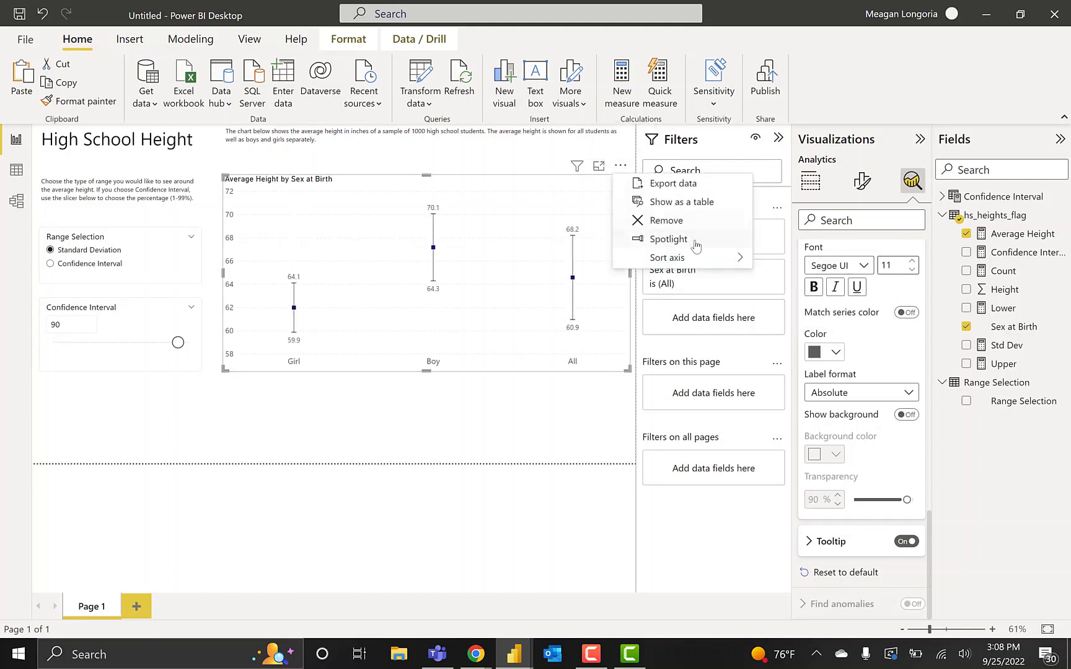
{"action": "mouse_move", "coordinate": [701, 259]}
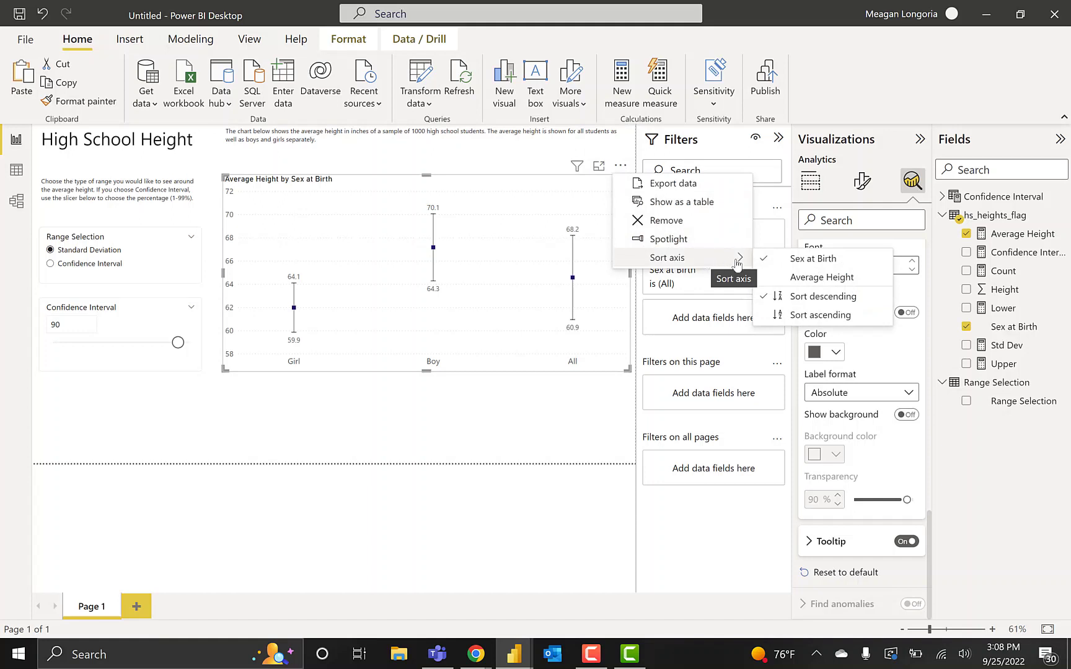
{"action": "left_click", "coordinate": [814, 315]}
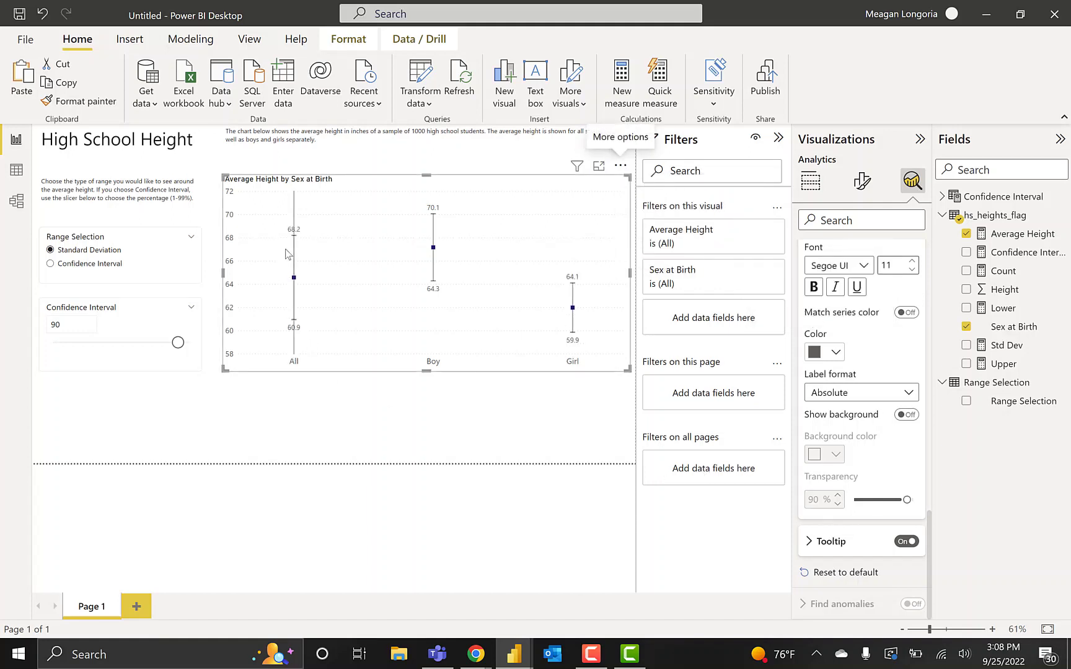
{"action": "mouse_move", "coordinate": [306, 322]}
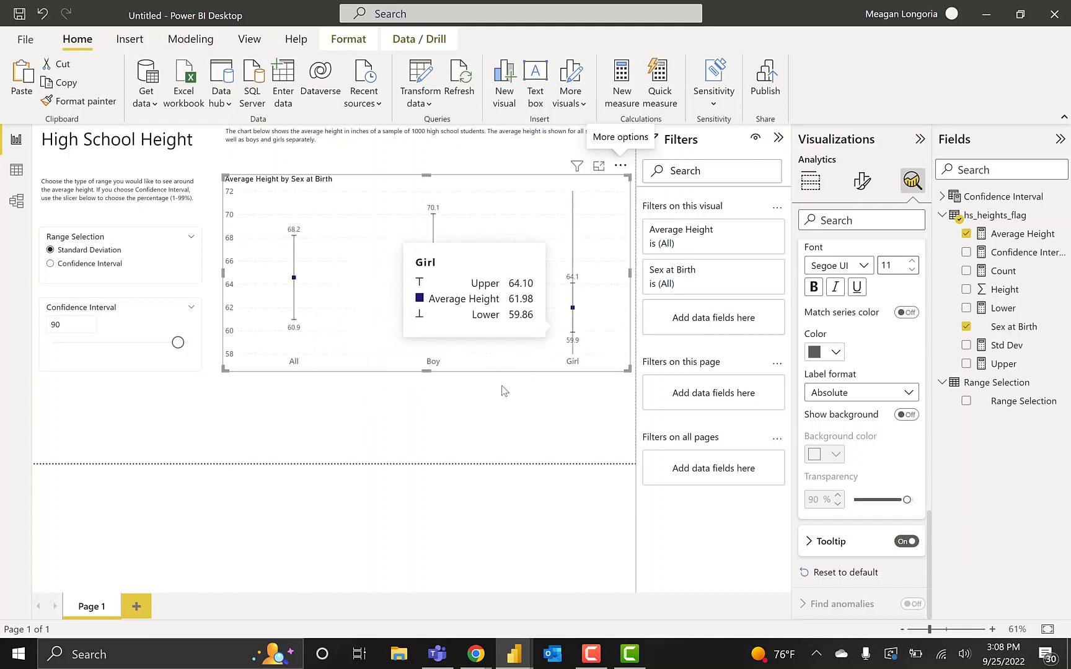
Add the "bgrd high school" picture as the report page's canvas background image.
{"action": "left_click", "coordinate": [541, 401]}
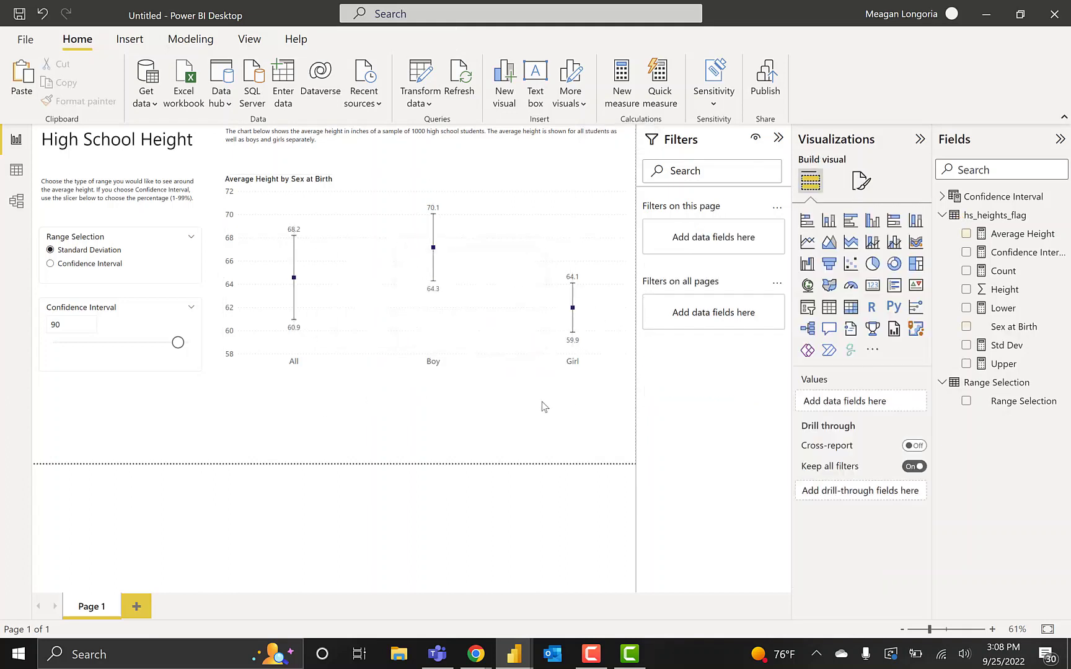
{"action": "left_click", "coordinate": [861, 181]}
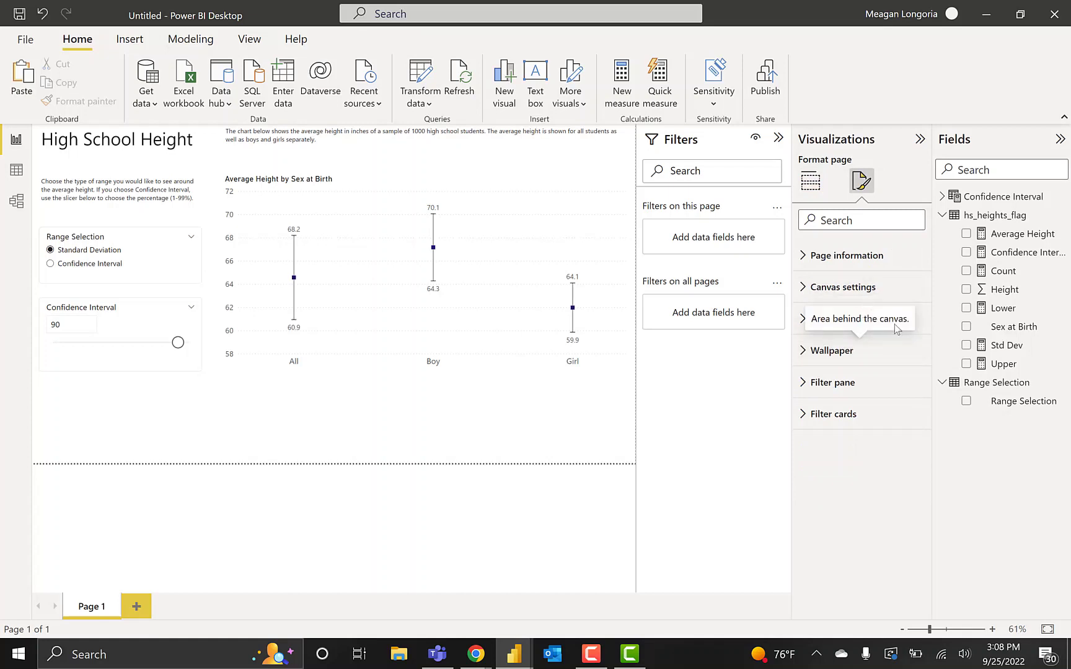
{"action": "left_click", "coordinate": [918, 321]}
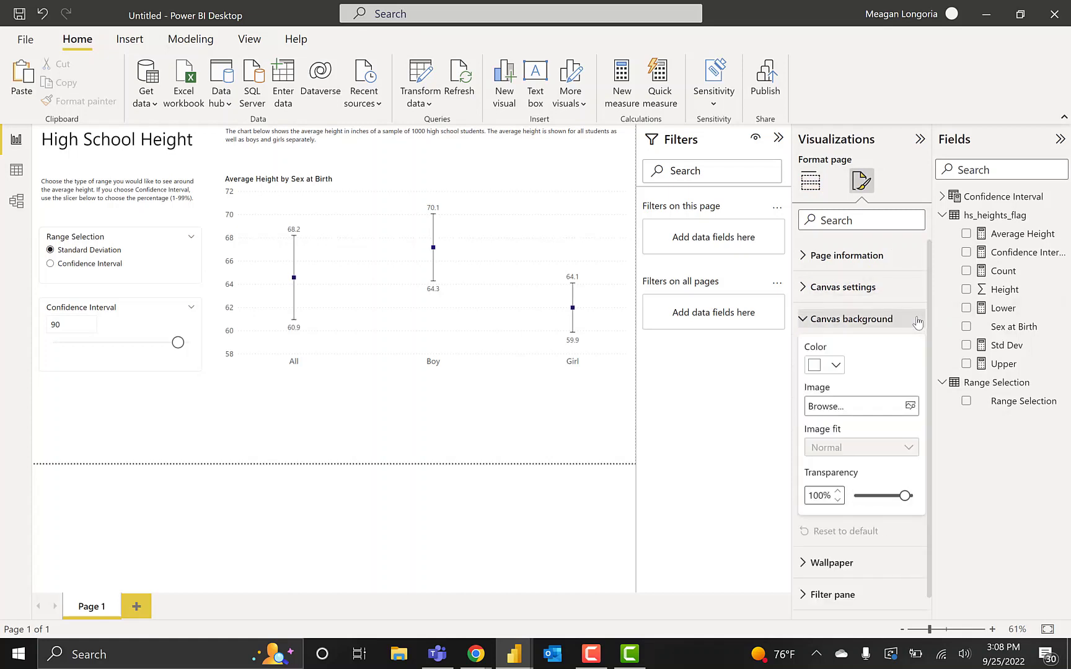
{"action": "left_click", "coordinate": [909, 406]}
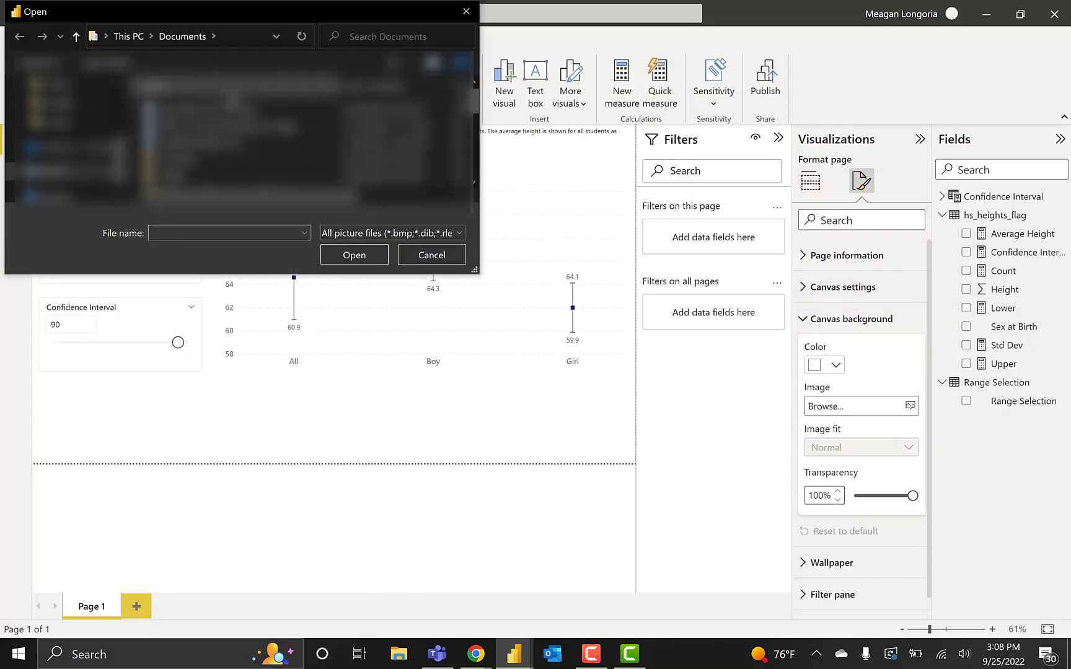
{"action": "double_click", "coordinate": [279, 143]}
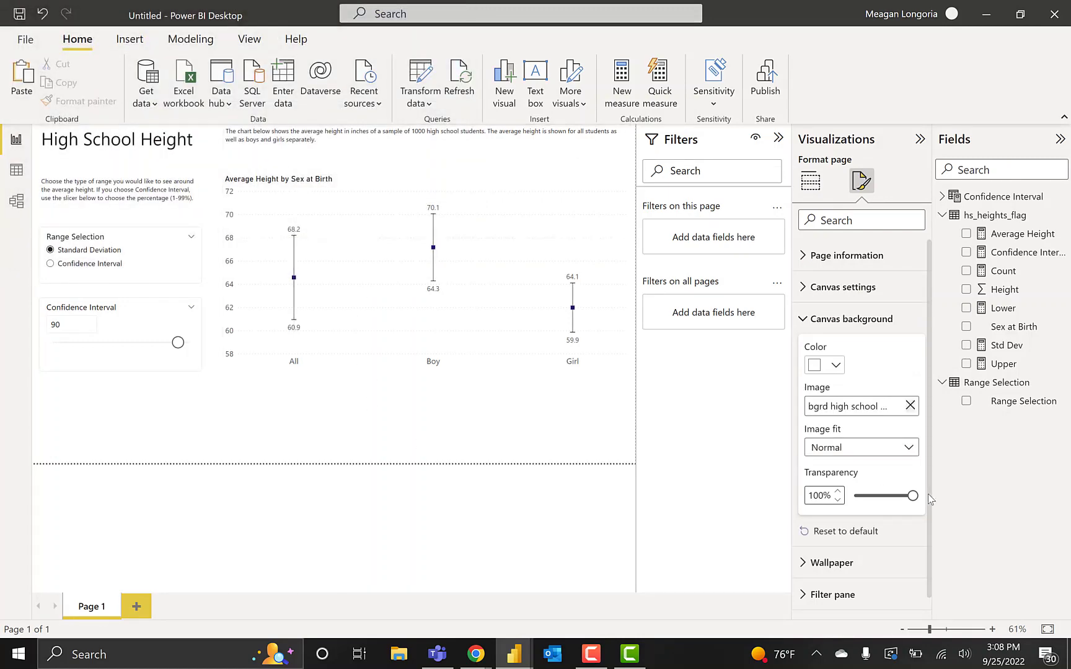
Set the canvas background image's transparency to 0% and its image fit to Fit.
{"action": "left_click_drag", "start_coordinate": [912, 496], "coordinate": [801, 490]}
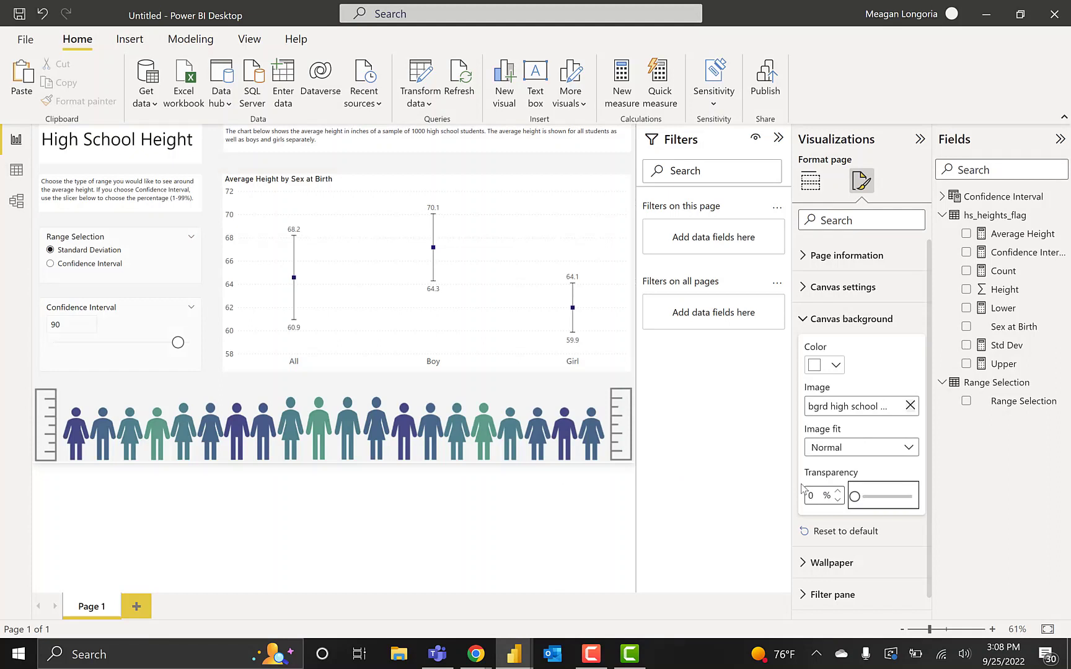
{"action": "left_click", "coordinate": [902, 447]}
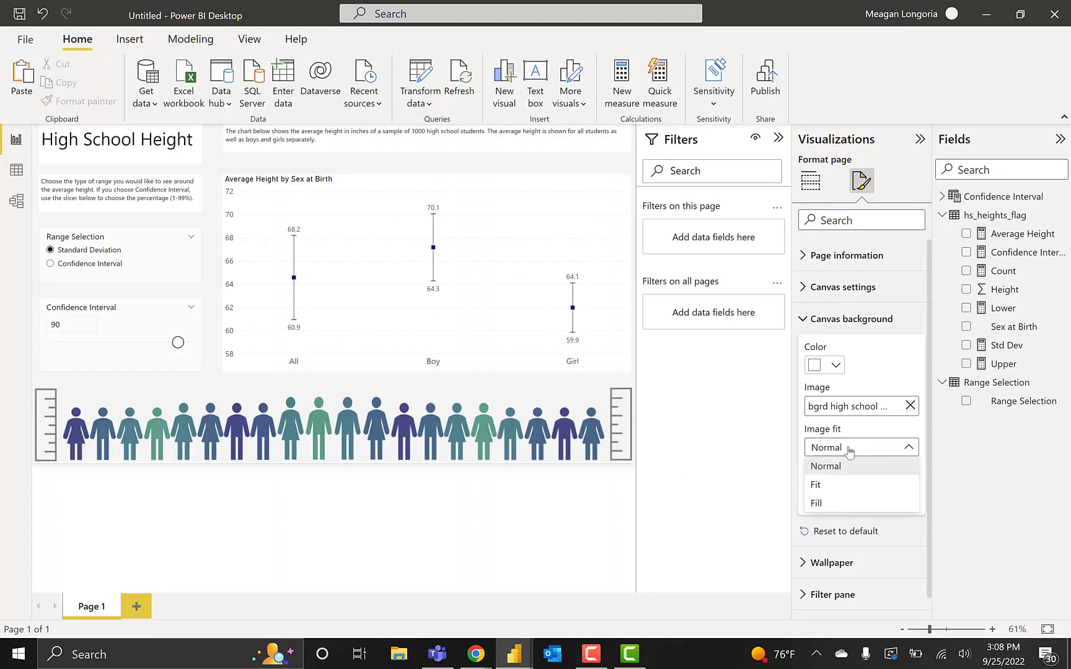
{"action": "left_click", "coordinate": [835, 486]}
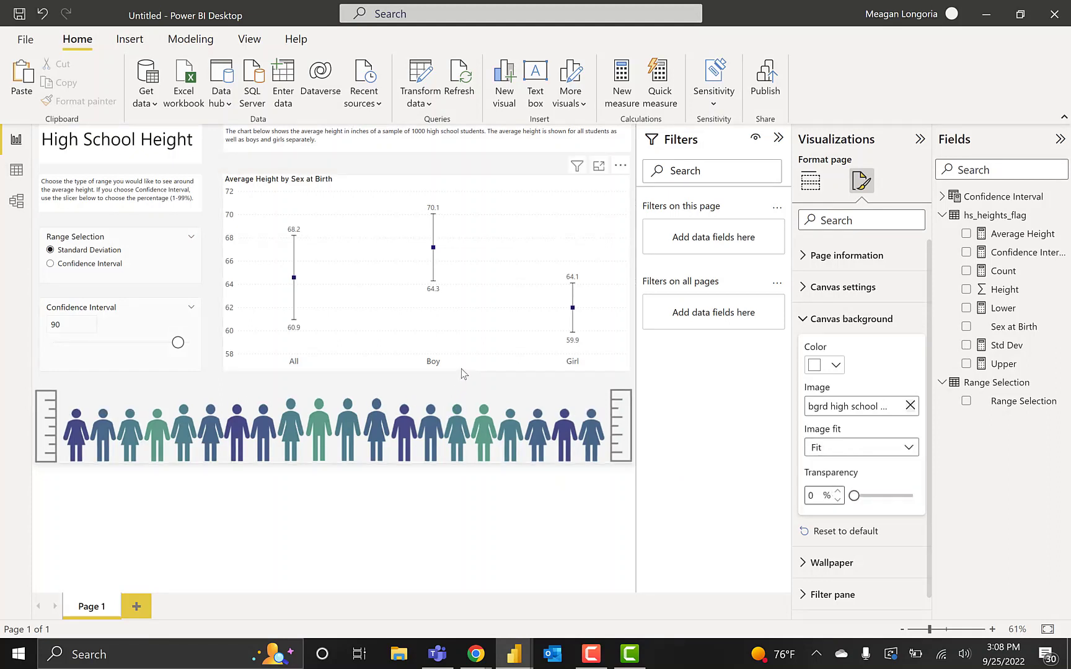
Customize the current theme so the background of visuals has 100% transparency.
{"action": "left_click", "coordinate": [249, 39]}
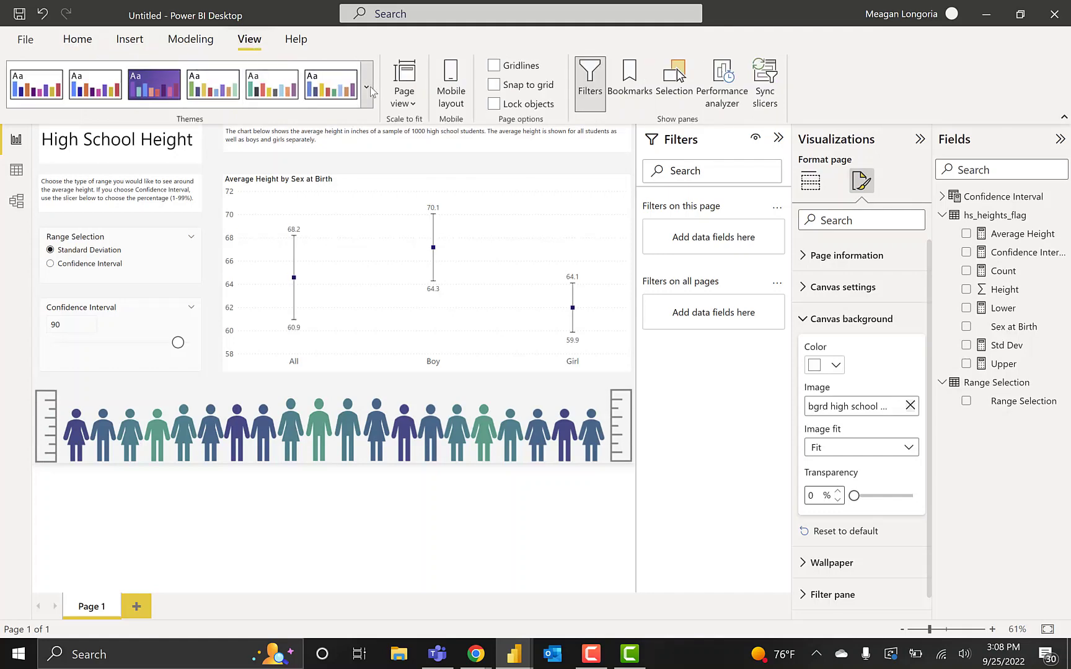
{"action": "left_click", "coordinate": [366, 86]}
{"action": "left_click", "coordinate": [142, 514]}
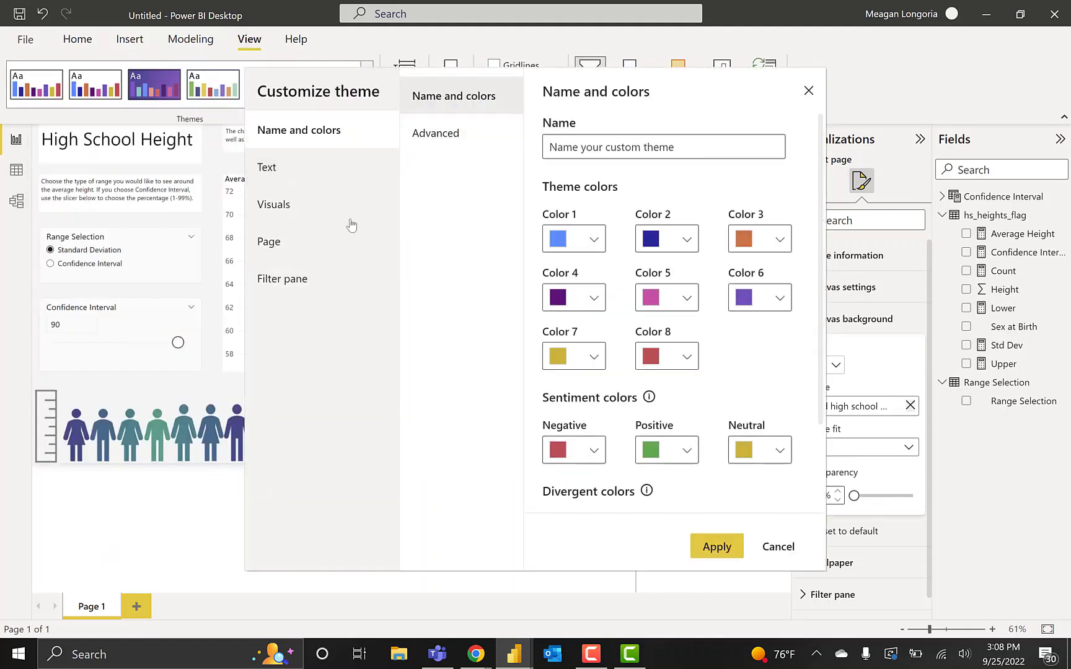
{"action": "left_click", "coordinate": [321, 218]}
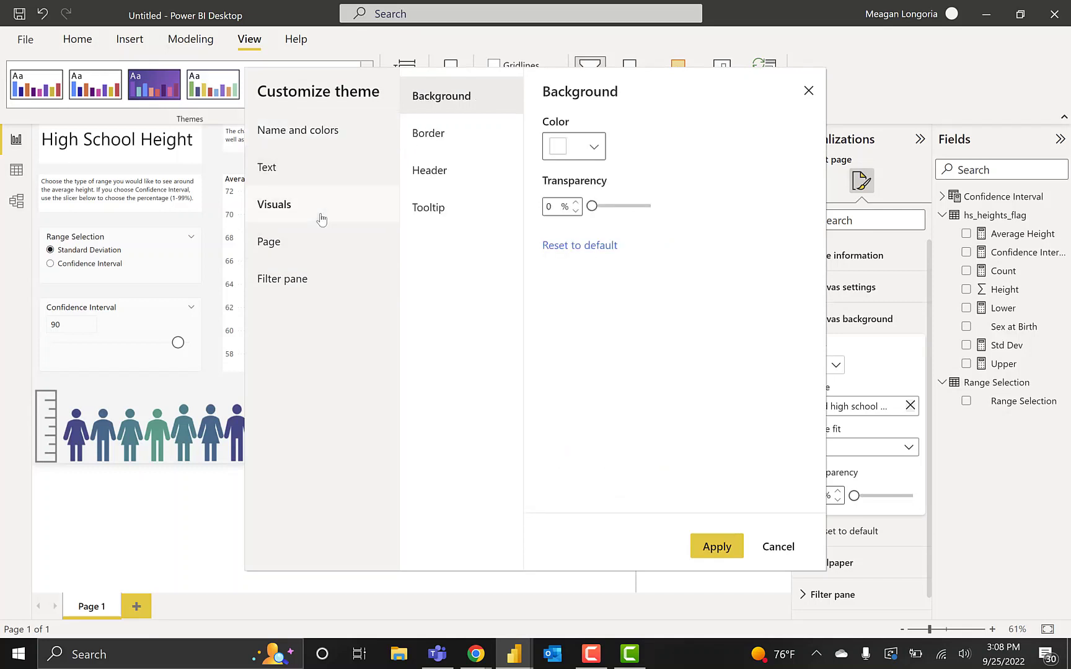
{"action": "left_click_drag", "start_coordinate": [591, 206], "coordinate": [719, 216]}
Set the theme's title text font family to Segoe UI.
{"action": "left_click", "coordinate": [307, 146]}
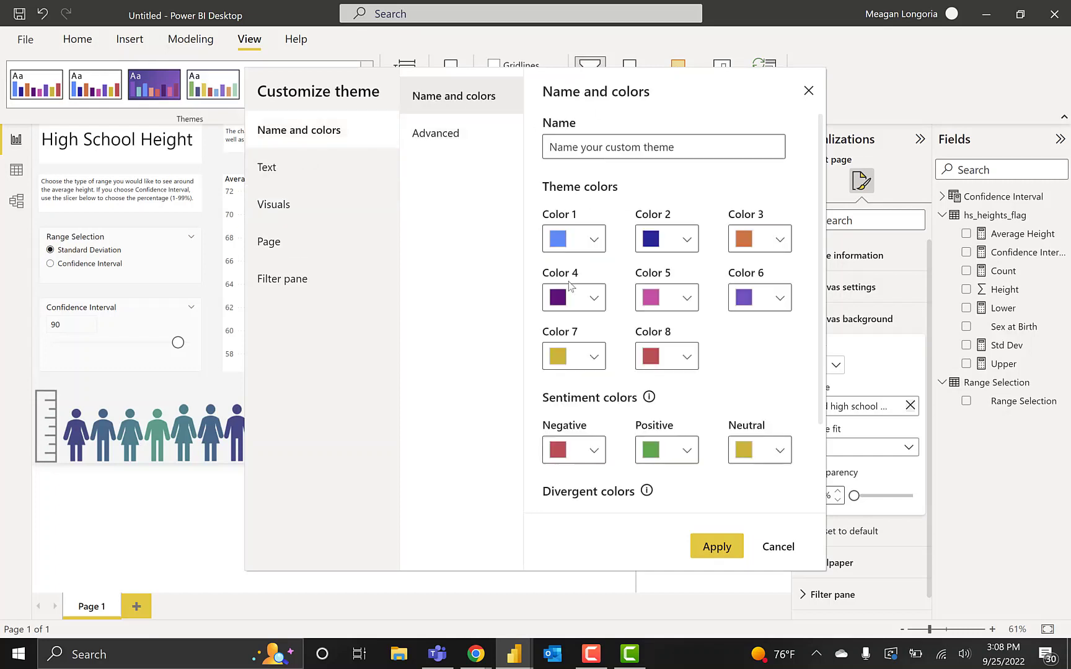
{"action": "left_click", "coordinate": [306, 167]}
{"action": "left_click", "coordinate": [434, 133]}
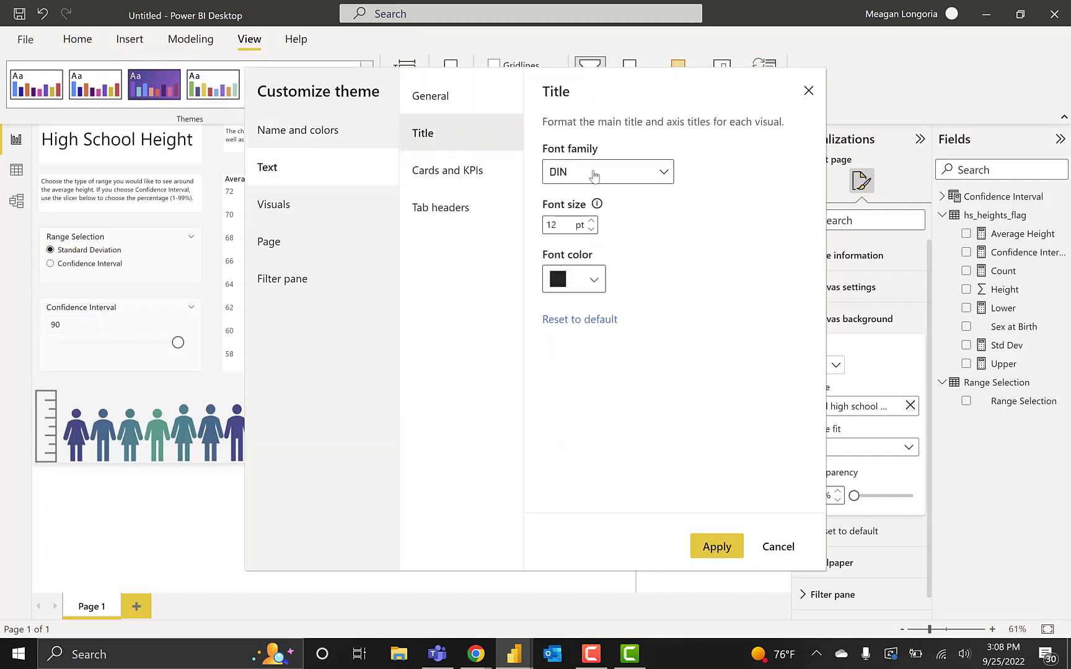
{"action": "left_click", "coordinate": [593, 174]}
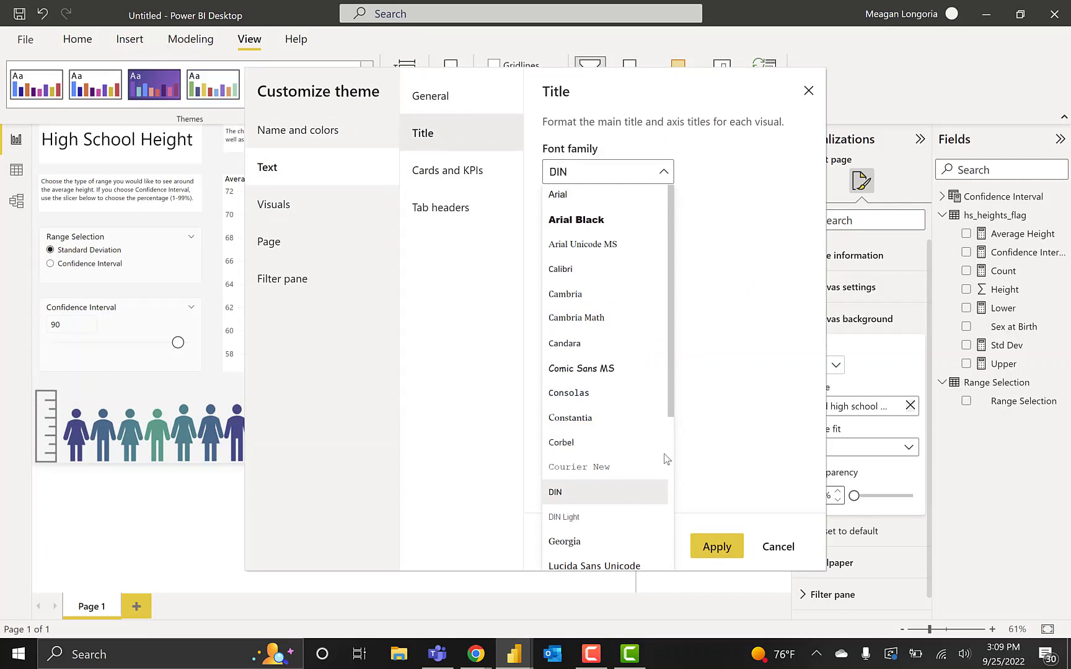
{"action": "scroll", "coordinate": [663, 458], "scroll_direction": "down", "scroll_amount": 5}
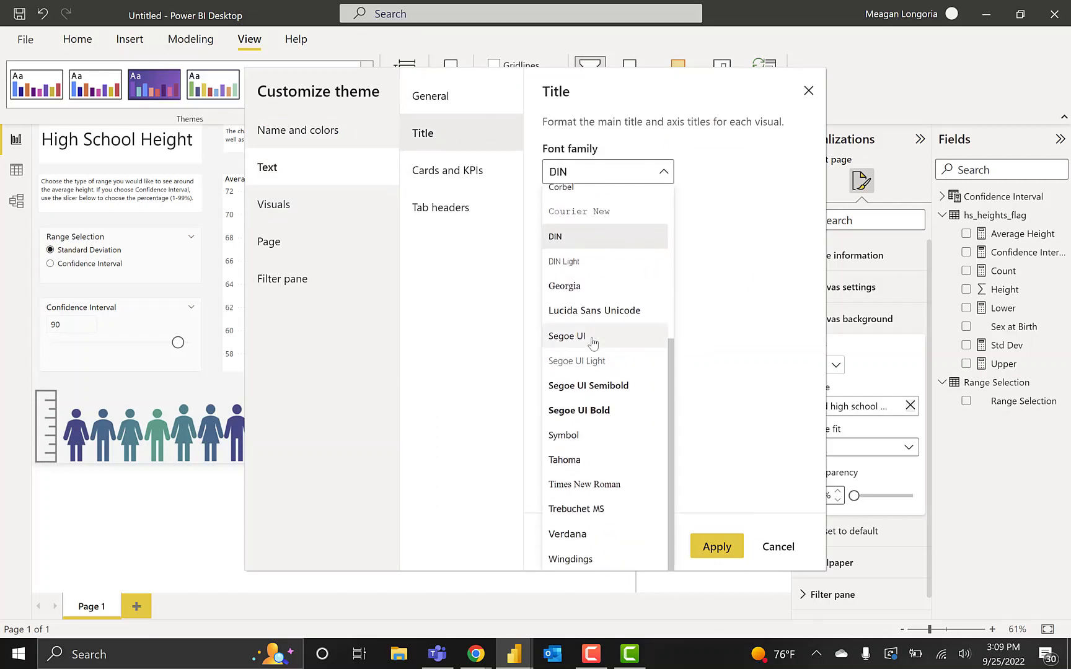
{"action": "left_click", "coordinate": [592, 341]}
Set the theme's Cards and KPIs font family to Segoe UI.
{"action": "left_click", "coordinate": [478, 173]}
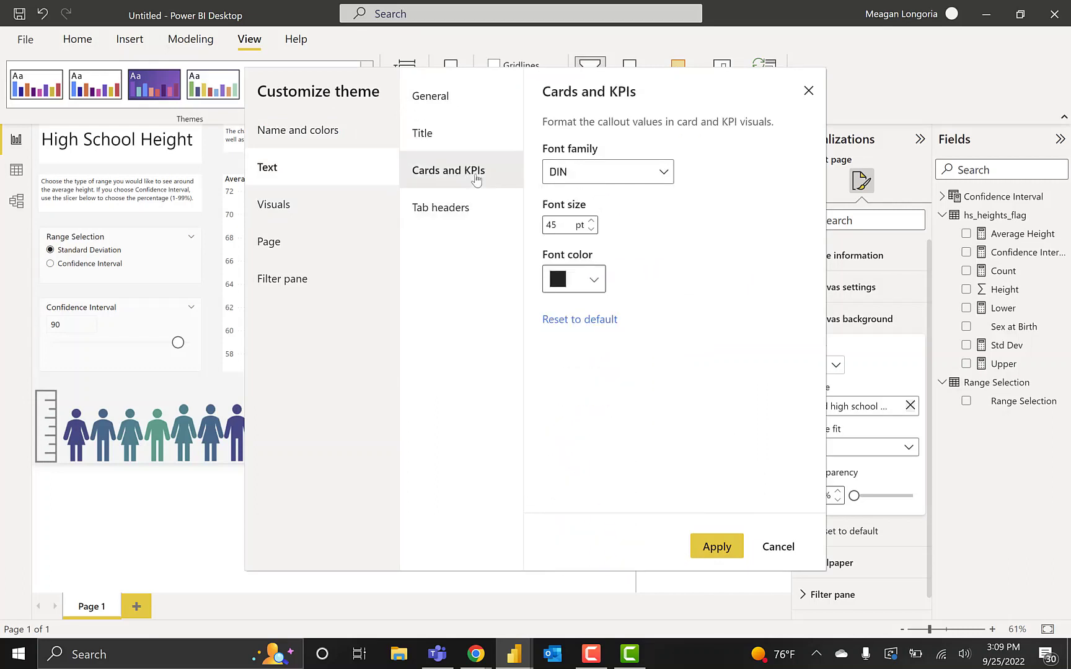
{"action": "left_click", "coordinate": [581, 179]}
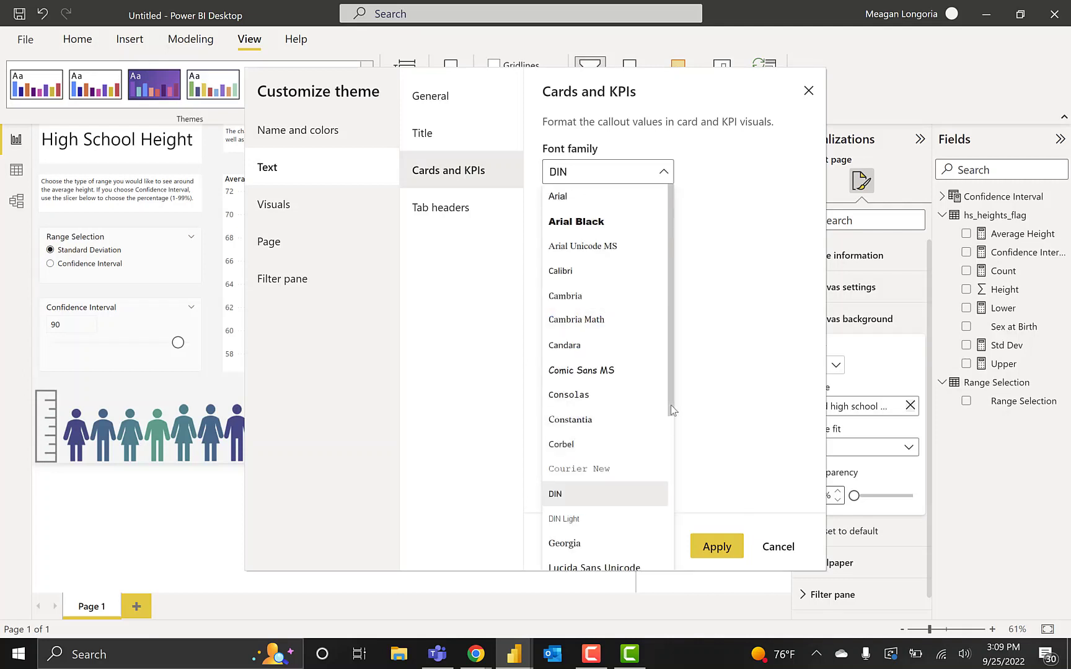
{"action": "scroll", "coordinate": [660, 459], "scroll_direction": "down", "scroll_amount": 5}
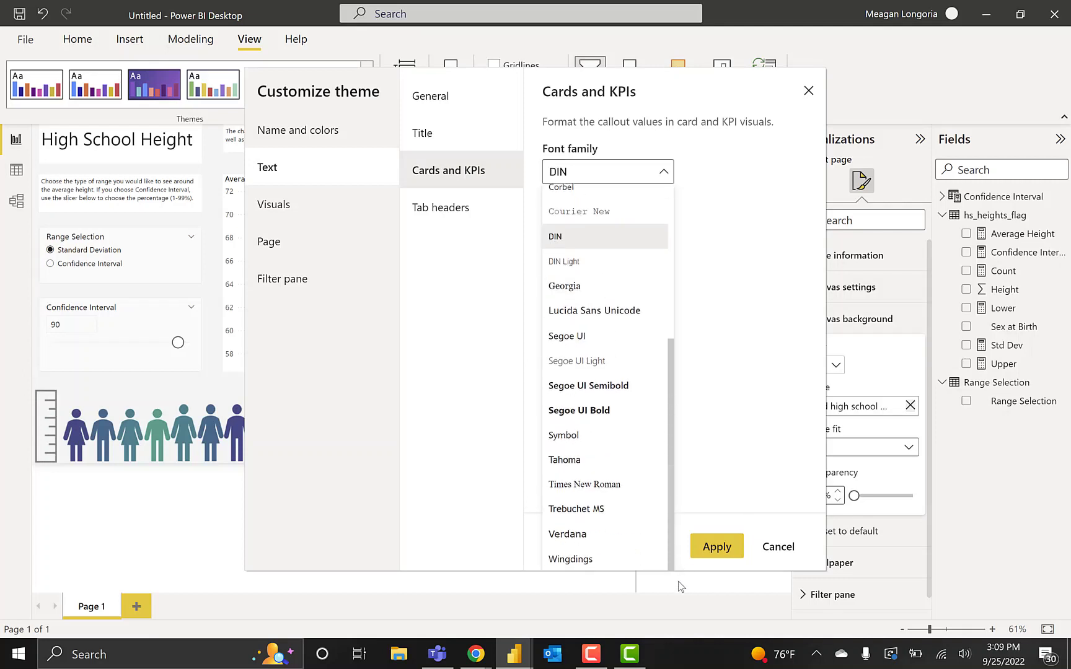
{"action": "left_click", "coordinate": [583, 340]}
Check the theme's tab header, general text, visuals, page and filter pane settings, and apply the customized theme.
{"action": "left_click", "coordinate": [437, 201]}
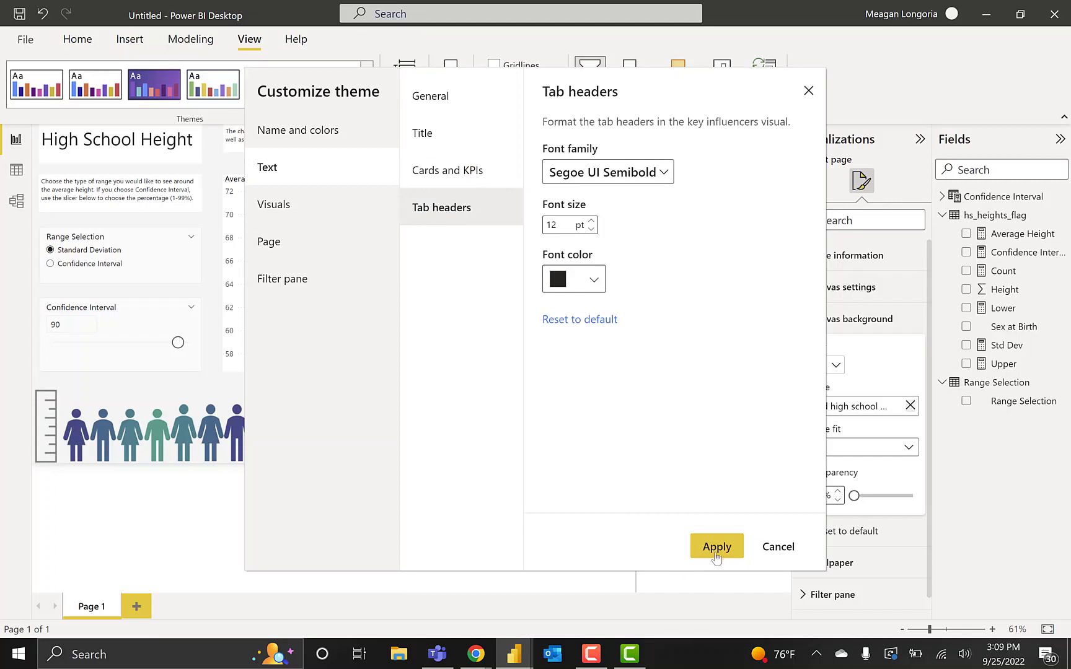
{"action": "left_click", "coordinate": [433, 97]}
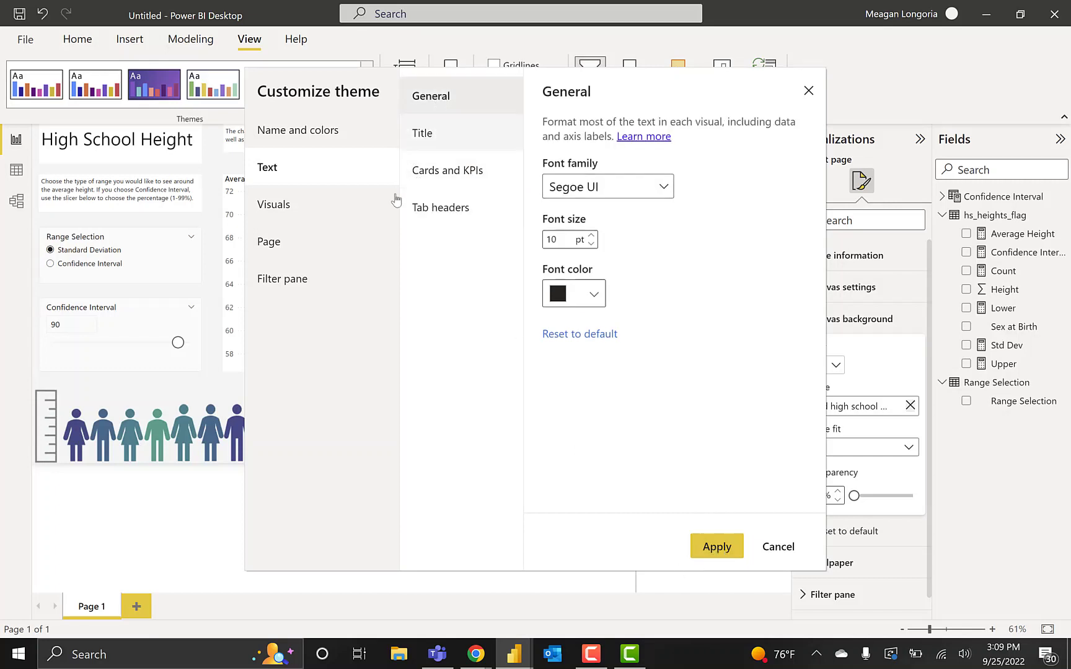
{"action": "left_click", "coordinate": [307, 212]}
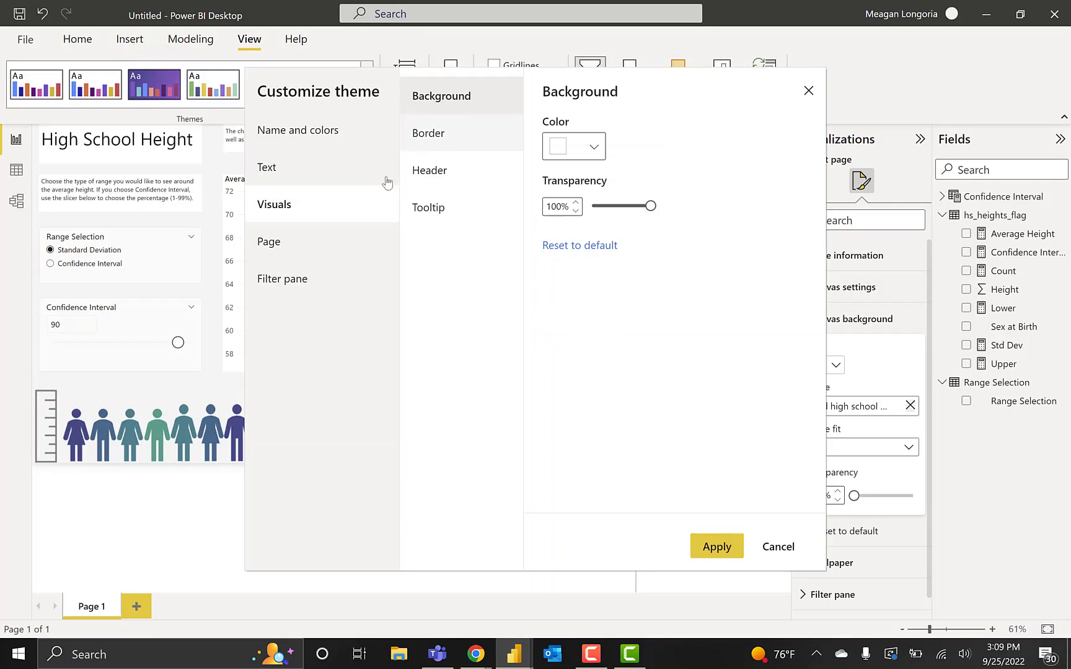
{"action": "left_click", "coordinate": [322, 252]}
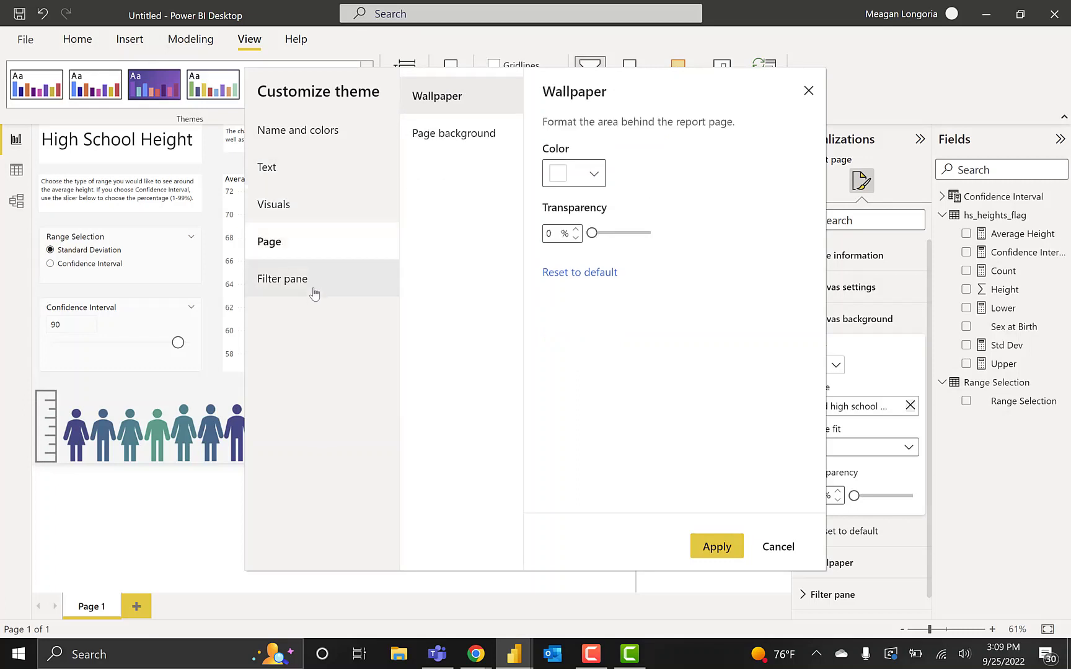
{"action": "left_click", "coordinate": [314, 280]}
{"action": "left_click", "coordinate": [717, 548]}
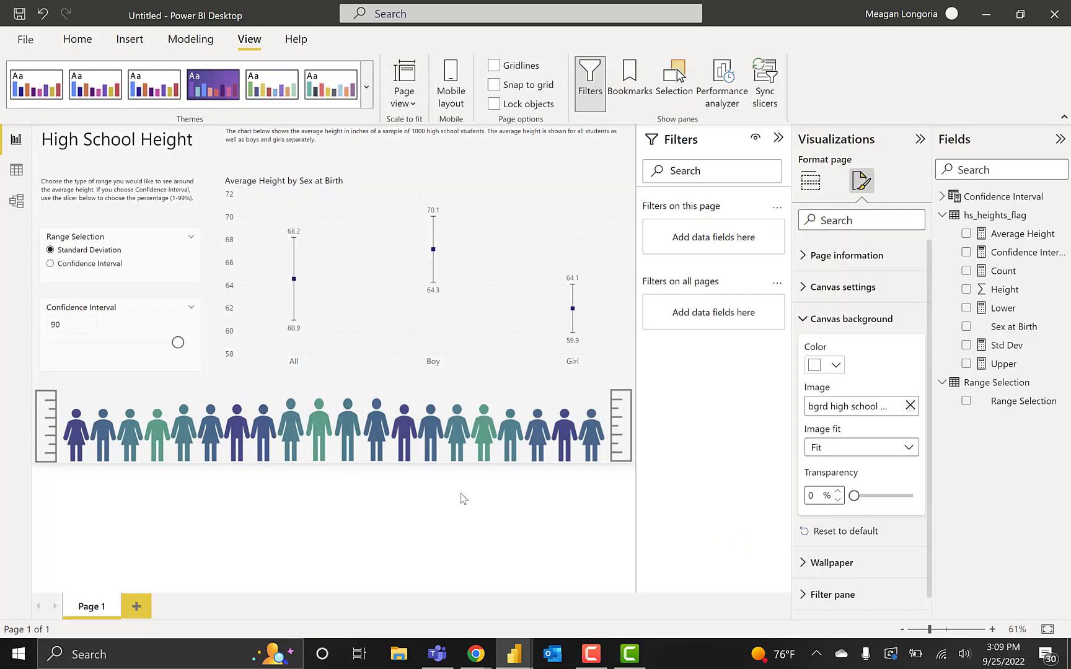
Set the background transparency of the Average Height by Sex at Birth chart to 50%.
{"action": "left_click", "coordinate": [399, 184]}
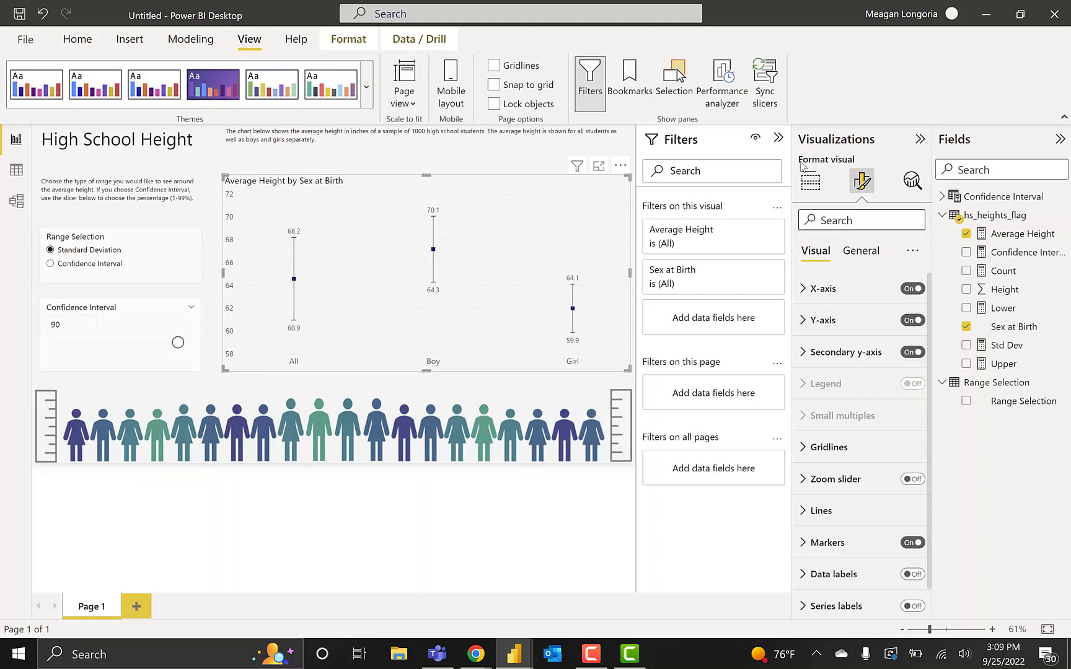
{"action": "left_click", "coordinate": [809, 182]}
{"action": "left_click", "coordinate": [861, 181]}
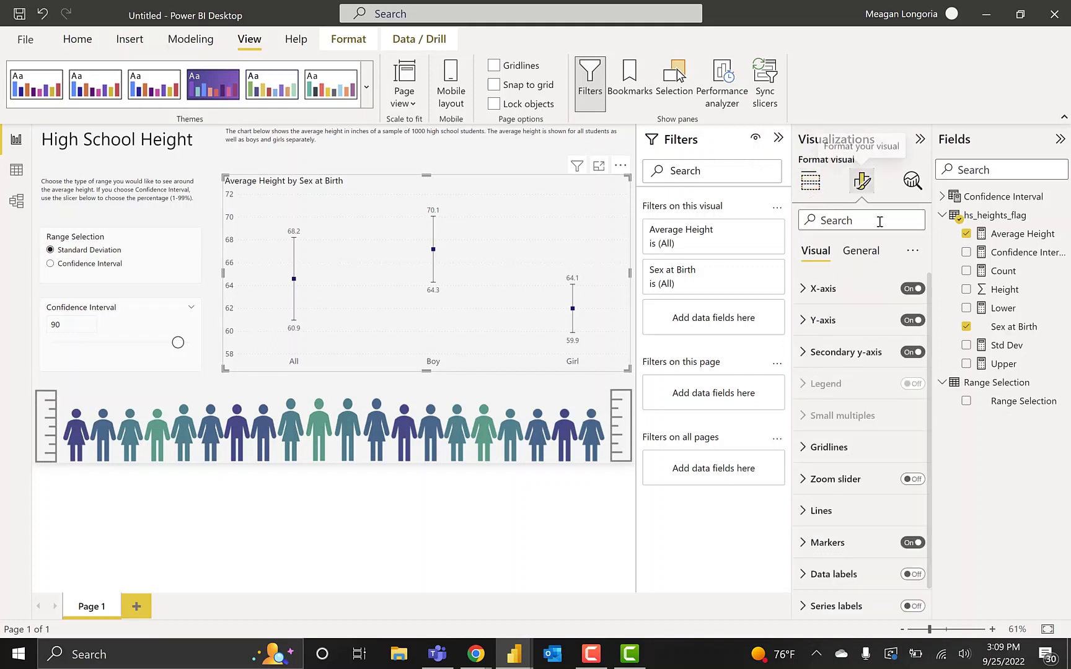
{"action": "scroll", "coordinate": [928, 425], "scroll_direction": "down", "scroll_amount": 1}
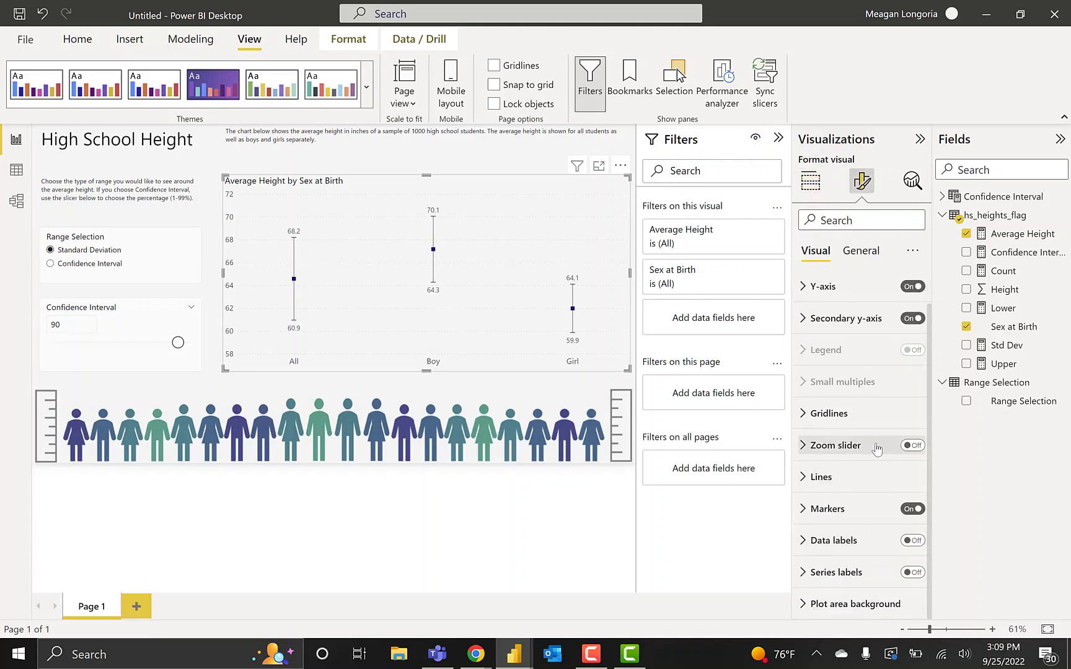
{"action": "left_click", "coordinate": [866, 258]}
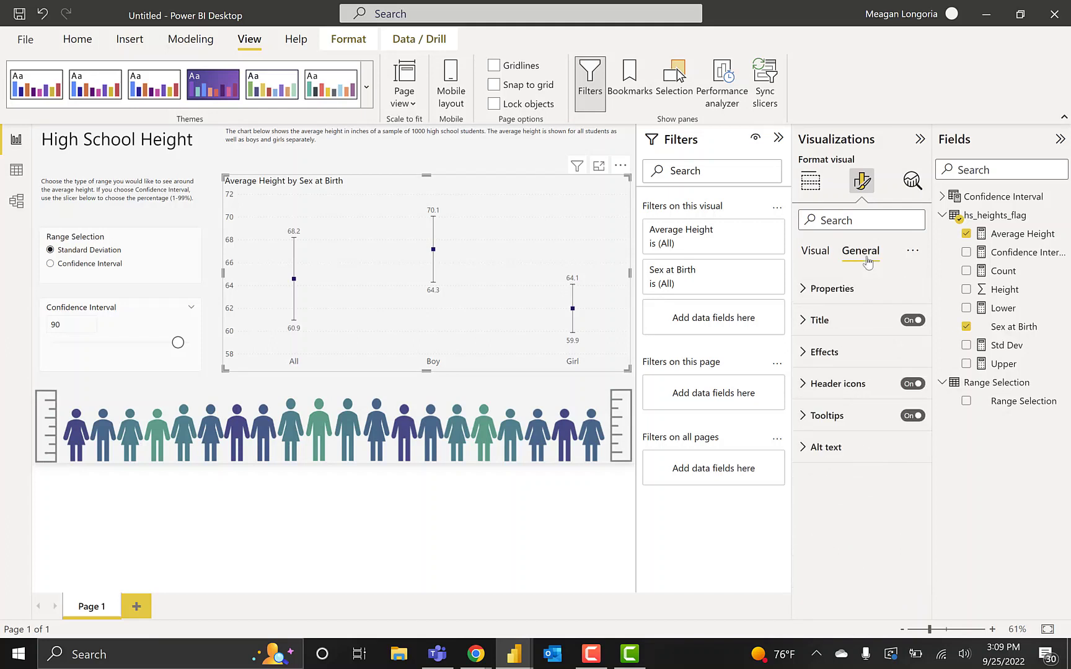
{"action": "left_click", "coordinate": [857, 352]}
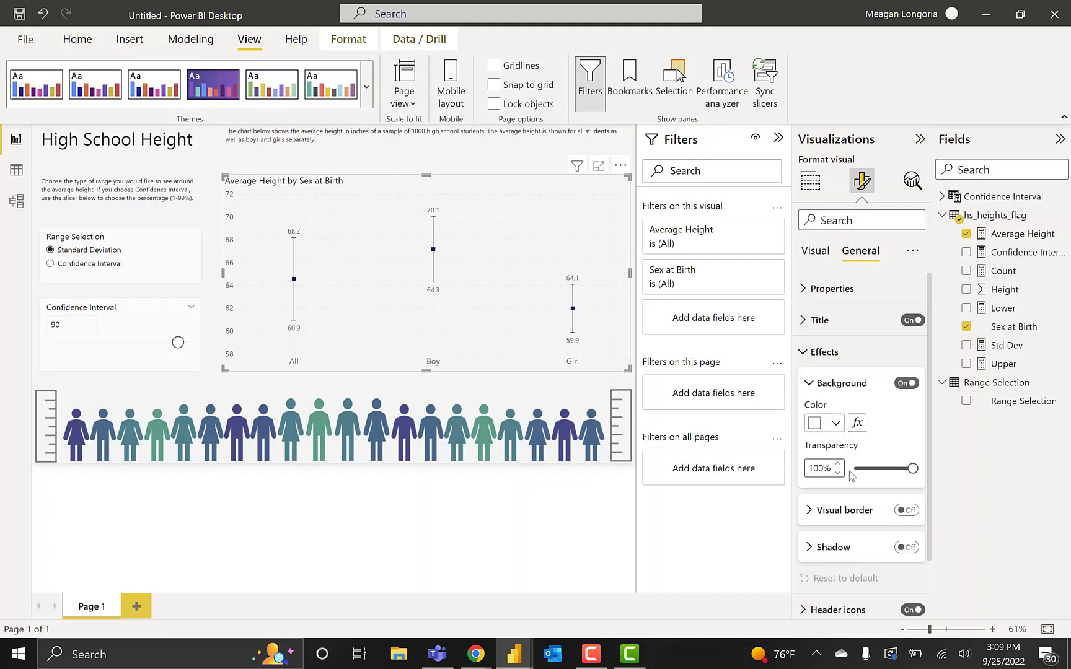
{"action": "left_click_drag", "start_coordinate": [805, 469], "coordinate": [799, 471]}
{"action": "type", "text": "50"}
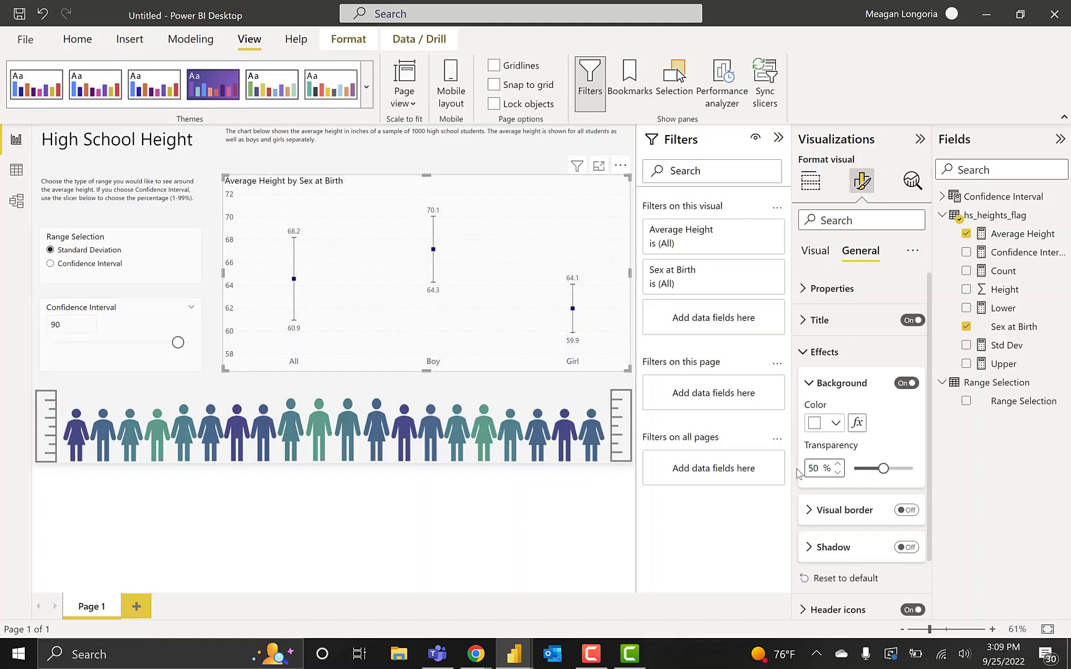
{"action": "left_click", "coordinate": [505, 176]}
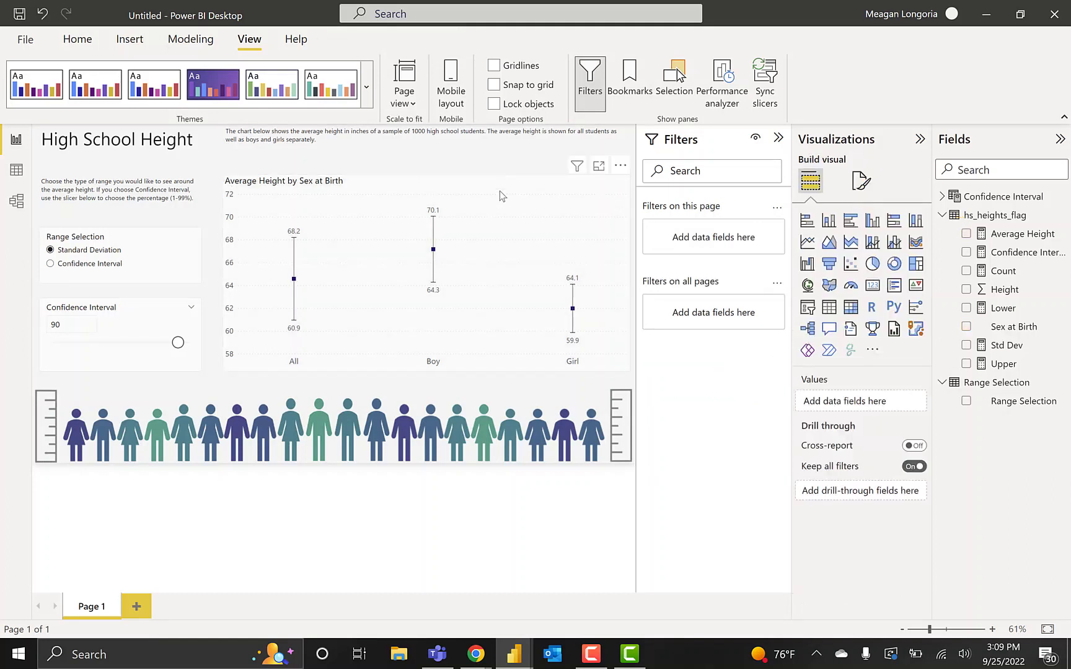
Turn on the visual border of the Average Height by Sex at Birth chart and set its color to #E6E6E6.
{"action": "left_click", "coordinate": [500, 190]}
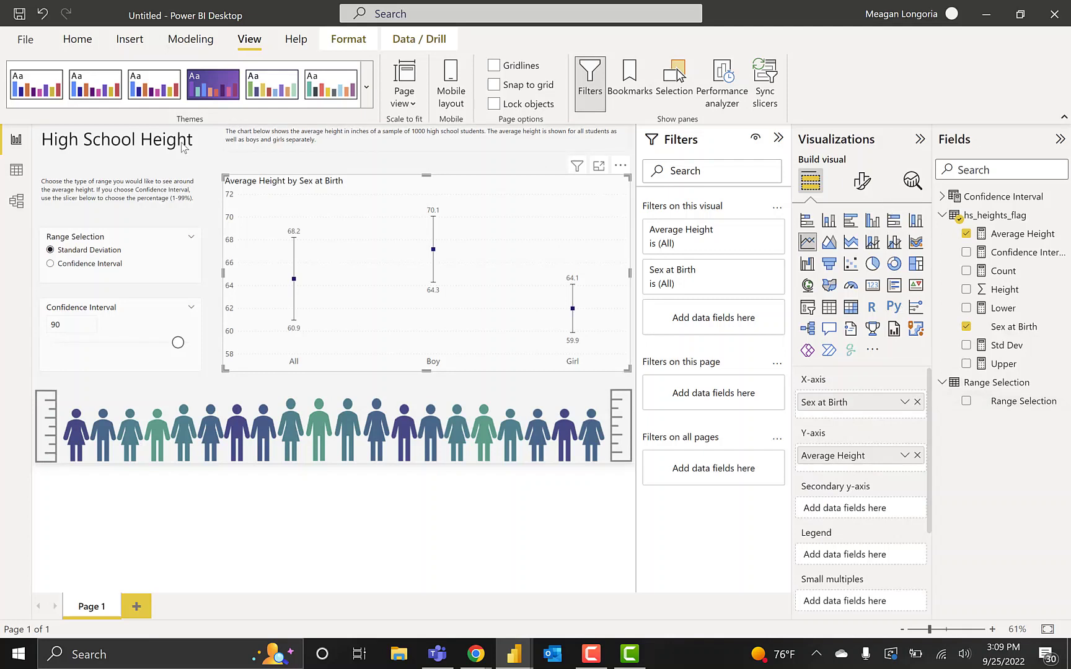
{"action": "left_click", "coordinate": [860, 184]}
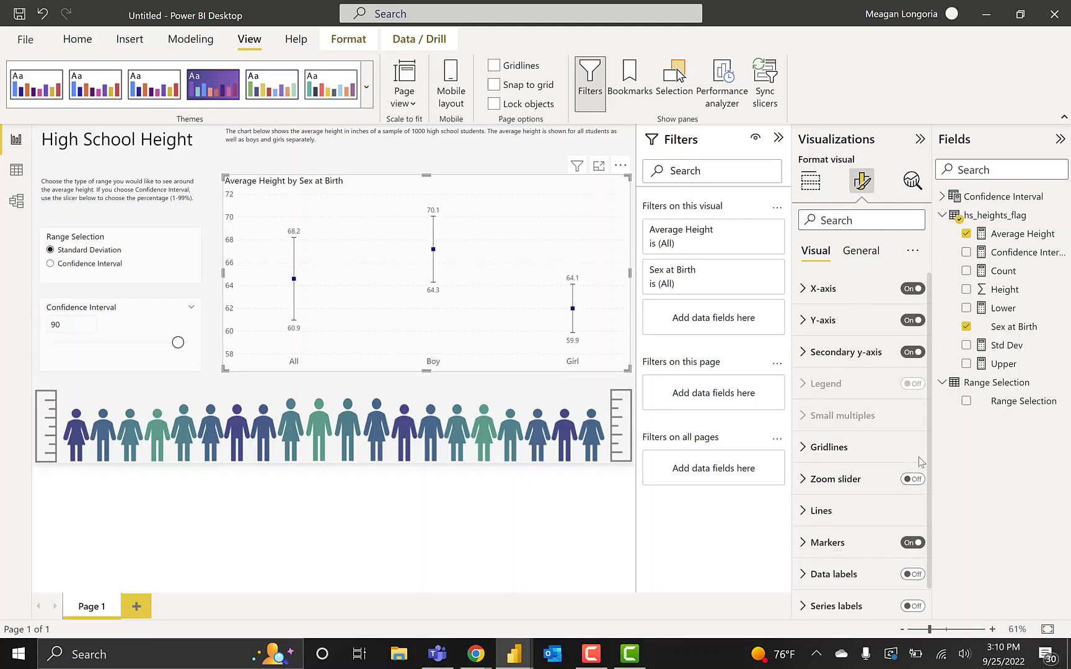
{"action": "left_click", "coordinate": [860, 250]}
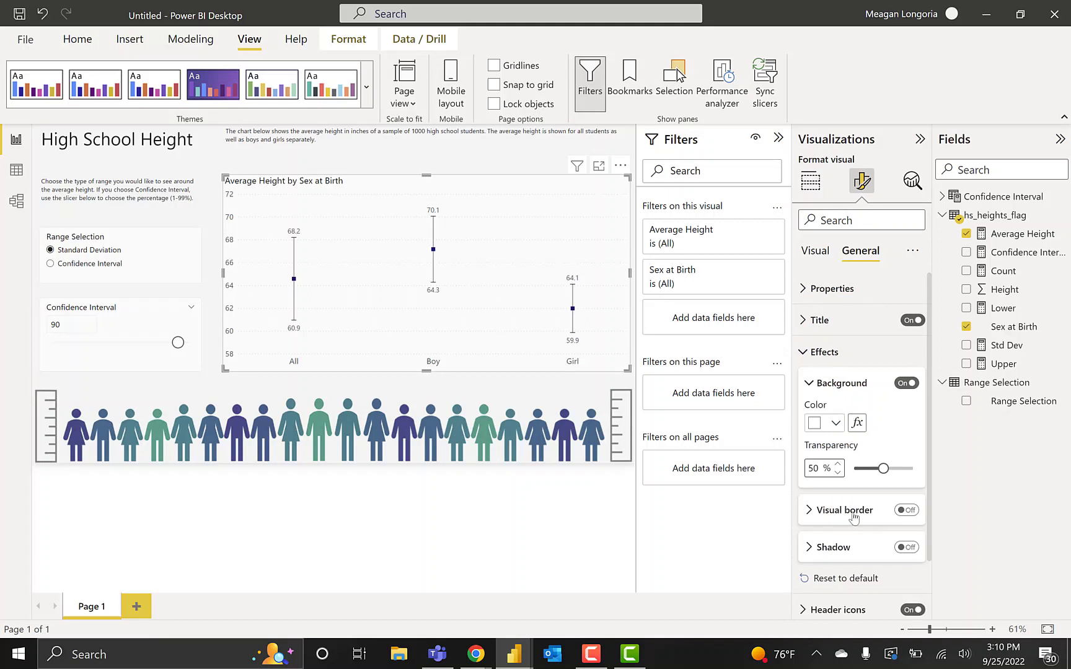
{"action": "left_click", "coordinate": [899, 511]}
{"action": "left_click", "coordinate": [851, 515]}
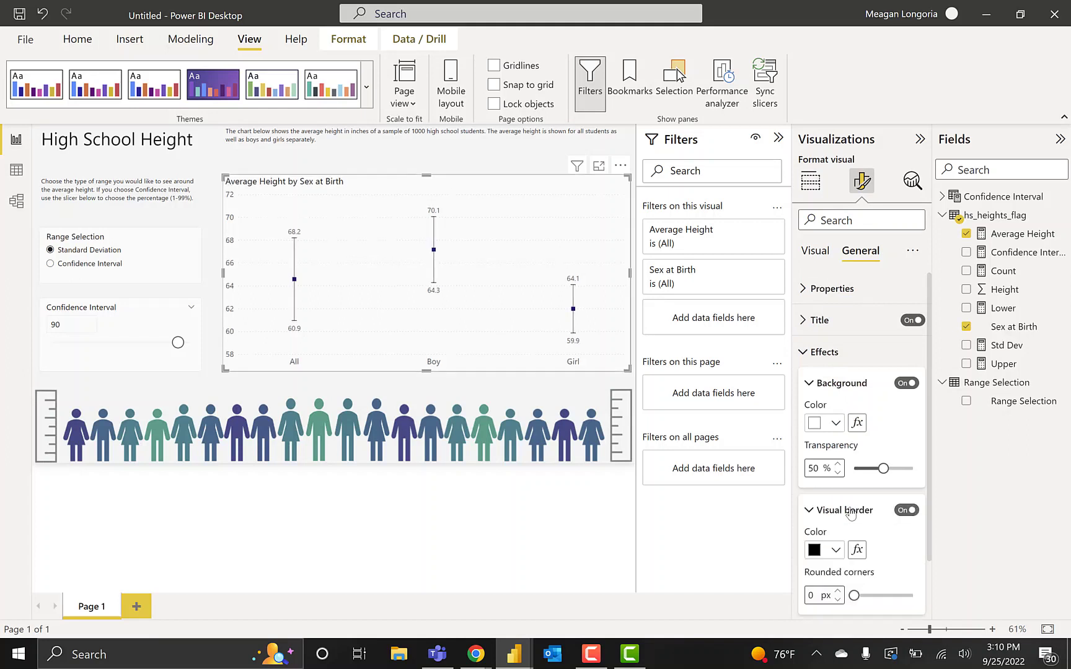
{"action": "left_click", "coordinate": [835, 550]}
{"action": "left_click", "coordinate": [862, 517]}
{"action": "type", "text": "E6E6E6"}
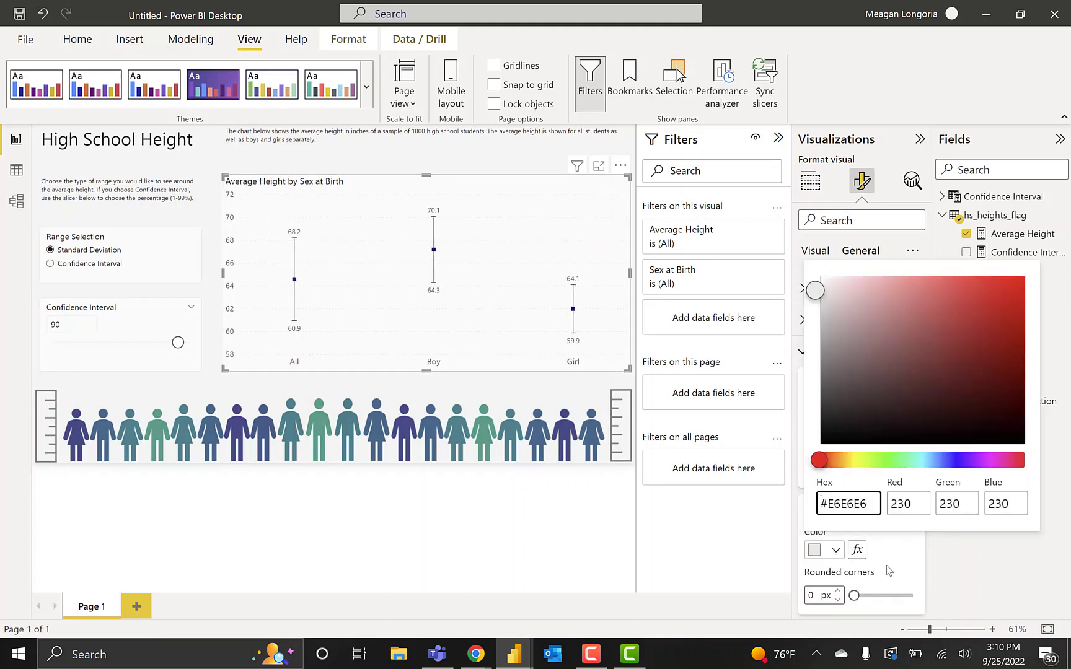
Set the rounded corners of the Average Height by Sex at Birth chart's visual border to 5 px.
{"action": "left_click", "coordinate": [815, 594]}
{"action": "key", "text": "BackSpace"}
{"action": "type", "text": "5"}
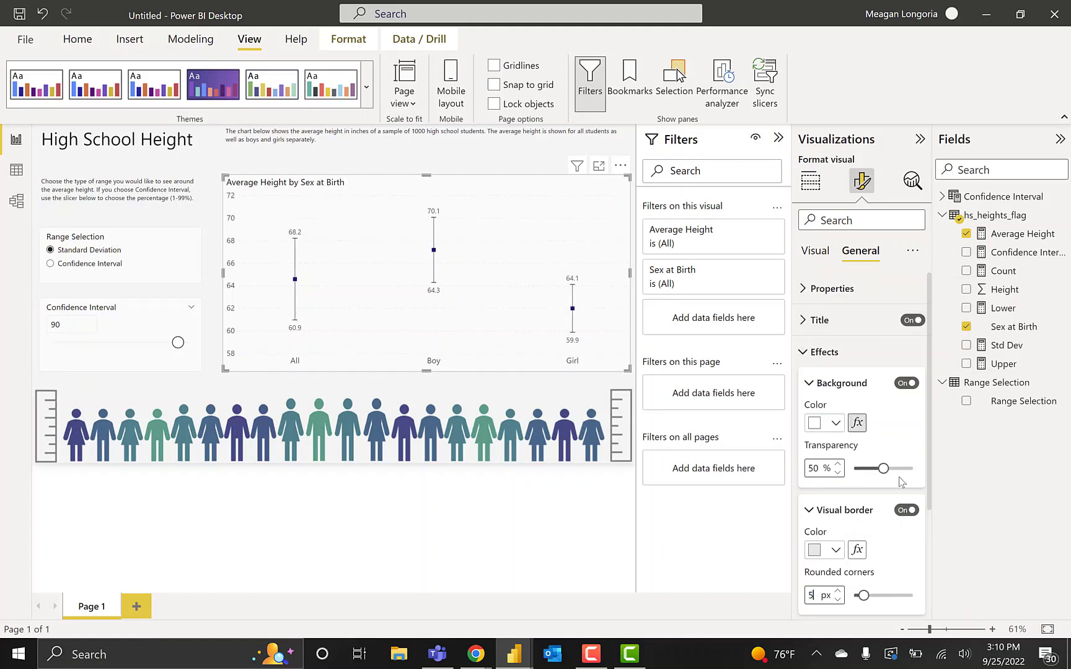
{"action": "scroll", "coordinate": [928, 511], "scroll_direction": "down", "scroll_amount": 5}
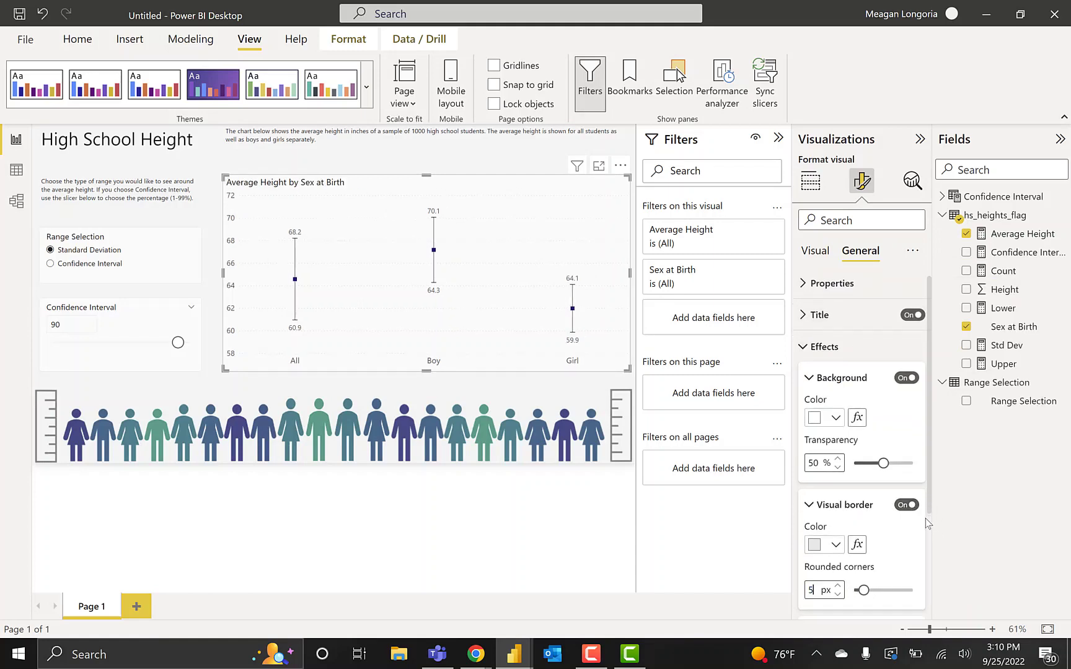
{"action": "scroll", "coordinate": [880, 396], "scroll_direction": "up", "scroll_amount": 5}
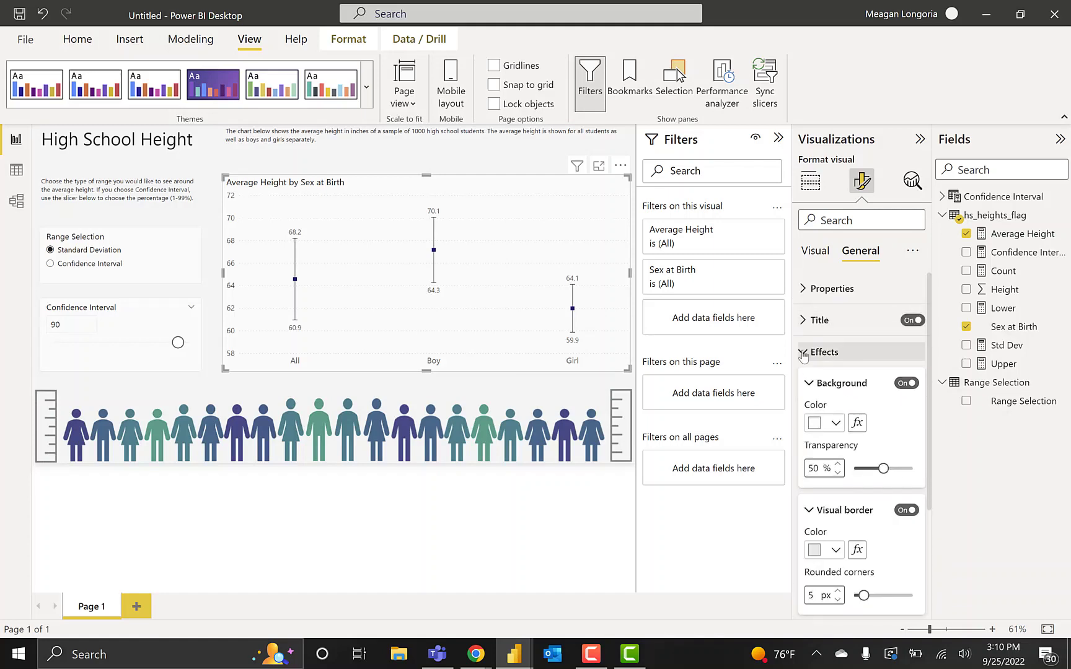
{"action": "left_click", "coordinate": [824, 352]}
Change the line chart's title to "Average Height (in inches) of High School Students - All and by Sex Assigned at Birth".
{"action": "left_click", "coordinate": [524, 159]}
{"action": "left_click", "coordinate": [524, 186]}
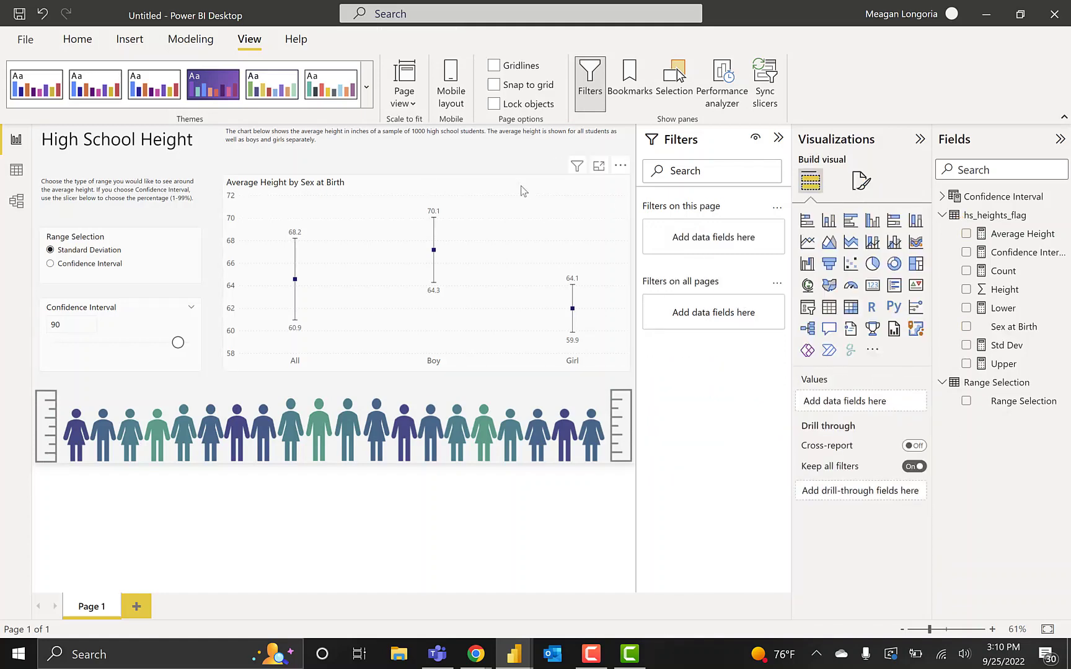
{"action": "left_click", "coordinate": [855, 186]}
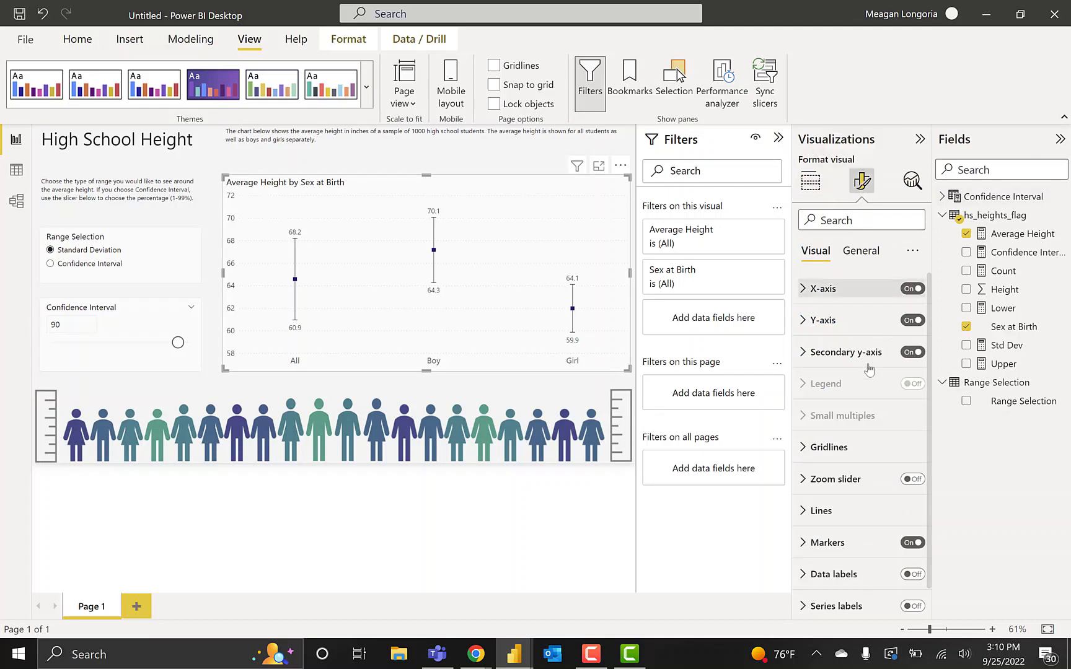
{"action": "left_click", "coordinate": [861, 250]}
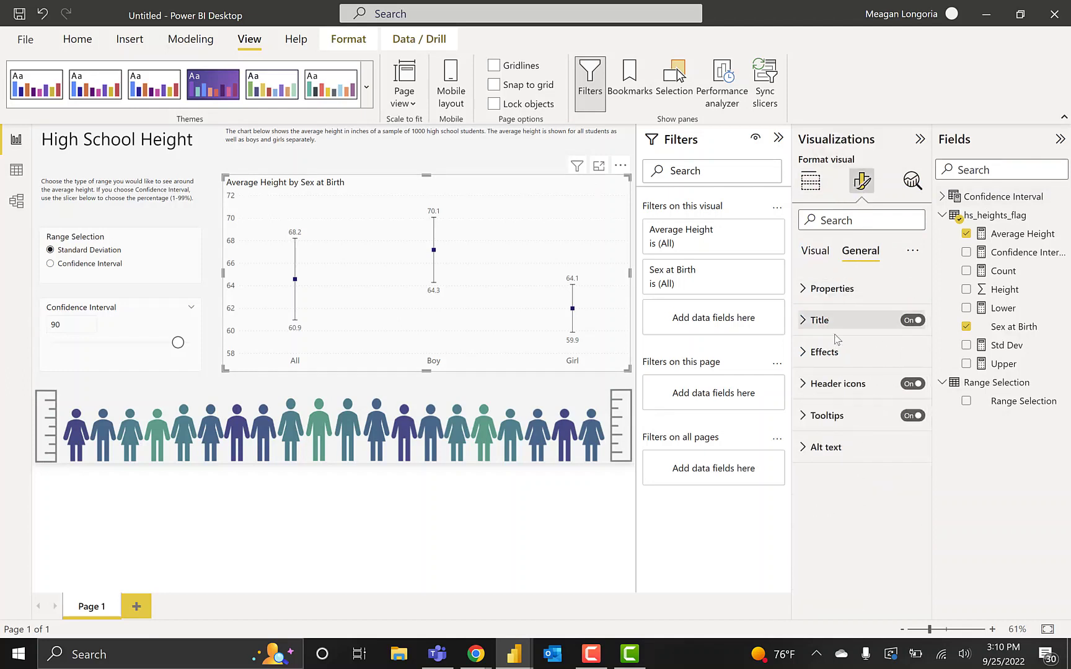
{"action": "left_click", "coordinate": [821, 320]}
{"action": "left_click", "coordinate": [844, 371]}
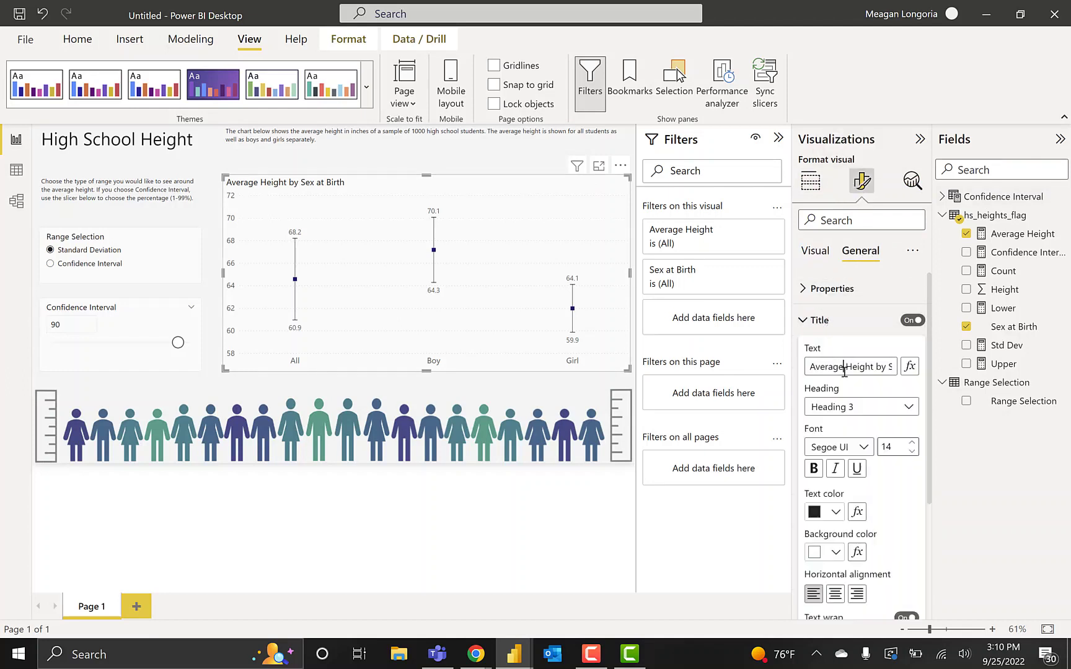
{"action": "key", "text": "ctrl+a"}
{"action": "type", "text": "Average Height (in inches) of High"}
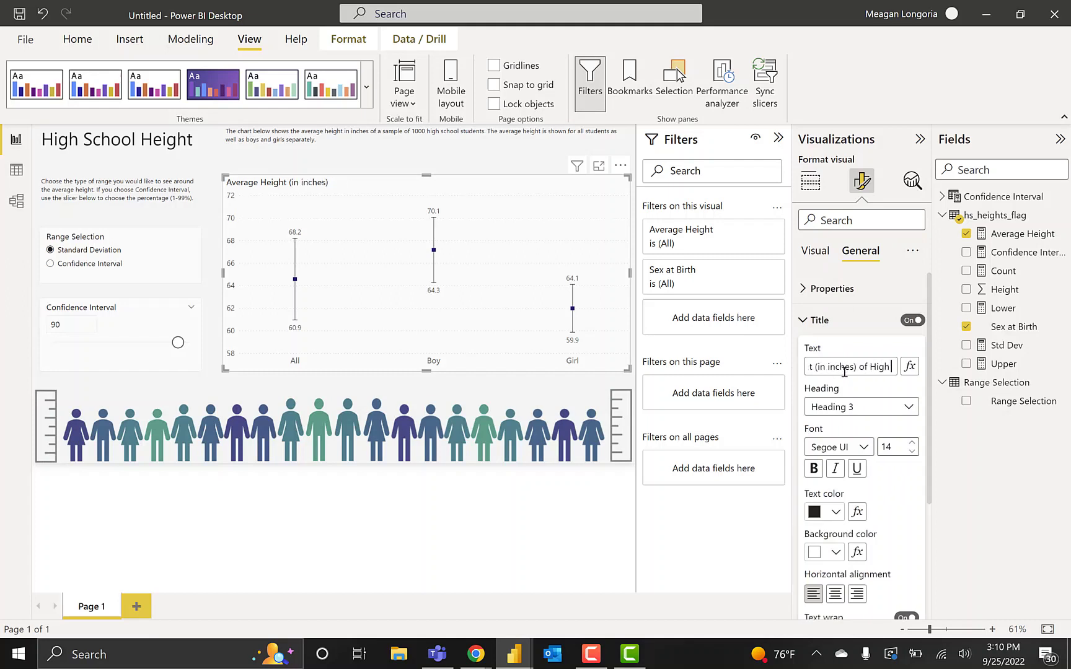
{"action": "type", "text": " School Students"}
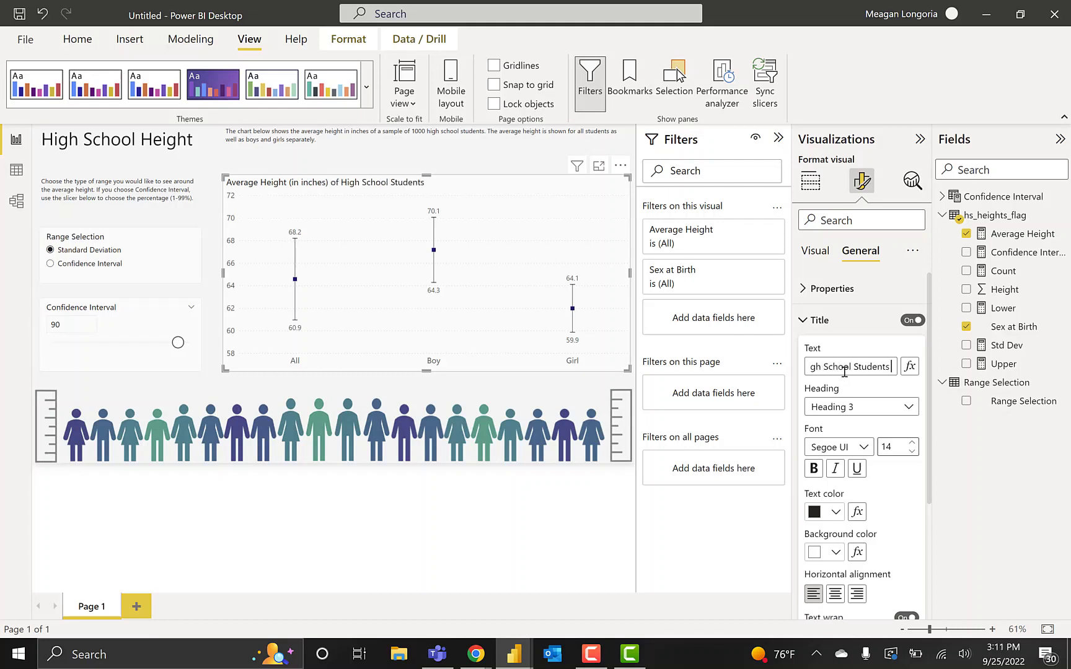
{"action": "type", "text": " - All and by Sex Assigned at Birth"}
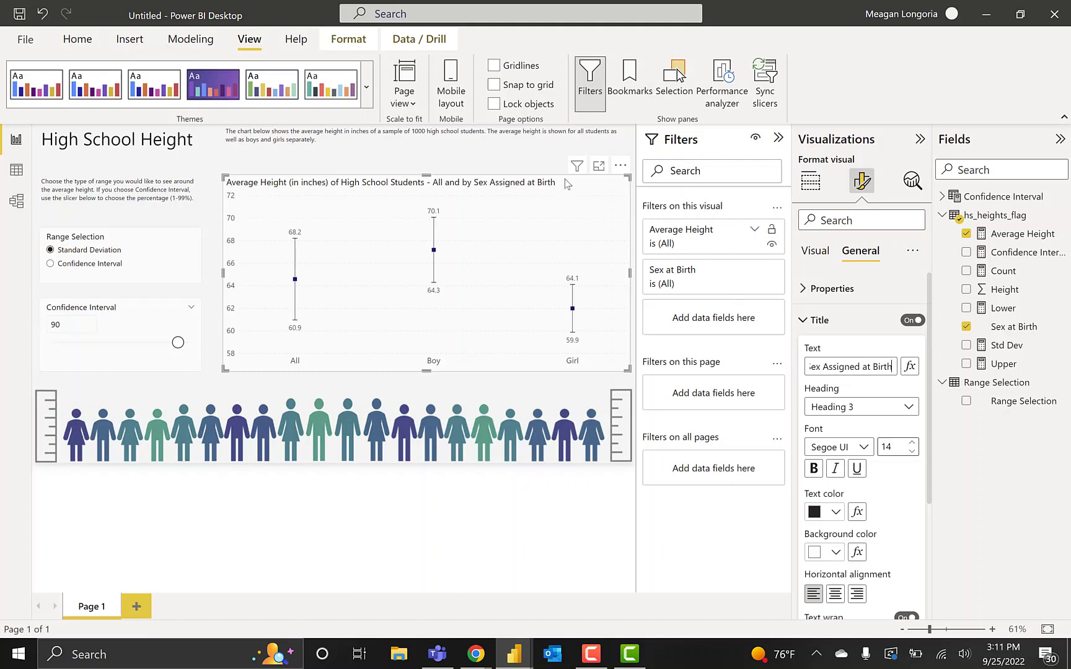
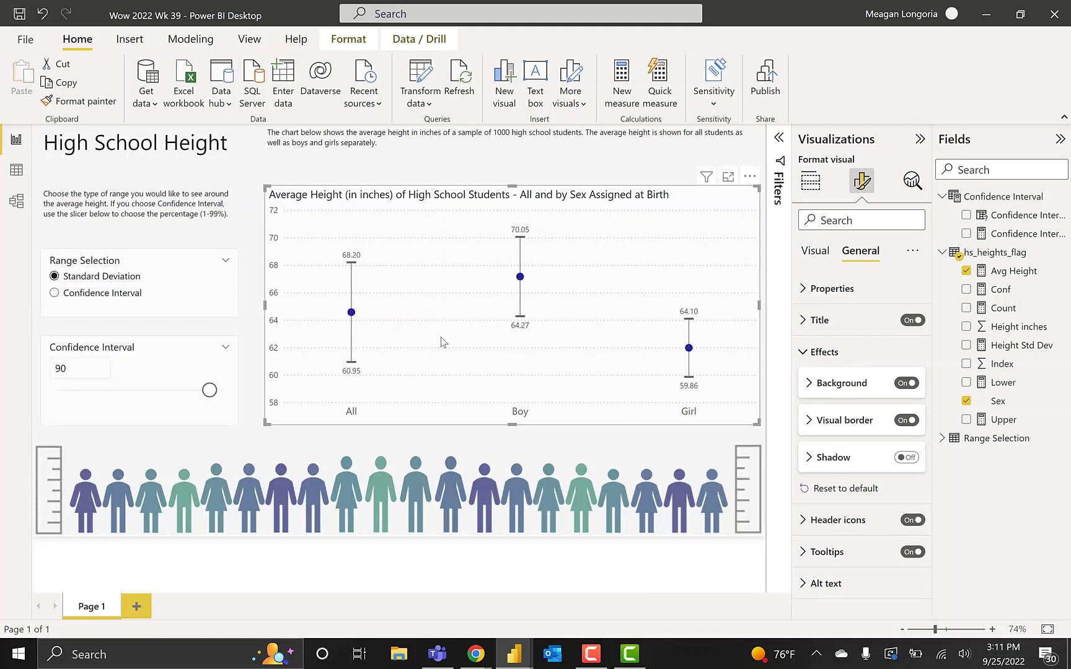
Try gray shades for the height chart's horizontal gridlines and settle on the darker medium gray.
{"action": "left_click", "coordinate": [242, 336]}
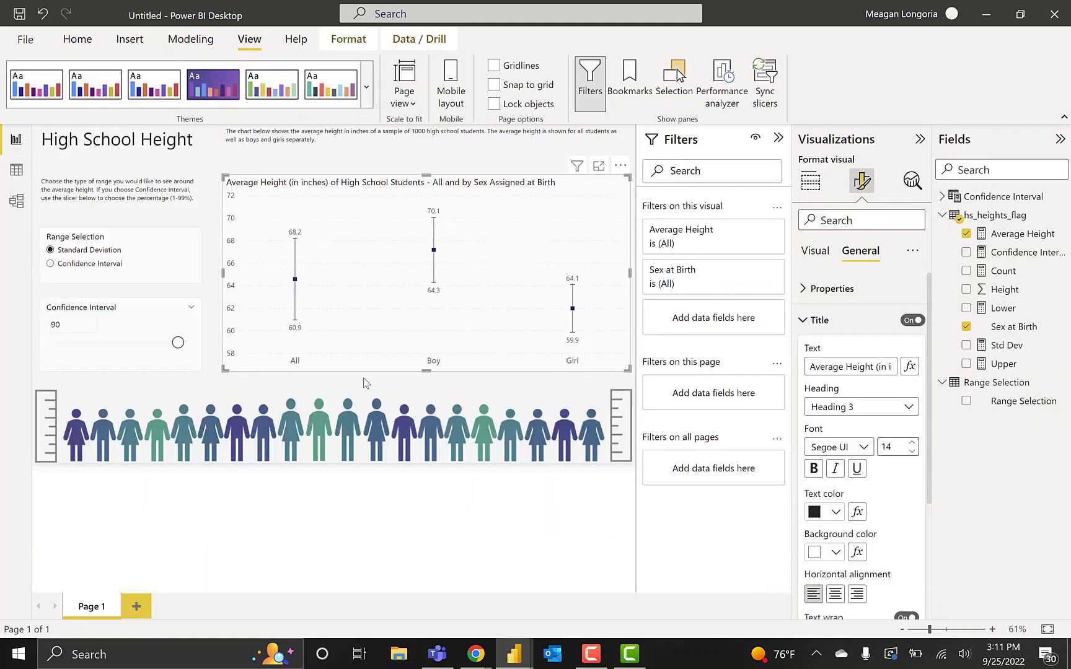
{"action": "left_click", "coordinate": [365, 378]}
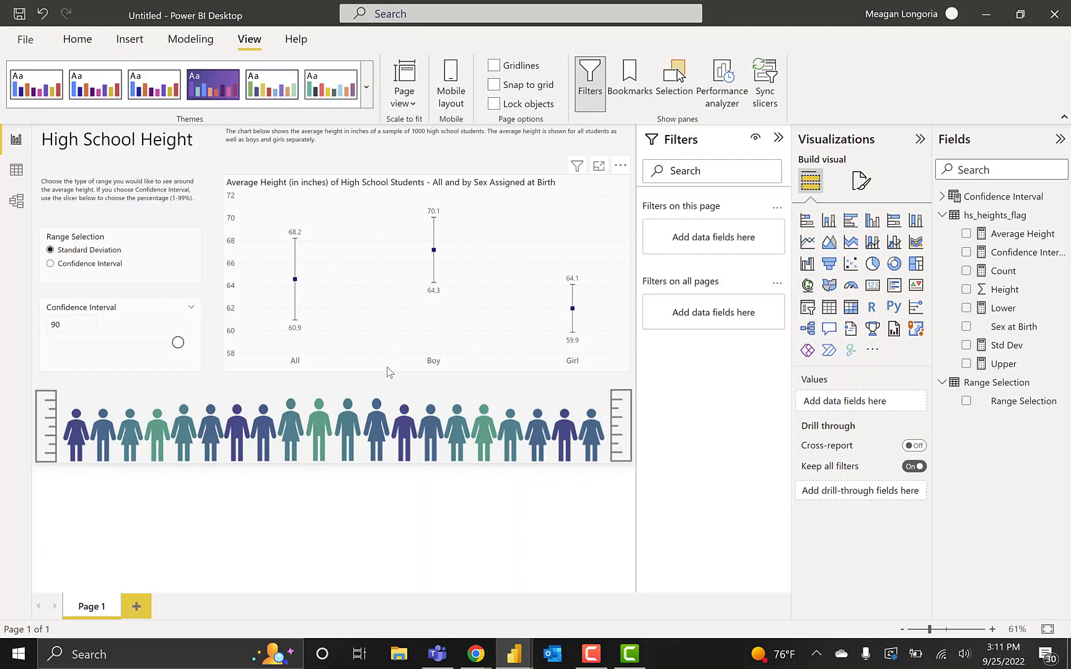
{"action": "left_click", "coordinate": [387, 370]}
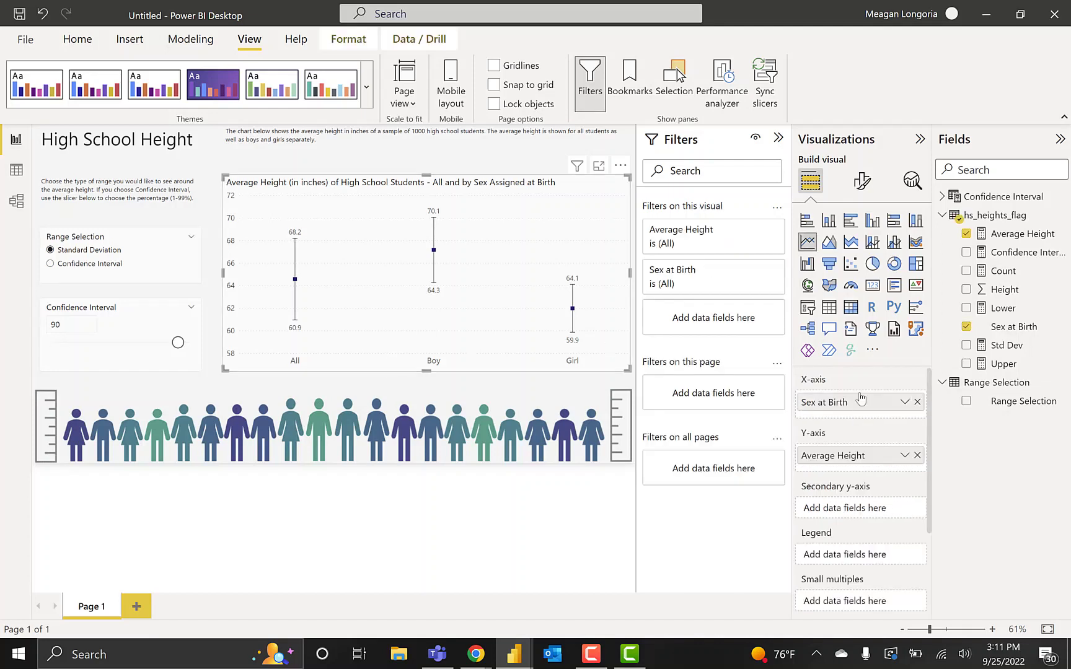
{"action": "left_click", "coordinate": [862, 183]}
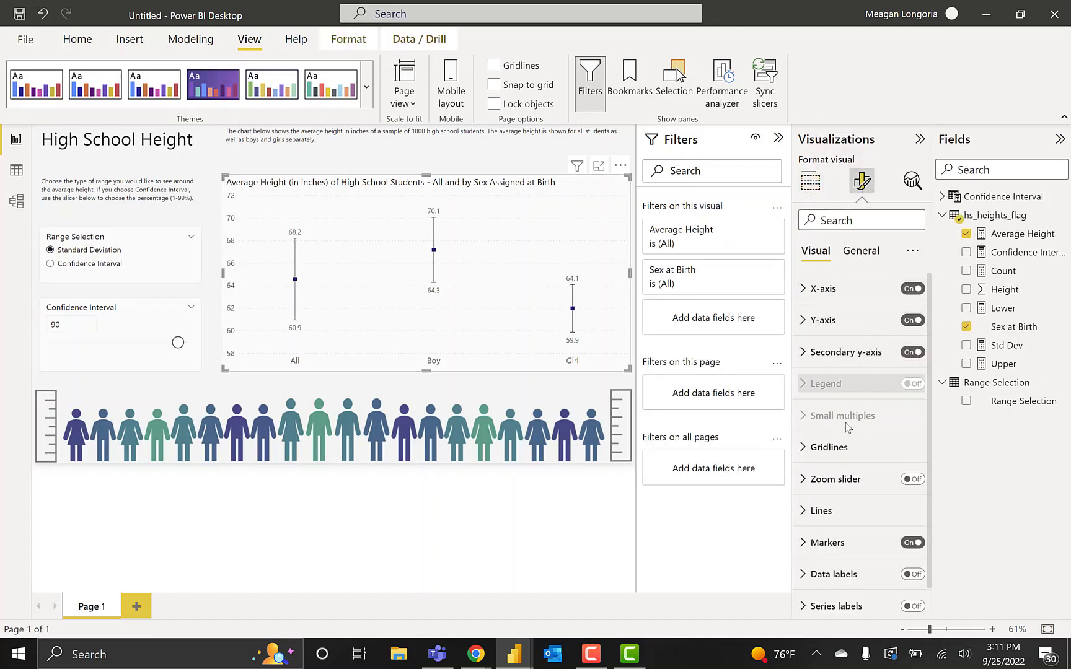
{"action": "left_click", "coordinate": [837, 447]}
{"action": "left_click", "coordinate": [831, 559]}
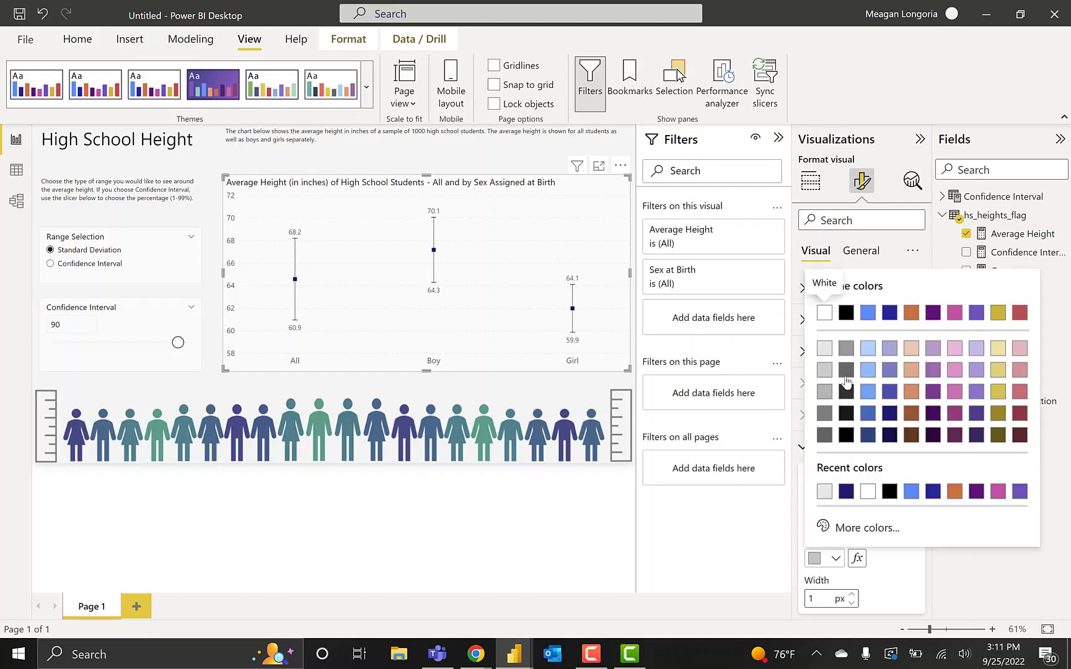
{"action": "left_click", "coordinate": [824, 414]}
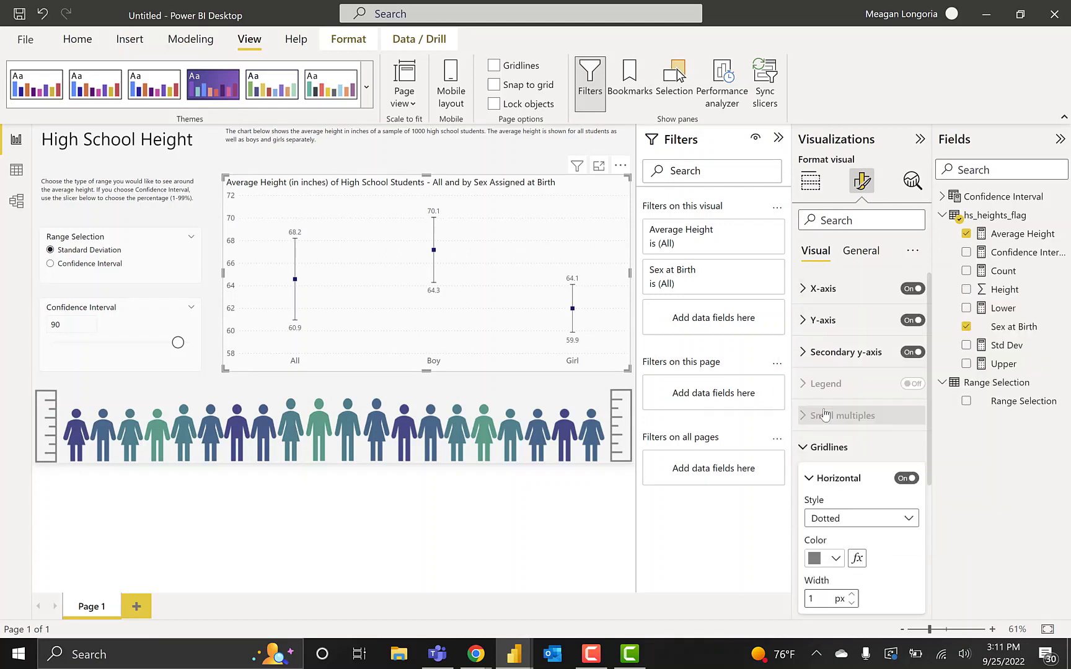
{"action": "left_click", "coordinate": [831, 559]}
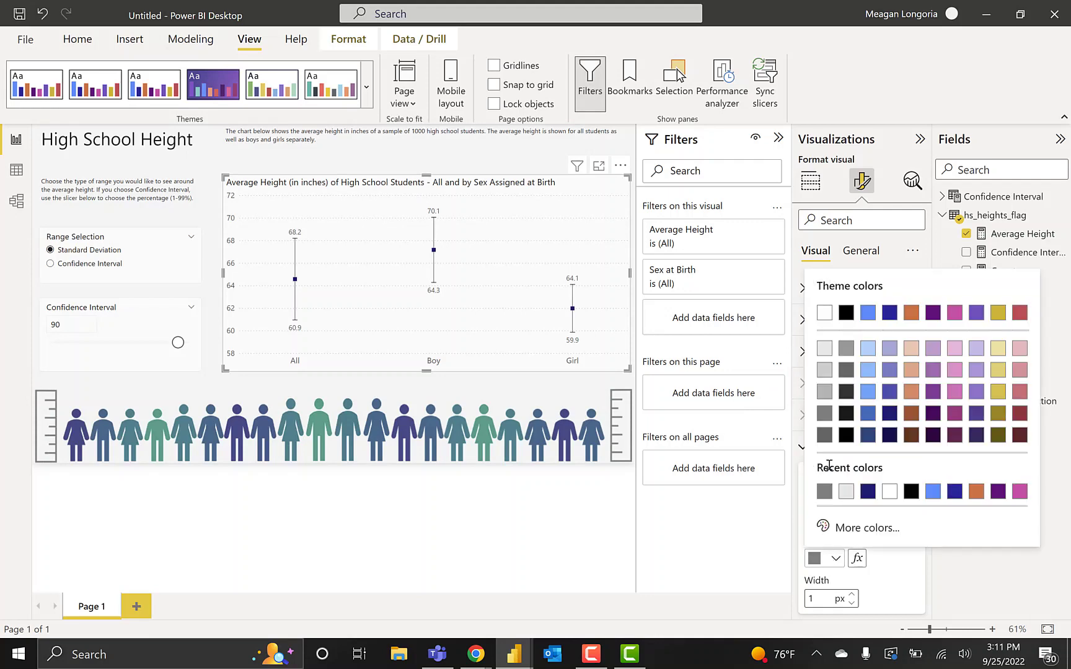
{"action": "left_click", "coordinate": [824, 392]}
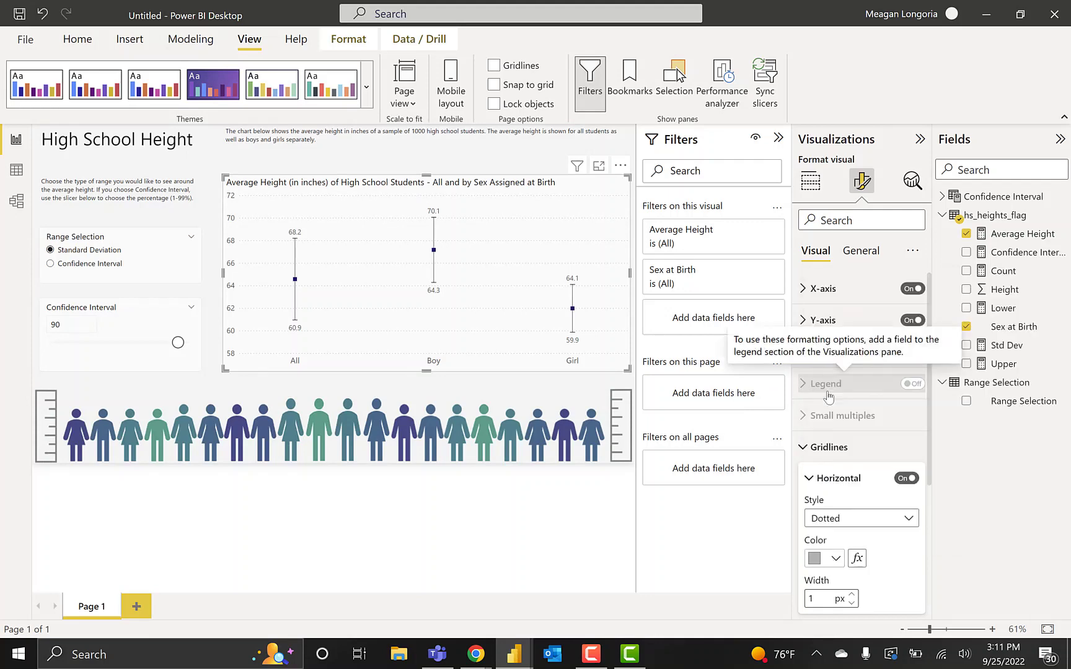
{"action": "left_click", "coordinate": [826, 561]}
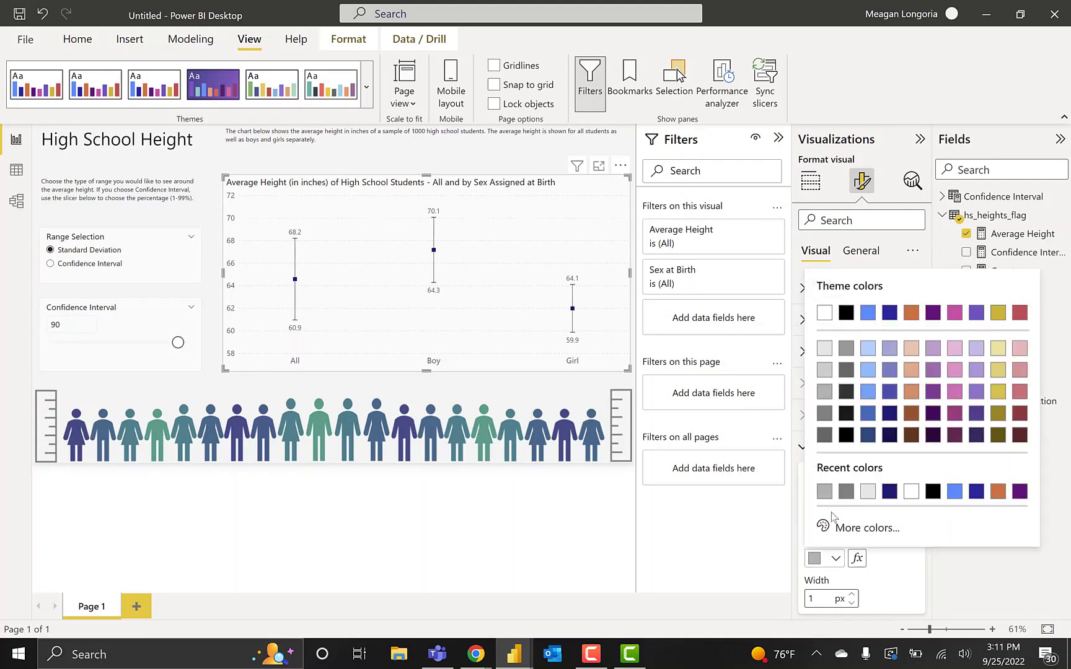
{"action": "left_click", "coordinate": [826, 415]}
{"action": "left_click", "coordinate": [440, 389]}
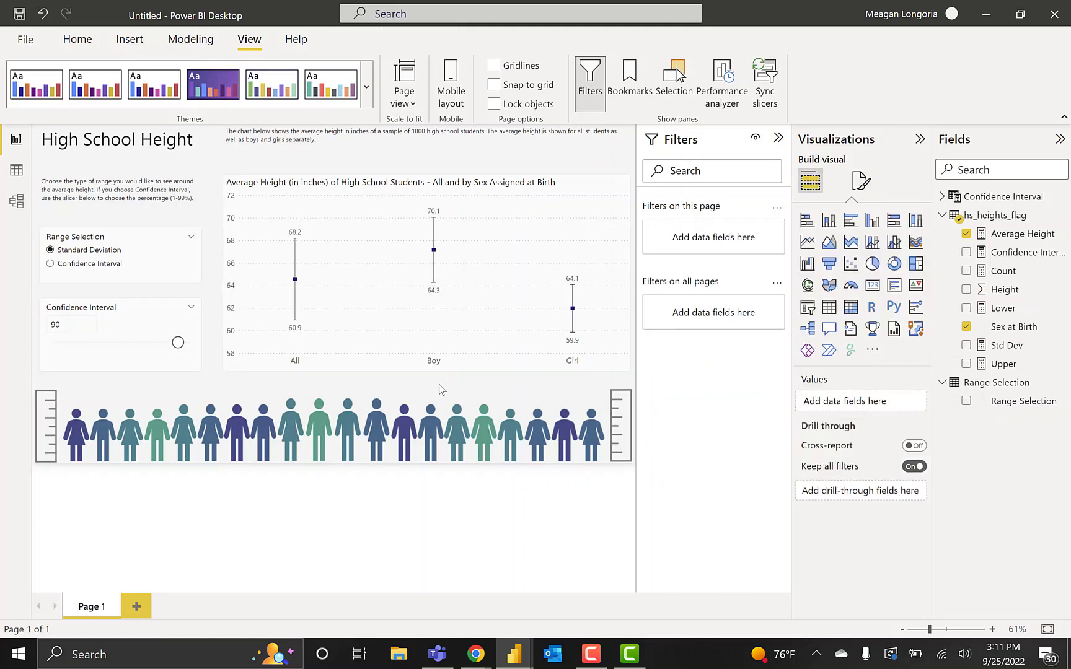
Collapse the Filters pane to enlarge the report canvas, keeping the chart's format settings open.
{"action": "left_click", "coordinate": [437, 365]}
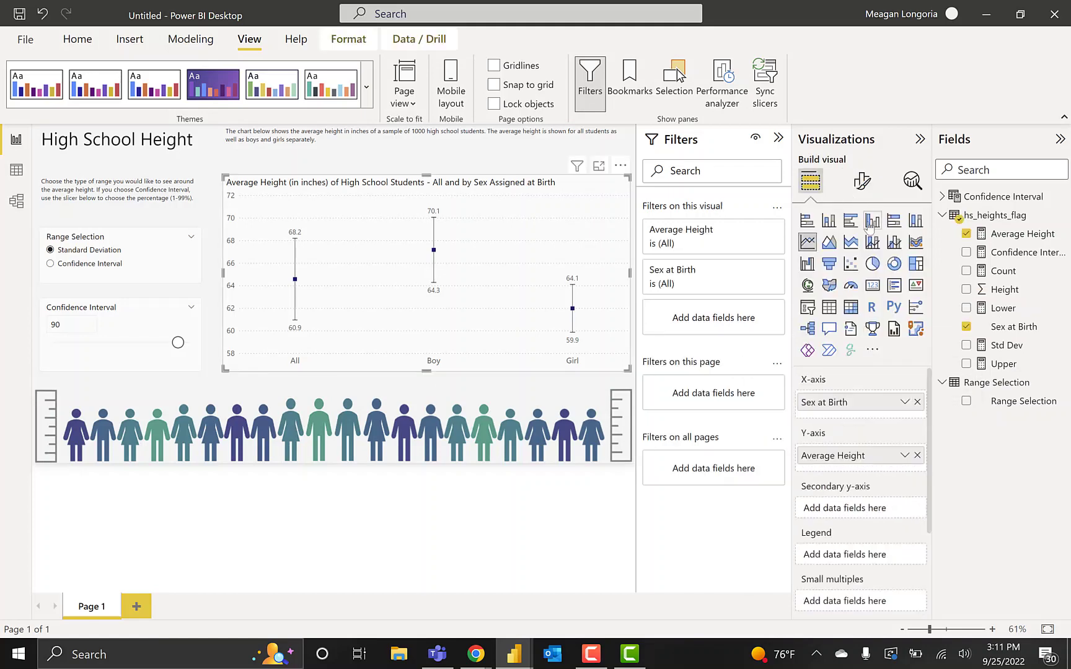
{"action": "left_click", "coordinate": [861, 181]}
{"action": "left_click", "coordinate": [920, 139]}
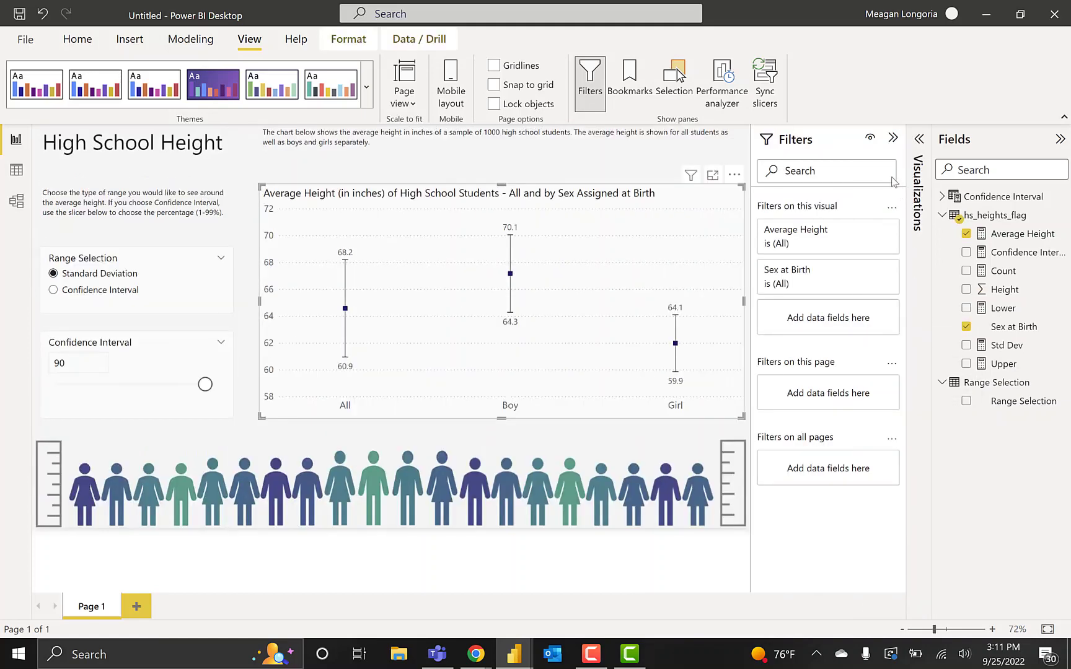
{"action": "left_click", "coordinate": [893, 138]}
{"action": "left_click", "coordinate": [915, 140]}
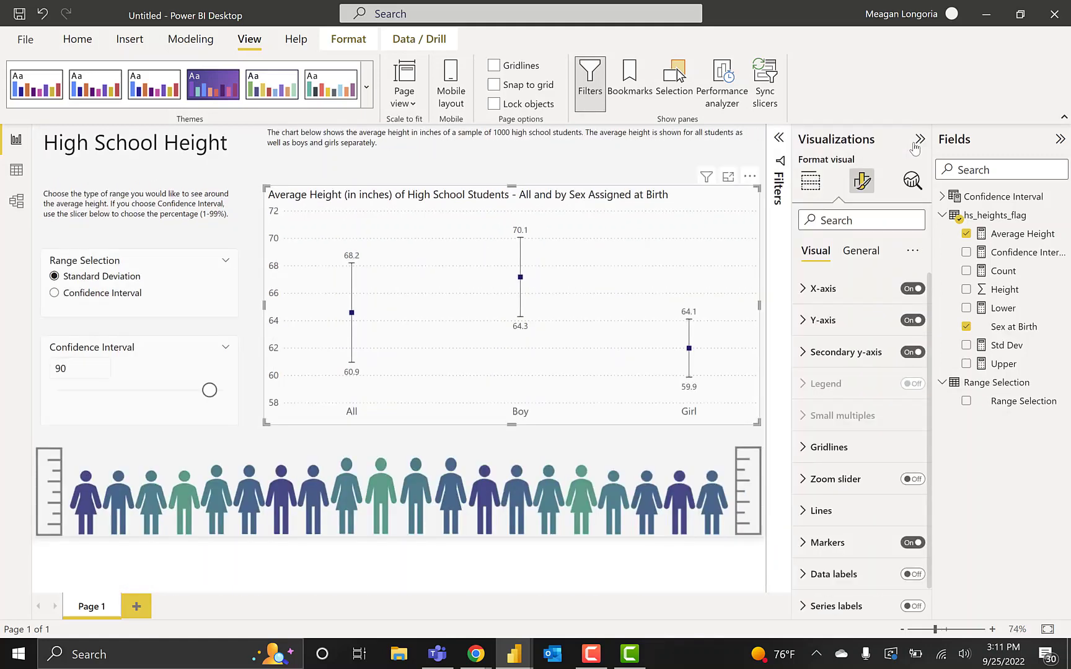
Set the chart's error bars to a marker size of 10 and a bar width of 1.
{"action": "left_click", "coordinate": [910, 181]}
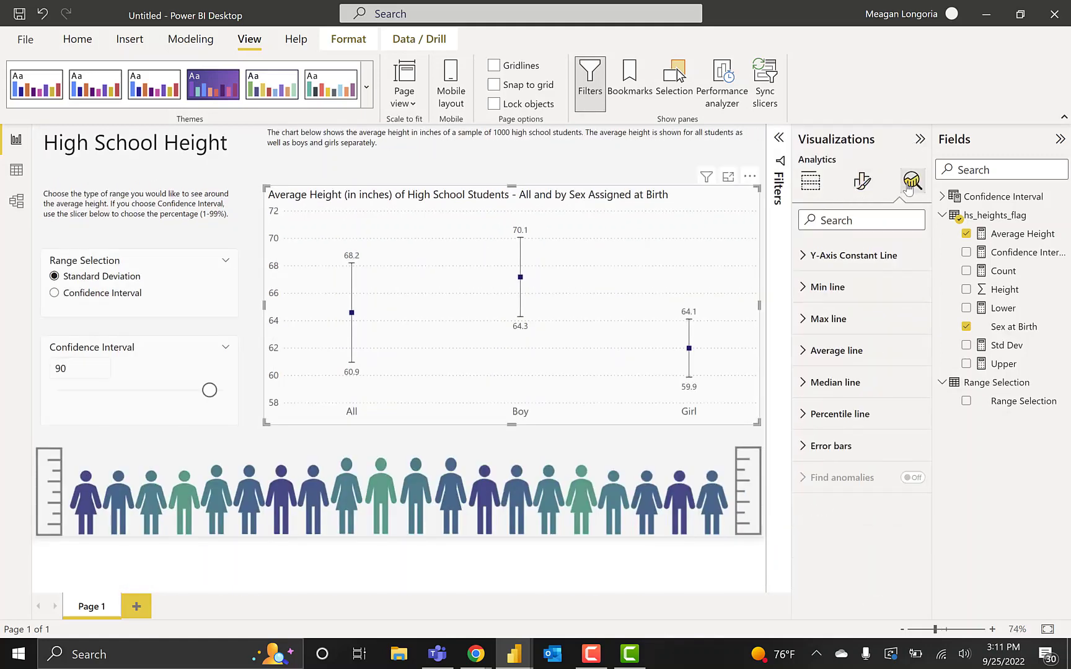
{"action": "left_click", "coordinate": [832, 446]}
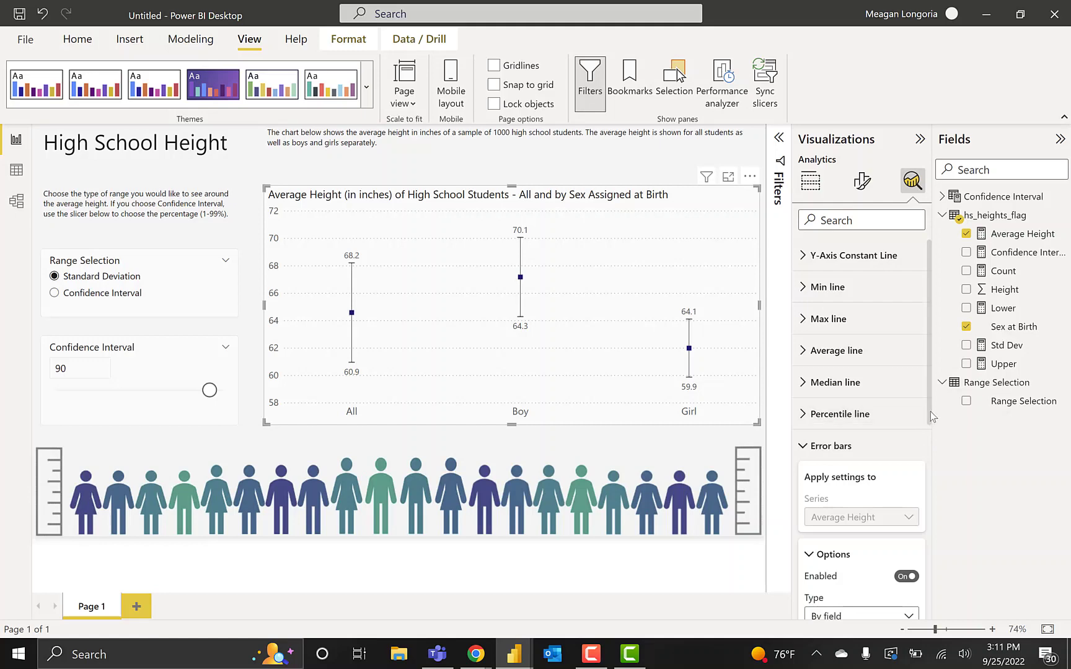
{"action": "left_click_drag", "start_coordinate": [930, 412], "coordinate": [947, 607]}
{"action": "left_click", "coordinate": [862, 431]}
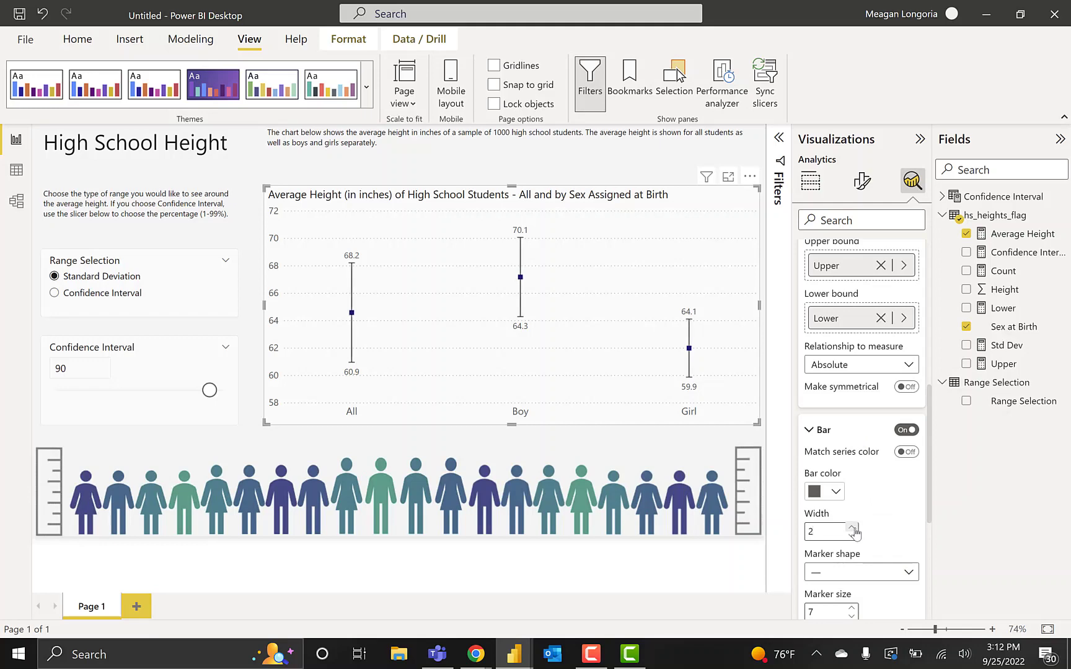
{"action": "left_click_drag", "start_coordinate": [929, 509], "coordinate": [929, 517]}
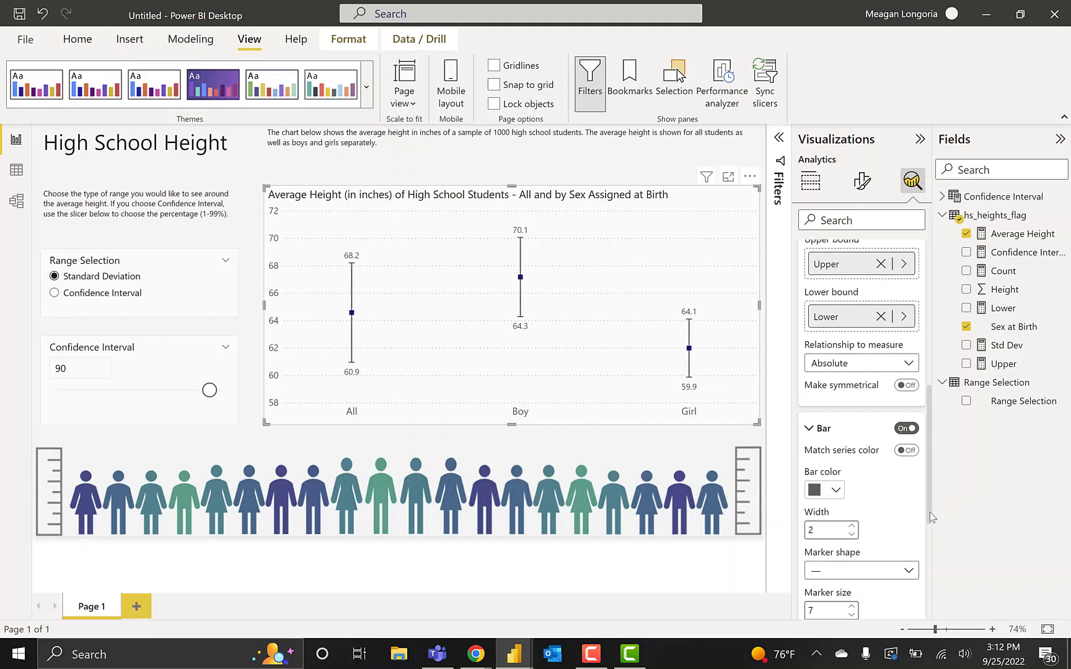
{"action": "scroll", "coordinate": [929, 517], "scroll_direction": "down", "scroll_amount": 3}
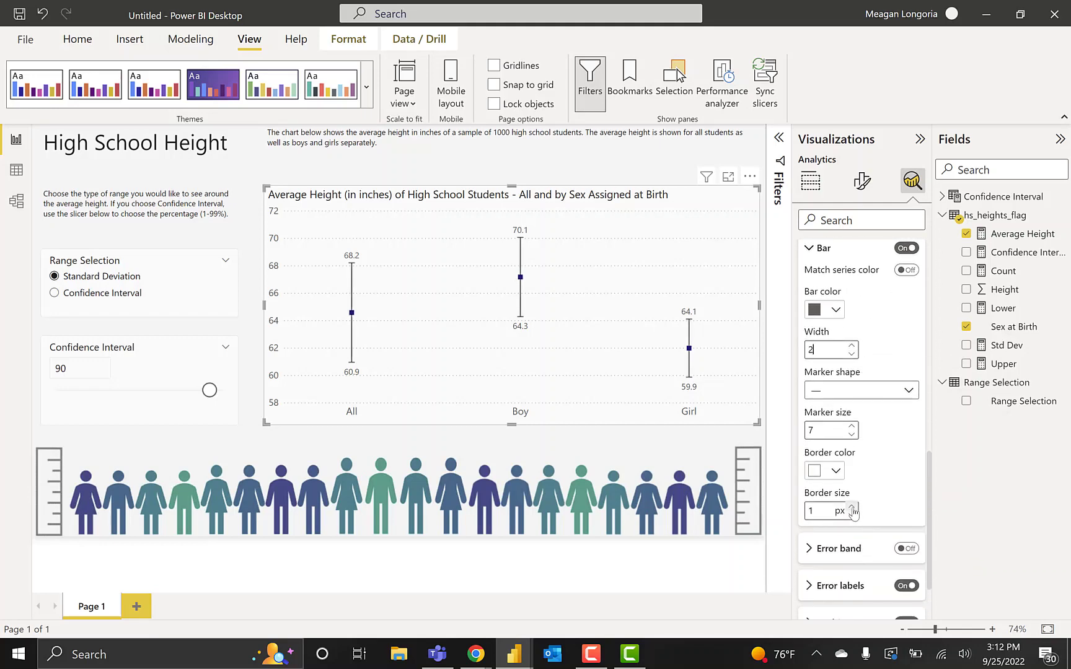
{"action": "left_click", "coordinate": [852, 515]}
{"action": "left_click", "coordinate": [830, 428]}
{"action": "type", "text": "10"}
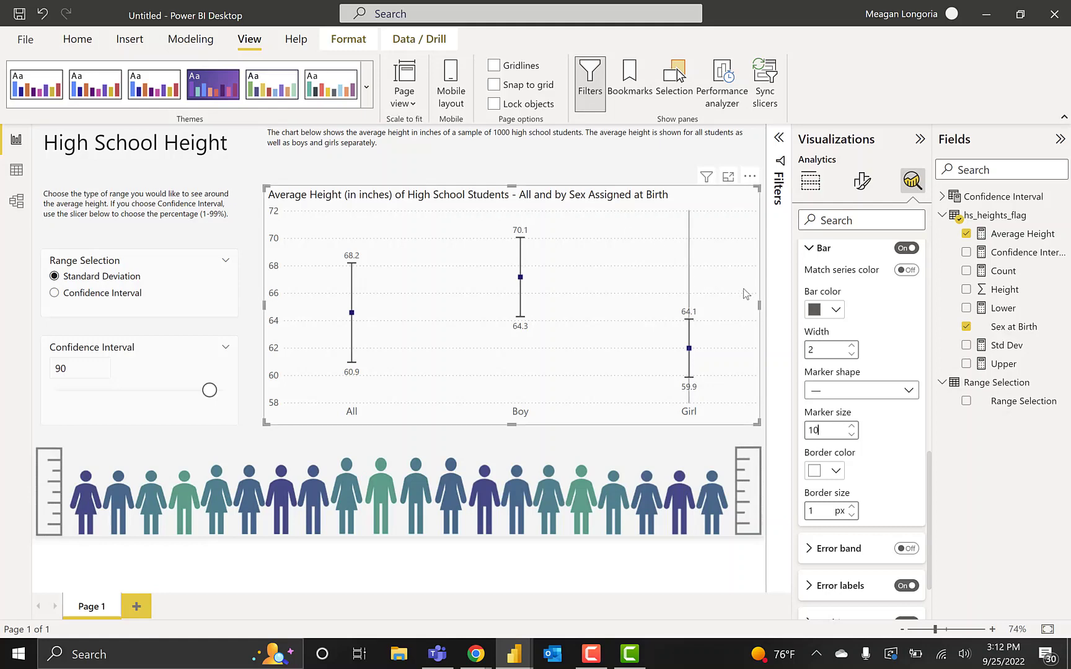
{"action": "left_click", "coordinate": [832, 347]}
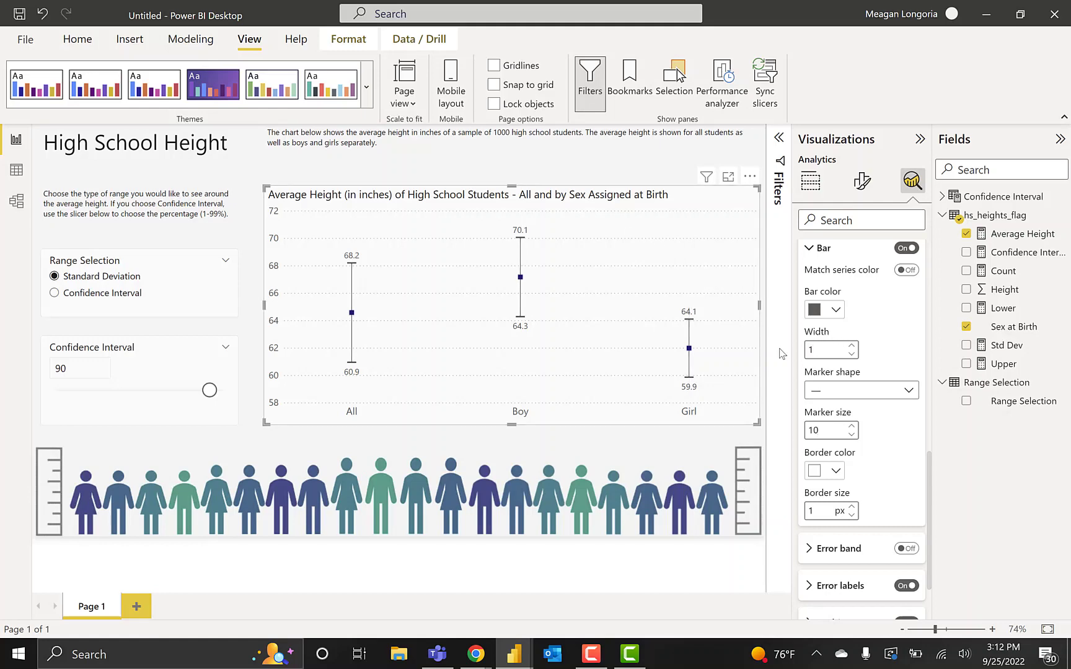
Compare the finished report with the Requirements list on the Workout Wednesday page in the browser and return to Power BI Desktop.
{"action": "key", "text": "alt+Tab"}
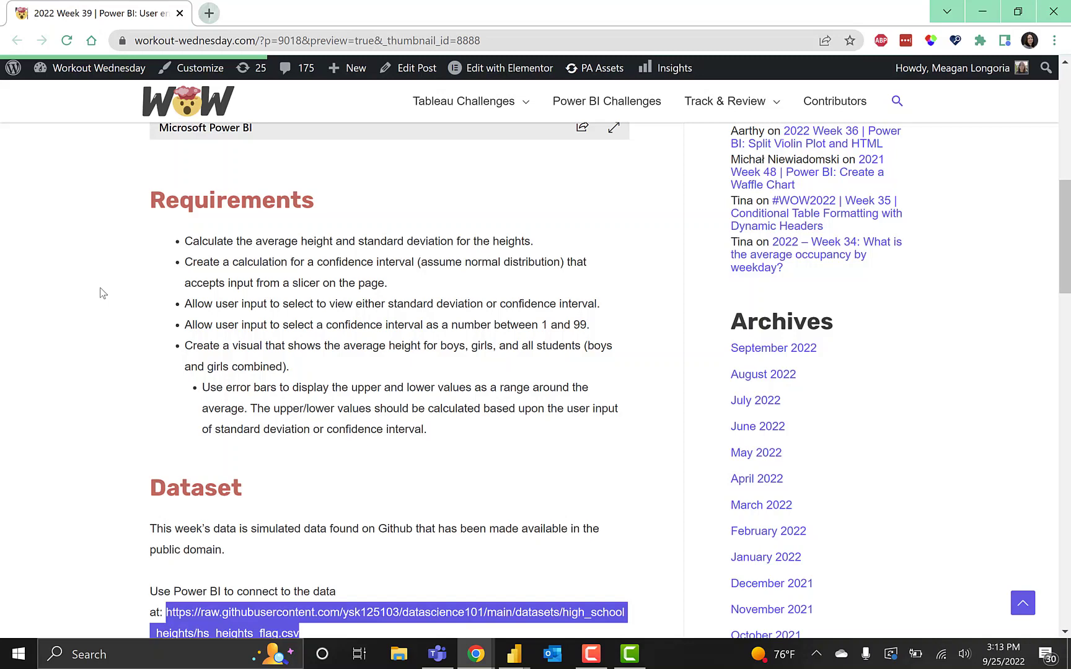
{"action": "key", "text": "alt+Tab"}
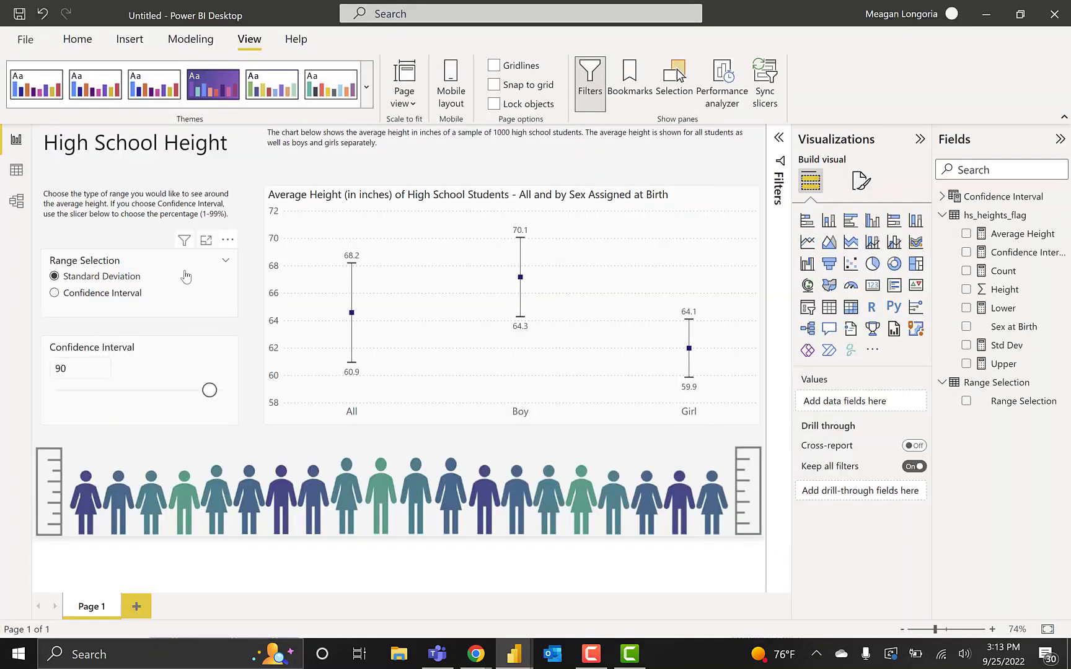
{"action": "key", "text": "alt+Tab"}
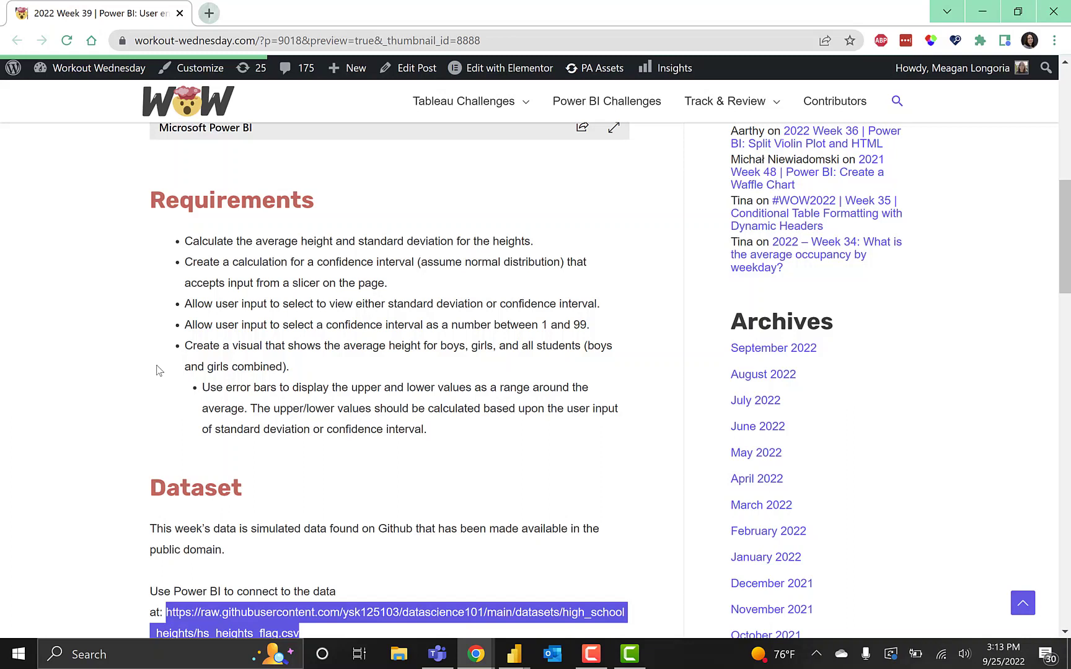
{"action": "key", "text": "alt+Tab"}
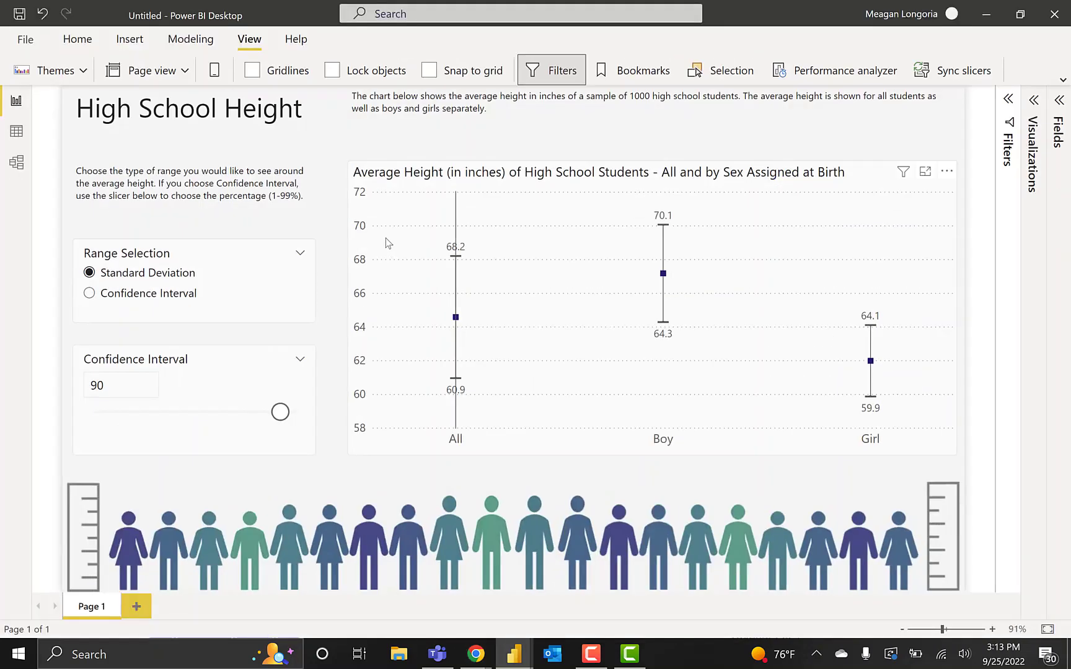
{"action": "mouse_move", "coordinate": [383, 238]}
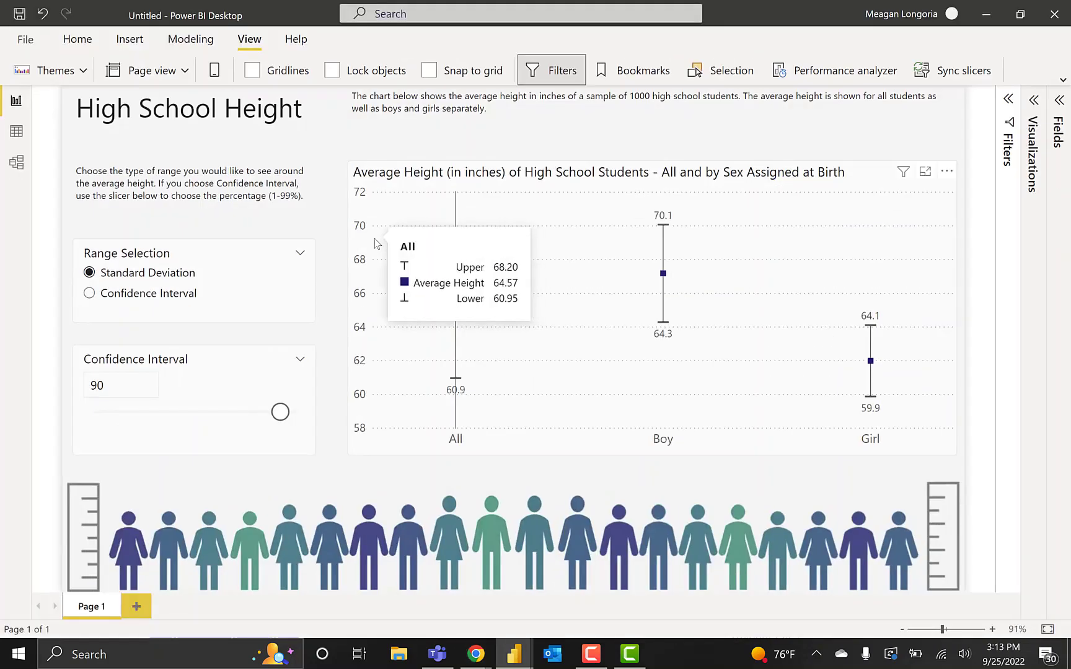
{"action": "left_click", "coordinate": [329, 209]}
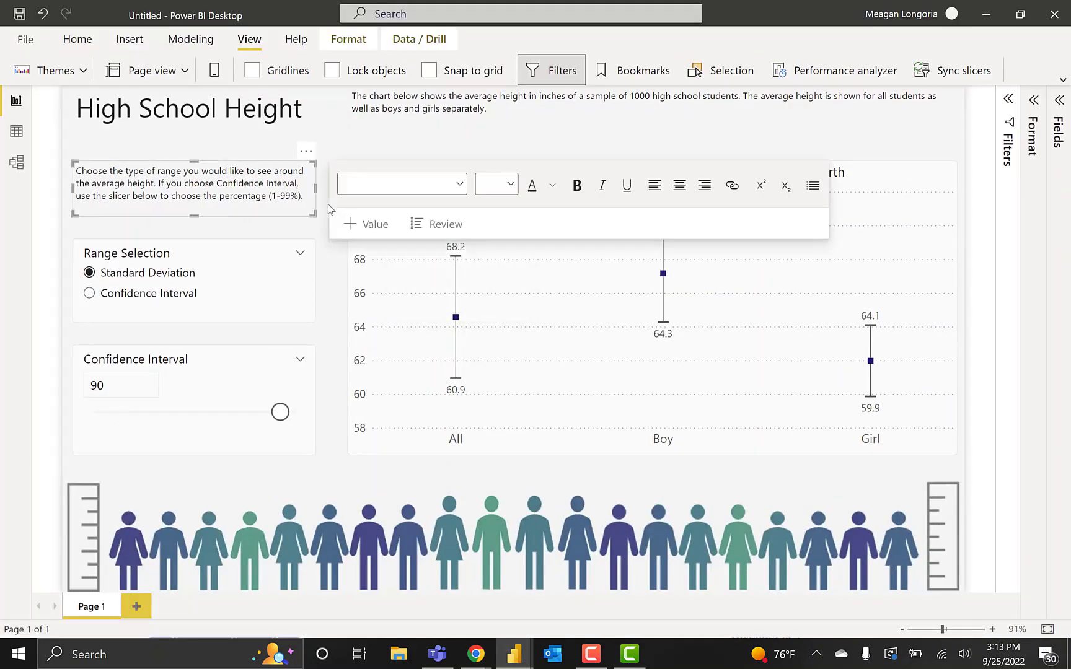
{"action": "left_click", "coordinate": [337, 143]}
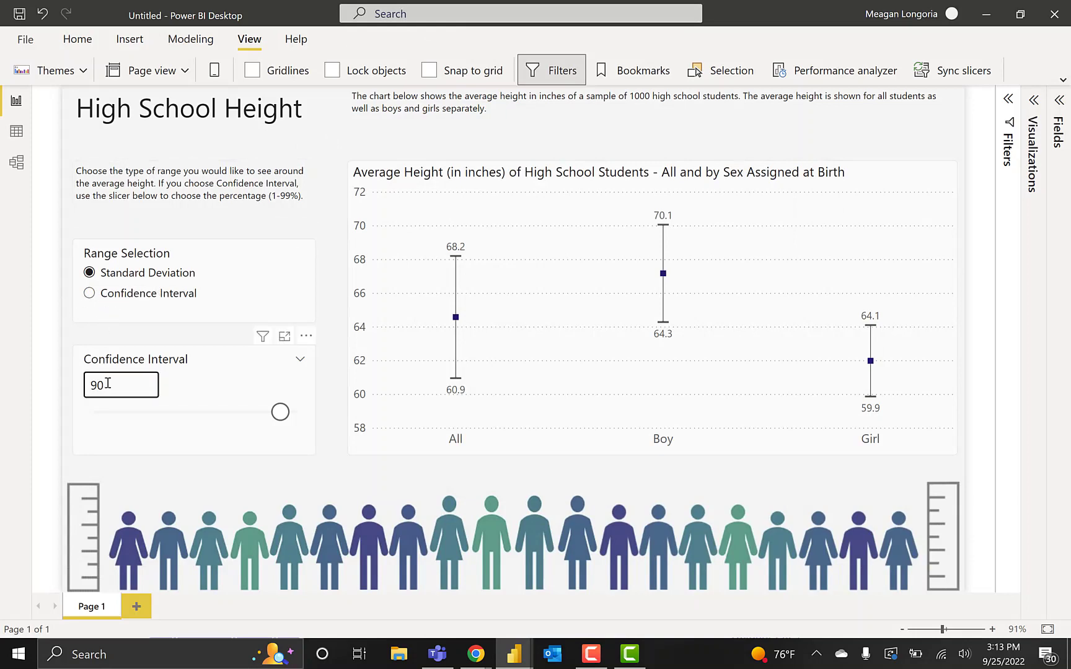
Switch the range selection to Confidence Interval and set the confidence interval to 95.
{"action": "left_click", "coordinate": [90, 294]}
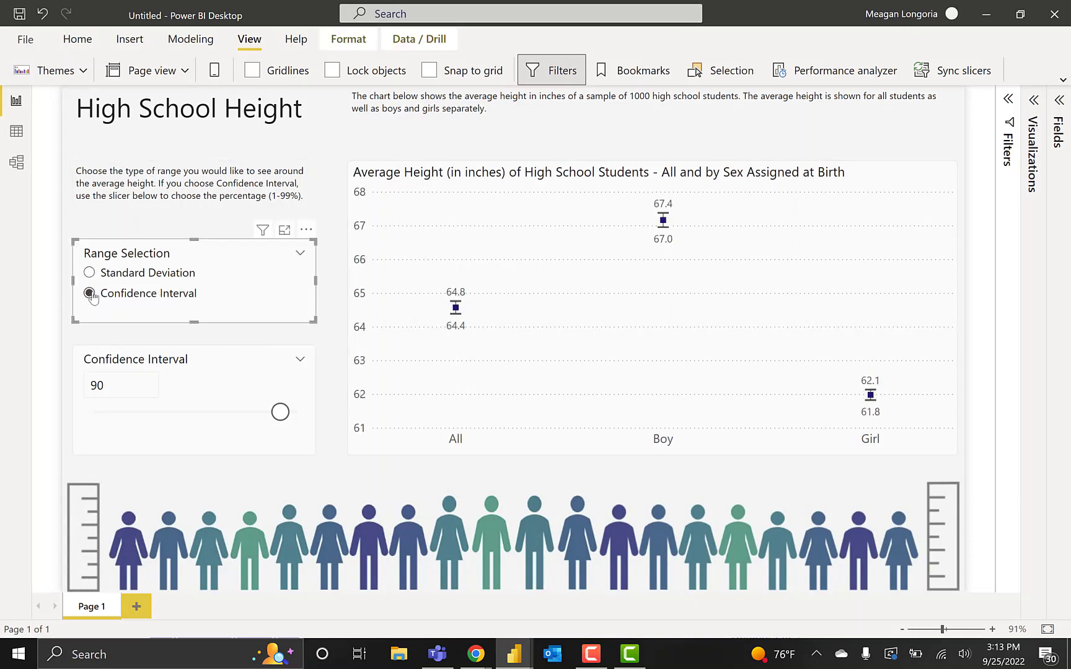
{"action": "double_click", "coordinate": [96, 385]}
{"action": "left_click_drag", "start_coordinate": [96, 385], "coordinate": [94, 396]}
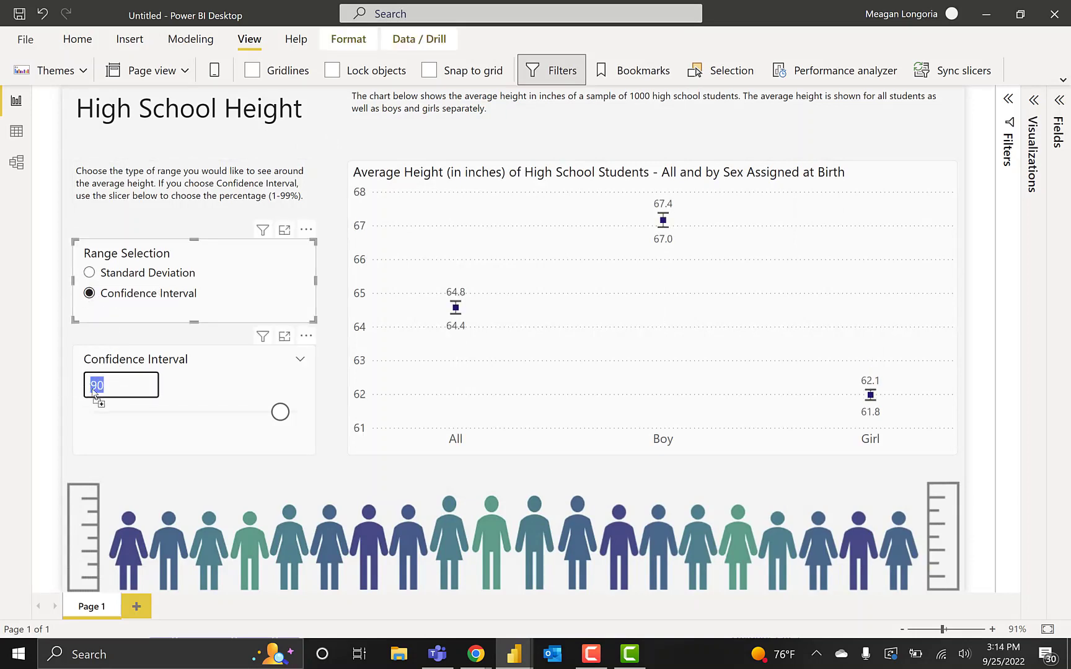
{"action": "type", "text": "95"}
{"action": "left_click", "coordinate": [195, 397]}
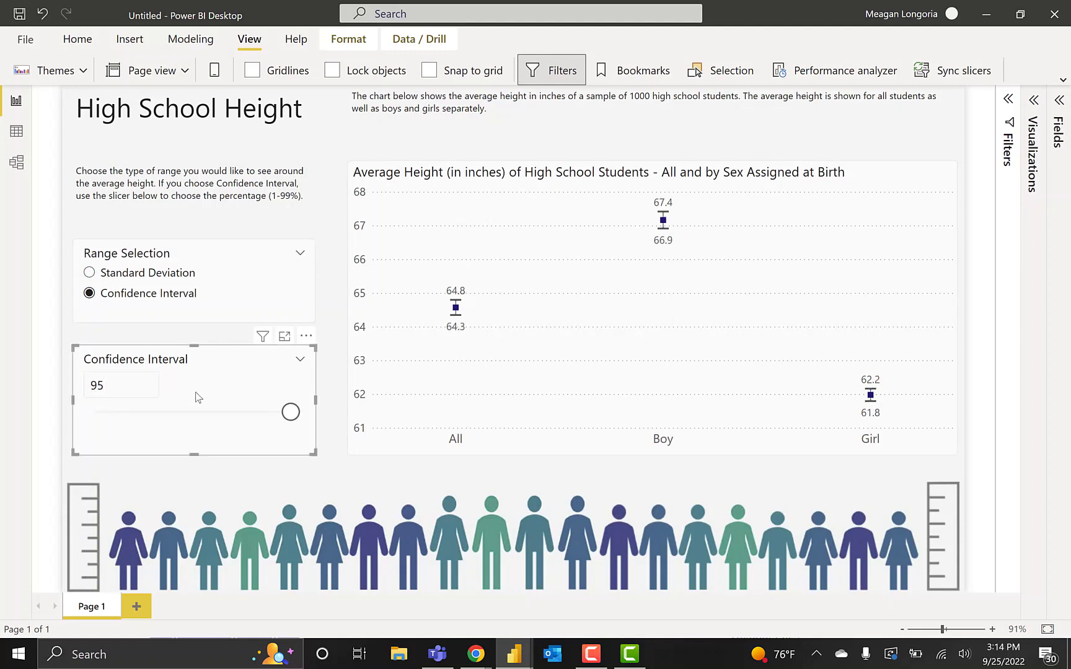
{"action": "double_click", "coordinate": [116, 389]}
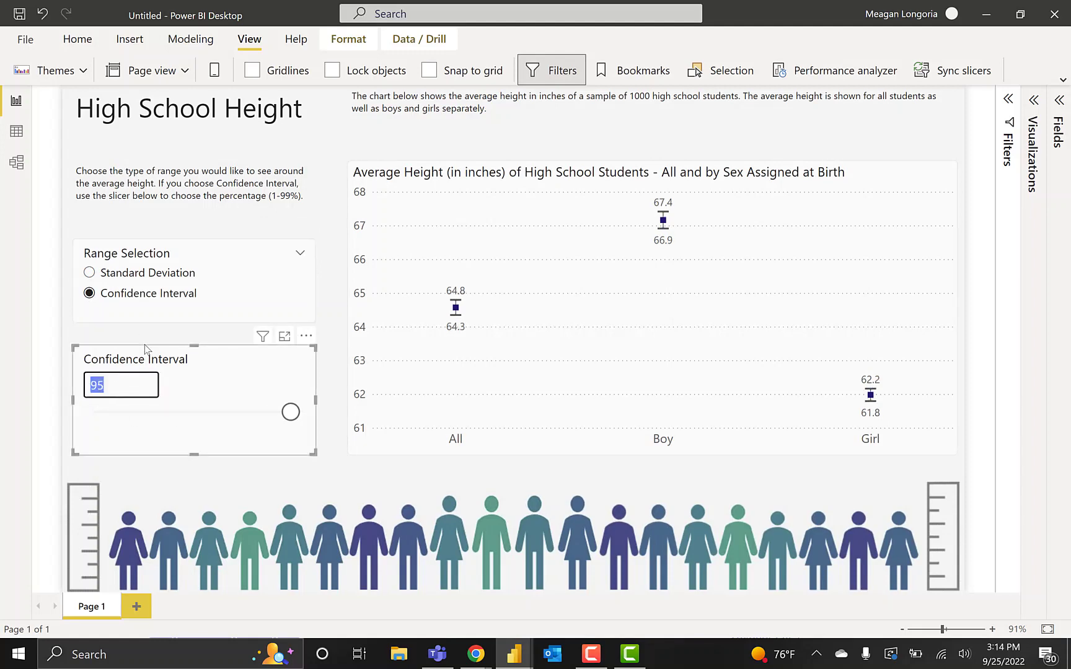
{"action": "mouse_move", "coordinate": [121, 279]}
{"action": "left_mouse_down"}
{"action": "mouse_move", "coordinate": [154, 281]}
{"action": "mouse_move", "coordinate": [140, 280]}
{"action": "left_mouse_up"}
{"action": "key", "text": "ctrl+z"}
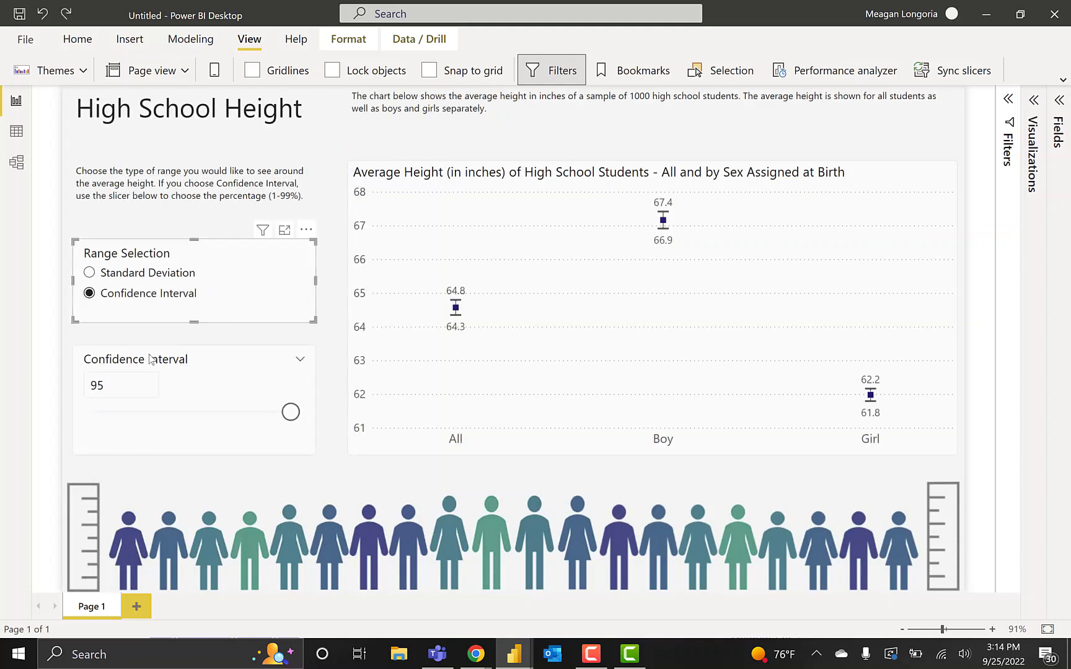
Test the chart's error bars with confidence interval values of 97 and 96, and finish with 90.
{"action": "double_click", "coordinate": [124, 382]}
{"action": "type", "text": "97"}
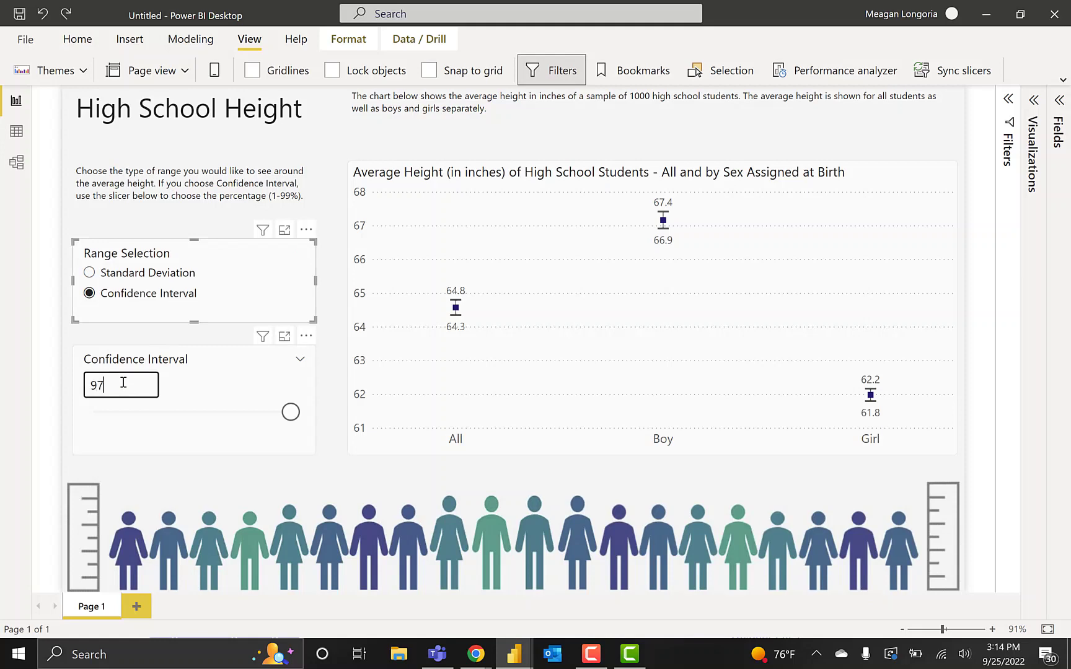
{"action": "key", "text": "Return"}
{"action": "type", "text": "96"}
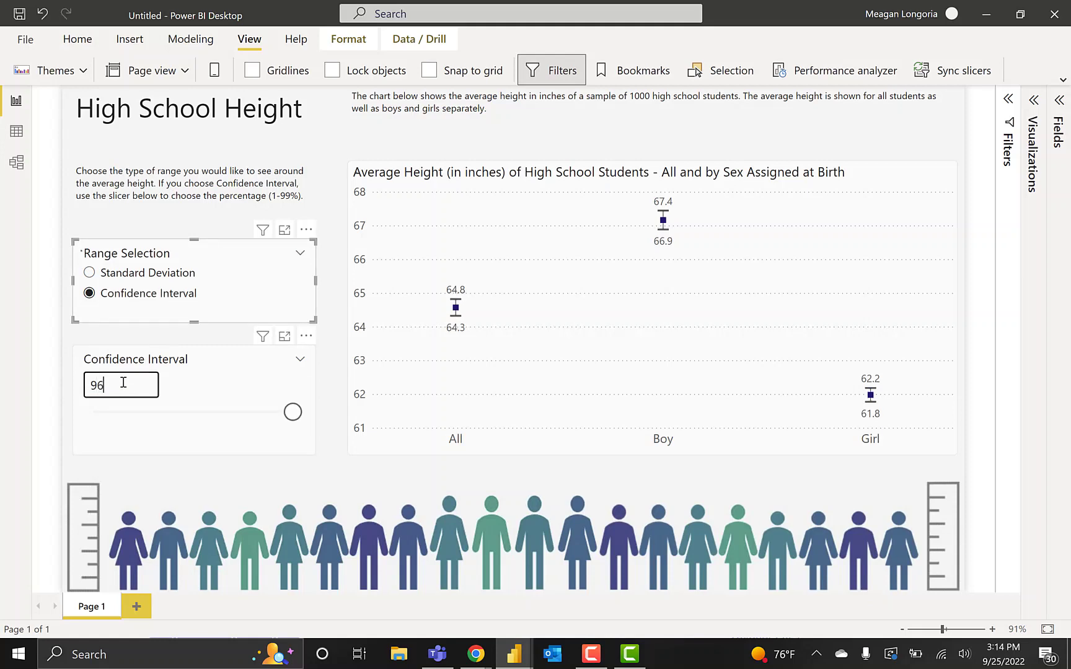
{"action": "key", "text": "Return"}
{"action": "type", "text": "90"}
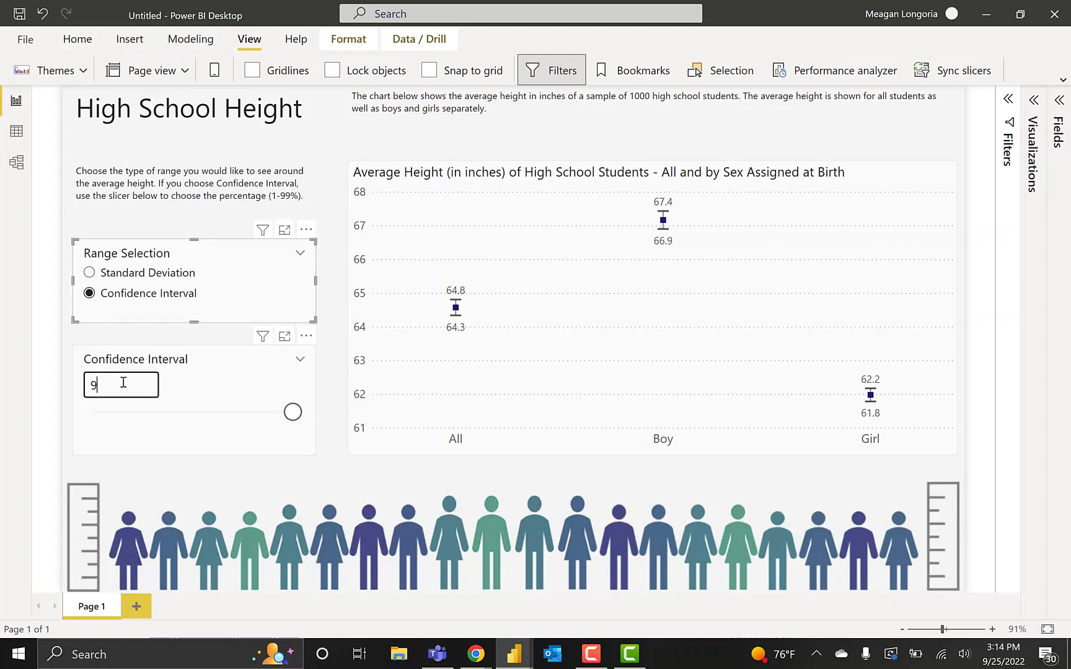
{"action": "key", "text": "Return"}
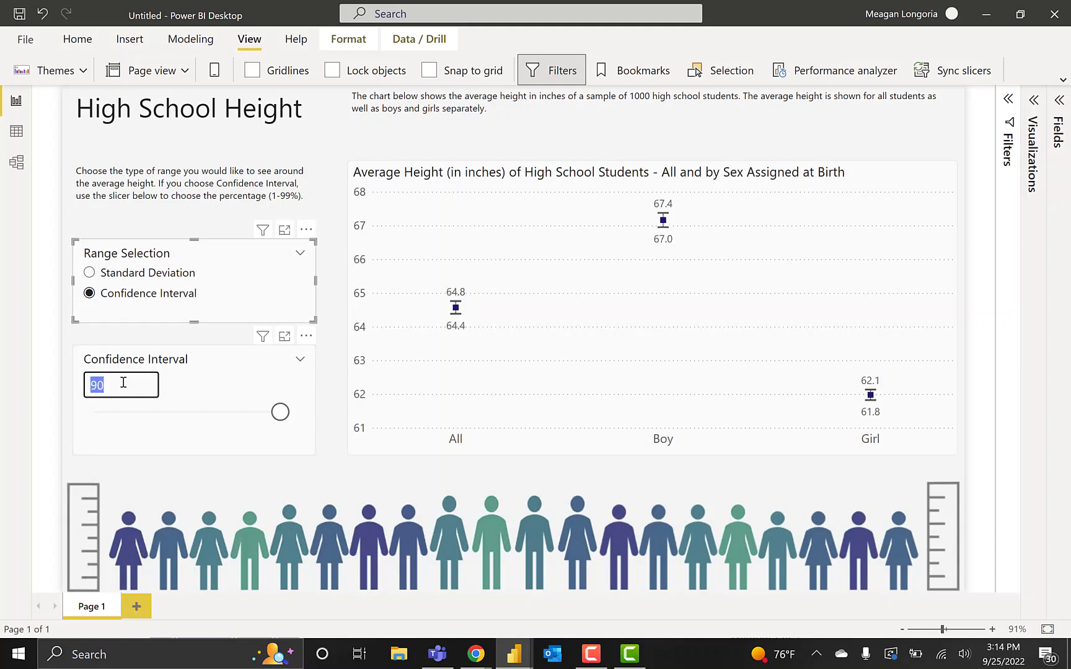
{"action": "left_click", "coordinate": [228, 471]}
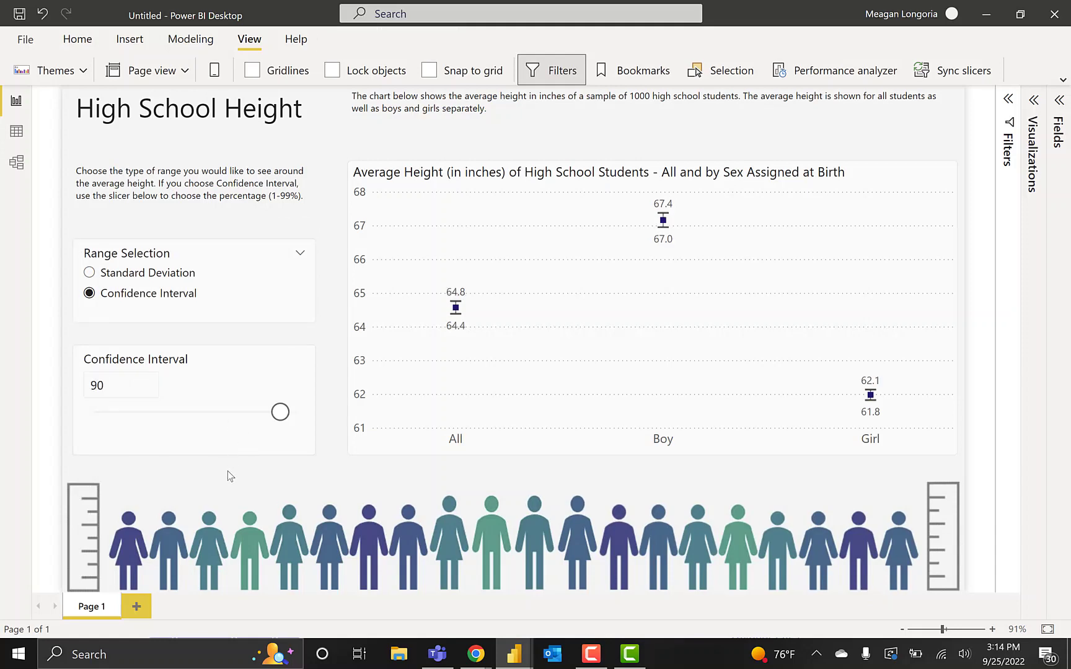